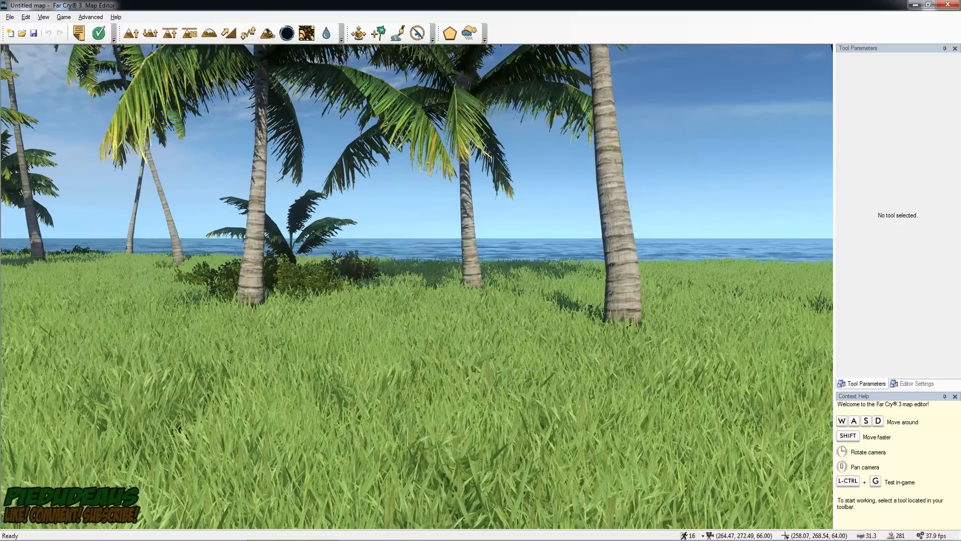
# Look around the island's grassland and palm trees from near ground level
pyautogui.moveTo(601, 347); pyautogui.dragTo(533, 338, button='right')
pyautogui.moveTo(627, 337); pyautogui.dragTo(628, 338, button='right')
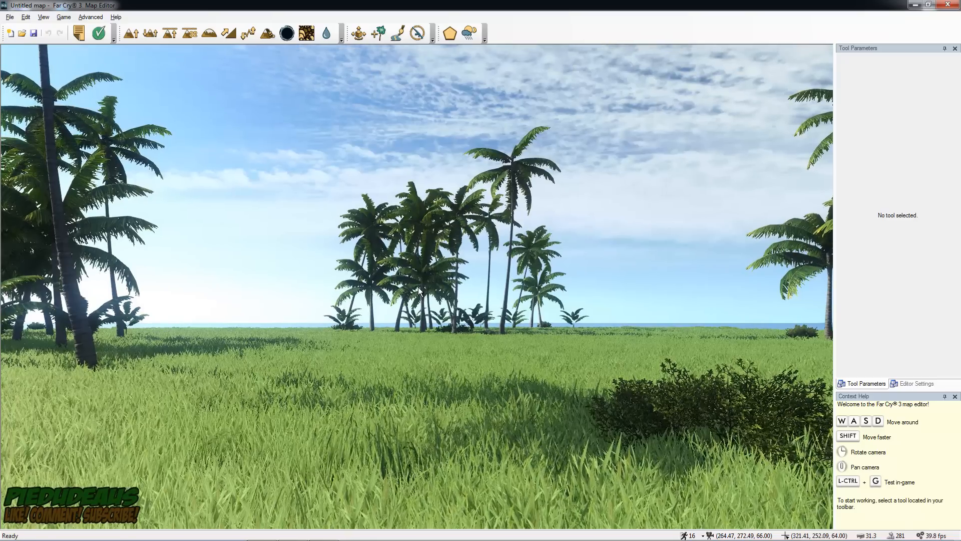
pyautogui.moveTo(420, 291); pyautogui.dragTo(420, 290, button='right')
pyautogui.moveTo(611, 347); pyautogui.dragTo(584, 403, button='right')
pyautogui.press('w')
pyautogui.press('s')
pyautogui.moveTo(654, 406); pyautogui.dragTo(653, 406, button='right')
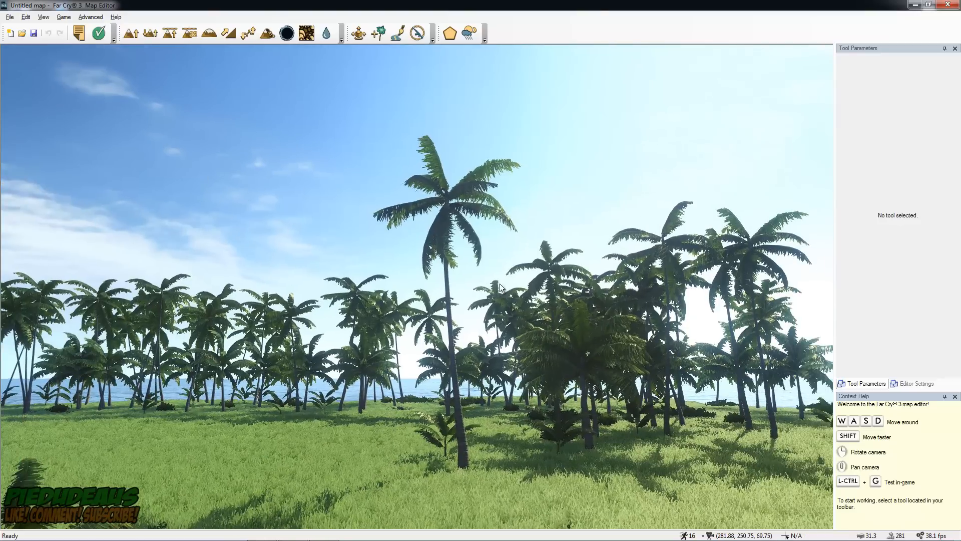
pyautogui.moveTo(569, 287); pyautogui.dragTo(419, 292, button='right')
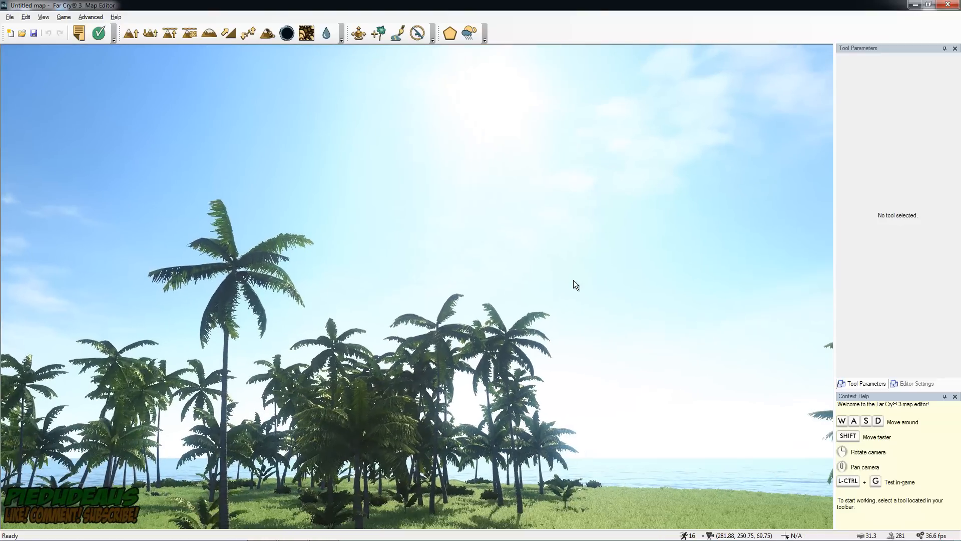
pyautogui.moveTo(574, 280); pyautogui.dragTo(572, 259, button='right')
# Fly the camera over the island's shoreline and back across the grass to survey the map
pyautogui.hotkey('shift', 'w')
pyautogui.press('s')
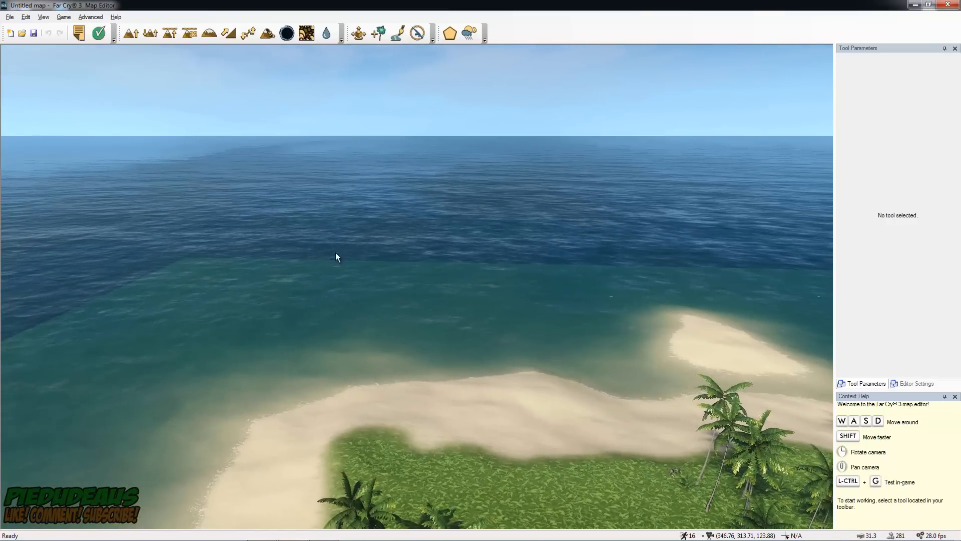
pyautogui.moveTo(169, 255); pyautogui.dragTo(209, 255, button='right')
pyautogui.moveTo(463, 259); pyautogui.dragTo(462, 260, button='right')
pyautogui.moveTo(427, 291); pyautogui.dragTo(392, 271, button='right')
pyautogui.press('w')
pyautogui.press('w')
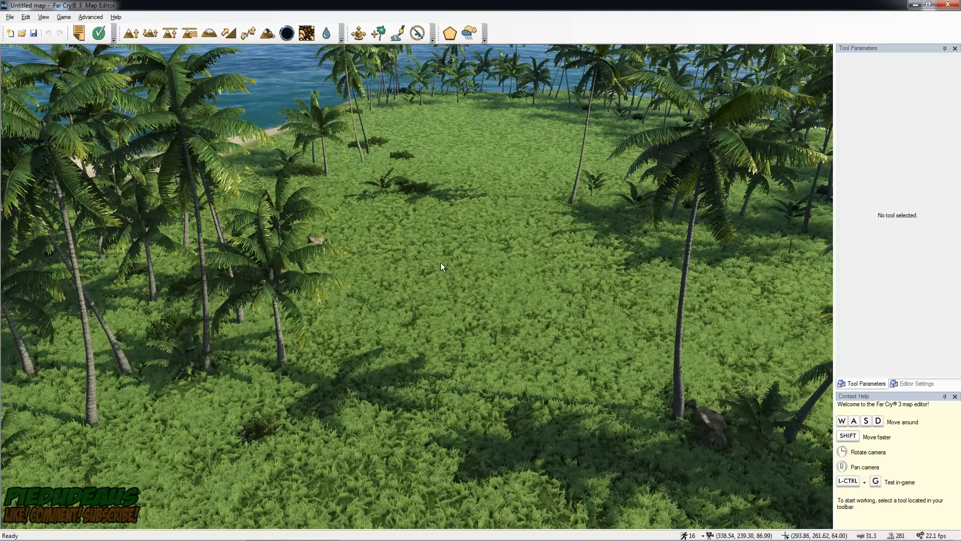
# Test the map in-game by crossing the grass to the beach, firing the rifle and throwing a grenade
pyautogui.hotkey('ctrl', 'g')
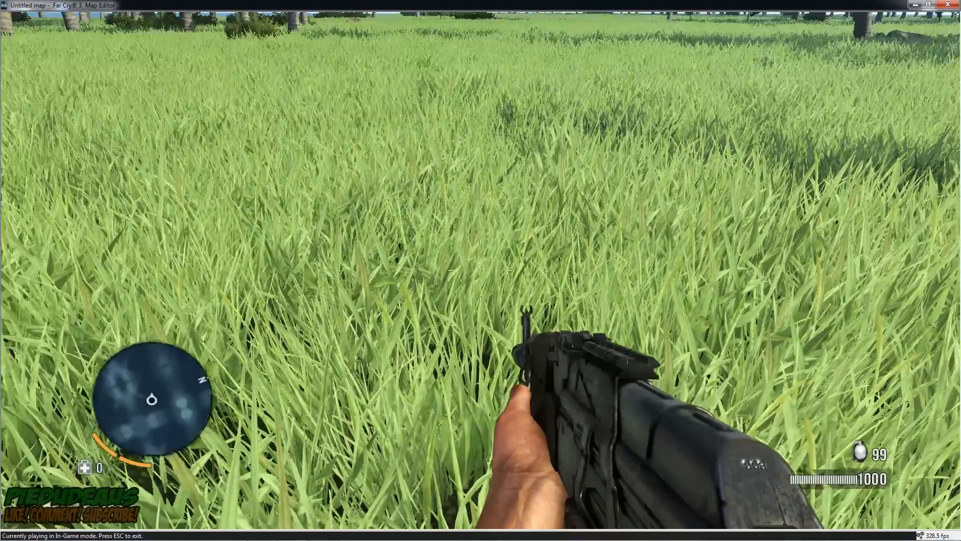
pyautogui.press('w')
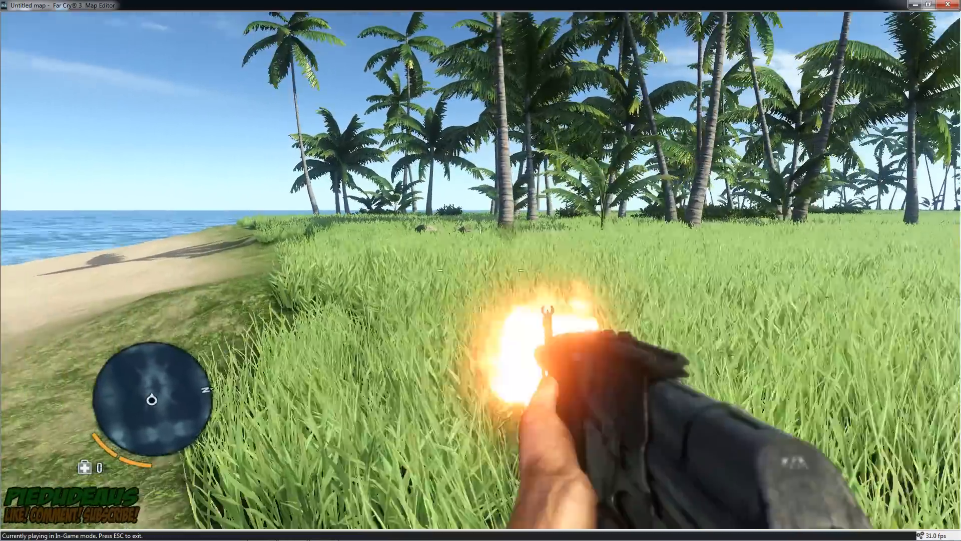
pyautogui.hotkey('shift', 'w')
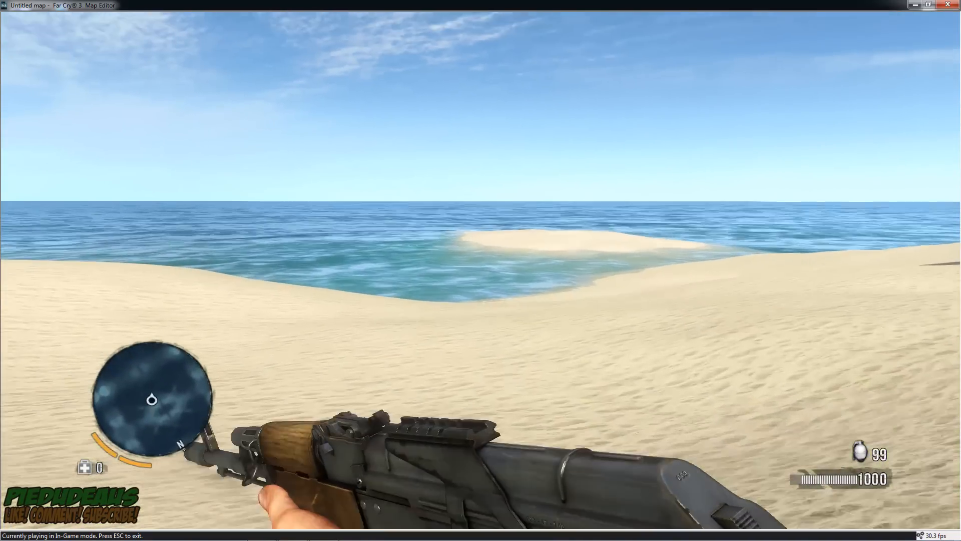
pyautogui.press('g')
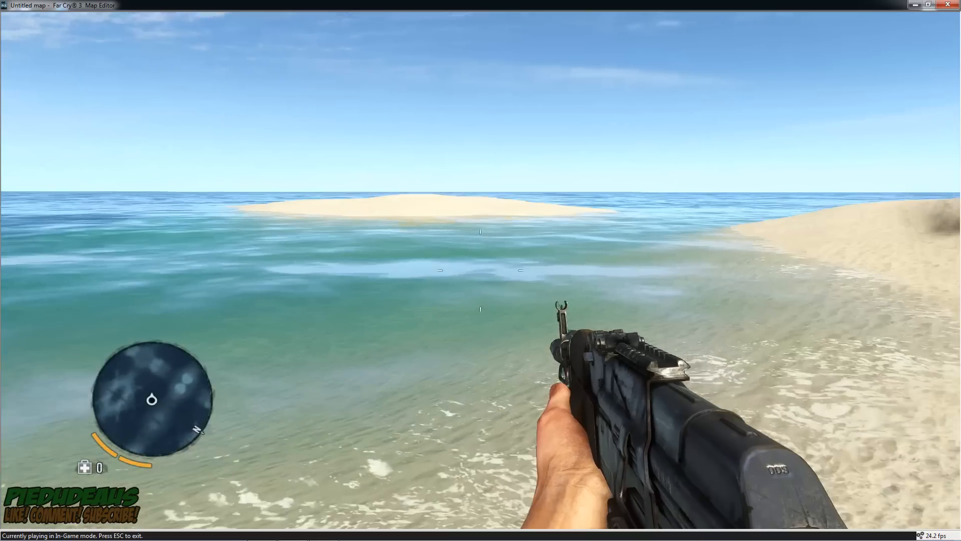
# Dive underwater off the beach, walk back ashore and exit the in-game test
pyautogui.press('w')
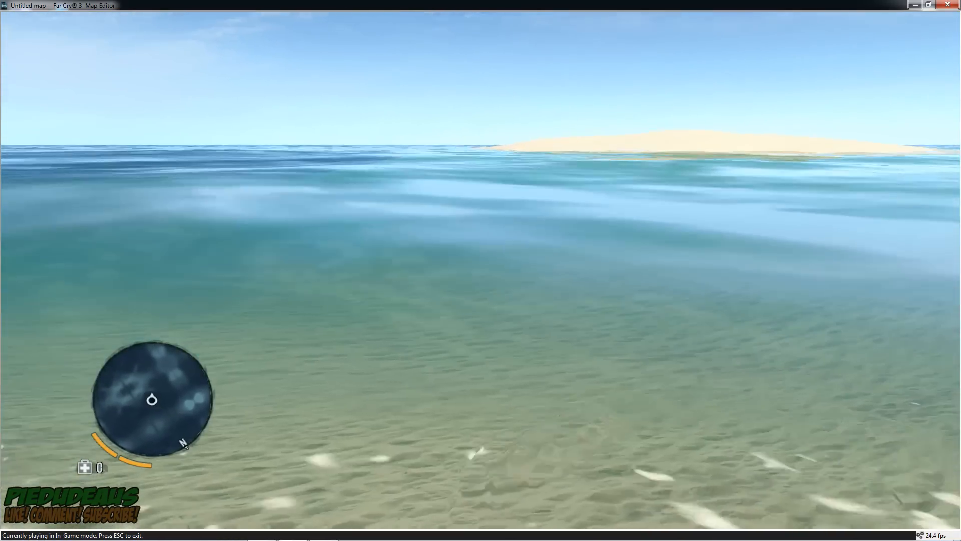
pyautogui.press('c')
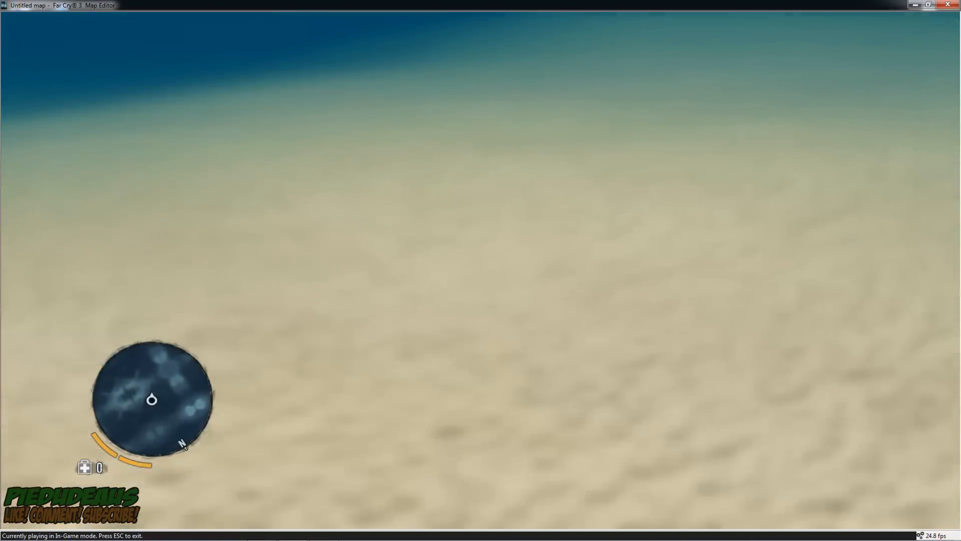
pyautogui.press('w')
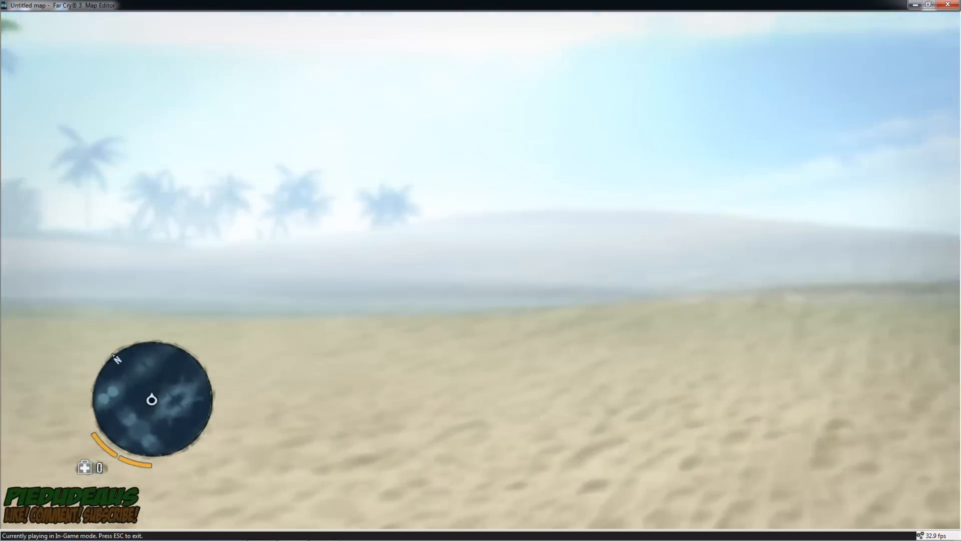
pyautogui.press('w')
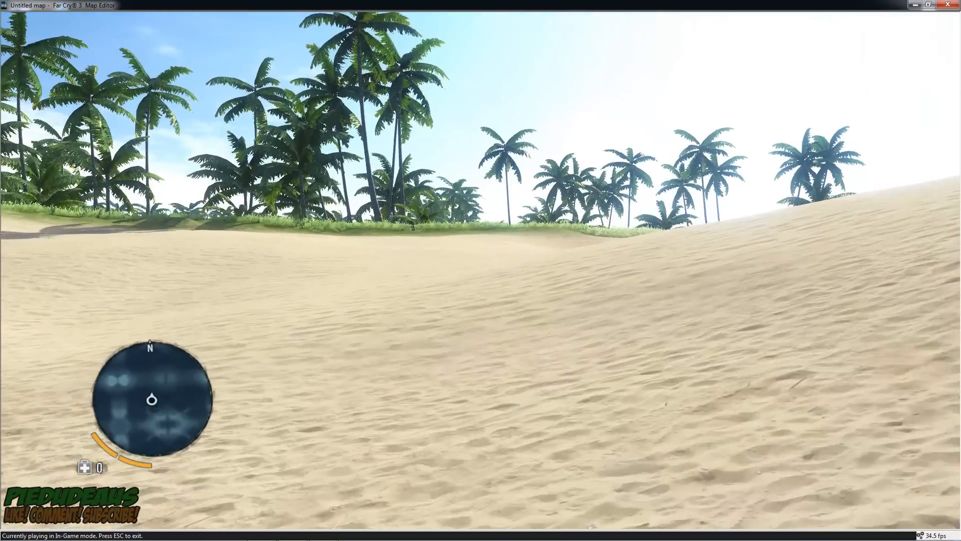
pyautogui.press('w')
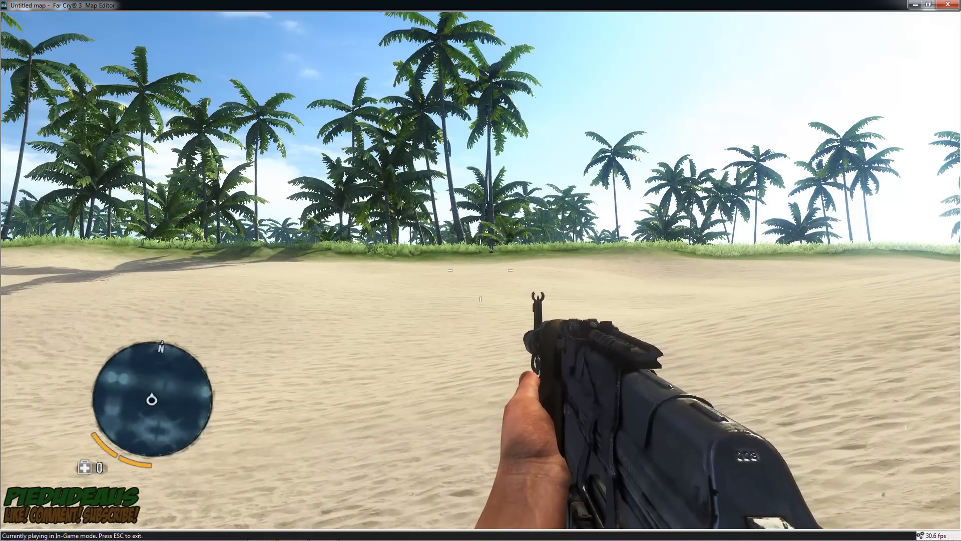
pyautogui.press('Escape')
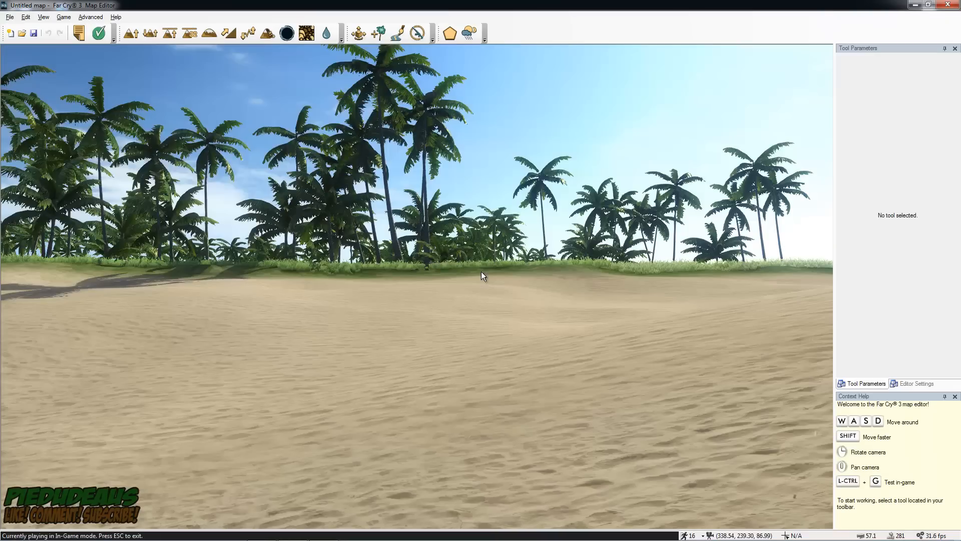
# Examine the palm groves, clearing and coastline around the island in the editor view
pyautogui.moveTo(466, 265); pyautogui.dragTo(656, 265, button='right')
pyautogui.press('w')
pyautogui.press('w')
pyautogui.press('s')
pyautogui.moveTo(441, 220); pyautogui.dragTo(497, 267, button='right')
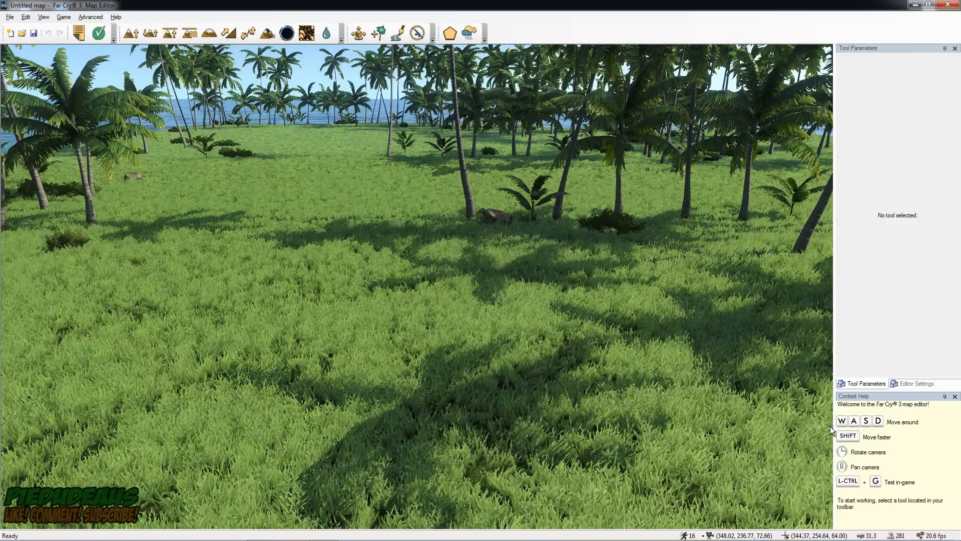
pyautogui.moveTo(674, 416); pyautogui.dragTo(492, 379, button='right')
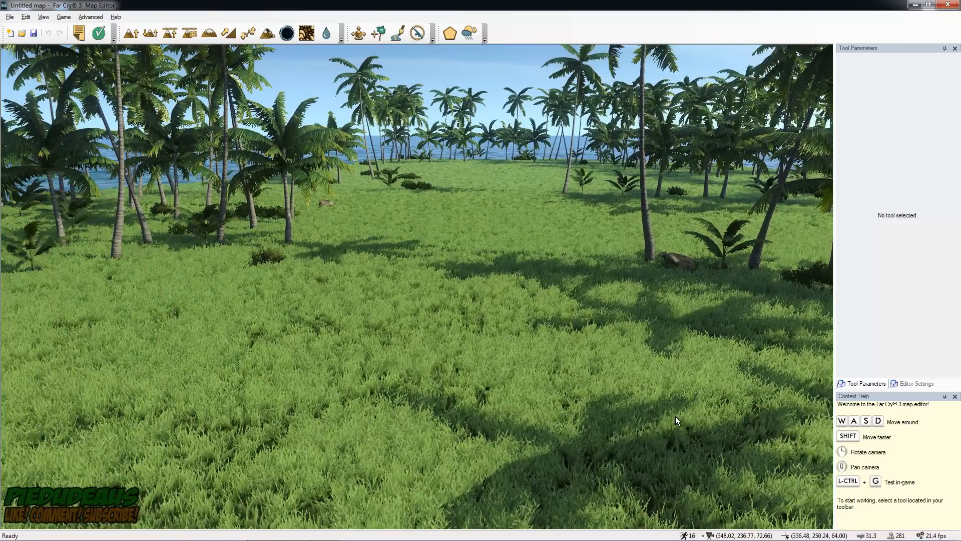
pyautogui.moveTo(551, 381); pyautogui.dragTo(464, 307, button='right')
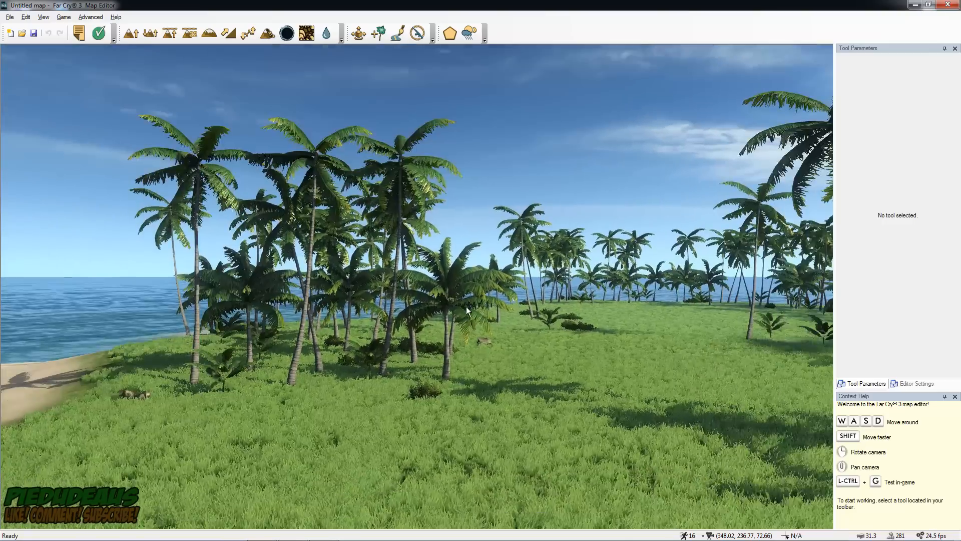
pyautogui.moveTo(463, 307); pyautogui.dragTo(771, 355, button='middle')
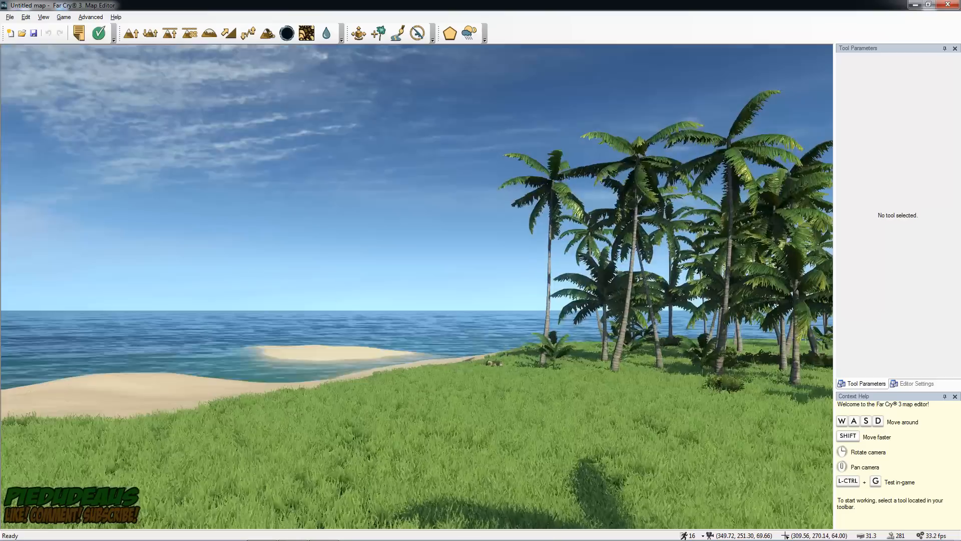
pyautogui.moveTo(608, 345)
pyautogui.mouseDown(button='right')
pyautogui.moveTo(701, 325)
pyautogui.moveTo(781, 270)
pyautogui.moveTo(806, 270)
pyautogui.moveTo(806, 325)
pyautogui.moveTo(701, 341)
pyautogui.moveTo(476, 348)
pyautogui.moveTo(596, 365)
pyautogui.moveTo(614, 350)
pyautogui.moveTo(595, 335)
pyautogui.mouseUp(button='right')
pyautogui.press('w')
pyautogui.press('w')
pyautogui.press('s')
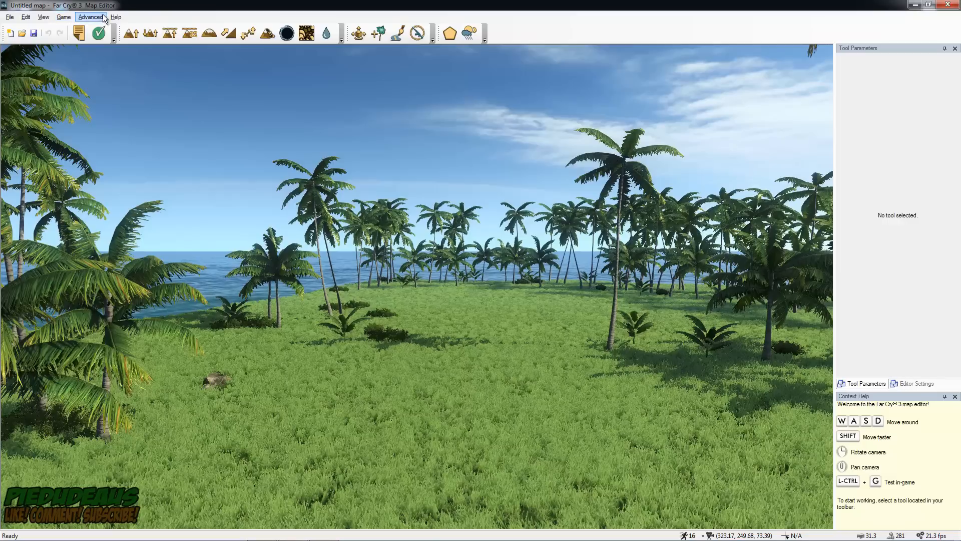
pyautogui.click(11, 19)
pyautogui.click(11, 19)
pyautogui.click(12, 19)
pyautogui.click(13, 19)
pyautogui.click(13, 20)
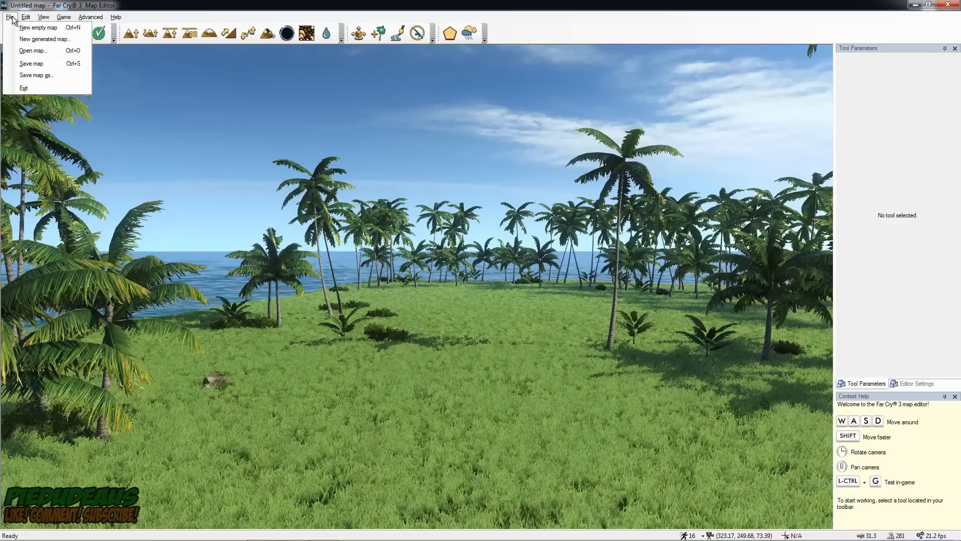
pyautogui.click(14, 20)
pyautogui.click(14, 20)
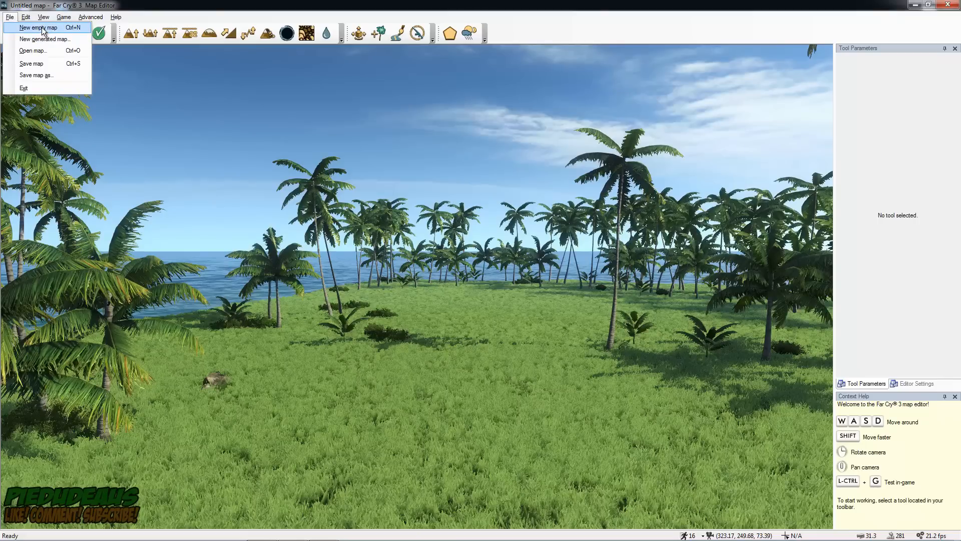
# Show the editor settings and switch the engine quality to High and back to Ultra
pyautogui.moveTo(26, 18)
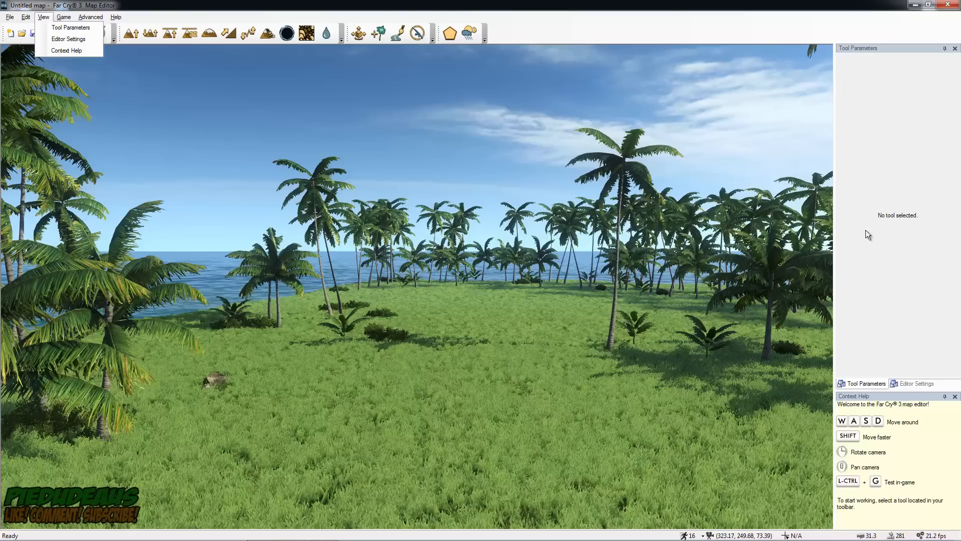
pyautogui.click(69, 39)
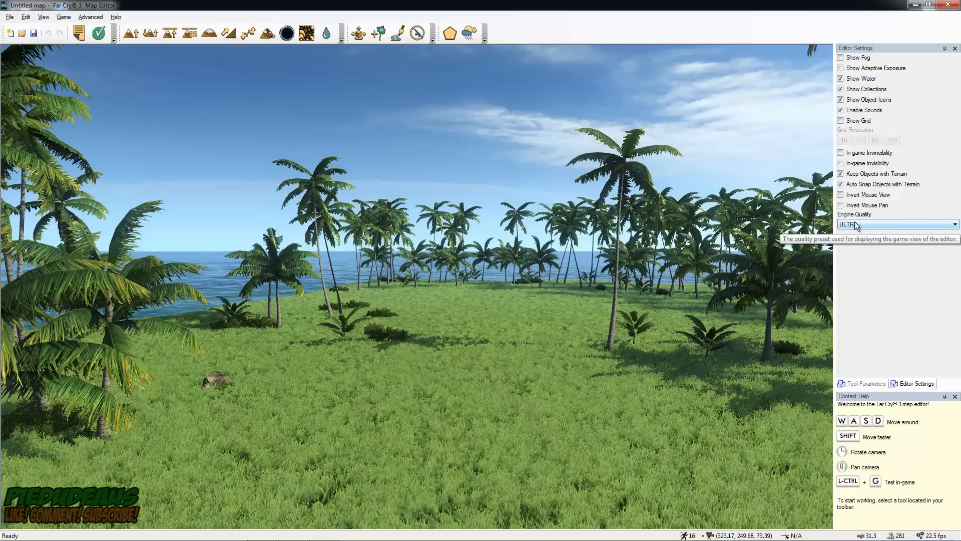
pyautogui.click(871, 224)
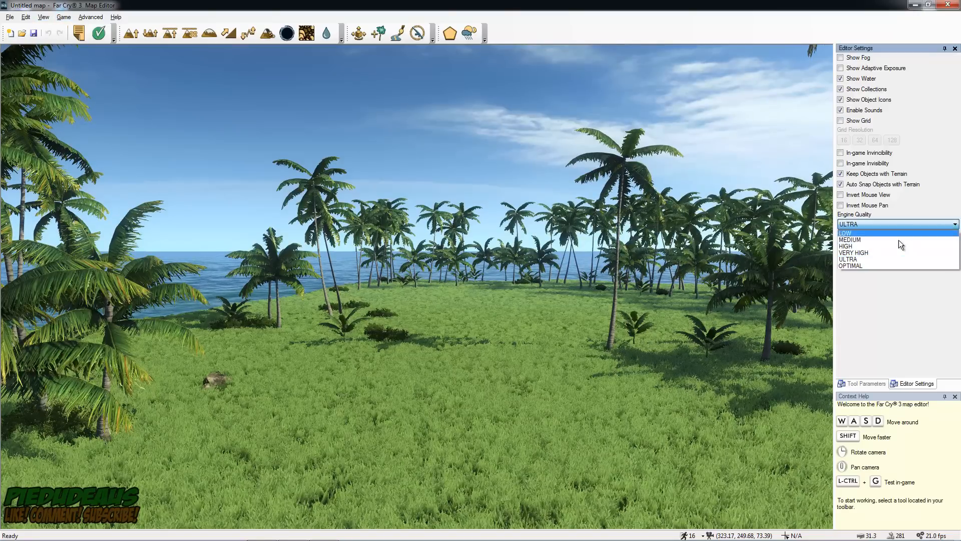
pyautogui.click(881, 247)
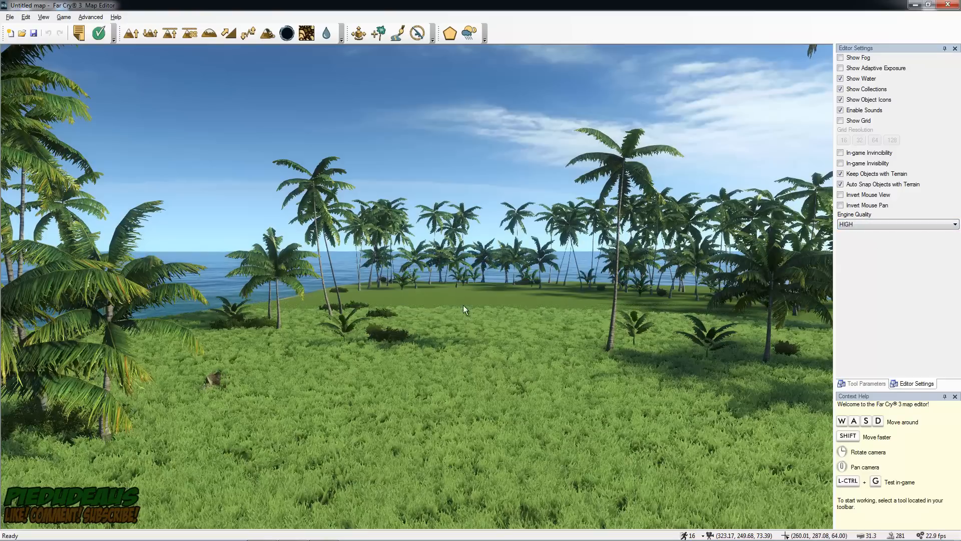
pyautogui.click(958, 226)
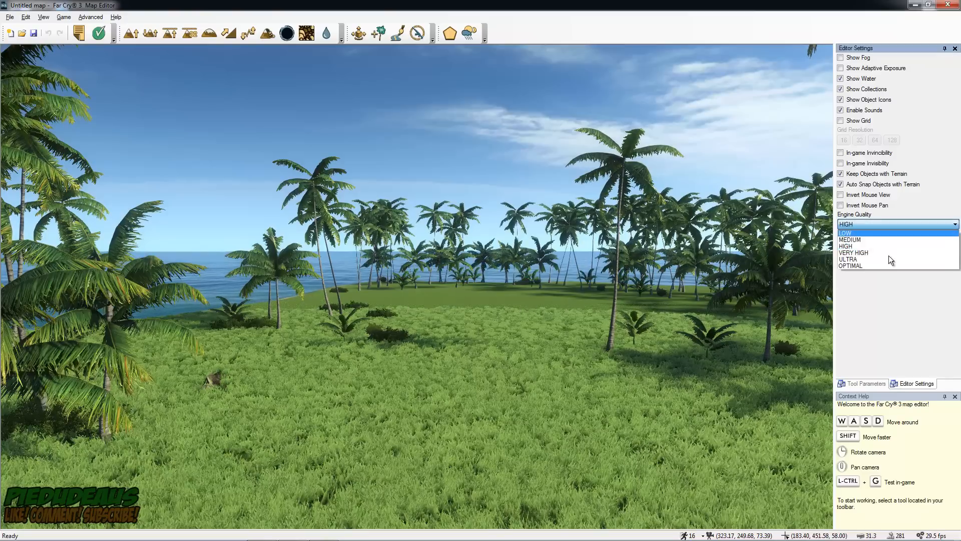
pyautogui.click(873, 260)
pyautogui.moveTo(545, 283); pyautogui.dragTo(447, 198, button='right')
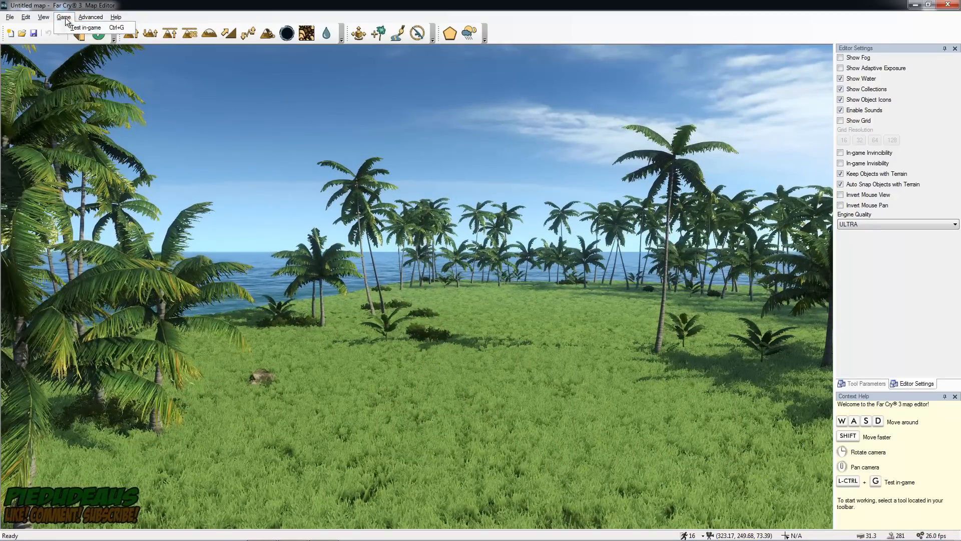
pyautogui.click(91, 16)
pyautogui.click(107, 28)
pyautogui.click(115, 16)
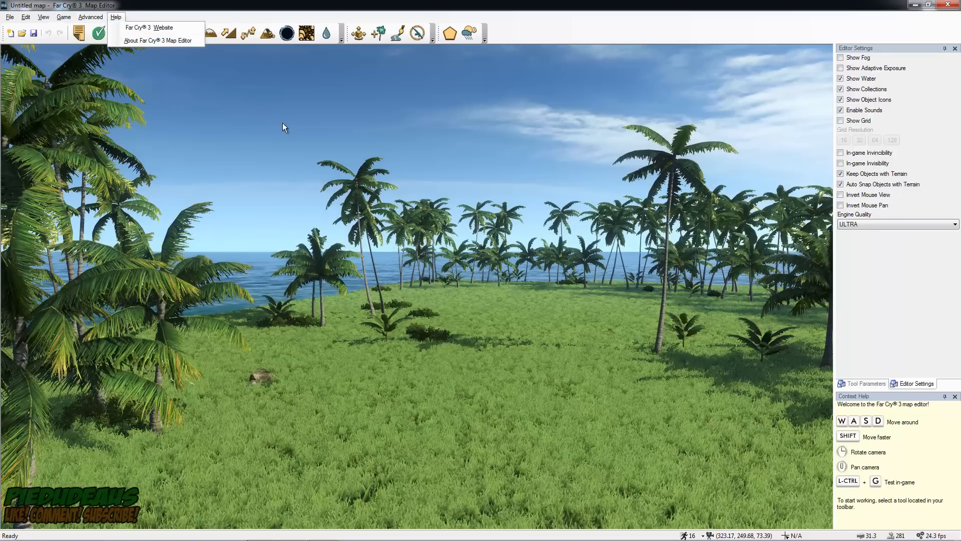
pyautogui.click(237, 130)
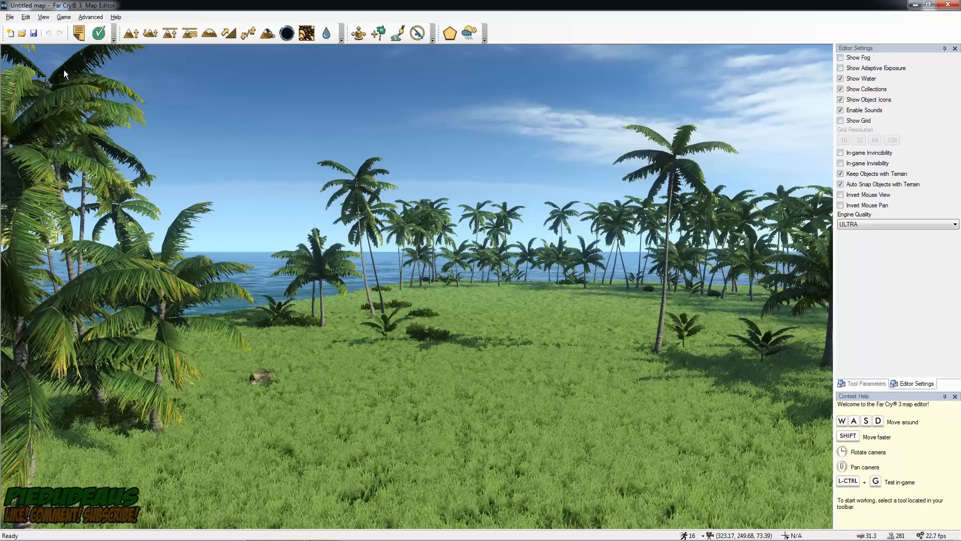
# Create a new empty map without saving the current one
pyautogui.click(10, 33)
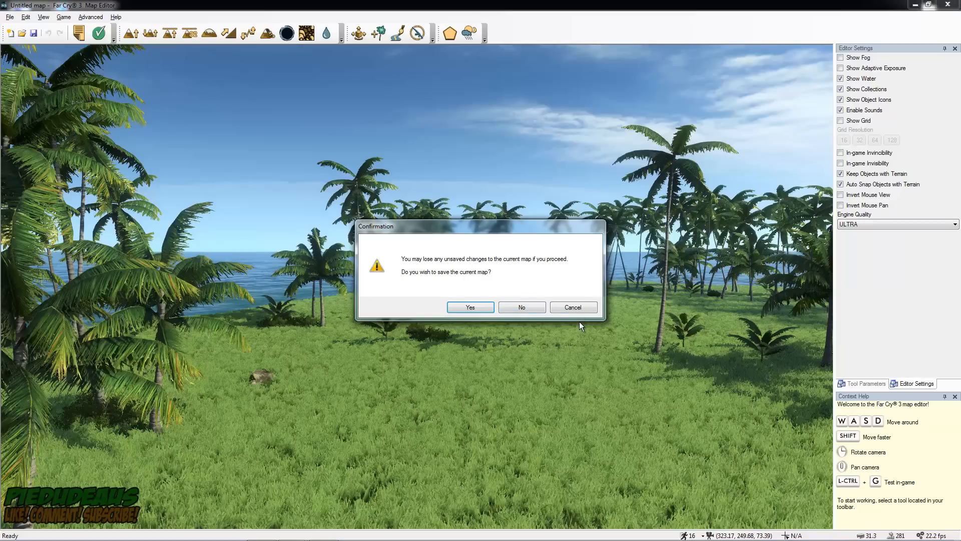
pyautogui.click(519, 307)
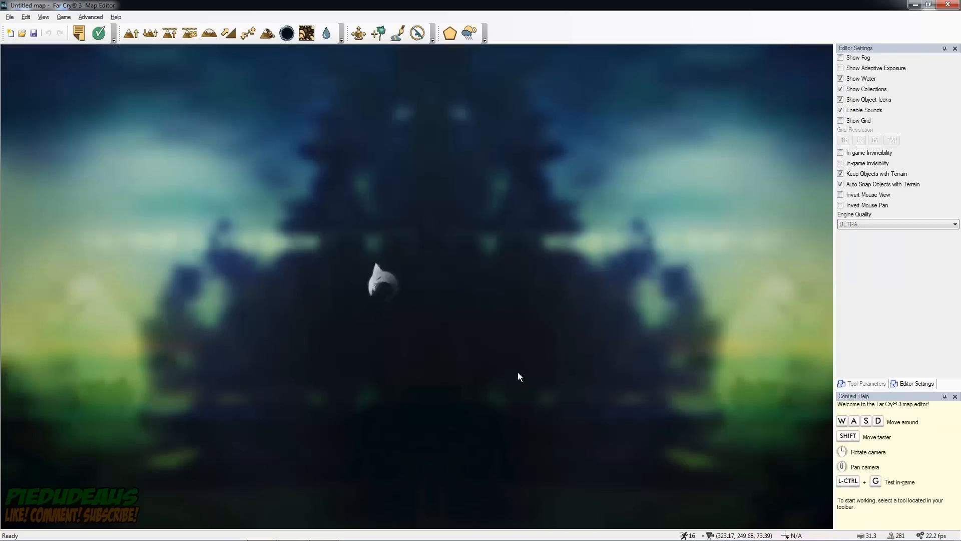
# Examine the flat gridded terrain of the new map from several heights and directions
pyautogui.moveTo(539, 334); pyautogui.dragTo(763, 265, button='right')
pyautogui.press('s')
pyautogui.press('a')
pyautogui.press('w')
pyautogui.press('w')
pyautogui.press('w')
pyautogui.moveTo(647, 282); pyautogui.dragTo(705, 231, button='right')
pyautogui.press('w')
pyautogui.press('w')
pyautogui.press('s')
pyautogui.moveTo(821, 240); pyautogui.dragTo(281, 305, button='right')
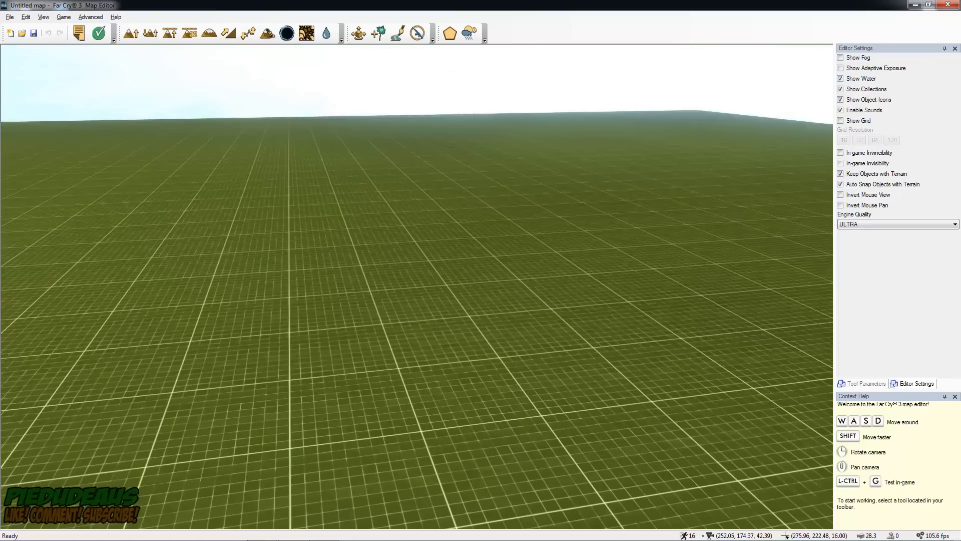
pyautogui.moveTo(533, 340); pyautogui.dragTo(366, 220, button='right')
pyautogui.press('w')
pyautogui.moveTo(30, 115); pyautogui.dragTo(190, 159, button='right')
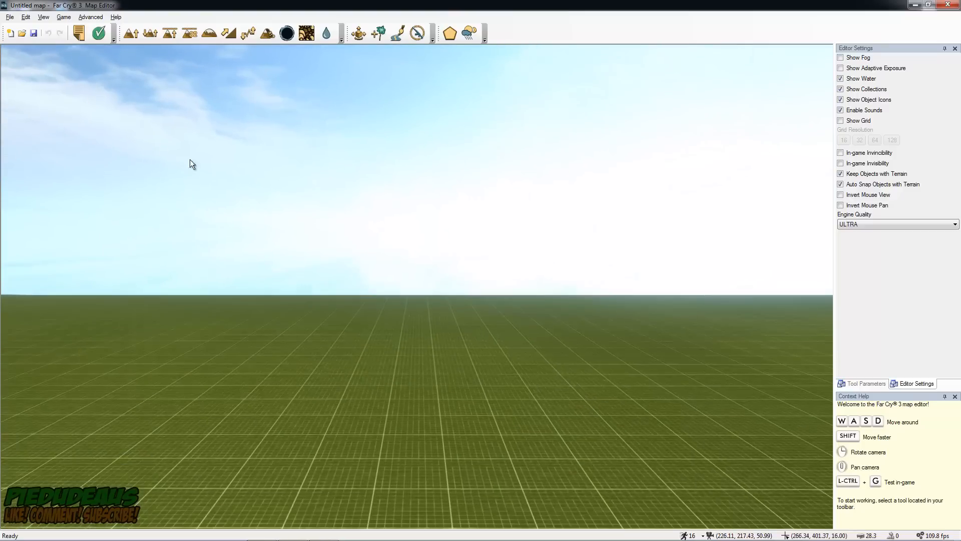
# Show the map properties, keep the size at Small and review the player-count options without changing them
pyautogui.click(80, 34)
pyautogui.moveTo(513, 230); pyautogui.dragTo(371, 228, button='right')
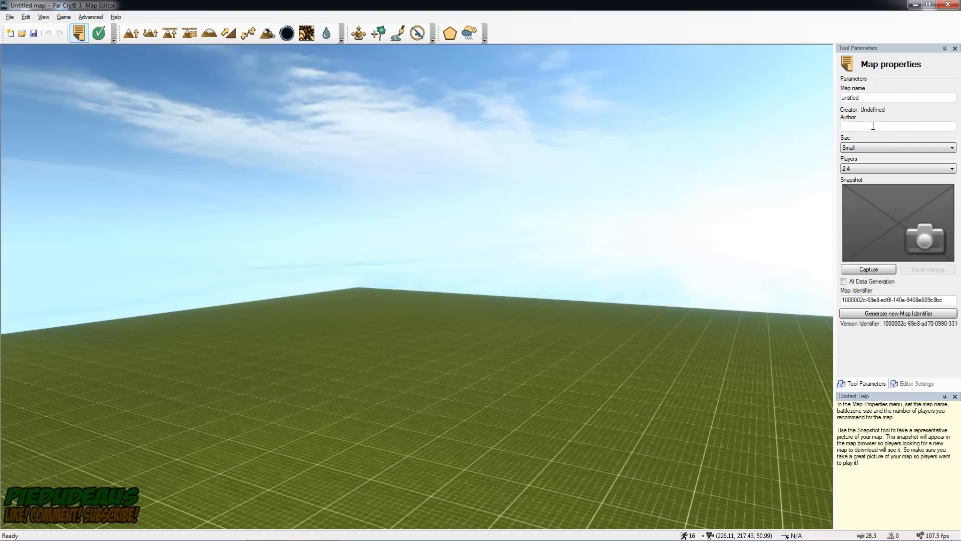
pyautogui.click(951, 148)
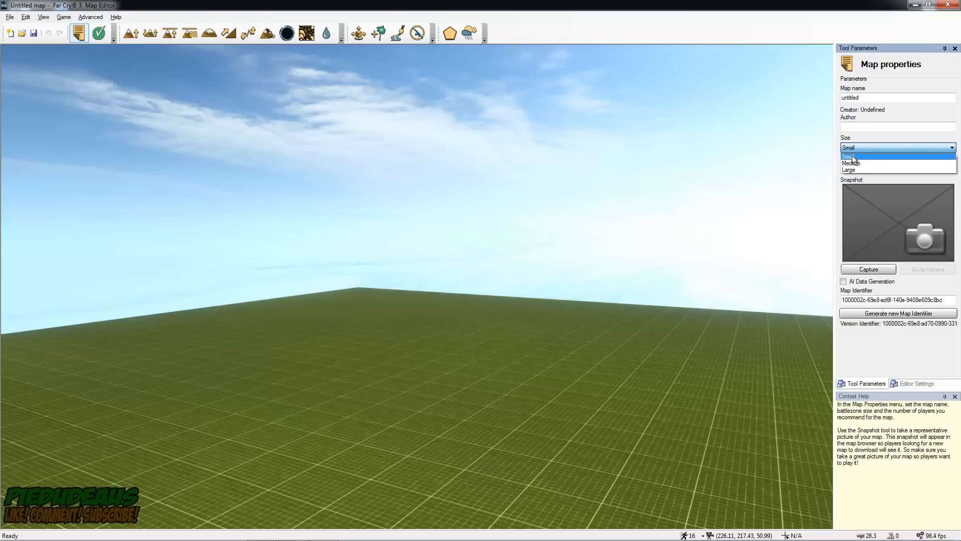
pyautogui.click(852, 156)
pyautogui.click(948, 168)
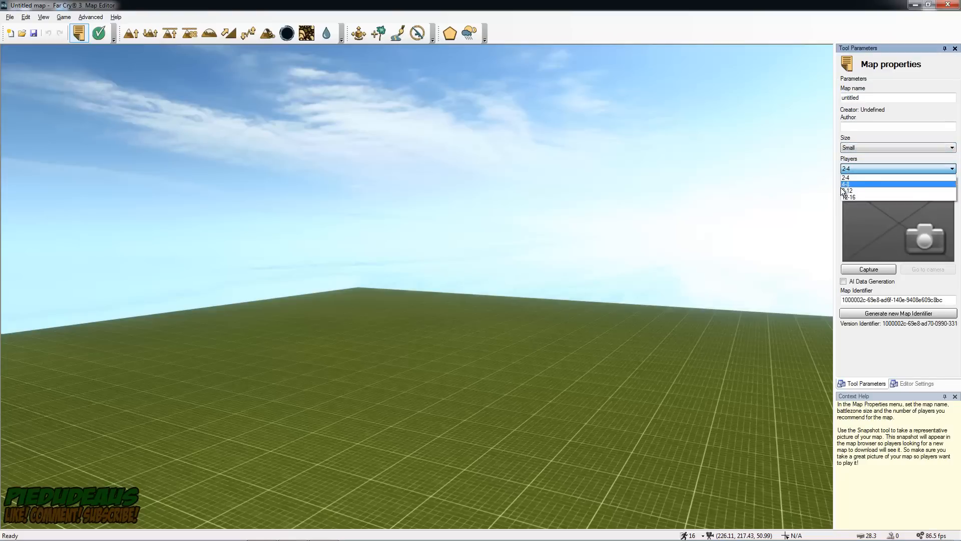
pyautogui.click(773, 187)
pyautogui.moveTo(774, 187); pyautogui.dragTo(757, 236, button='right')
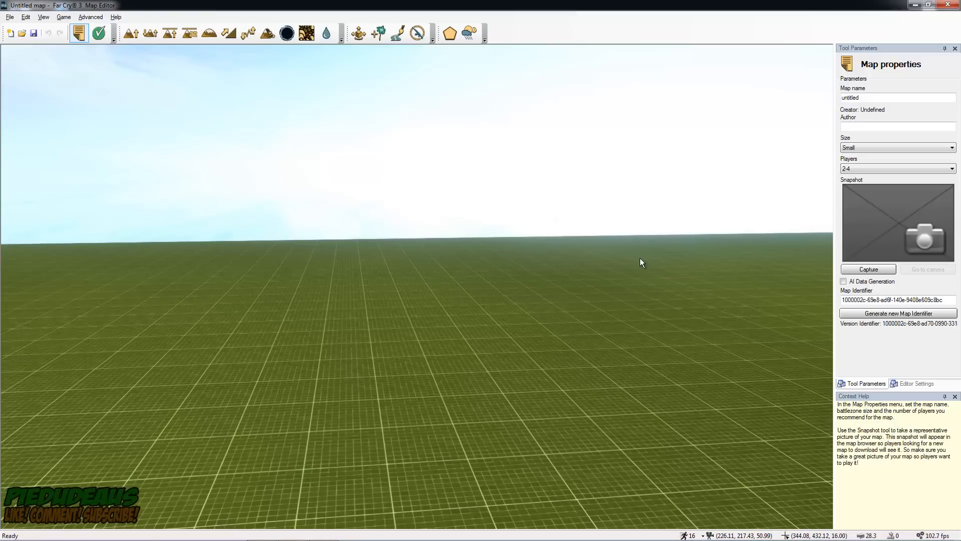
pyautogui.moveTo(634, 266); pyautogui.dragTo(434, 273, button='right')
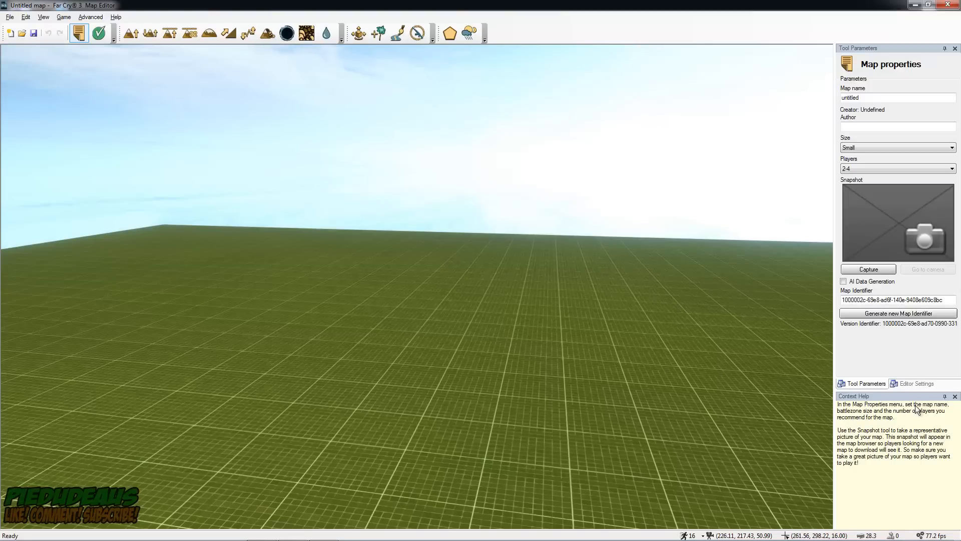
# Show the map validation criteria for the Team Deathmatch and Domination game modes
pyautogui.click(99, 33)
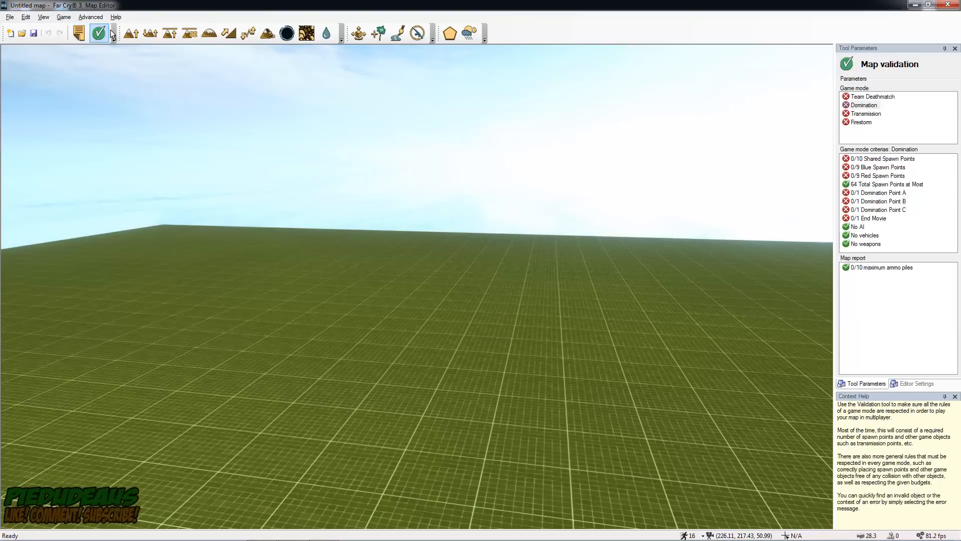
pyautogui.click(871, 97)
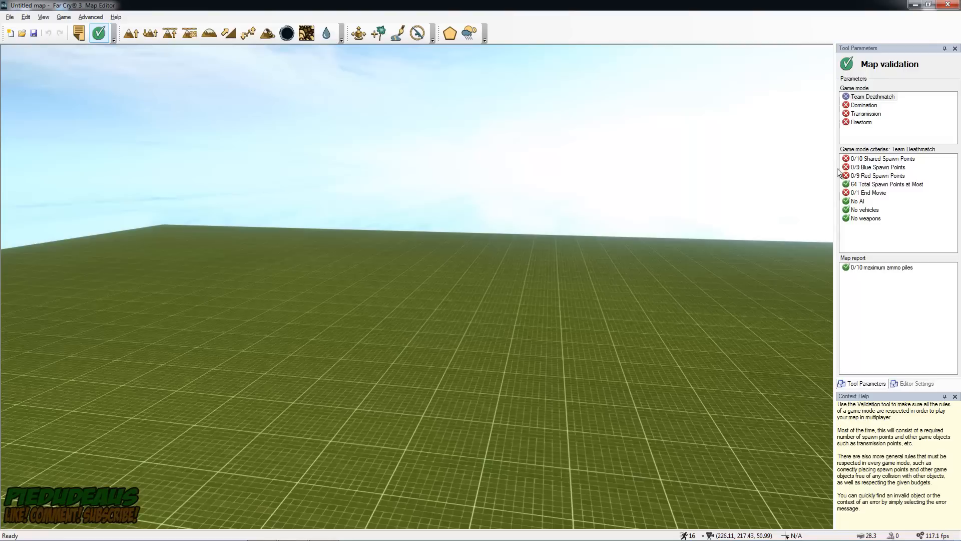
pyautogui.moveTo(663, 281)
pyautogui.mouseDown(button='right')
pyautogui.moveTo(821, 280)
pyautogui.moveTo(652, 284)
pyautogui.mouseUp(button='right')
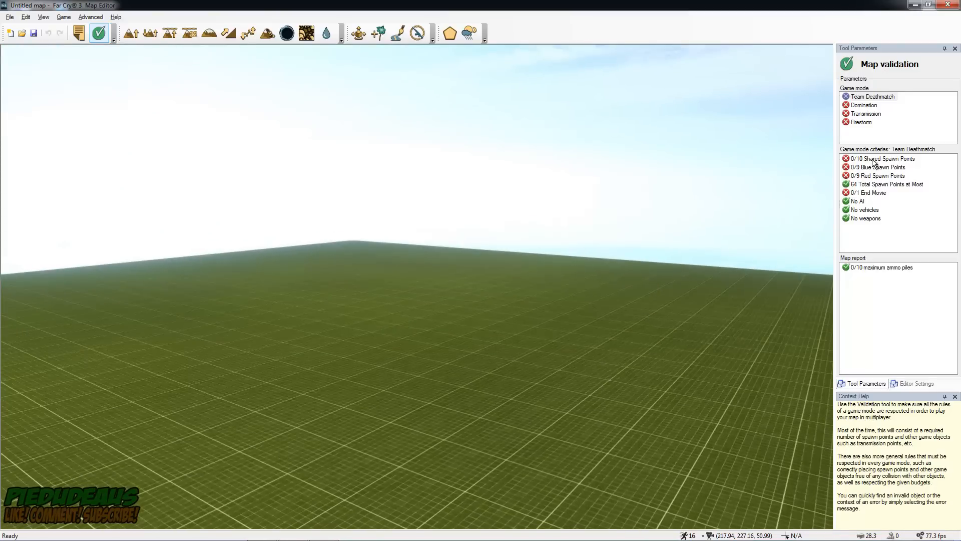
pyautogui.moveTo(638, 284); pyautogui.dragTo(420, 290, button='right')
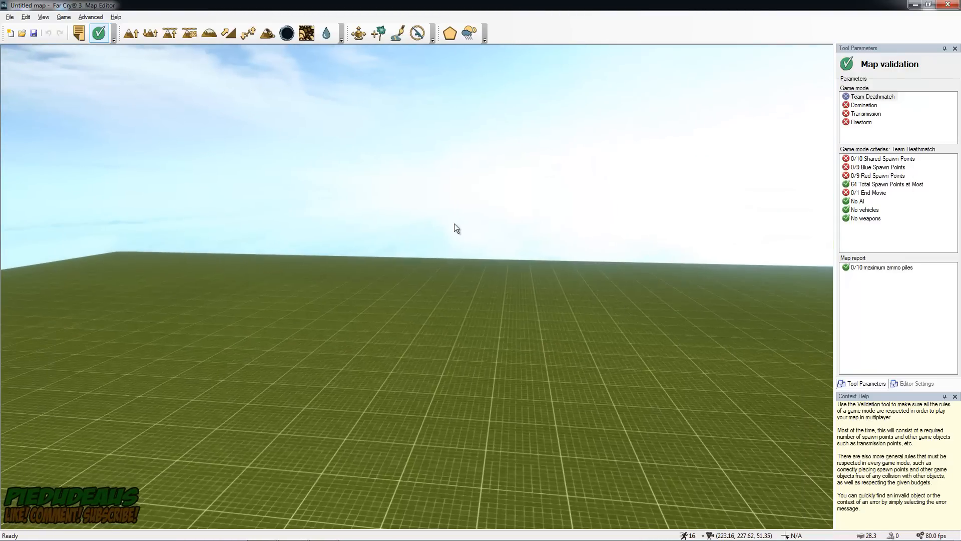
pyautogui.click(861, 106)
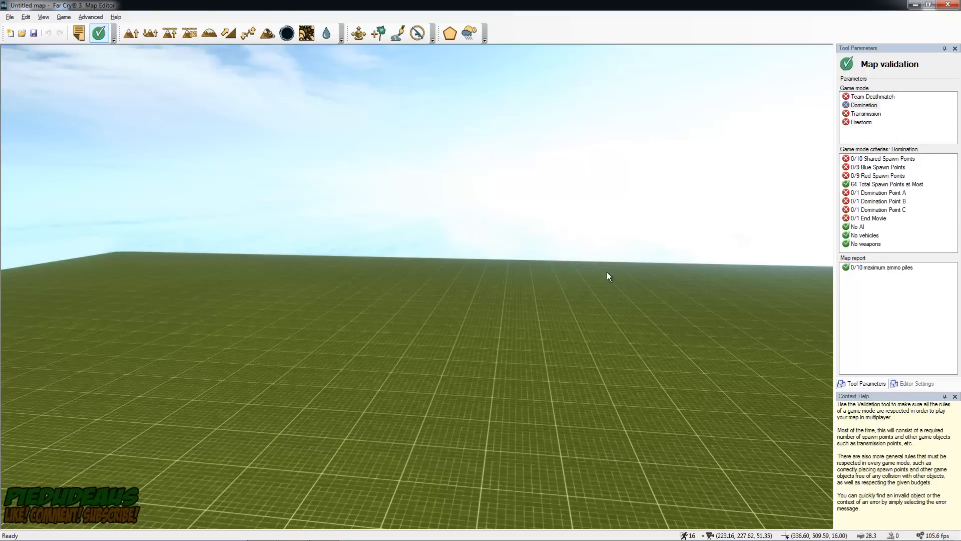
pyautogui.moveTo(605, 285)
pyautogui.mouseDown(button='right')
pyautogui.moveTo(614, 291)
pyautogui.moveTo(582, 293)
pyautogui.moveTo(592, 299)
pyautogui.mouseUp(button='right')
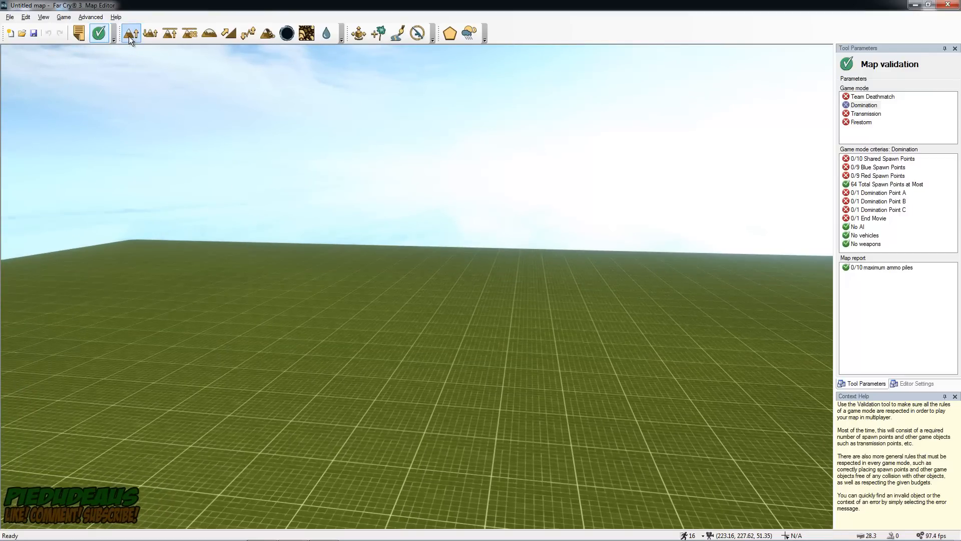
# Raise a small steep mound on the flat terrain with the Terrain Bump tool
pyautogui.moveTo(356, 153); pyautogui.dragTo(418, 292, button='middle')
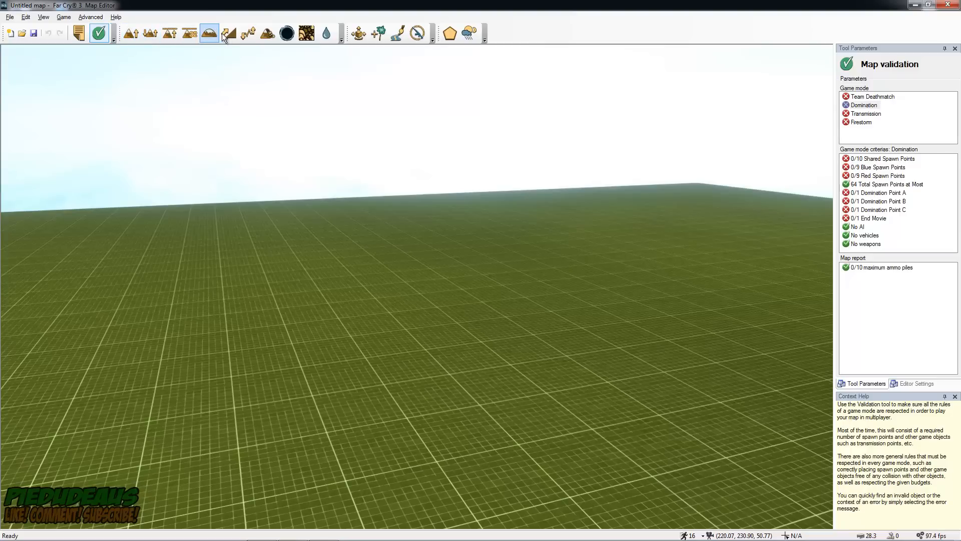
pyautogui.moveTo(365, 134); pyautogui.dragTo(250, 133, button='right')
pyautogui.moveTo(366, 133); pyautogui.dragTo(383, 148, button='middle')
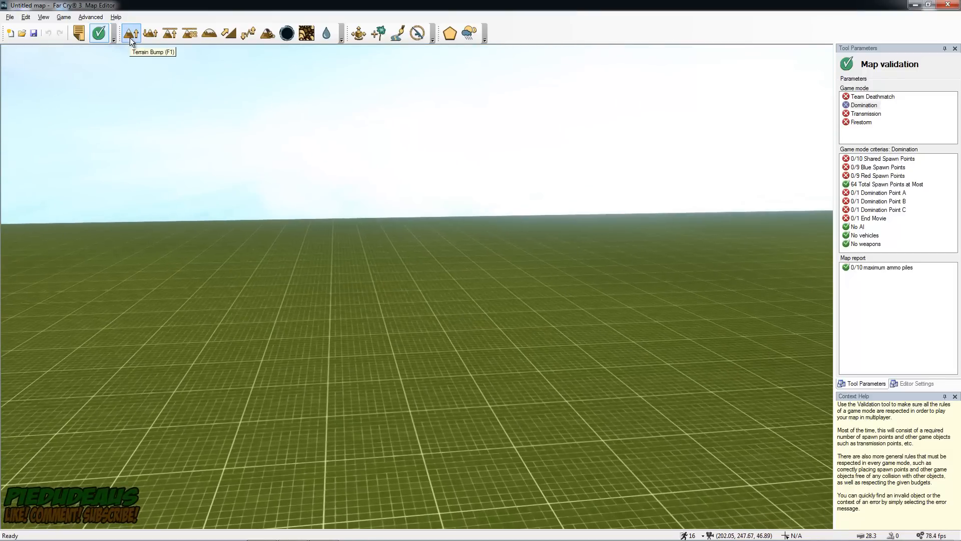
pyautogui.click(130, 35)
pyautogui.moveTo(401, 305); pyautogui.dragTo(365, 349, button='middle')
pyautogui.moveTo(384, 277); pyautogui.dragTo(384, 210)
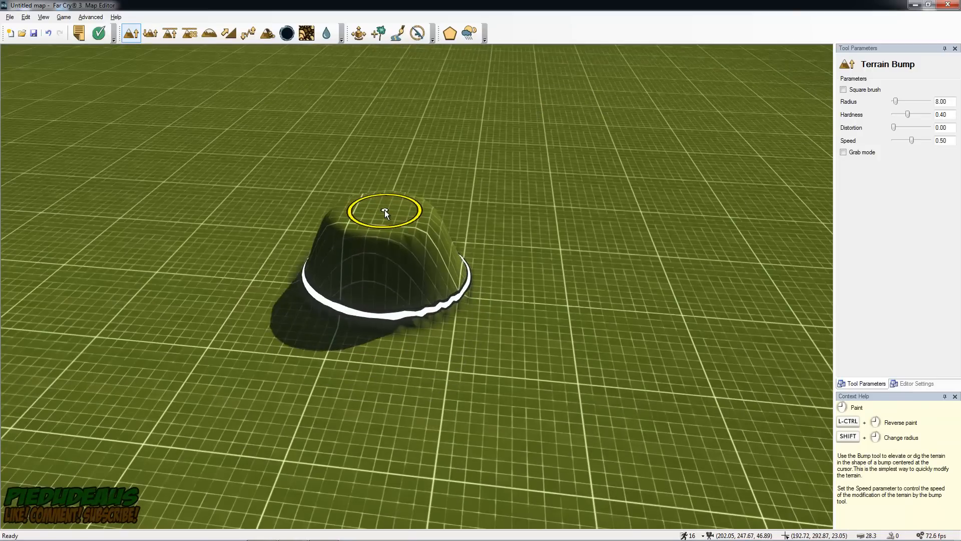
pyautogui.scroll(-2, 385, 209)
pyautogui.moveTo(451, 219)
pyautogui.mouseDown(button='middle')
pyautogui.moveTo(386, 209)
pyautogui.moveTo(458, 232)
pyautogui.mouseUp(button='middle')
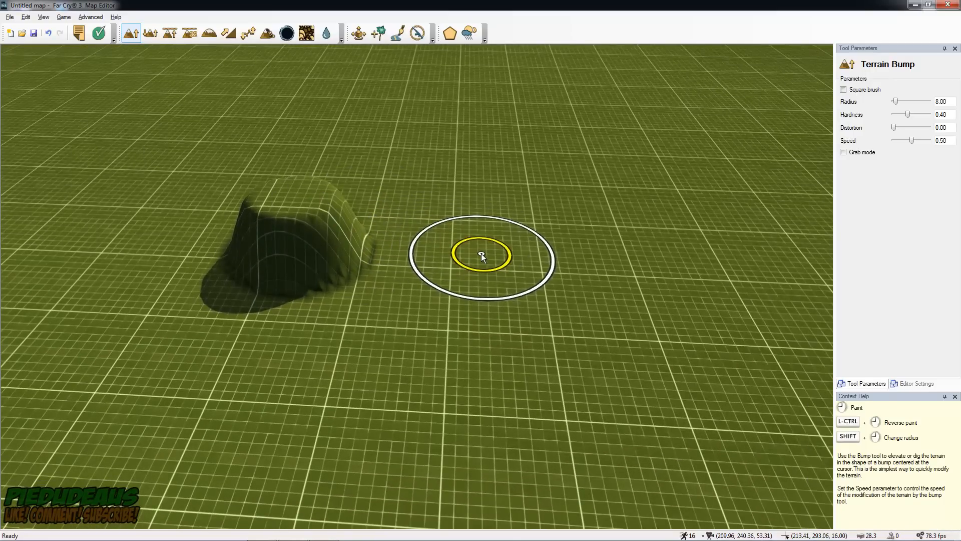
# Dig a round pit into the ground beside the mound using the reversed Terrain Bump brush
pyautogui.keyDown('ctrl'); pyautogui.moveTo(482, 254); pyautogui.dragTo(418, 287); pyautogui.keyUp('ctrl')
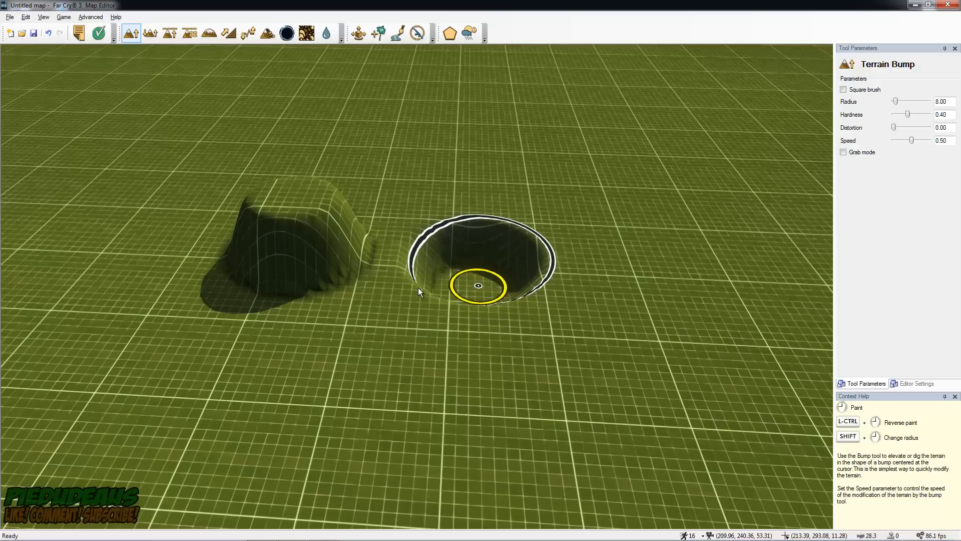
pyautogui.moveTo(419, 287); pyautogui.dragTo(536, 267)
pyautogui.moveTo(644, 217)
pyautogui.mouseDown(button='right')
pyautogui.moveTo(554, 216)
pyautogui.moveTo(647, 218)
pyautogui.mouseUp(button='right')
pyautogui.press('d')
pyautogui.press('s')
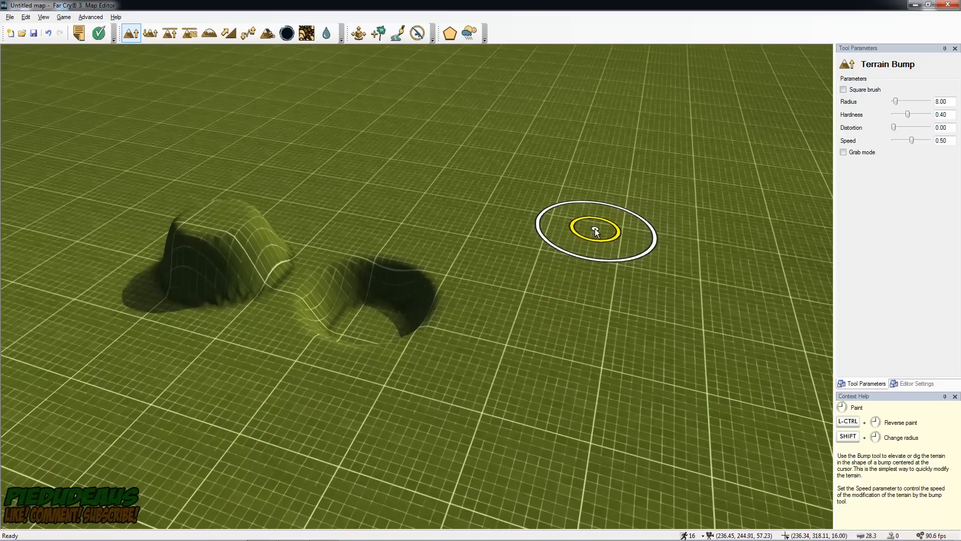
# Repeatedly enlarge and shrink the Terrain Bump brush, ending at a radius of 12
pyautogui.keyDown('shift'); pyautogui.scroll(-7, 594, 228); pyautogui.keyUp('shift')
pyautogui.keyDown('shift'); pyautogui.scroll(10, 595, 229); pyautogui.keyUp('shift')
pyautogui.keyDown('shift'); pyautogui.scroll(-10, 595, 229); pyautogui.keyUp('shift')
pyautogui.keyDown('shift'); pyautogui.scroll(10, 595, 228); pyautogui.keyUp('shift')
pyautogui.keyDown('shift'); pyautogui.scroll(-6, 595, 228); pyautogui.keyUp('shift')
pyautogui.keyDown('shift'); pyautogui.scroll(3, 595, 229); pyautogui.keyUp('shift')
pyautogui.keyDown('shift'); pyautogui.scroll(-4, 595, 228); pyautogui.keyUp('shift')
pyautogui.keyDown('shift'); pyautogui.scroll(7, 595, 228); pyautogui.keyUp('shift')
pyautogui.keyDown('shift'); pyautogui.scroll(-8, 595, 229); pyautogui.keyUp('shift')
pyautogui.keyDown('shift'); pyautogui.scroll(3, 595, 228); pyautogui.keyUp('shift')
pyautogui.keyDown('shift'); pyautogui.scroll(5, 596, 228); pyautogui.keyUp('shift')
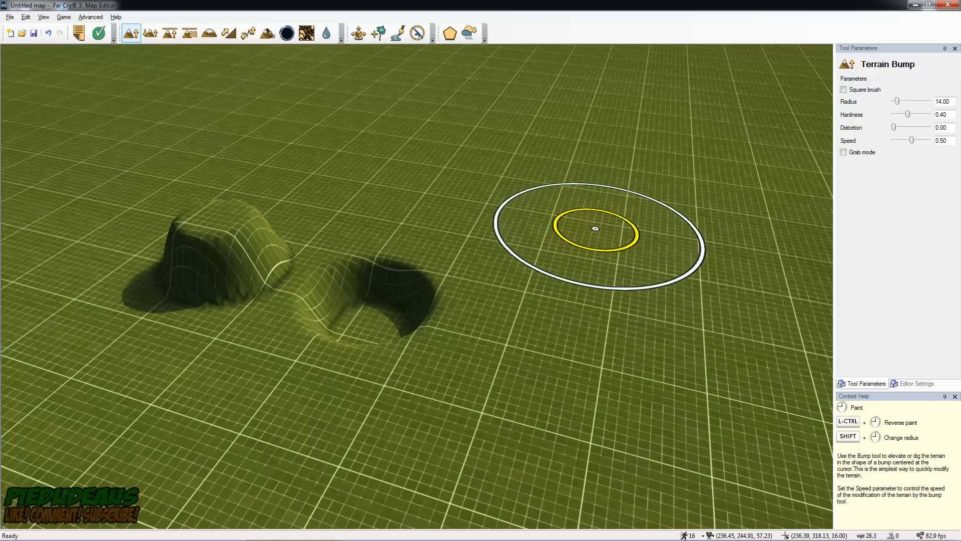
pyautogui.keyDown('shift'); pyautogui.scroll(-2, 596, 228); pyautogui.keyUp('shift')
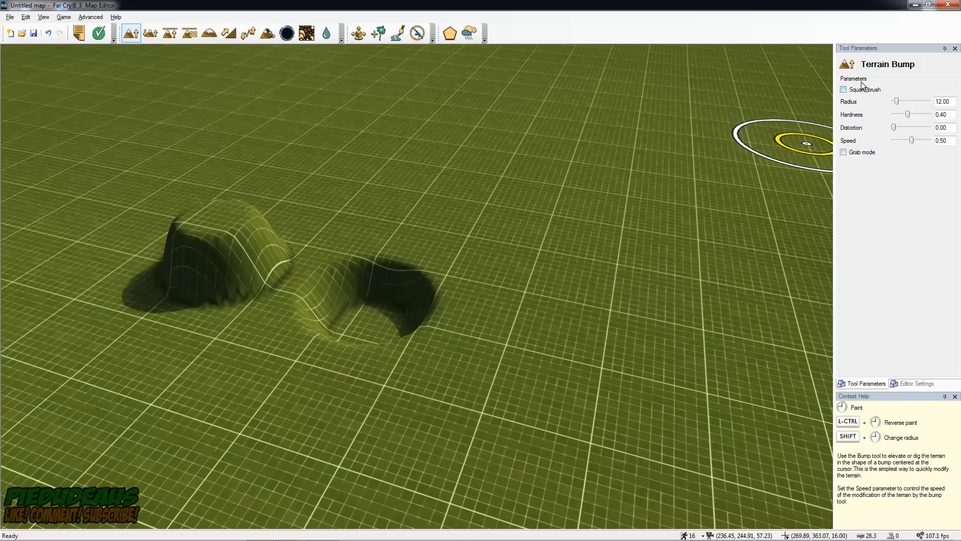
# Try the square brush shape at a radius of 20 and switch back to the round brush
pyautogui.click(848, 90)
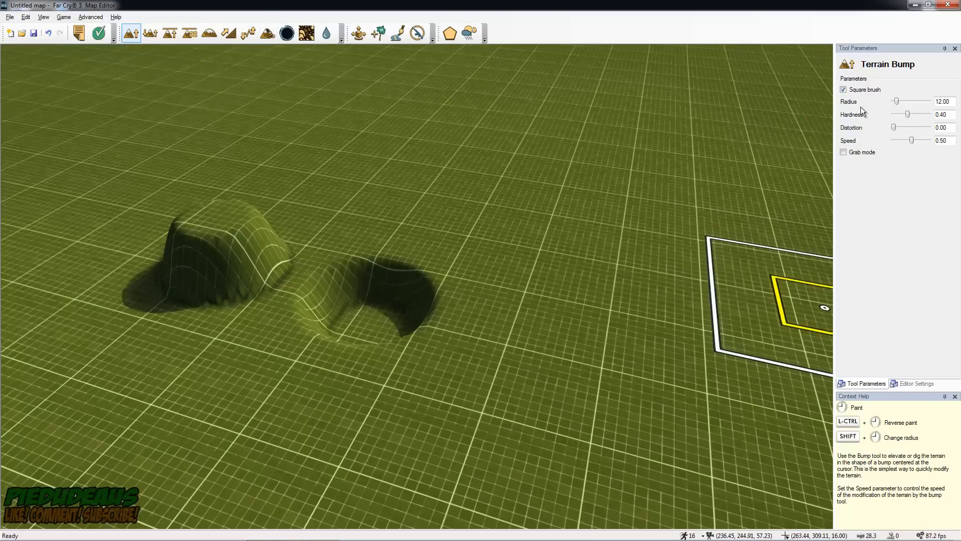
pyautogui.keyDown('shift'); pyautogui.moveTo(583, 217); pyautogui.dragTo(541, 217); pyautogui.keyUp('shift')
pyautogui.keyDown('shift'); pyautogui.scroll(10, 583, 216); pyautogui.keyUp('shift')
pyautogui.click(871, 90)
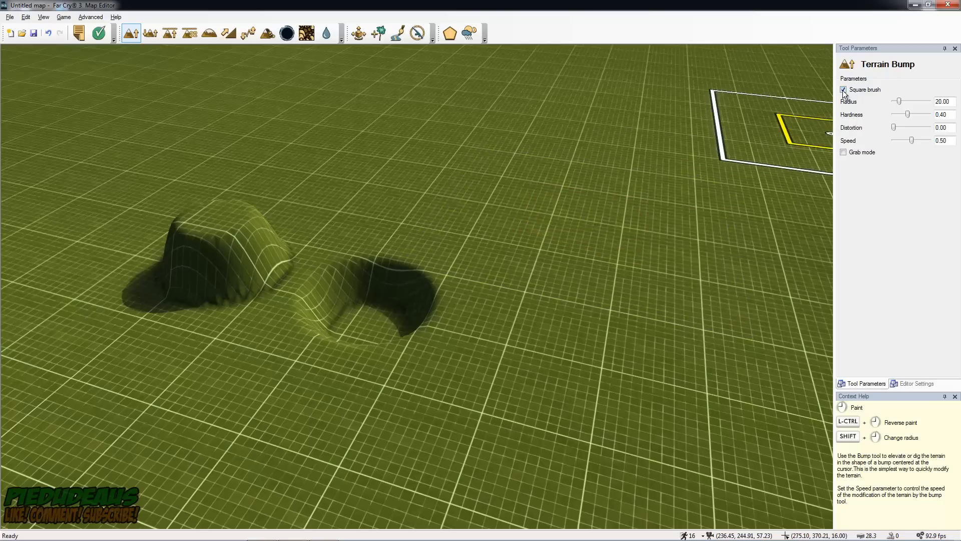
# Raise a wide flat-topped plateau behind the pit with brush radius 31 and hardness 1.00
pyautogui.moveTo(900, 101); pyautogui.dragTo(901, 100)
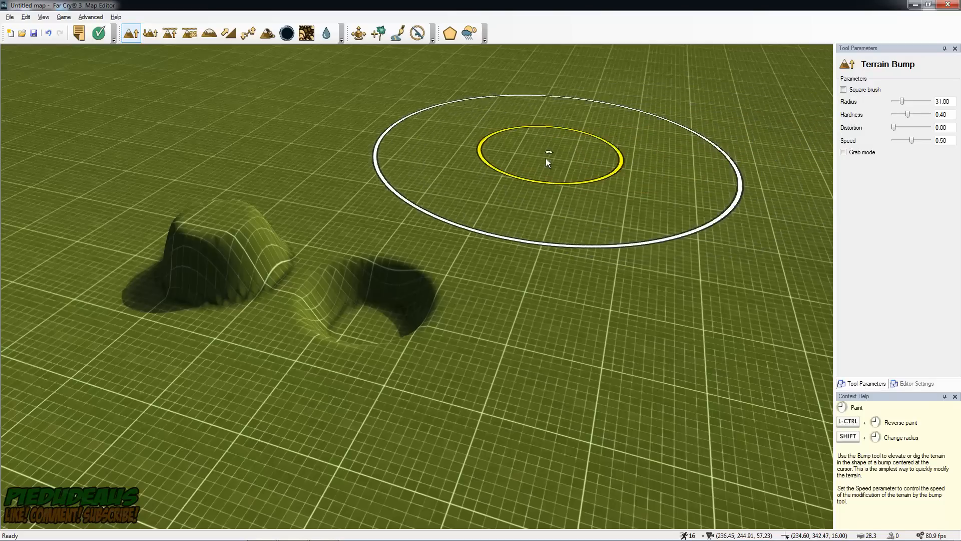
pyautogui.moveTo(908, 114); pyautogui.dragTo(936, 115)
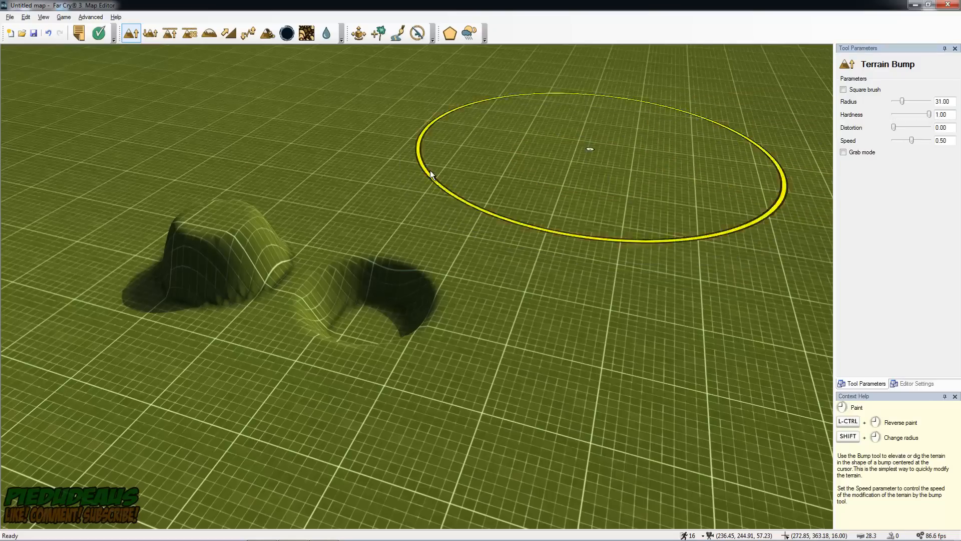
pyautogui.moveTo(518, 152); pyautogui.dragTo(528, 165)
pyautogui.scroll(-5, 529, 164)
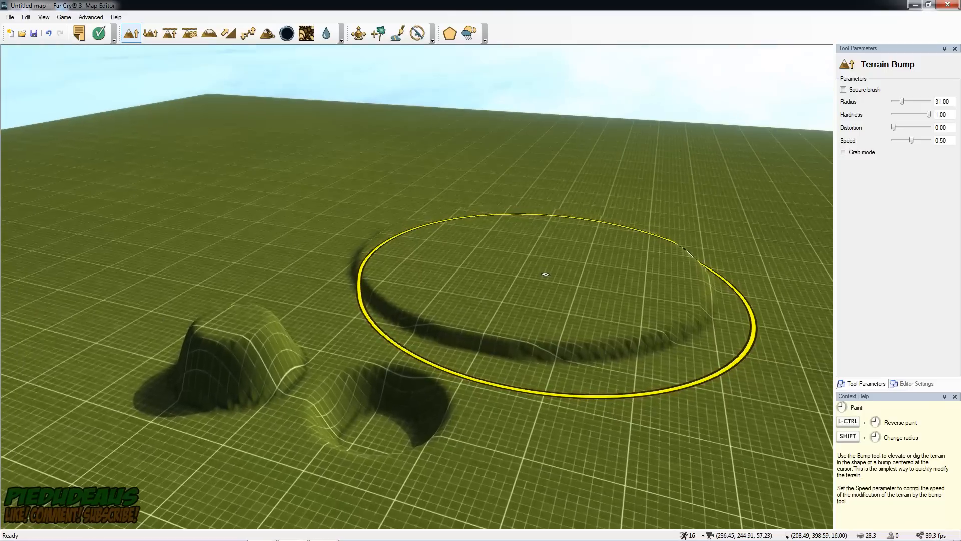
pyautogui.moveTo(525, 261); pyautogui.dragTo(527, 220)
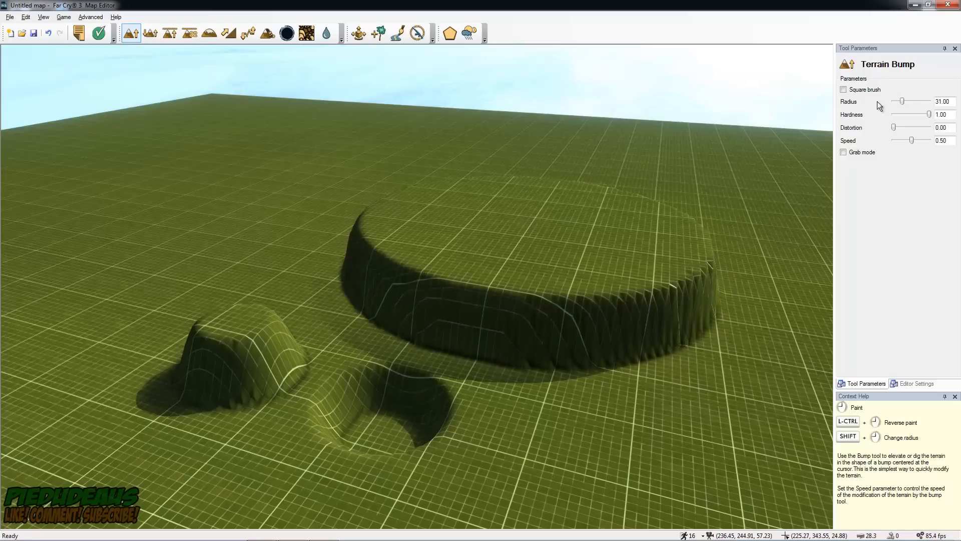
# Raise a smooth dome on top of the plateau with brush radius 21.50 and hardness 0.17
pyautogui.moveTo(930, 114)
pyautogui.mouseDown()
pyautogui.moveTo(899, 113)
pyautogui.moveTo(894, 101)
pyautogui.mouseUp()
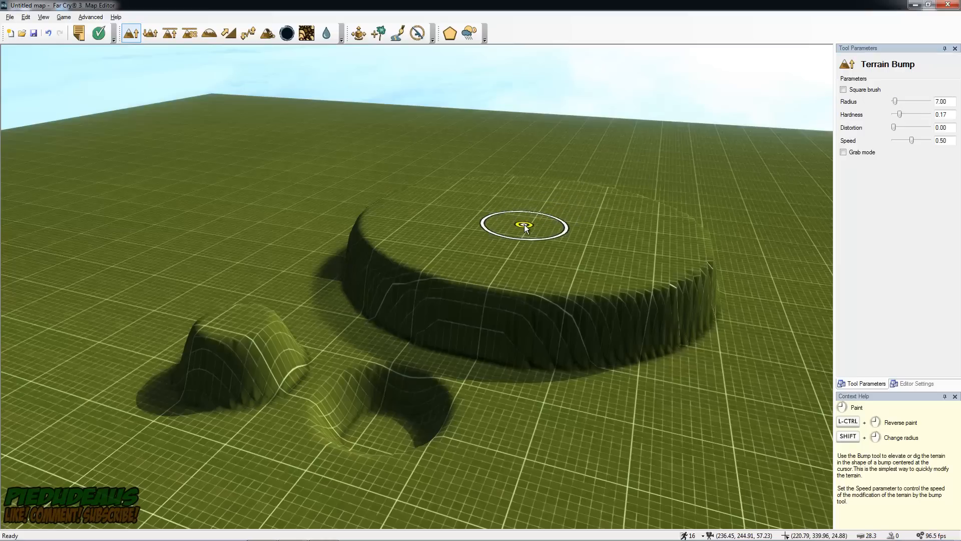
pyautogui.moveTo(896, 100); pyautogui.dragTo(899, 102)
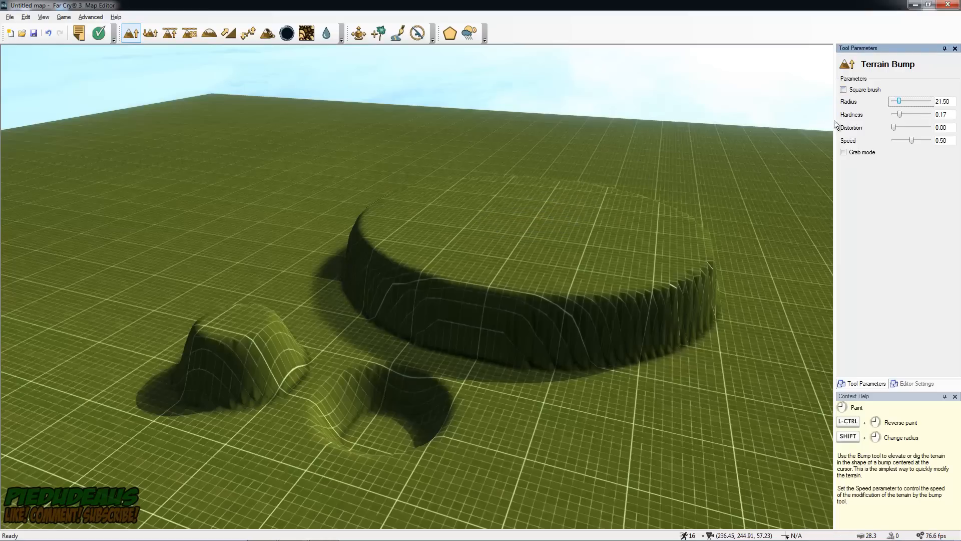
pyautogui.moveTo(530, 221); pyautogui.dragTo(531, 185)
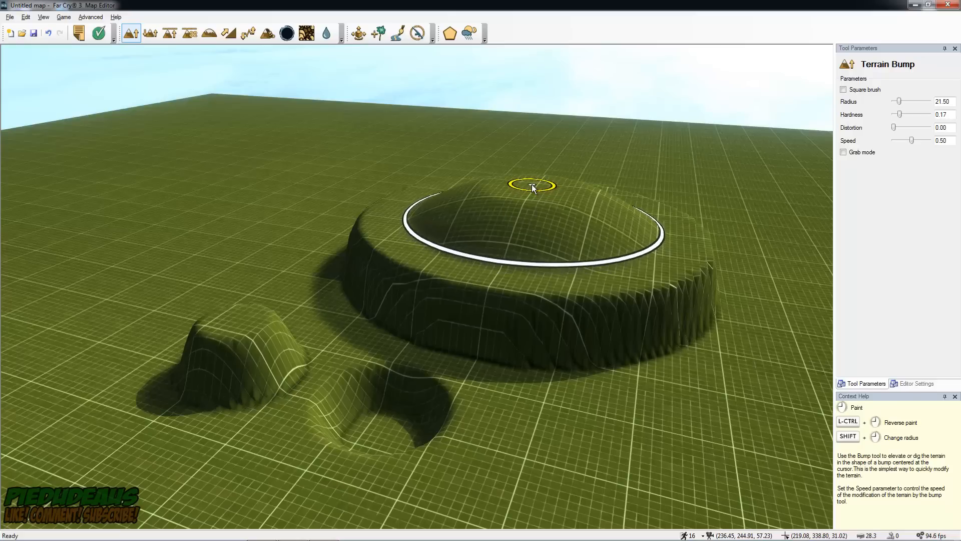
# Set the brush hardness to 1.00 and raise a second, smaller flat-topped plateau on the open ground
pyautogui.moveTo(900, 115); pyautogui.dragTo(930, 114)
pyautogui.moveTo(186, 211); pyautogui.dragTo(190, 173)
pyautogui.moveTo(506, 203); pyautogui.dragTo(565, 211, button='right')
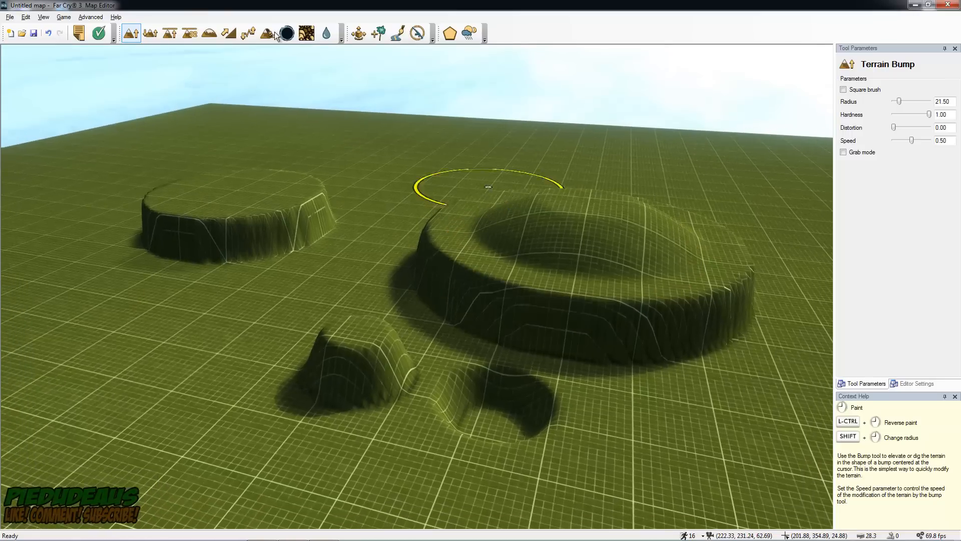
# Undo all Terrain Bump edits, including the plateaus, dome, pit and mound
pyautogui.click(47, 35)
pyautogui.click(48, 35)
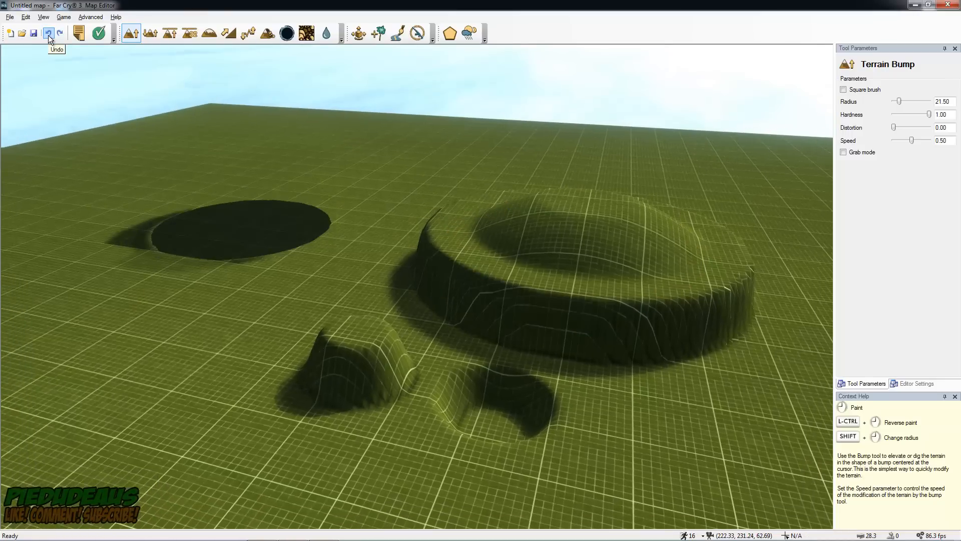
pyautogui.click(48, 35)
pyautogui.click(48, 35)
pyautogui.click(48, 35)
pyautogui.click(48, 35)
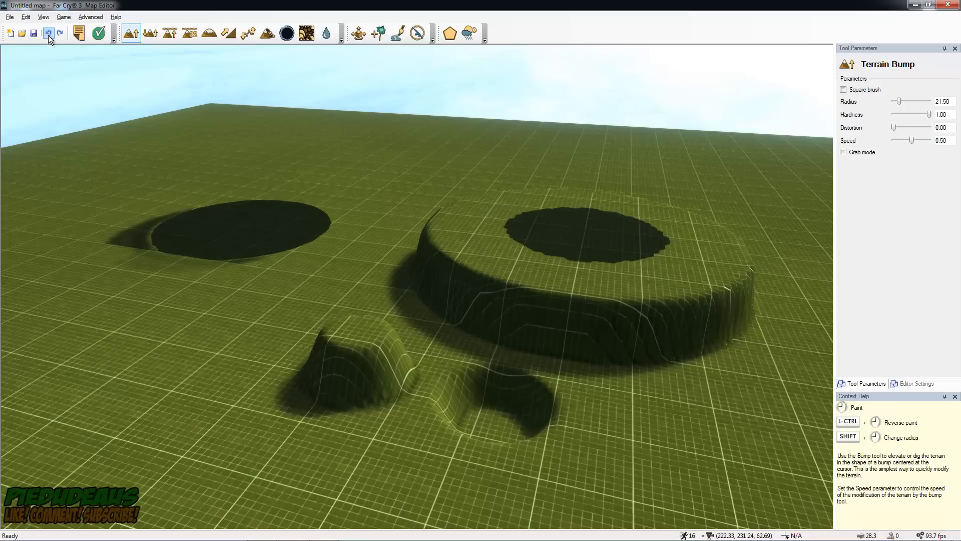
pyautogui.click(49, 35)
pyautogui.click(48, 35)
pyautogui.click(48, 35)
pyautogui.click(48, 36)
pyautogui.click(48, 35)
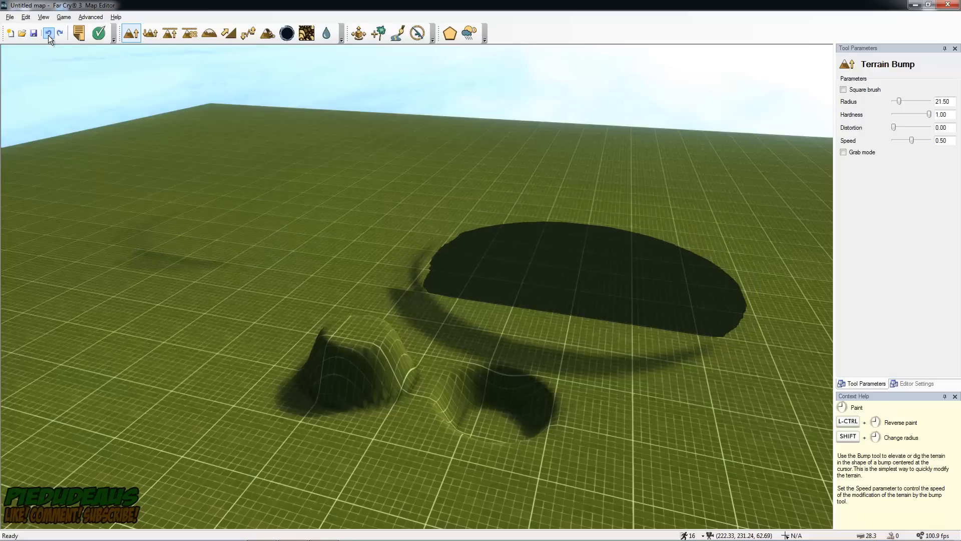
pyautogui.click(48, 35)
pyautogui.click(48, 35)
# Set the Terrain Bump brush hardness to 0.00
pyautogui.moveTo(300, 176)
pyautogui.mouseDown(button='right')
pyautogui.moveTo(451, 167)
pyautogui.moveTo(80, 256)
pyautogui.moveTo(569, 208)
pyautogui.mouseUp(button='right')
pyautogui.press('w')
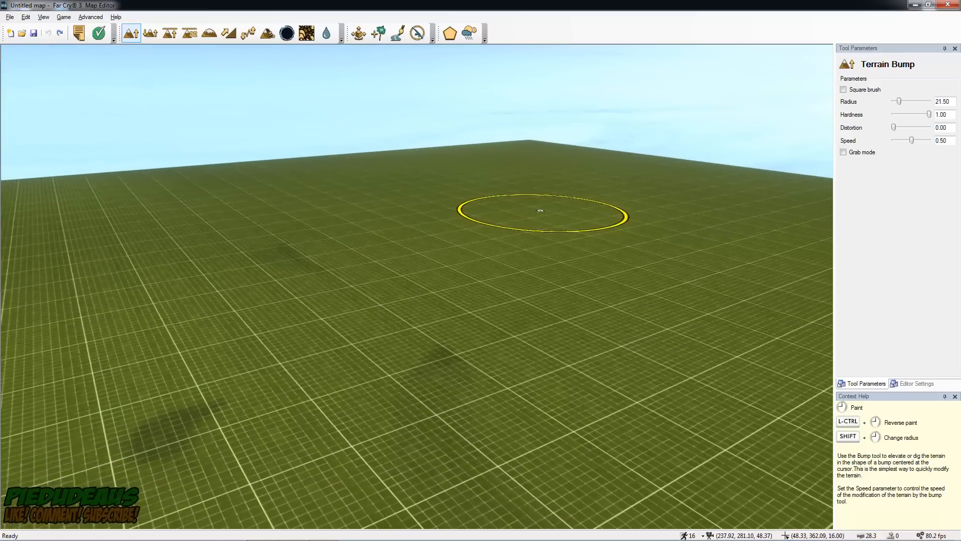
pyautogui.moveTo(444, 262); pyautogui.dragTo(418, 288, button='right')
pyautogui.press('s')
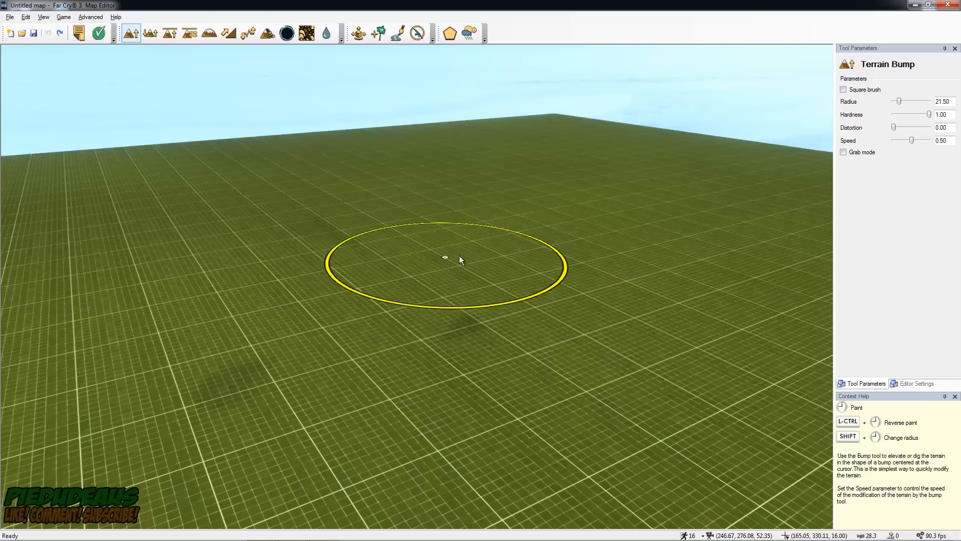
pyautogui.moveTo(928, 114); pyautogui.dragTo(622, 203)
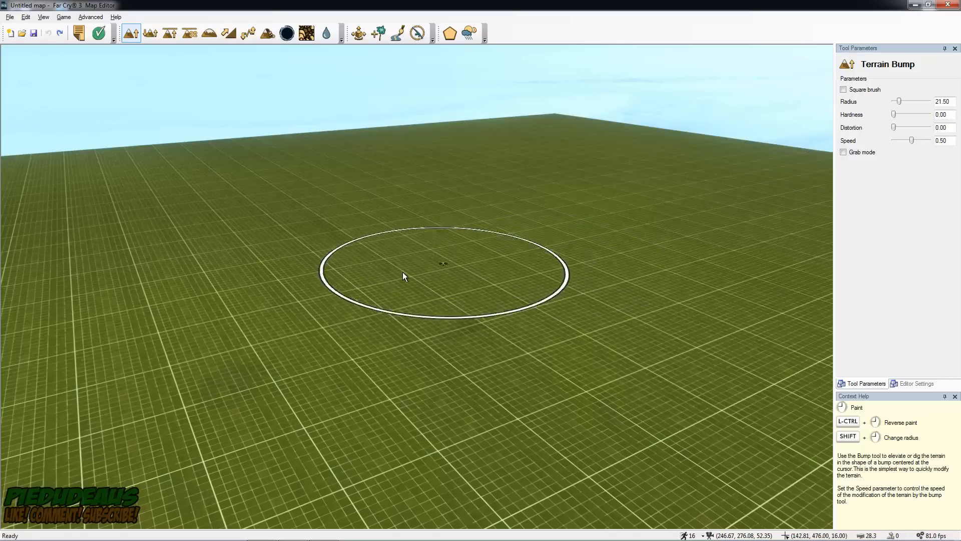
# Raise a smooth dome on the open ground using Terrain Bump with hardness 0.00 and distortion 0.00
pyautogui.moveTo(385, 269); pyautogui.dragTo(373, 271)
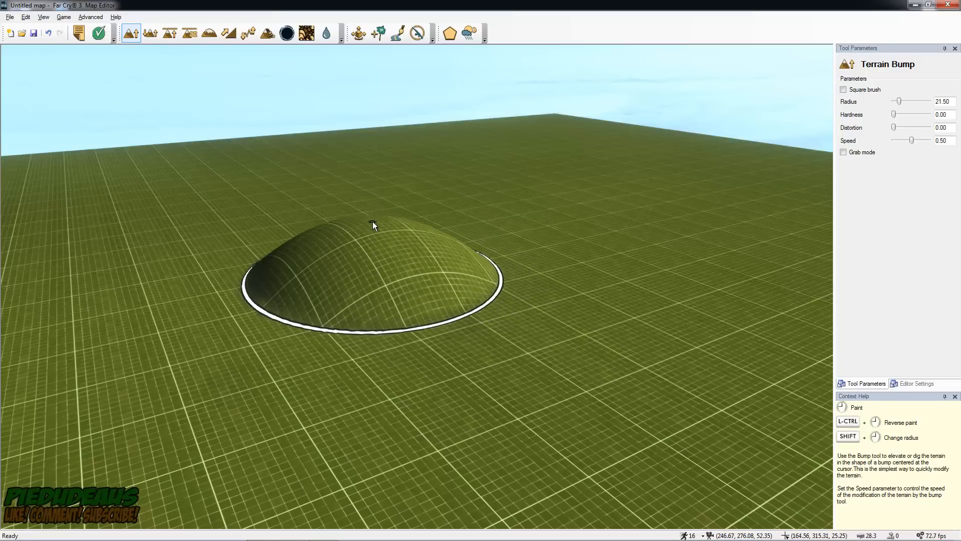
pyautogui.press('d')
pyautogui.moveTo(521, 191)
pyautogui.mouseDown(button='right')
pyautogui.moveTo(426, 287)
pyautogui.moveTo(448, 286)
pyautogui.mouseUp(button='right')
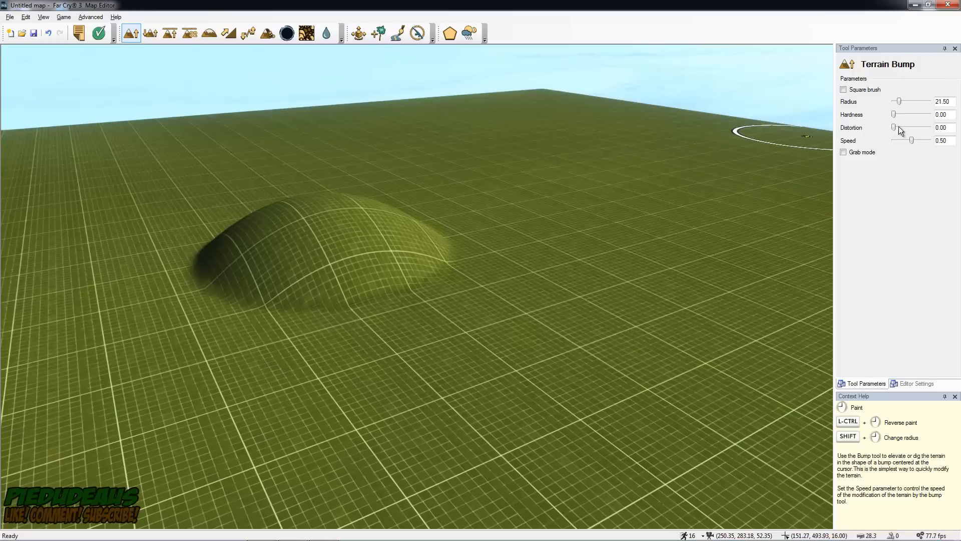
# Set the brush distortion to 1.00 and raise an irregular bump beside the smooth dome
pyautogui.moveTo(894, 127); pyautogui.dragTo(928, 127)
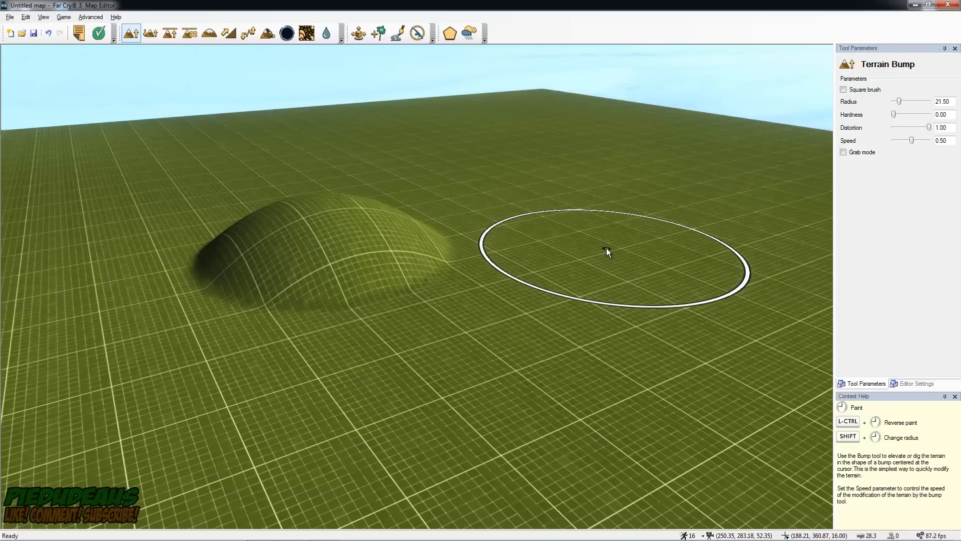
pyautogui.moveTo(576, 256)
pyautogui.mouseDown(button='right')
pyautogui.moveTo(726, 253)
pyautogui.moveTo(551, 253)
pyautogui.mouseUp(button='right')
pyautogui.press('a')
pyautogui.press('s')
pyautogui.moveTo(419, 289); pyautogui.dragTo(418, 289)
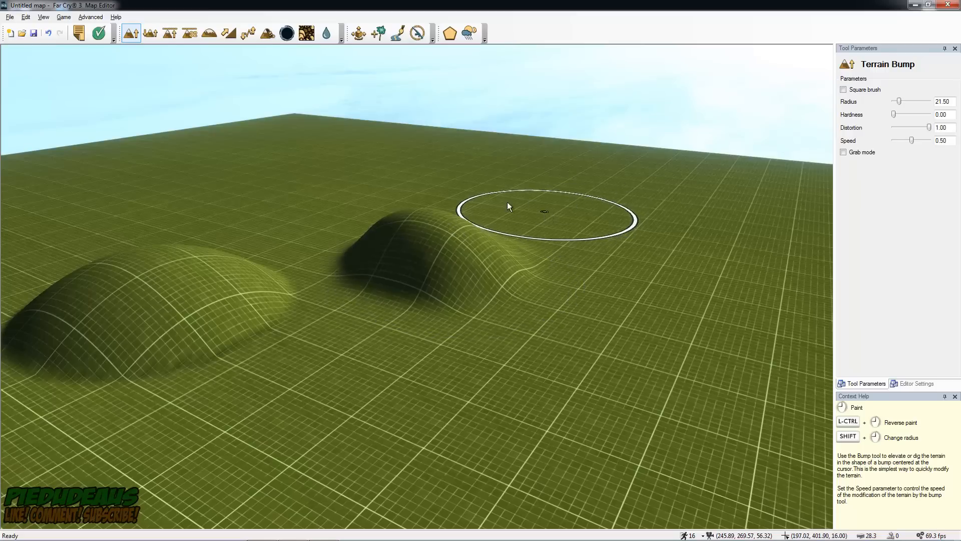
pyautogui.press('s')
pyautogui.moveTo(455, 223); pyautogui.dragTo(471, 239, button='right')
pyautogui.press('a')
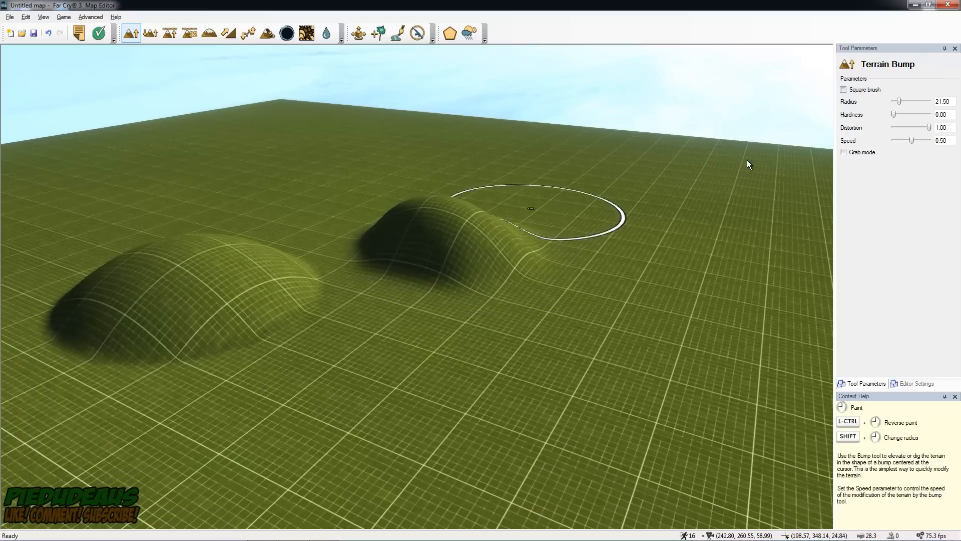
# Set the Terrain Bump speed to 0.35 and raise a broad mound on the open ground in front of the irregular bump
pyautogui.click(911, 140)
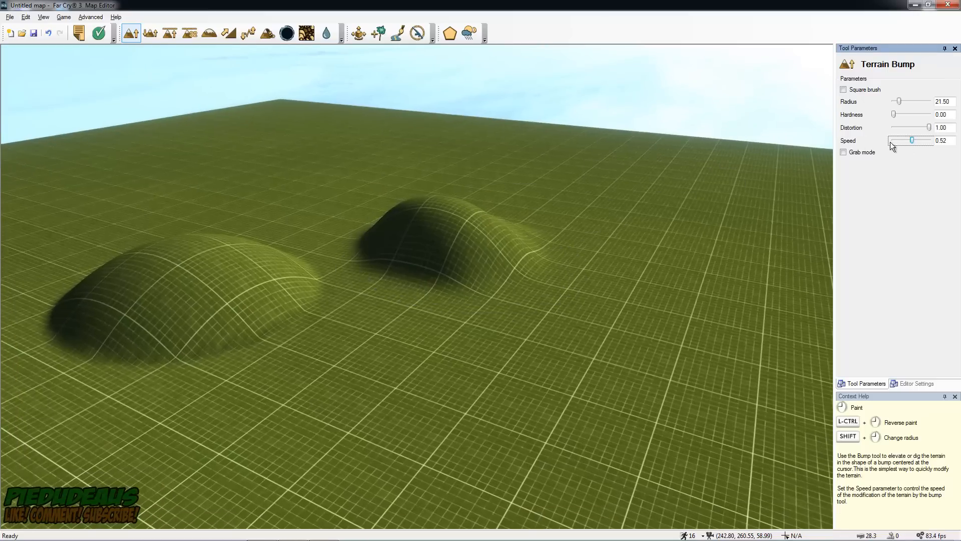
pyautogui.moveTo(912, 140); pyautogui.dragTo(893, 140)
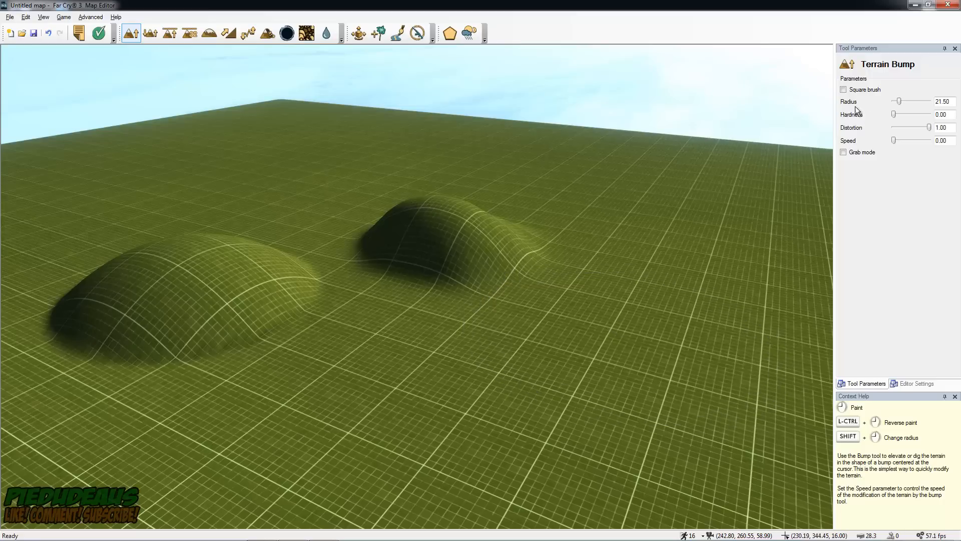
pyautogui.moveTo(895, 144); pyautogui.dragTo(906, 141)
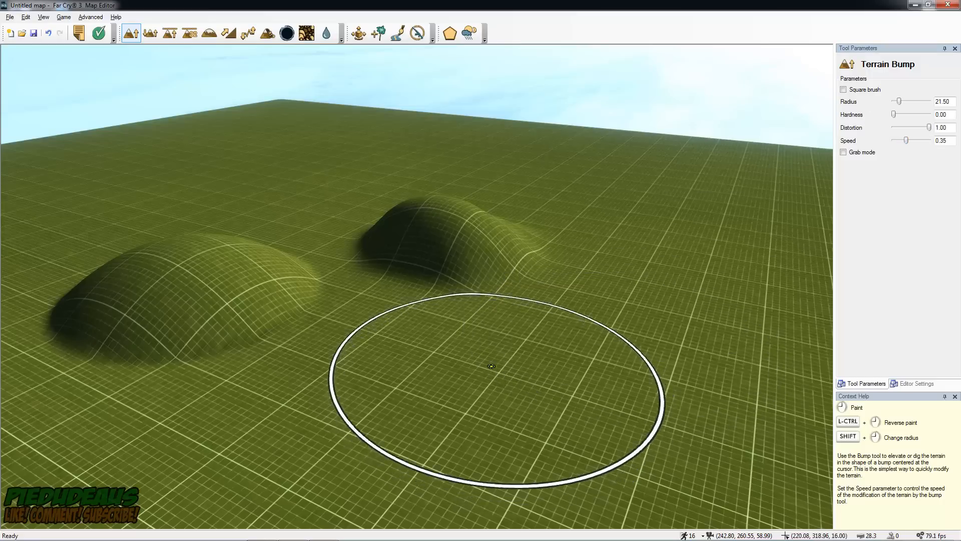
pyautogui.click(493, 332)
pyautogui.moveTo(493, 332); pyautogui.dragTo(495, 331)
# Set the Terrain Bump speed to 1.00 and raise a tall hill behind the other bumps
pyautogui.moveTo(912, 140); pyautogui.dragTo(931, 141)
pyautogui.moveTo(641, 221)
pyautogui.mouseDown()
pyautogui.moveTo(645, 161)
pyautogui.moveTo(628, 197)
pyautogui.mouseUp()
pyautogui.moveTo(627, 198)
pyautogui.mouseDown(button='right')
pyautogui.moveTo(787, 206)
pyautogui.moveTo(592, 264)
pyautogui.moveTo(590, 273)
pyautogui.mouseUp(button='right')
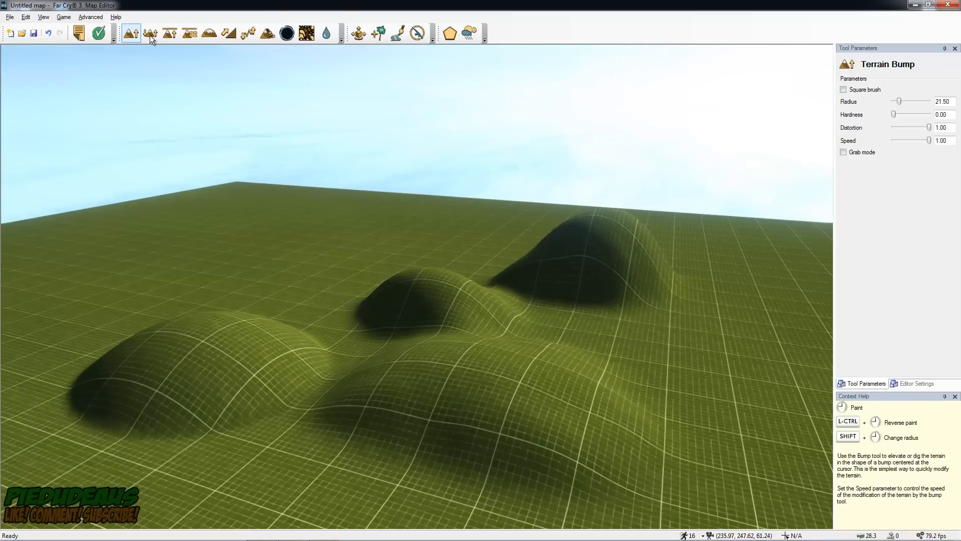
# Undo all the raised bumps, including the dome, irregular bump, broad mound and tall hill
pyautogui.click(49, 34)
pyautogui.click(49, 34)
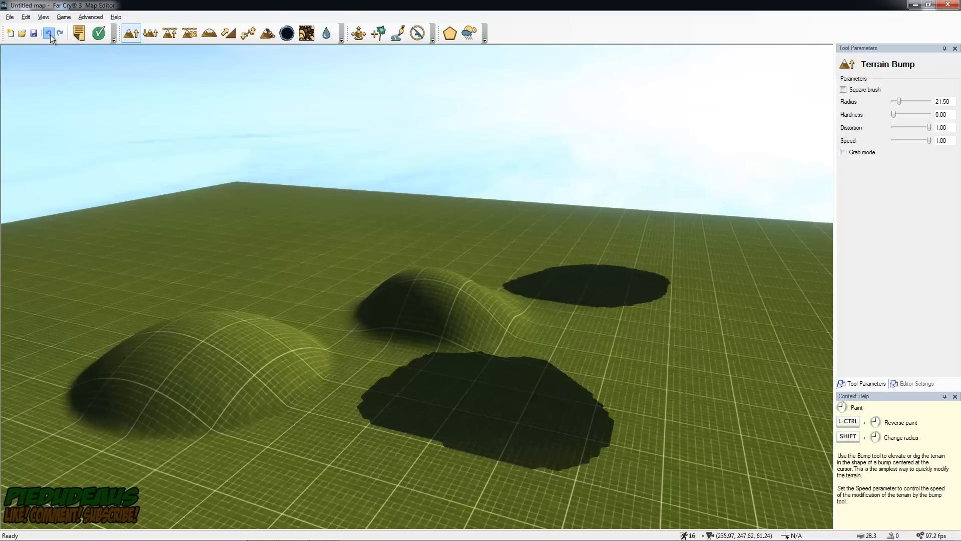
pyautogui.click(51, 35)
pyautogui.click(52, 35)
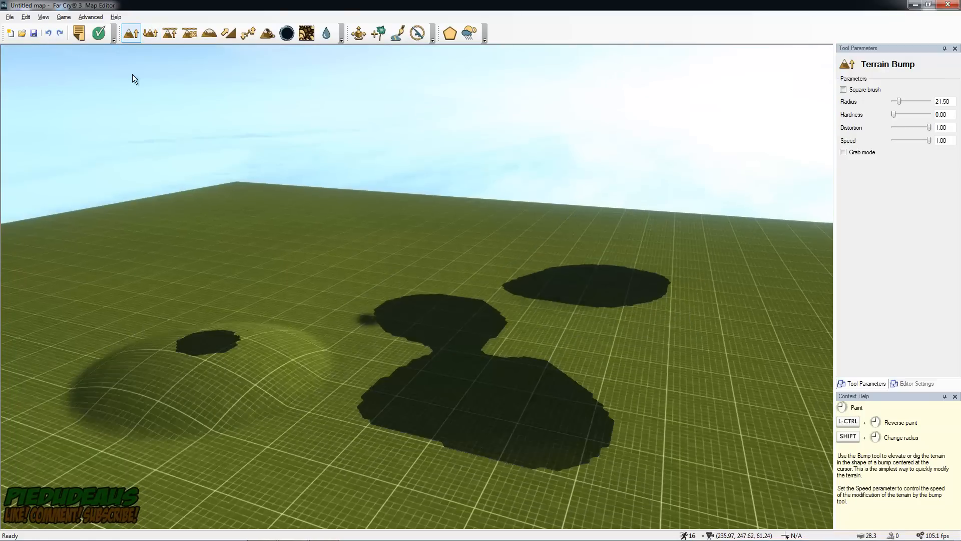
pyautogui.click(49, 34)
# Enable grab mode for Terrain Bump and pull up a tall steep hill plus two lower mounds beside it
pyautogui.moveTo(330, 128); pyautogui.dragTo(701, 96, button='right')
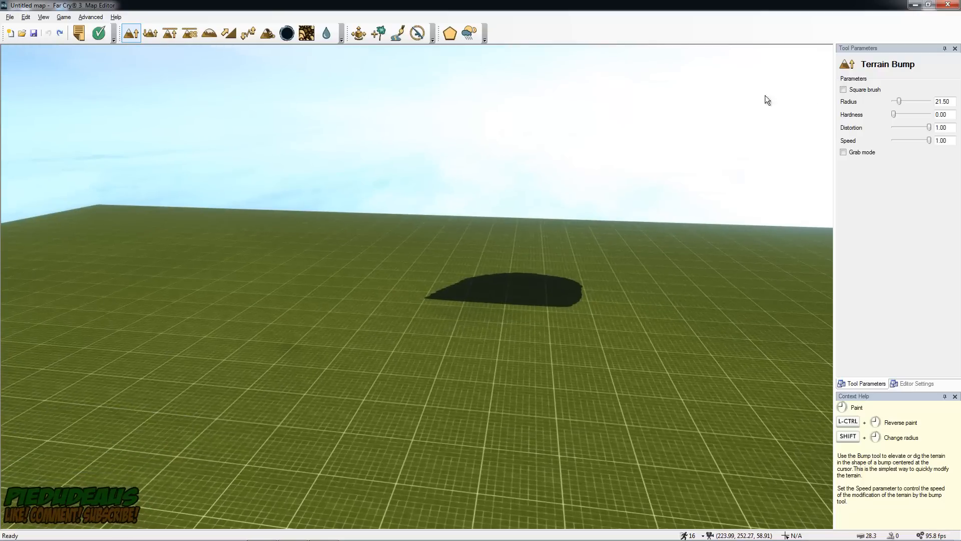
pyautogui.click(846, 151)
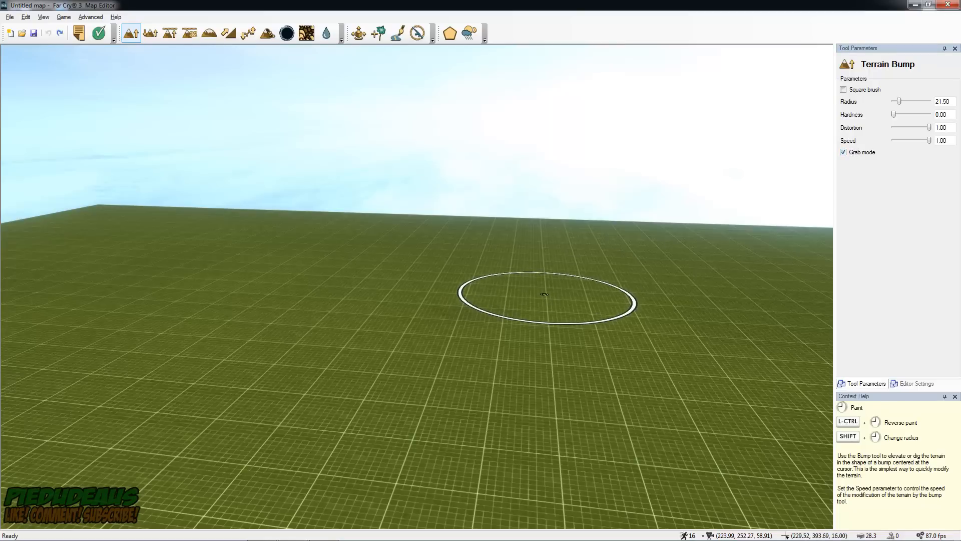
pyautogui.moveTo(544, 294); pyautogui.dragTo(569, 188)
pyautogui.moveTo(341, 325); pyautogui.dragTo(343, 304)
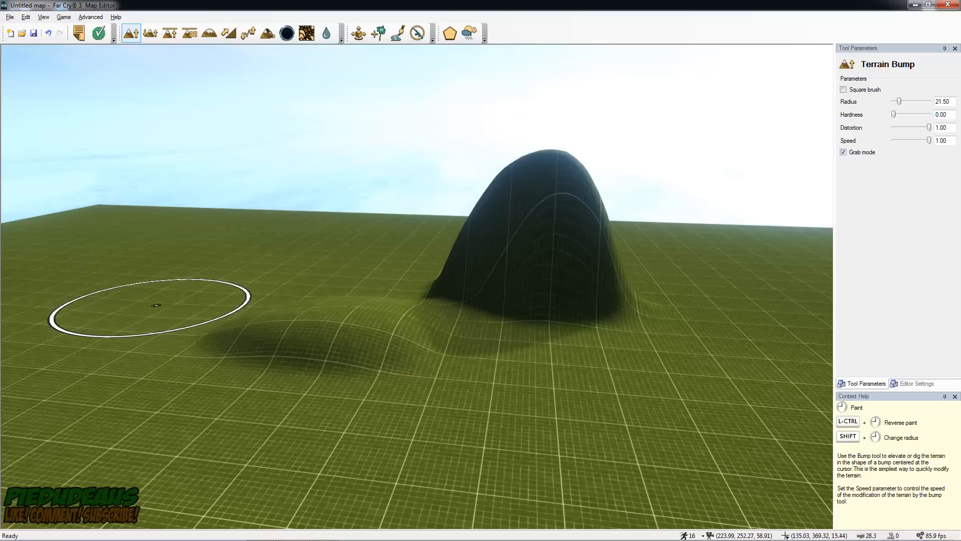
pyautogui.moveTo(156, 305)
pyautogui.mouseDown()
pyautogui.moveTo(156, 328)
pyautogui.moveTo(150, 248)
pyautogui.moveTo(155, 326)
pyautogui.moveTo(153, 270)
pyautogui.moveTo(155, 325)
pyautogui.moveTo(153, 283)
pyautogui.mouseUp()
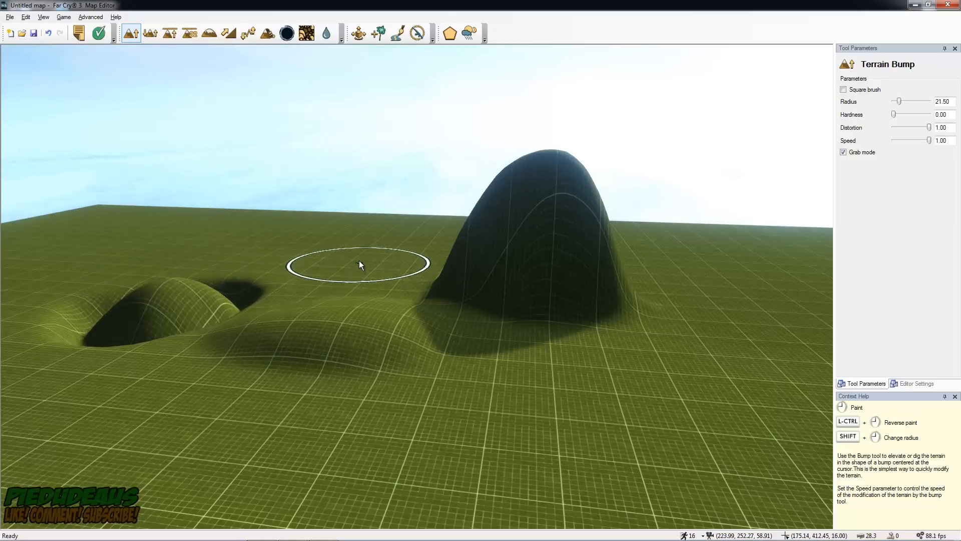
pyautogui.moveTo(361, 255)
pyautogui.mouseDown(button='right')
pyautogui.moveTo(215, 273)
pyautogui.moveTo(326, 246)
pyautogui.moveTo(373, 263)
pyautogui.mouseUp(button='right')
pyautogui.press('a')
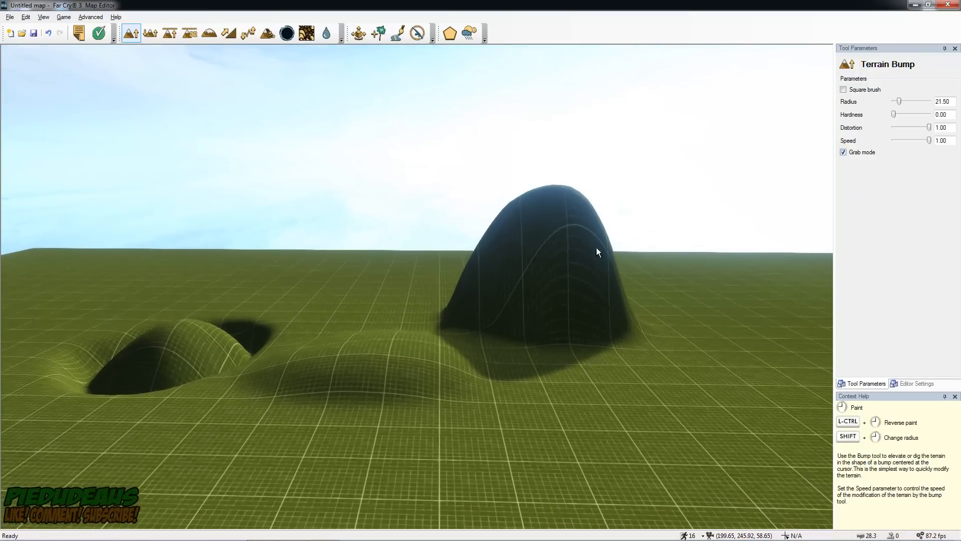
# Undo the tall hill and both mounds pulled up in grab mode
pyautogui.click(49, 32)
pyautogui.click(49, 33)
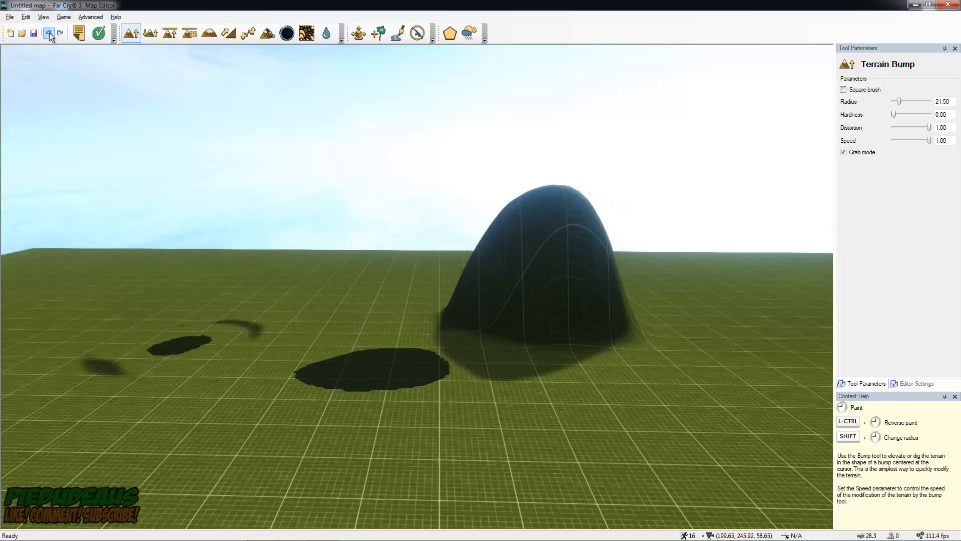
pyautogui.click(49, 33)
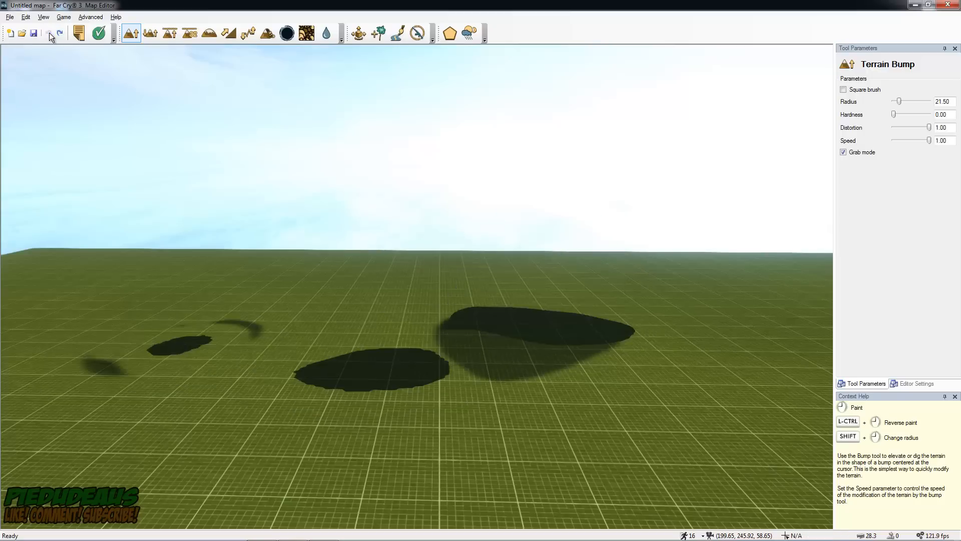
# Switch to the Terrain Raise/Lower tool and turn off its square brush after trying it
pyautogui.click(151, 34)
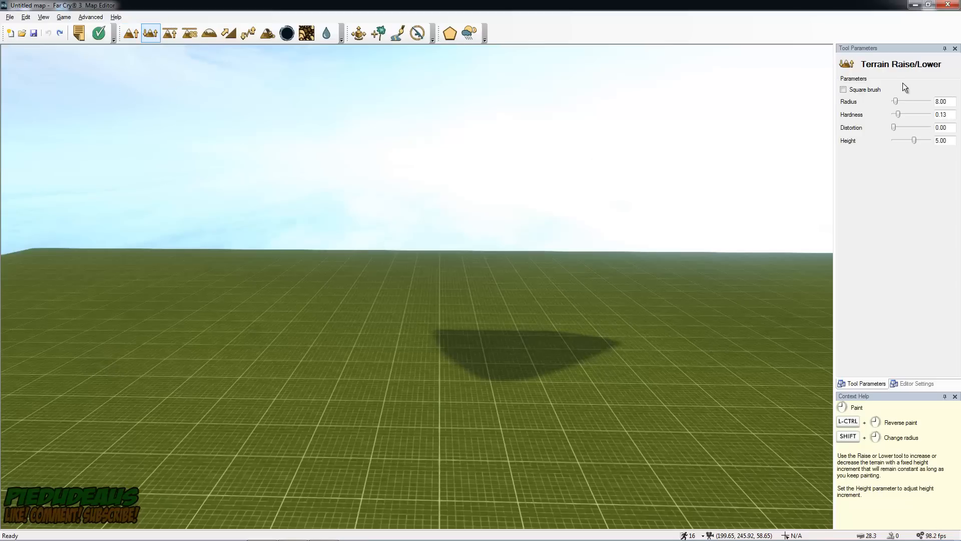
pyautogui.moveTo(469, 315)
pyautogui.mouseDown(button='right')
pyautogui.moveTo(221, 308)
pyautogui.moveTo(480, 315)
pyautogui.moveTo(418, 321)
pyautogui.mouseUp(button='right')
pyautogui.moveTo(518, 313); pyautogui.dragTo(813, 225, button='right')
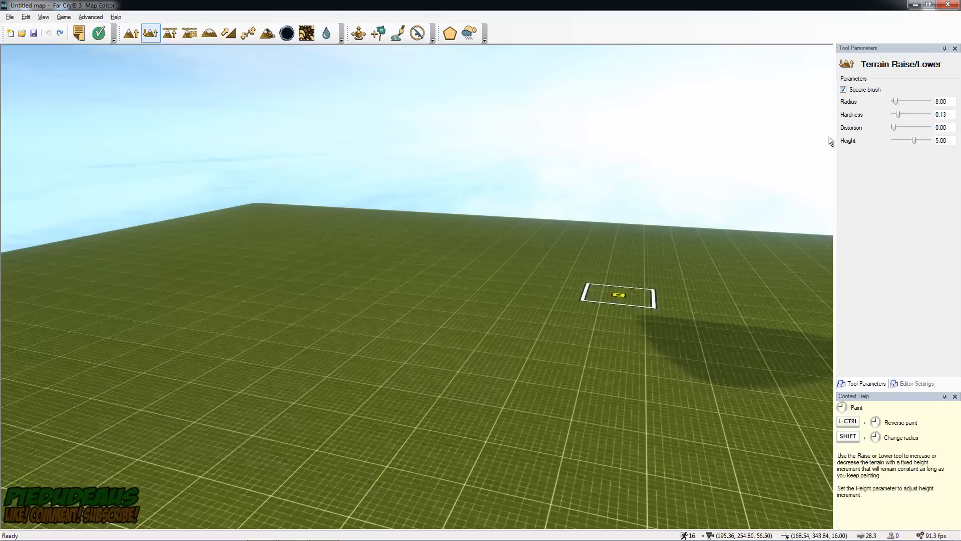
pyautogui.click(844, 90)
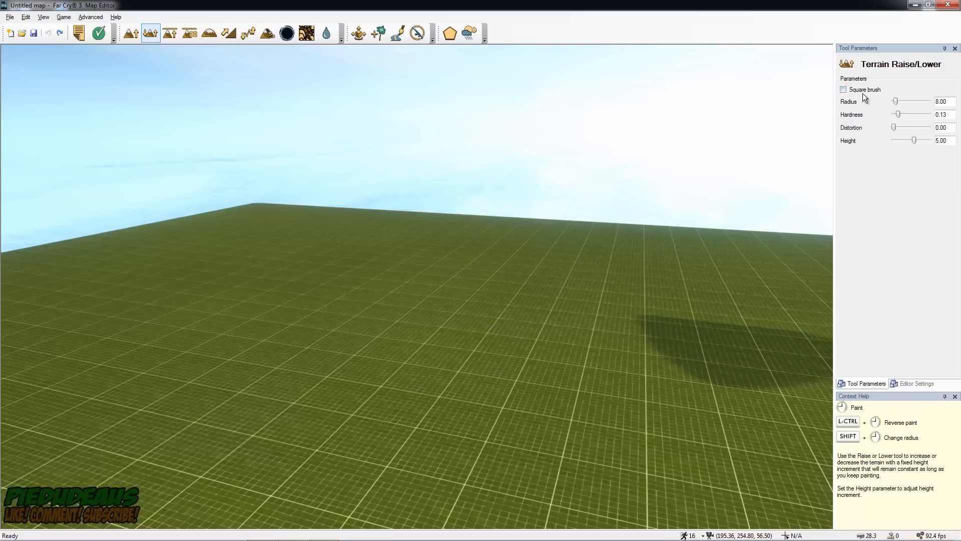
pyautogui.moveTo(555, 251); pyautogui.dragTo(582, 276, button='right')
pyautogui.press('w')
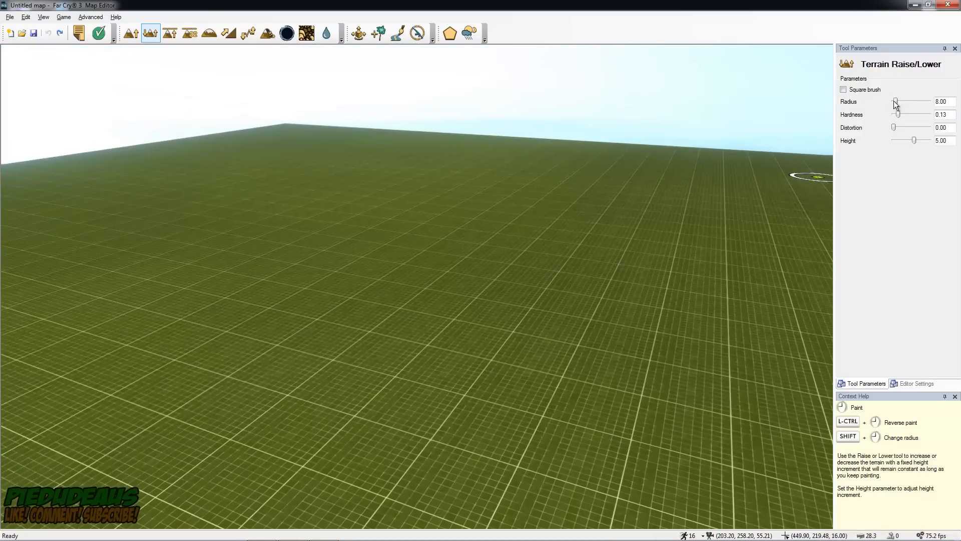
# Set the Raise/Lower radius to 24.50 and height to 2.40, and raise a low mound on the flat ground
pyautogui.moveTo(904, 104)
pyautogui.mouseDown()
pyautogui.moveTo(912, 103)
pyautogui.moveTo(892, 104)
pyautogui.moveTo(901, 104)
pyautogui.mouseUp()
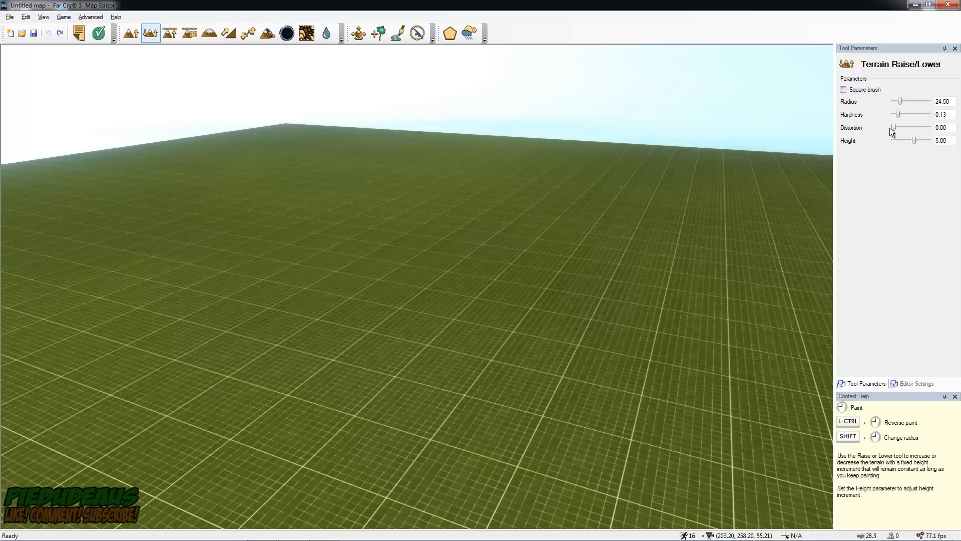
pyautogui.moveTo(914, 142); pyautogui.dragTo(908, 142)
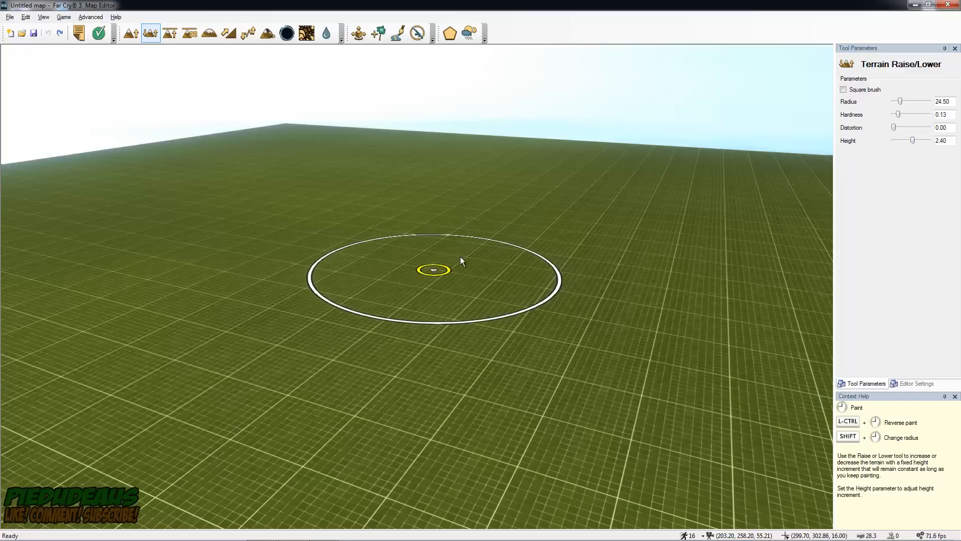
pyautogui.moveTo(466, 248)
pyautogui.mouseDown()
pyautogui.moveTo(441, 253)
pyautogui.moveTo(444, 241)
pyautogui.moveTo(506, 240)
pyautogui.moveTo(438, 242)
pyautogui.moveTo(449, 238)
pyautogui.mouseUp()
# Set the Raise/Lower height to -4.00 and sink a shallow hollow beside the low mound
pyautogui.moveTo(912, 141); pyautogui.dragTo(909, 142)
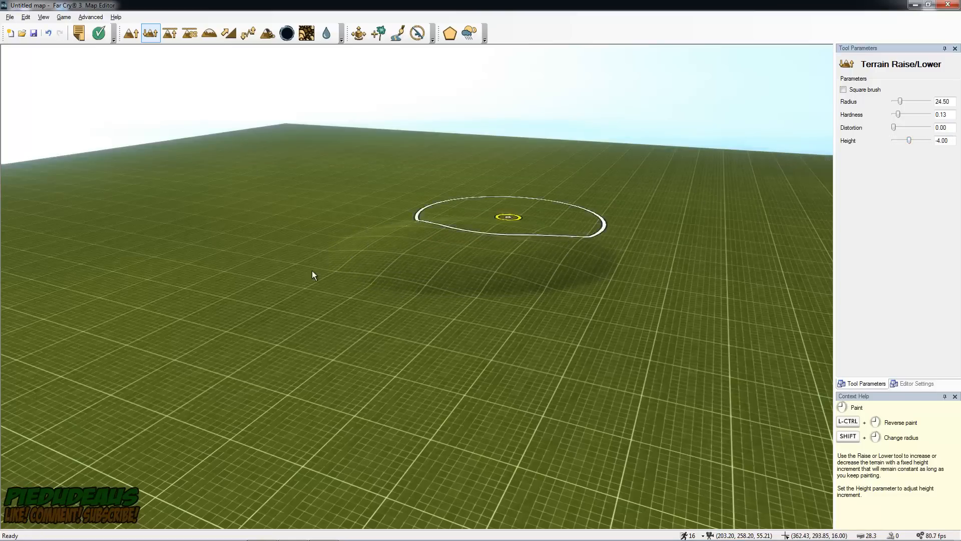
pyautogui.moveTo(215, 281)
pyautogui.mouseDown()
pyautogui.moveTo(195, 288)
pyautogui.moveTo(247, 284)
pyautogui.mouseUp()
pyautogui.moveTo(418, 275); pyautogui.dragTo(507, 272, button='right')
pyautogui.press('s')
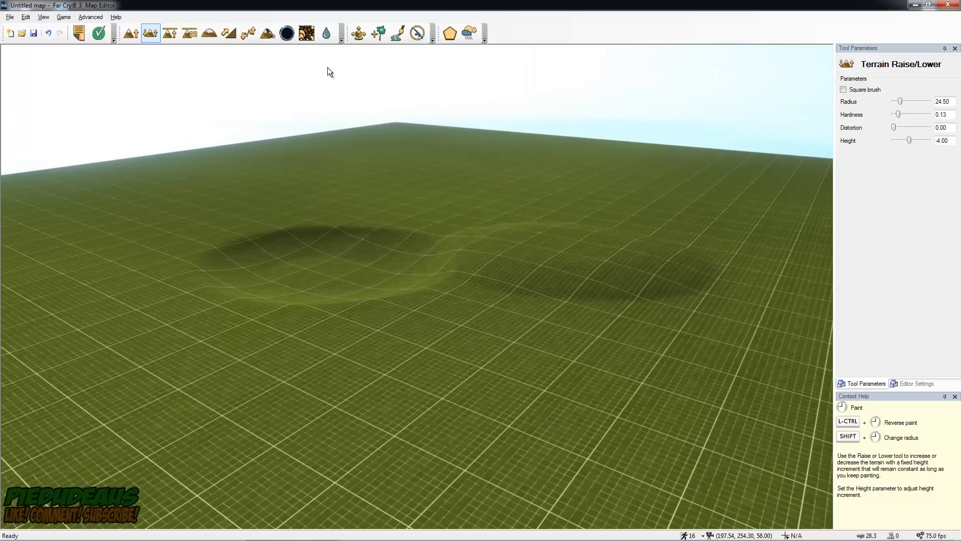
# Undo the Raise/Lower edits, removing the mound and the hollow
pyautogui.click(49, 34)
pyautogui.click(49, 34)
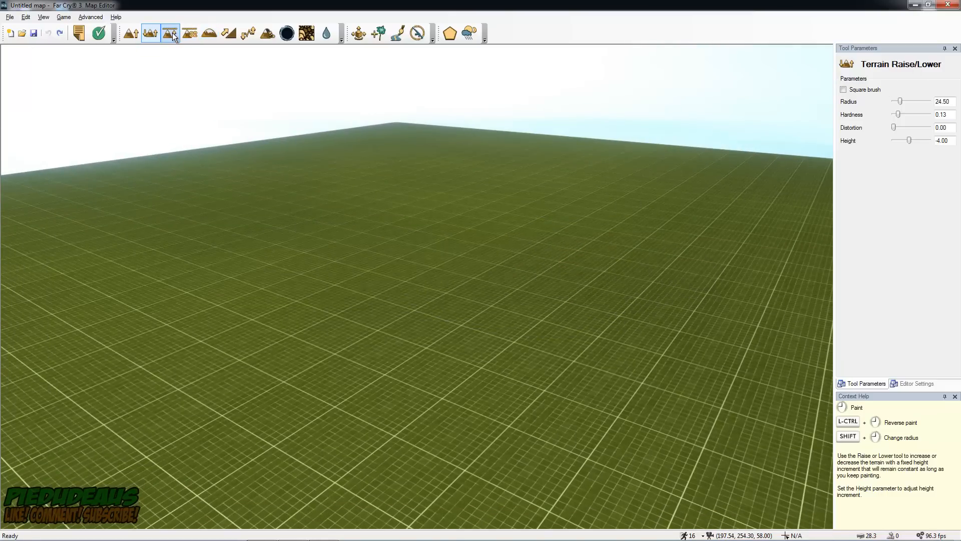
# Switch to the Terrain Flatten tool and set radius 23.00, distortion 0.26 and speed 0.52
pyautogui.click(170, 36)
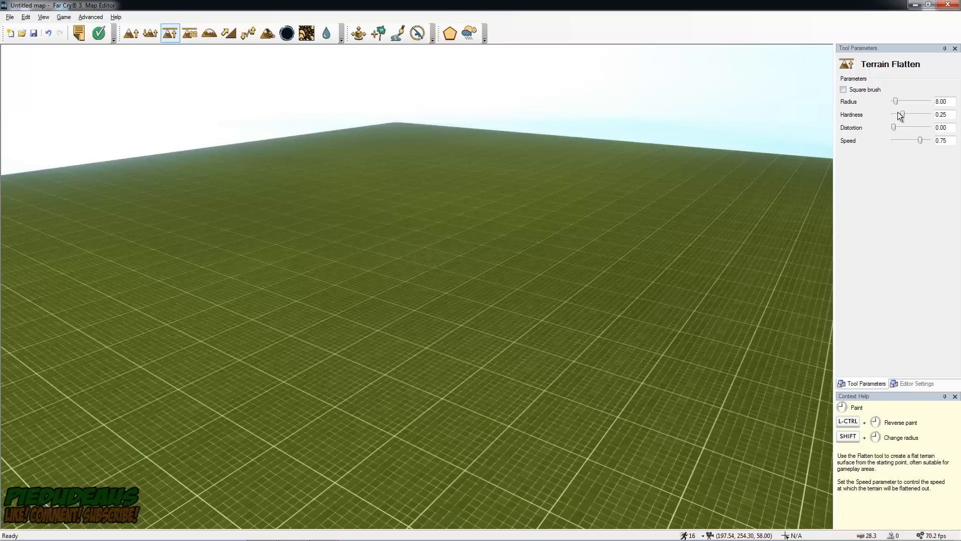
pyautogui.moveTo(895, 102); pyautogui.dragTo(903, 127)
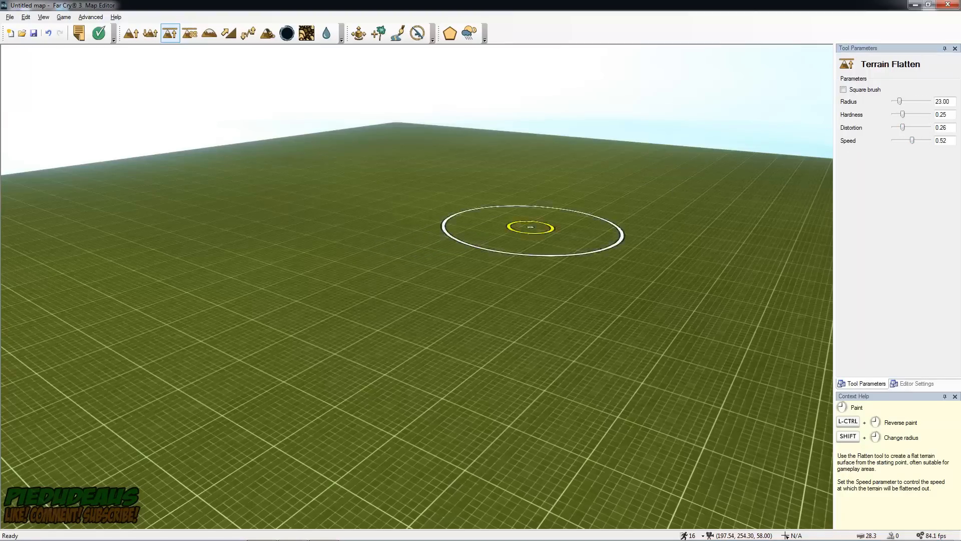
# Pull up a cluster of overlapping bumps with Terrain Bump in grab mode as test ground for flattening
pyautogui.click(130, 33)
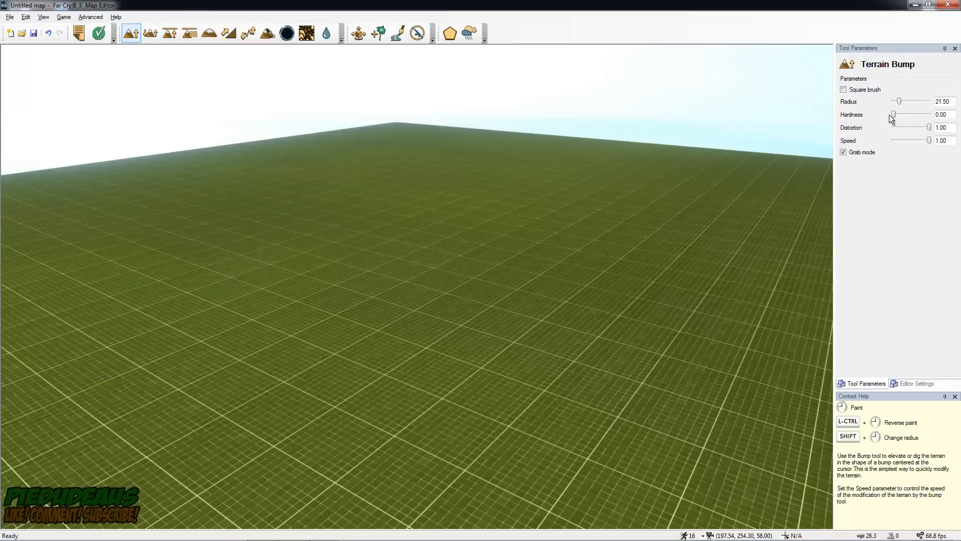
pyautogui.moveTo(476, 253); pyautogui.dragTo(475, 221)
pyautogui.moveTo(375, 252)
pyautogui.mouseDown()
pyautogui.moveTo(444, 213)
pyautogui.moveTo(506, 220)
pyautogui.moveTo(564, 198)
pyautogui.mouseUp()
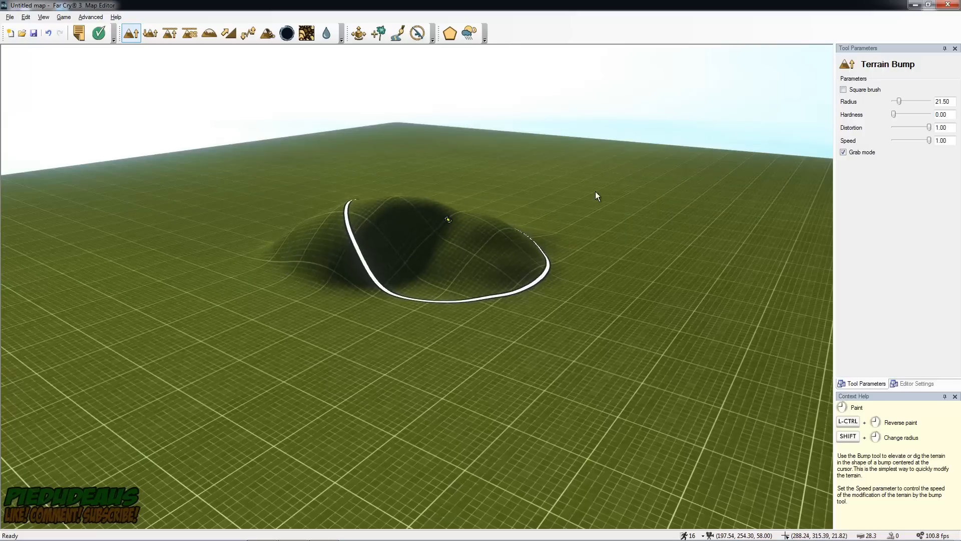
# Flatten the overlapping bumps into one broad, level plateau using Terrain Flatten with radius 23.00
pyautogui.click(168, 37)
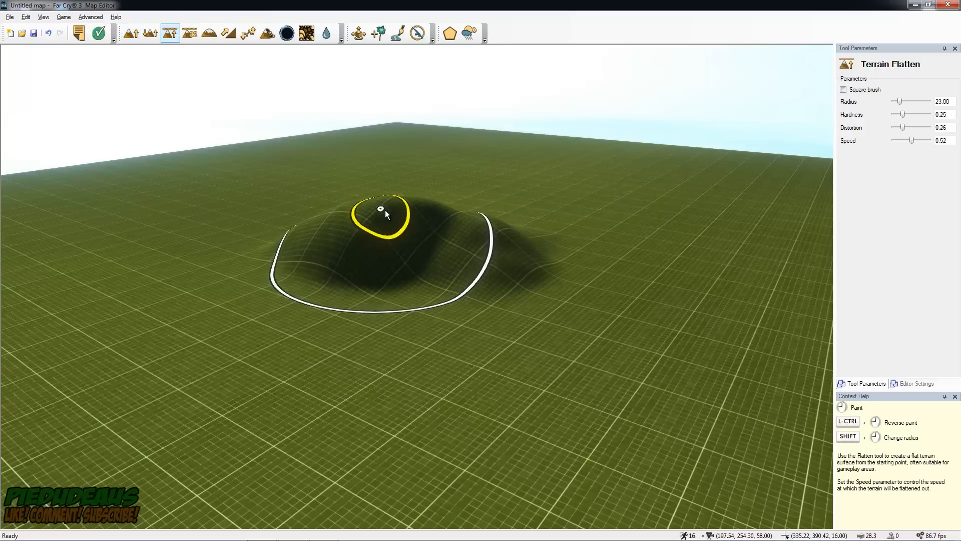
pyautogui.moveTo(436, 202)
pyautogui.mouseDown()
pyautogui.moveTo(397, 210)
pyautogui.moveTo(392, 228)
pyautogui.moveTo(453, 231)
pyautogui.moveTo(386, 230)
pyautogui.moveTo(458, 230)
pyautogui.moveTo(412, 234)
pyautogui.mouseUp()
pyautogui.moveTo(464, 213); pyautogui.dragTo(418, 292, button='right')
pyautogui.press('w')
pyautogui.press('a')
pyautogui.press('s')
pyautogui.press('d')
pyautogui.moveTo(424, 204)
pyautogui.mouseDown()
pyautogui.moveTo(190, 202)
pyautogui.moveTo(264, 246)
pyautogui.moveTo(484, 229)
pyautogui.moveTo(365, 192)
pyautogui.mouseUp()
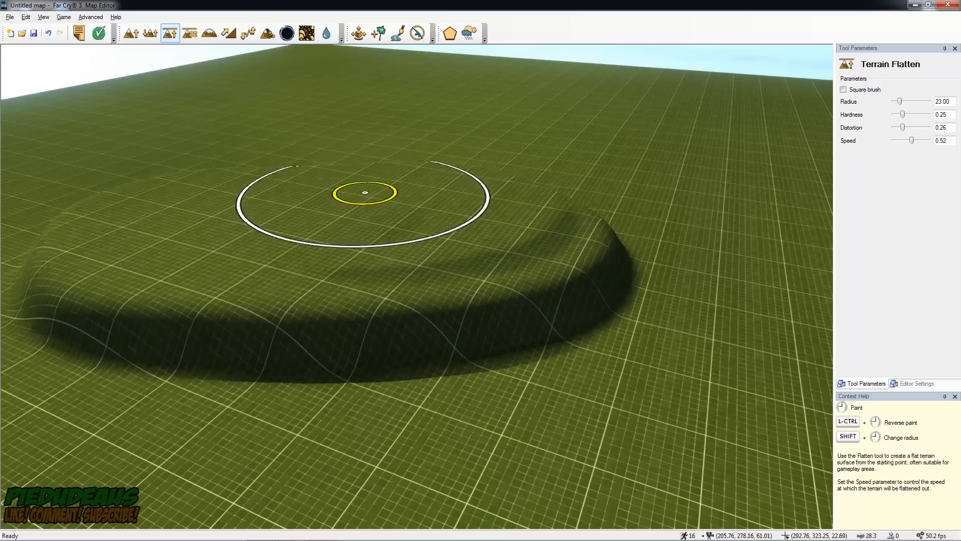
pyautogui.press('s')
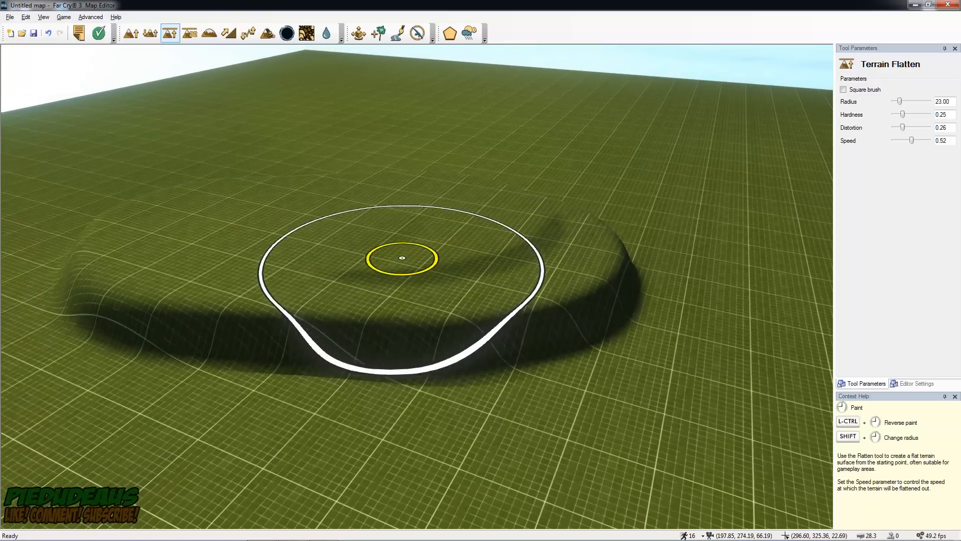
pyautogui.moveTo(487, 251)
pyautogui.mouseDown(button='right')
pyautogui.moveTo(595, 60)
pyautogui.moveTo(210, 170)
pyautogui.mouseUp(button='right')
pyautogui.press('d')
pyautogui.press('d')
pyautogui.moveTo(324, 84); pyautogui.dragTo(666, 185, button='right')
pyautogui.press('s')
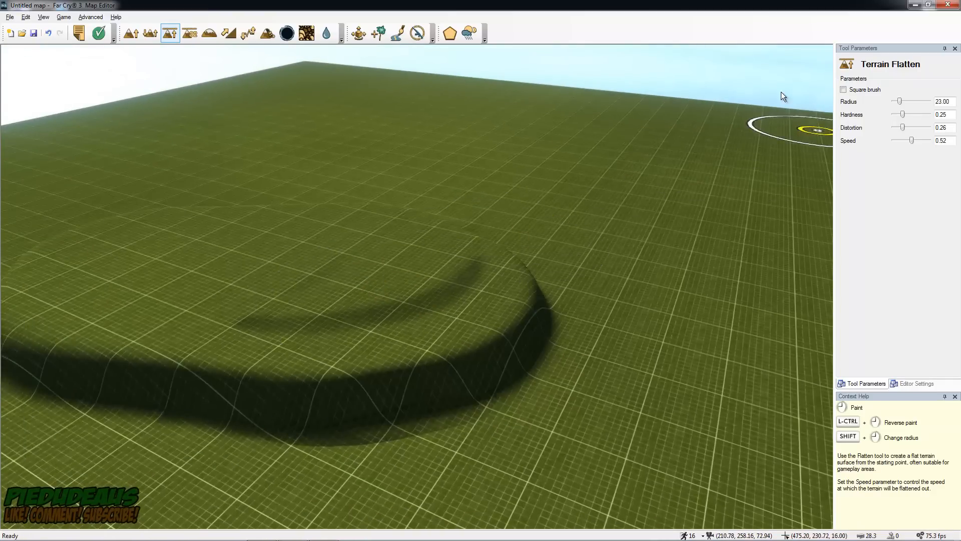
# Undo the flatten strokes and the cluster of bumps beneath them
pyautogui.click(49, 34)
pyautogui.click(49, 32)
pyautogui.click(49, 33)
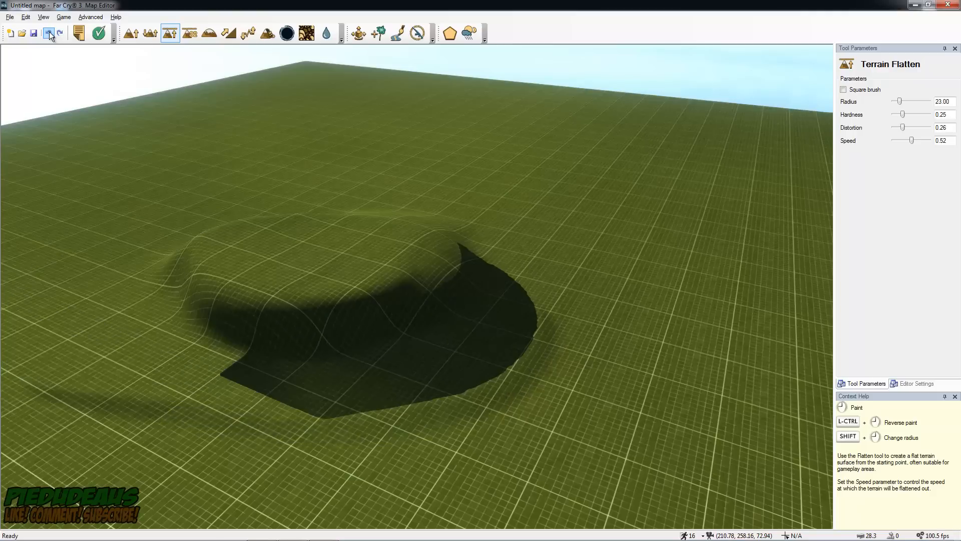
pyautogui.click(49, 32)
pyautogui.click(50, 33)
pyautogui.click(49, 33)
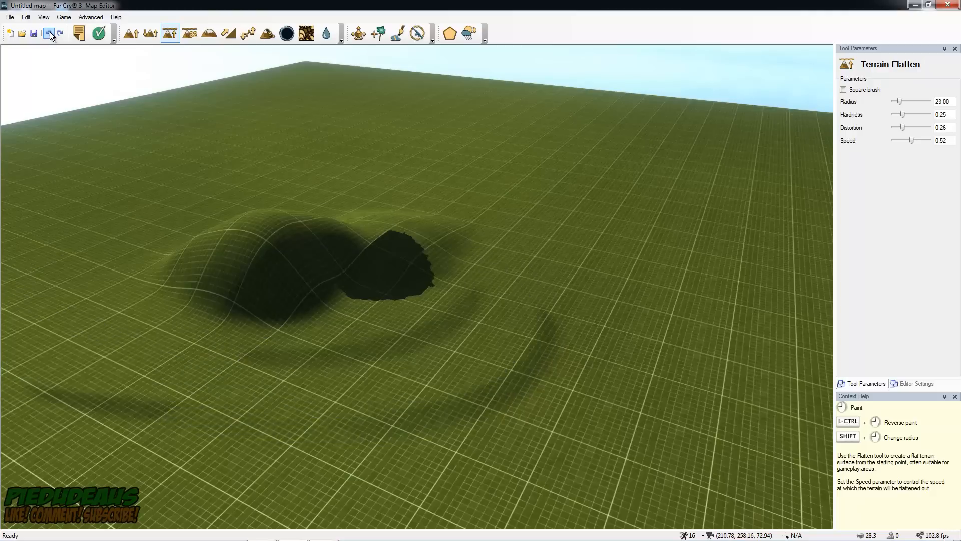
pyautogui.click(49, 32)
pyautogui.click(49, 32)
pyautogui.moveTo(453, 201); pyautogui.dragTo(409, 194, button='right')
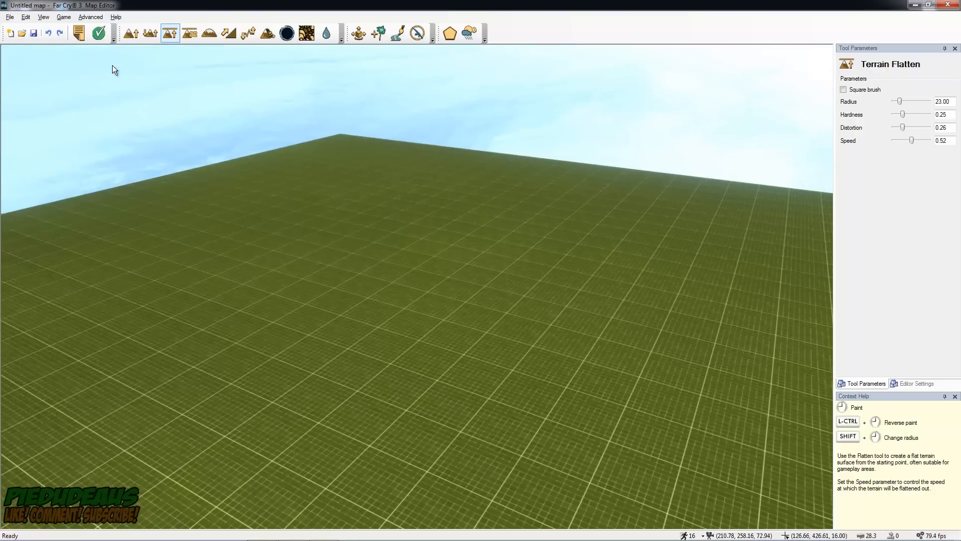
# Use Terrain Set to Height with radius 8.00 and height 19.20 to paint a short, low strip on the flat ground
pyautogui.click(190, 35)
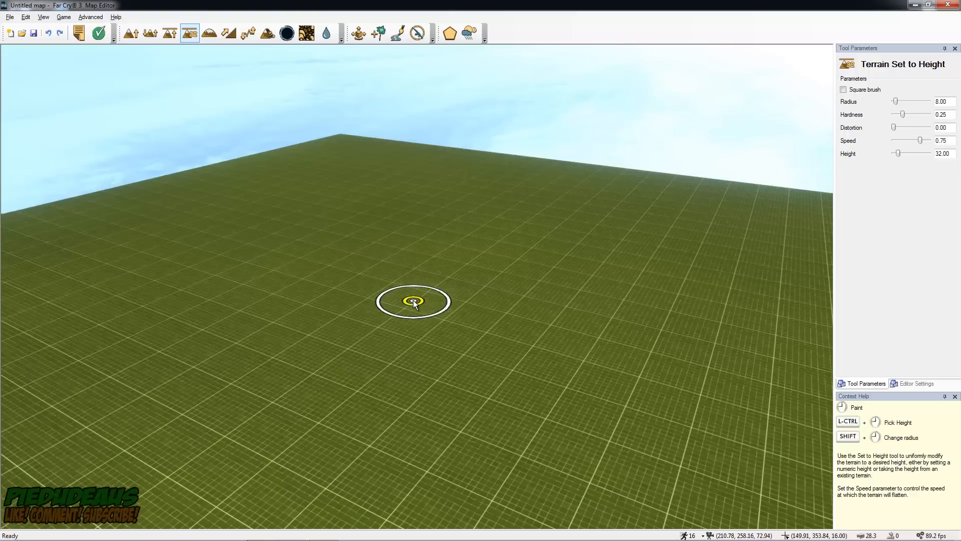
pyautogui.click(897, 153)
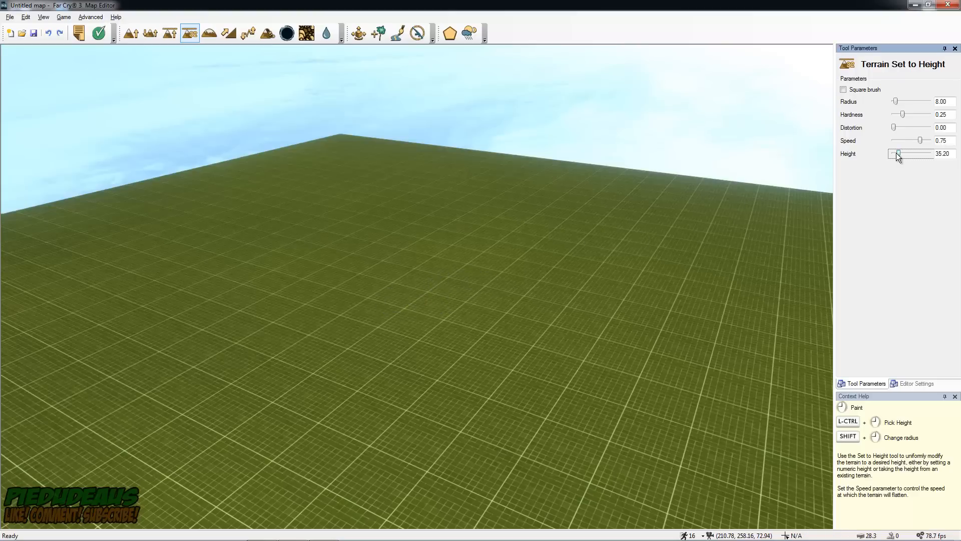
pyautogui.click(894, 153)
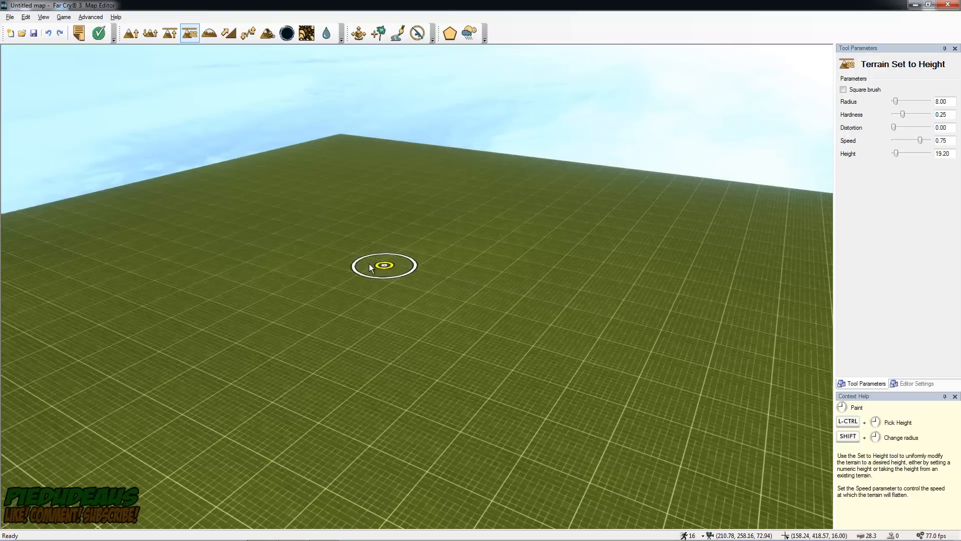
pyautogui.press('w')
pyautogui.moveTo(455, 260)
pyautogui.mouseDown(button='right')
pyautogui.moveTo(380, 281)
pyautogui.moveTo(419, 290)
pyautogui.mouseUp(button='right')
pyautogui.moveTo(460, 261)
pyautogui.mouseDown(button='right')
pyautogui.moveTo(257, 350)
pyautogui.moveTo(452, 261)
pyautogui.mouseUp(button='right')
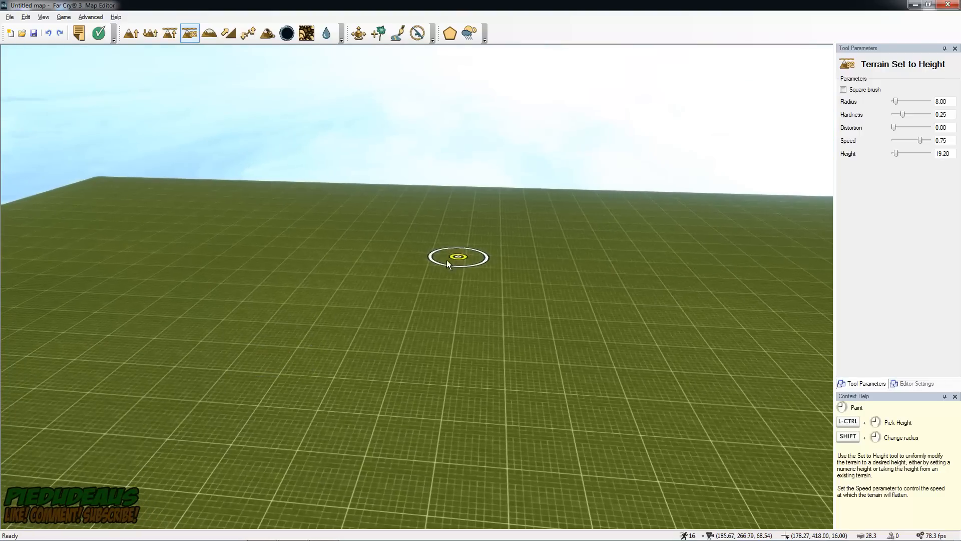
pyautogui.moveTo(400, 286)
pyautogui.mouseDown()
pyautogui.moveTo(468, 272)
pyautogui.moveTo(429, 266)
pyautogui.moveTo(395, 280)
pyautogui.moveTo(429, 264)
pyautogui.moveTo(455, 281)
pyautogui.moveTo(412, 270)
pyautogui.moveTo(502, 276)
pyautogui.mouseUp()
# Set the target height to 70.40 and paint a tall, flat-topped block beside the low strip
pyautogui.moveTo(895, 154); pyautogui.dragTo(903, 153)
pyautogui.moveTo(344, 295); pyautogui.dragTo(180, 298)
pyautogui.rightClick(399, 42)
pyautogui.moveTo(405, 67); pyautogui.dragTo(400, 100, button='right')
pyautogui.press('w')
pyautogui.press('s')
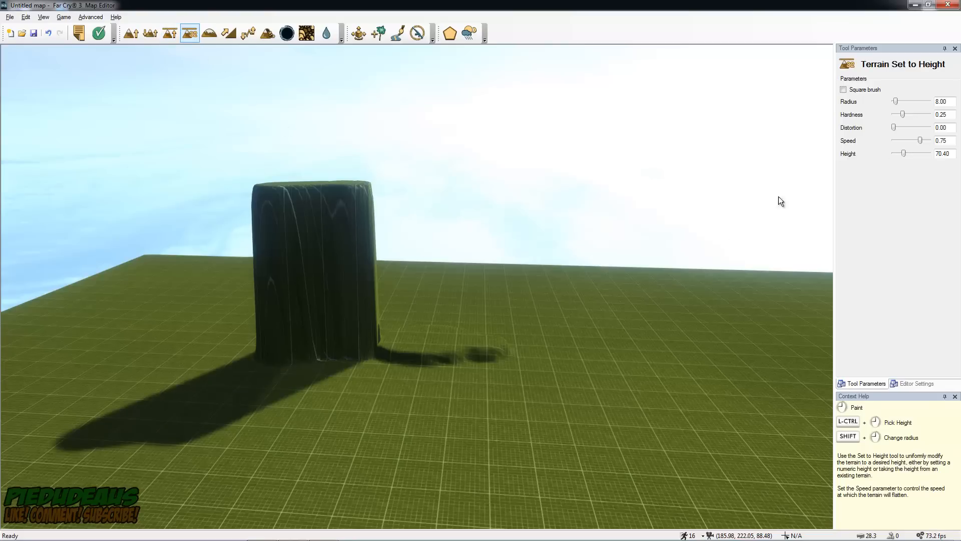
pyautogui.moveTo(547, 344)
pyautogui.mouseDown(button='right')
pyautogui.moveTo(631, 373)
pyautogui.moveTo(538, 333)
pyautogui.mouseUp(button='right')
pyautogui.press('s')
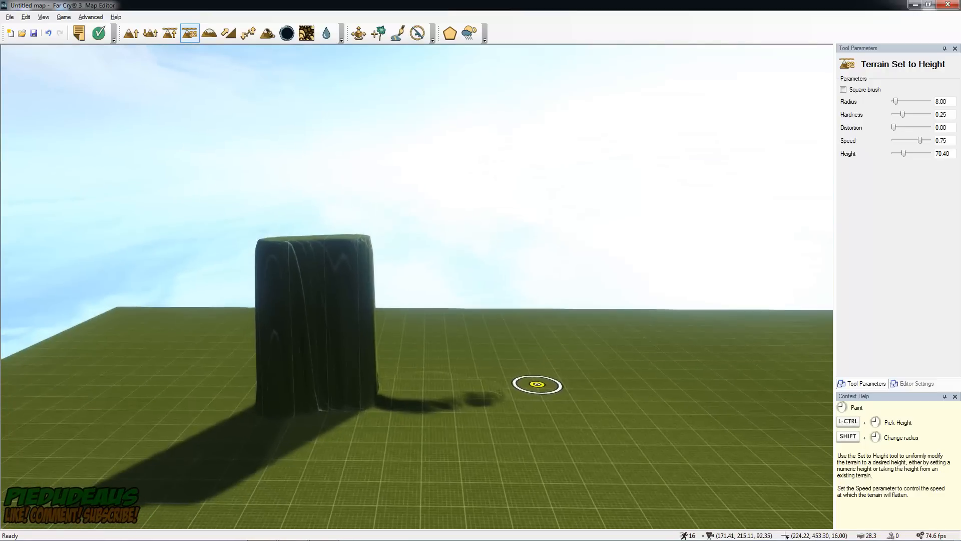
pyautogui.moveTo(534, 384); pyautogui.dragTo(546, 356, button='right')
pyautogui.press('w')
pyautogui.press('w')
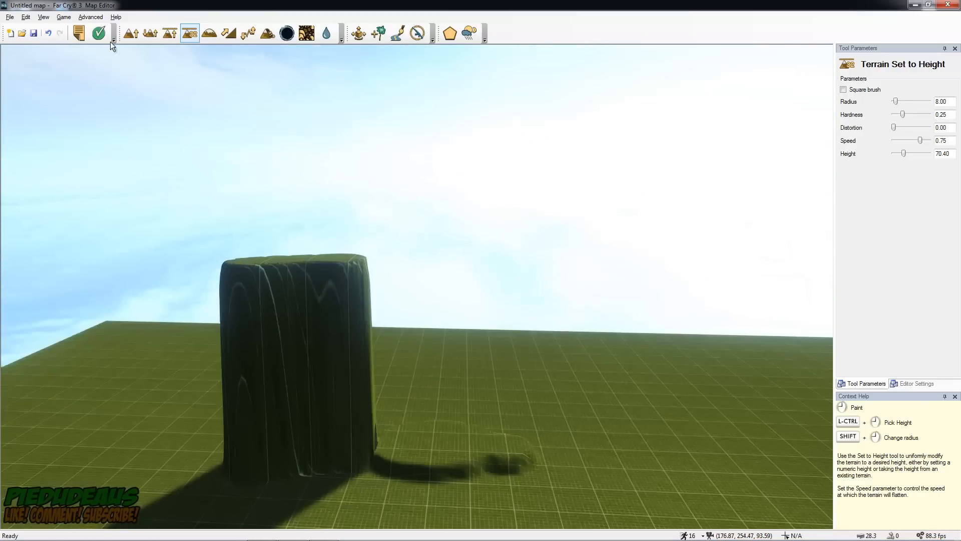
# Undo the Terrain Set to Height strokes that made the tall block and the low strip
pyautogui.click(48, 33)
pyautogui.click(48, 33)
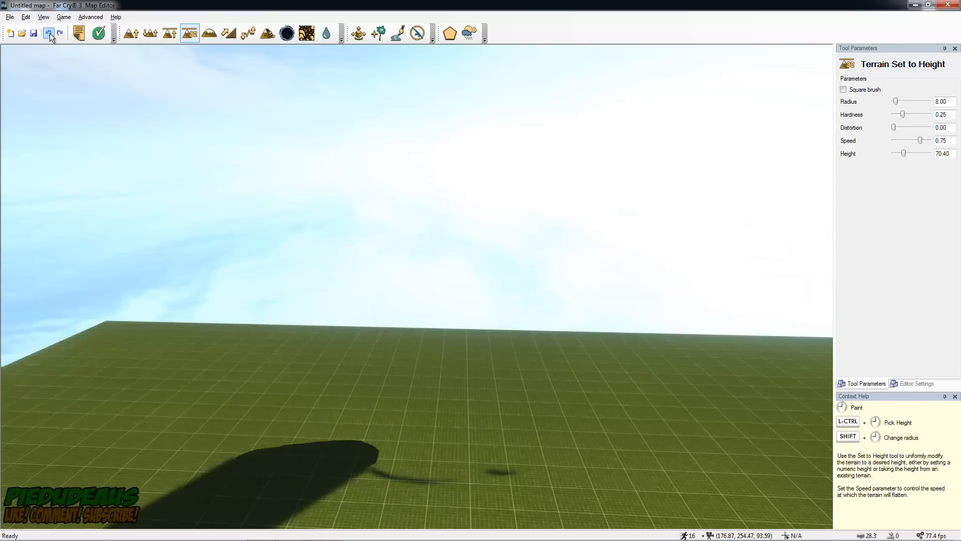
pyautogui.click(209, 33)
pyautogui.moveTo(419, 342)
pyautogui.mouseDown(button='right')
pyautogui.moveTo(415, 380)
pyautogui.moveTo(441, 360)
pyautogui.moveTo(481, 351)
pyautogui.moveTo(463, 336)
pyautogui.mouseUp(button='right')
pyautogui.press('w')
# Set Terrain Bump to radius 12.00 and hardness 0.40, and shape one mound and one hollow in grab mode
pyautogui.click(132, 36)
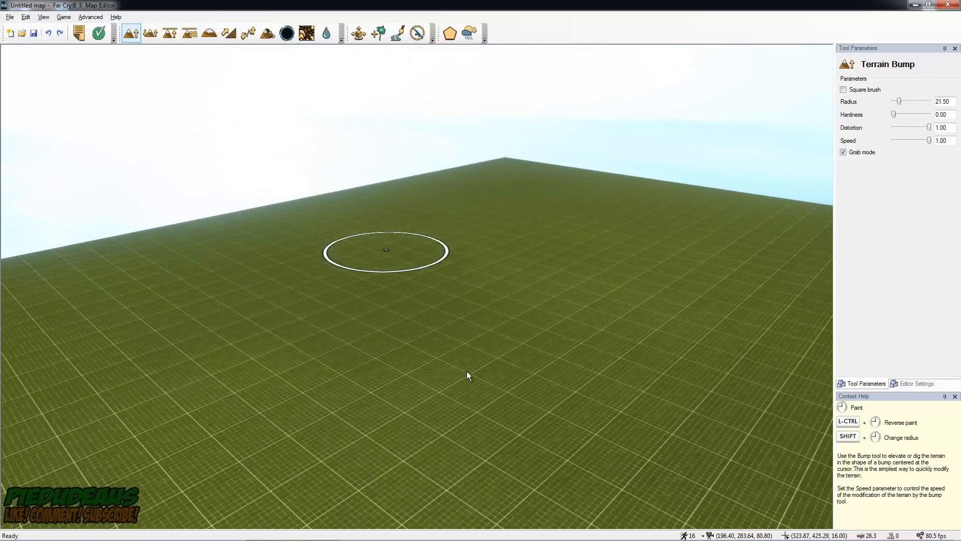
pyautogui.moveTo(894, 114)
pyautogui.mouseDown()
pyautogui.moveTo(908, 114)
pyautogui.moveTo(896, 103)
pyautogui.mouseUp()
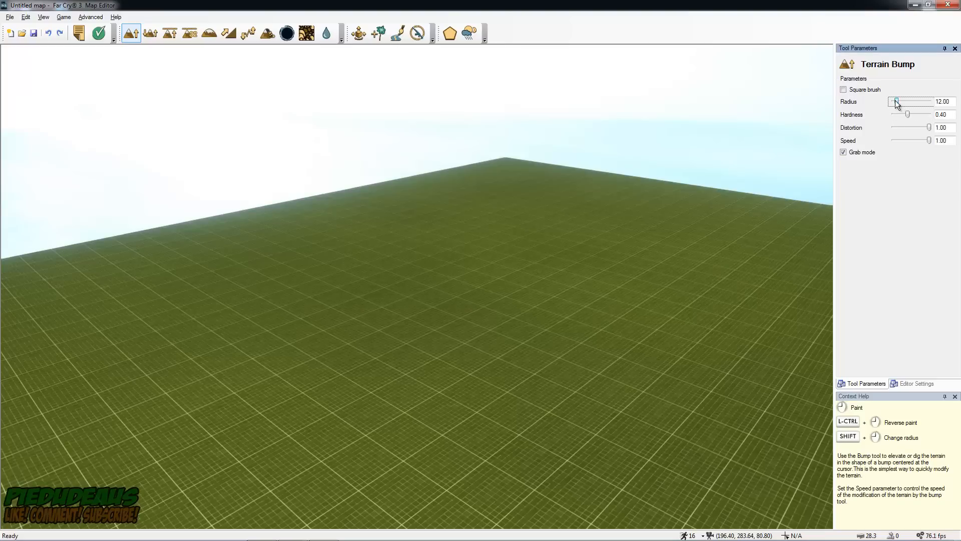
pyautogui.moveTo(317, 360); pyautogui.dragTo(315, 295)
pyautogui.moveTo(403, 404)
pyautogui.mouseDown()
pyautogui.moveTo(403, 445)
pyautogui.moveTo(405, 431)
pyautogui.mouseUp()
# Replace the grab-mode shapes with a cluster of overlapping bumps painted with grab mode off
pyautogui.click(844, 152)
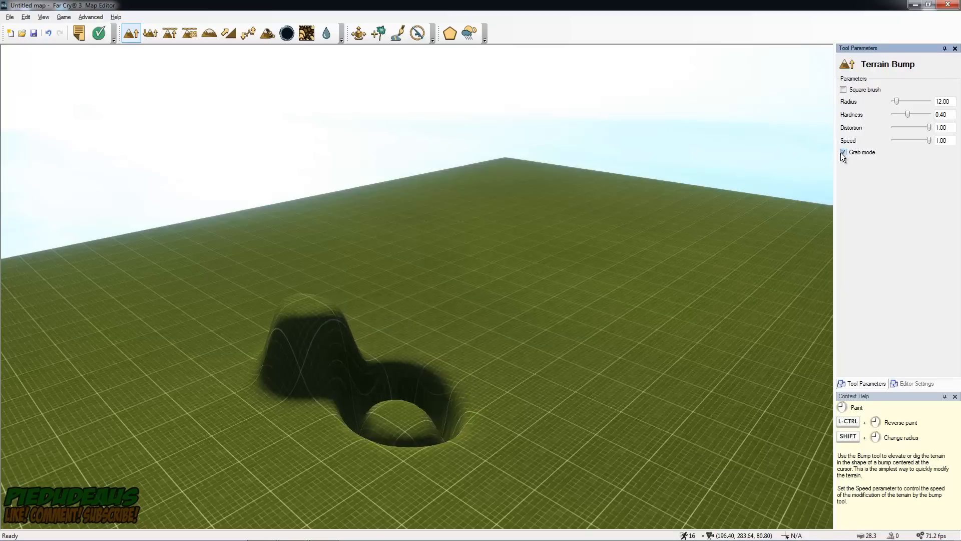
pyautogui.click(49, 33)
pyautogui.moveTo(387, 369)
pyautogui.mouseDown()
pyautogui.moveTo(386, 338)
pyautogui.moveTo(455, 333)
pyautogui.moveTo(356, 394)
pyautogui.moveTo(483, 400)
pyautogui.moveTo(390, 399)
pyautogui.moveTo(292, 380)
pyautogui.mouseUp()
pyautogui.moveTo(292, 380)
pyautogui.mouseDown(button='right')
pyautogui.moveTo(391, 288)
pyautogui.moveTo(418, 290)
pyautogui.mouseUp(button='right')
pyautogui.press('a')
pyautogui.press('s')
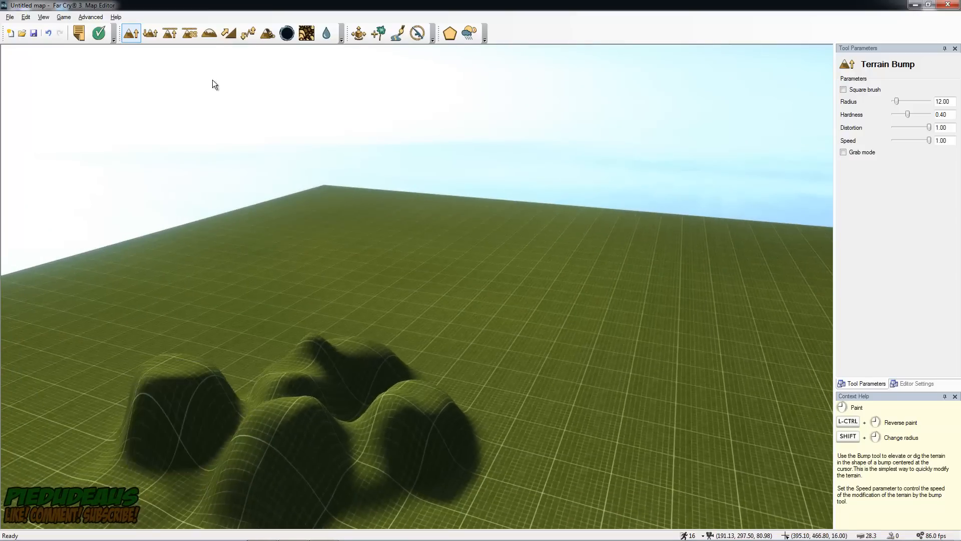
# Switch to the Terrain Smooth tool and set its radius to 18.00
pyautogui.click(210, 34)
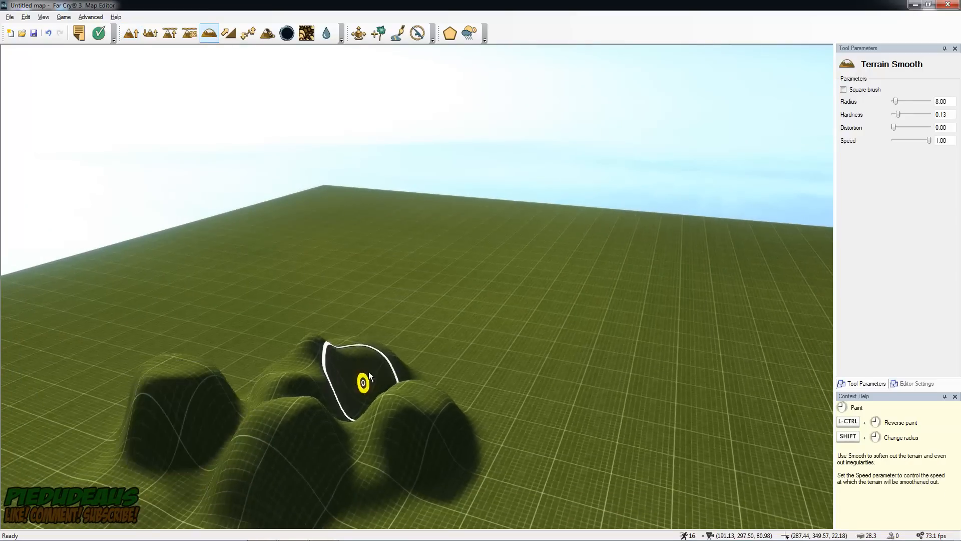
pyautogui.moveTo(897, 102); pyautogui.dragTo(899, 103)
pyautogui.moveTo(637, 268); pyautogui.dragTo(545, 295, button='right')
pyautogui.press('s')
pyautogui.moveTo(426, 270); pyautogui.dragTo(403, 326, button='middle')
pyautogui.moveTo(406, 306)
pyautogui.mouseDown()
pyautogui.moveTo(394, 273)
pyautogui.moveTo(367, 252)
pyautogui.moveTo(364, 269)
pyautogui.moveTo(476, 264)
pyautogui.mouseUp()
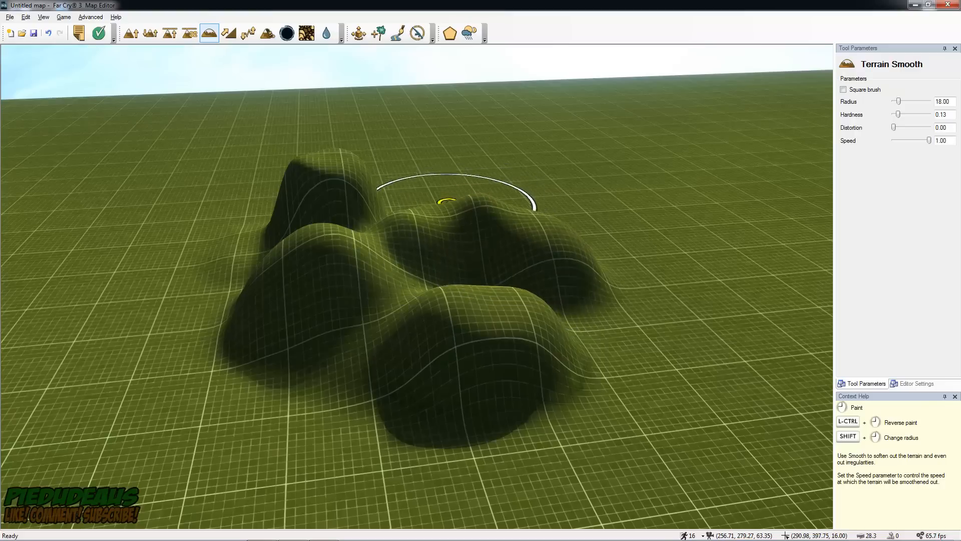
# Smooth the whole bump cluster into softly rounded, merged hills with repeated Terrain Smooth strokes
pyautogui.moveTo(478, 205)
pyautogui.mouseDown()
pyautogui.moveTo(425, 255)
pyautogui.moveTo(350, 187)
pyautogui.moveTo(307, 246)
pyautogui.moveTo(445, 285)
pyautogui.moveTo(476, 281)
pyautogui.moveTo(378, 307)
pyautogui.mouseUp()
pyautogui.moveTo(337, 198); pyautogui.dragTo(235, 238)
pyautogui.moveTo(235, 238)
pyautogui.mouseDown(button='right')
pyautogui.moveTo(324, 199)
pyautogui.moveTo(75, 457)
pyautogui.moveTo(158, 292)
pyautogui.moveTo(446, 300)
pyautogui.mouseUp(button='right')
pyautogui.press('w')
pyautogui.press('a')
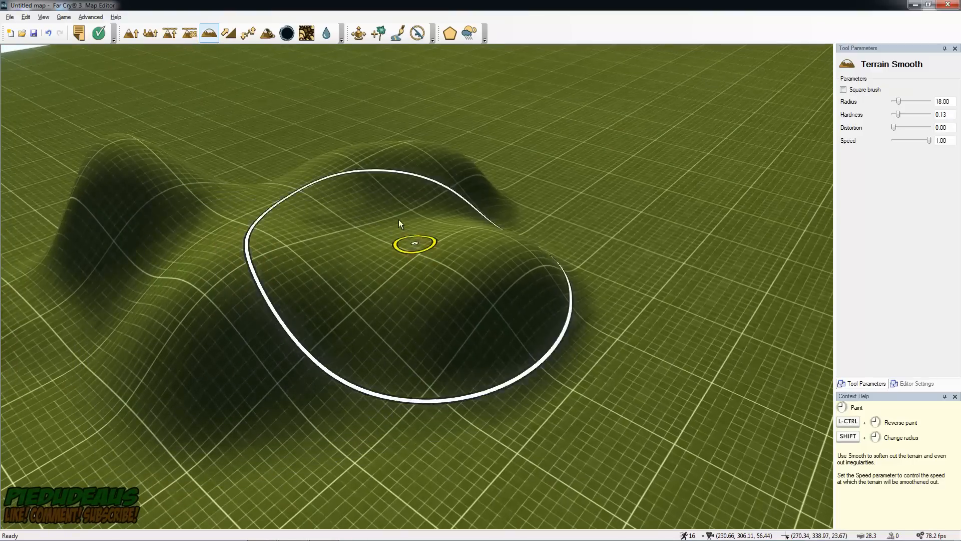
pyautogui.moveTo(384, 307)
pyautogui.mouseDown()
pyautogui.moveTo(443, 266)
pyautogui.moveTo(469, 219)
pyautogui.mouseUp()
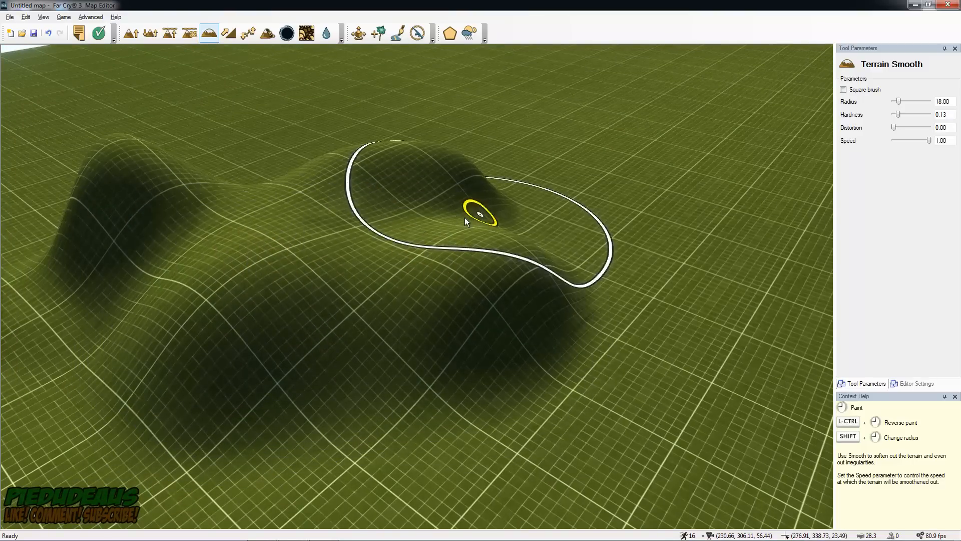
pyautogui.moveTo(181, 178)
pyautogui.mouseDown()
pyautogui.moveTo(170, 182)
pyautogui.moveTo(177, 237)
pyautogui.mouseUp()
pyautogui.moveTo(201, 239)
pyautogui.mouseDown(button='right')
pyautogui.moveTo(311, 233)
pyautogui.moveTo(395, 305)
pyautogui.moveTo(127, 371)
pyautogui.moveTo(286, 335)
pyautogui.moveTo(277, 319)
pyautogui.moveTo(298, 296)
pyautogui.moveTo(292, 285)
pyautogui.moveTo(275, 290)
pyautogui.moveTo(314, 294)
pyautogui.moveTo(618, 187)
pyautogui.mouseUp(button='right')
pyautogui.press('a')
pyautogui.press('a')
pyautogui.press('s')
pyautogui.press('d')
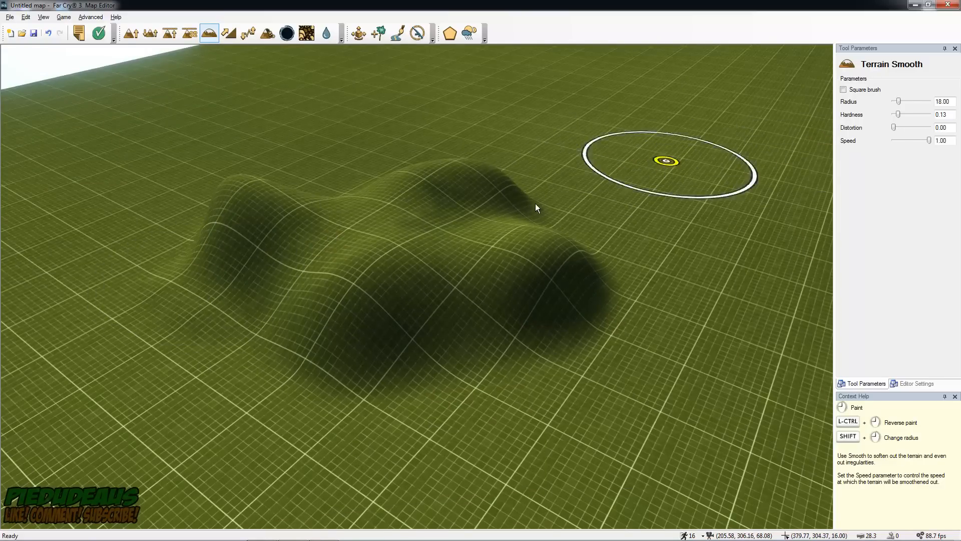
pyautogui.press('s')
# Build a linear slope with Terrain Ramp at radius 8.00, starting on a hilltop and ending on the flat ground
pyautogui.moveTo(297, 146); pyautogui.dragTo(403, 153, button='right')
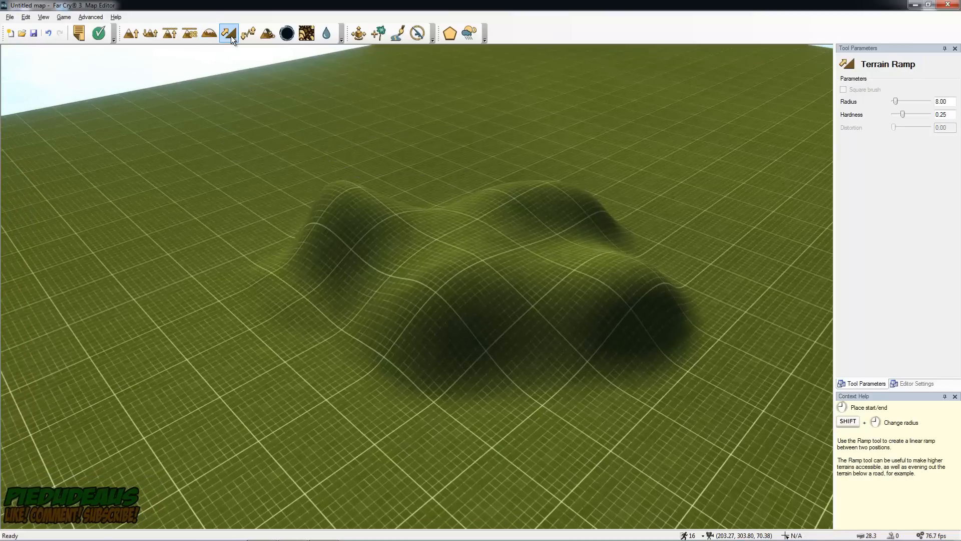
pyautogui.moveTo(468, 197); pyautogui.dragTo(487, 216, button='right')
pyautogui.press('a')
pyautogui.press('s')
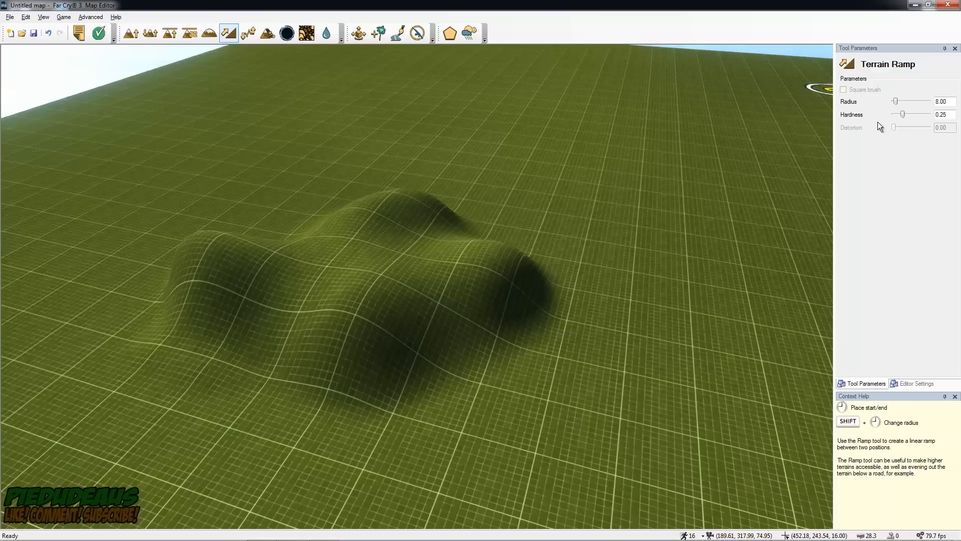
pyautogui.moveTo(562, 249)
pyautogui.mouseDown(button='right')
pyautogui.moveTo(572, 247)
pyautogui.moveTo(559, 262)
pyautogui.mouseUp(button='right')
pyautogui.press('s')
pyautogui.press('a')
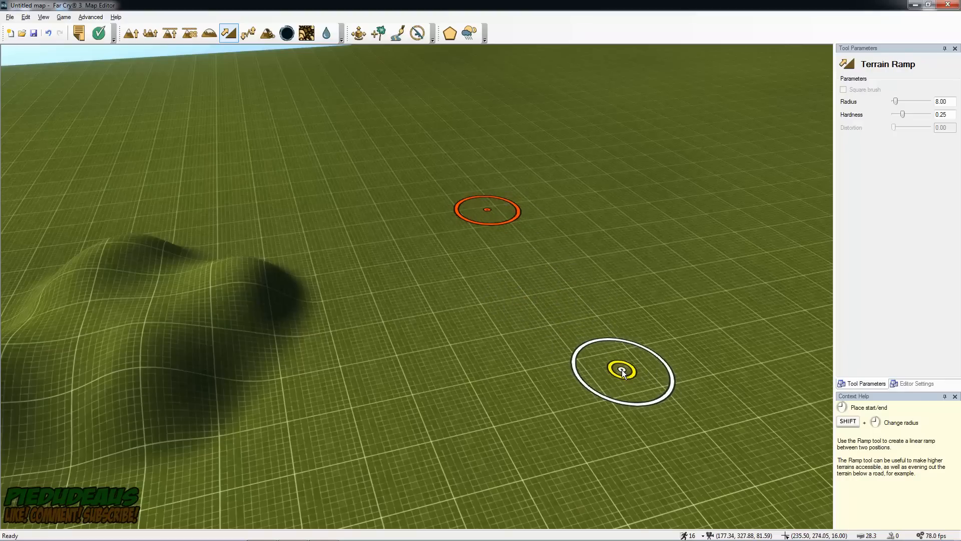
pyautogui.moveTo(614, 251); pyautogui.dragTo(571, 253, button='right')
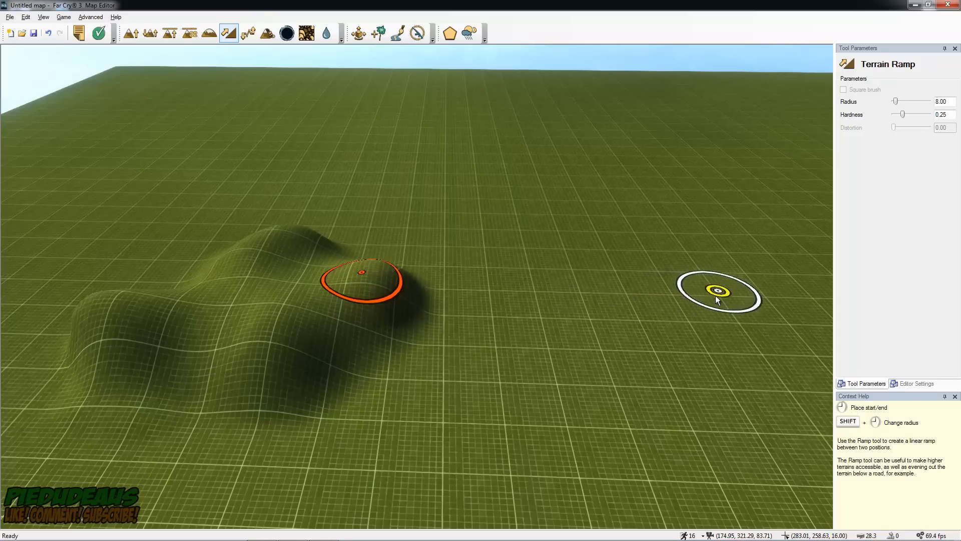
pyautogui.click(718, 299)
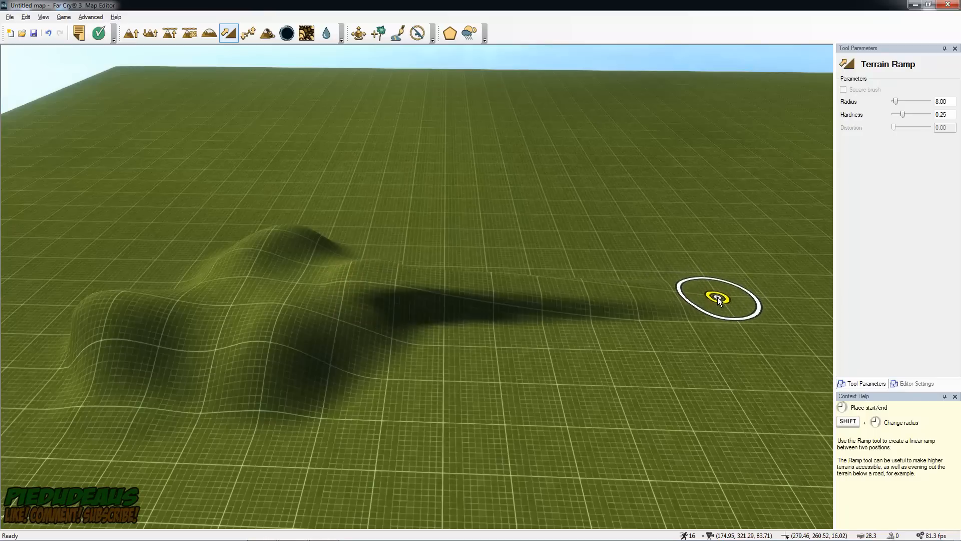
# Examine the ramp from several angles, including its slope, sides and connection to the hill
pyautogui.moveTo(702, 279); pyautogui.dragTo(831, 300, button='right')
pyautogui.press('w')
pyautogui.press('s')
pyautogui.press('w')
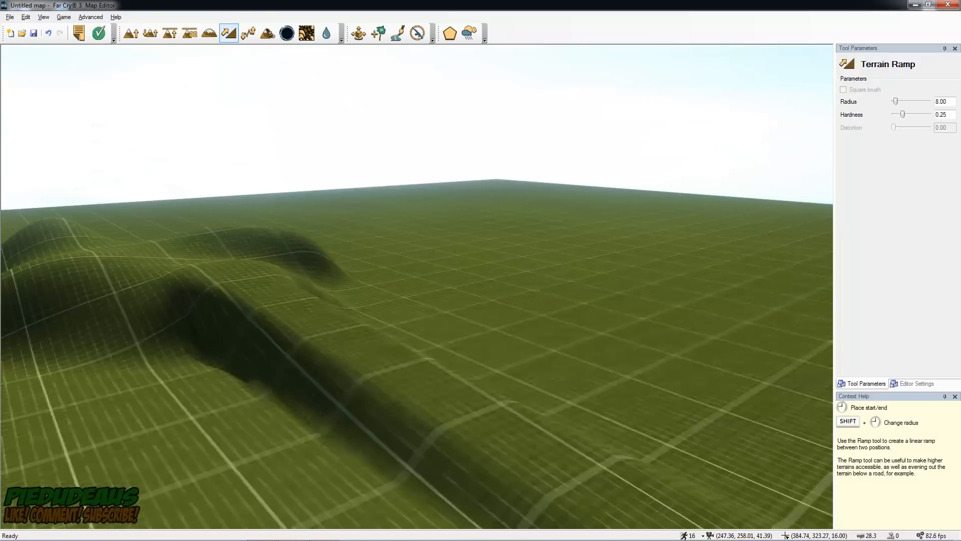
pyautogui.press('a')
pyautogui.moveTo(719, 299)
pyautogui.mouseDown(button='right')
pyautogui.moveTo(720, 282)
pyautogui.moveTo(828, 307)
pyautogui.mouseUp(button='right')
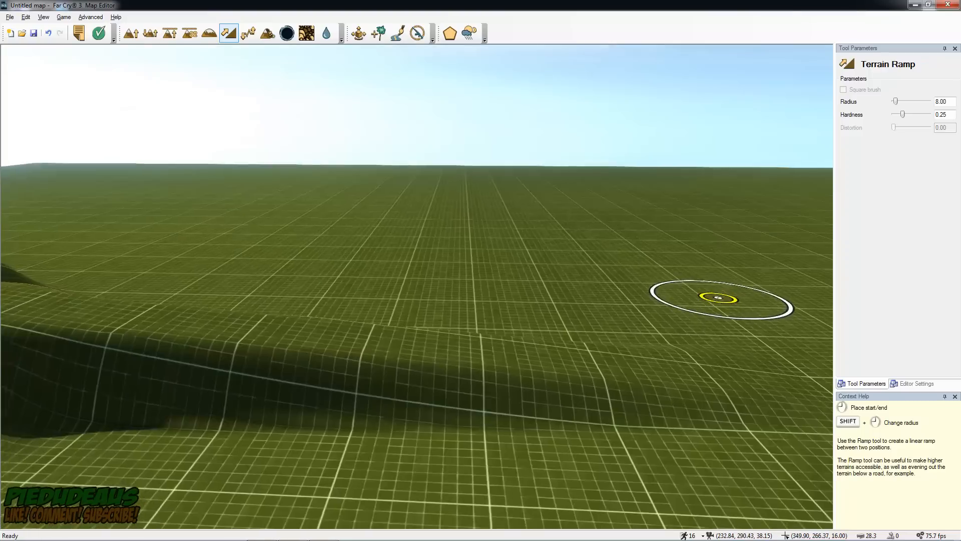
pyautogui.press('a')
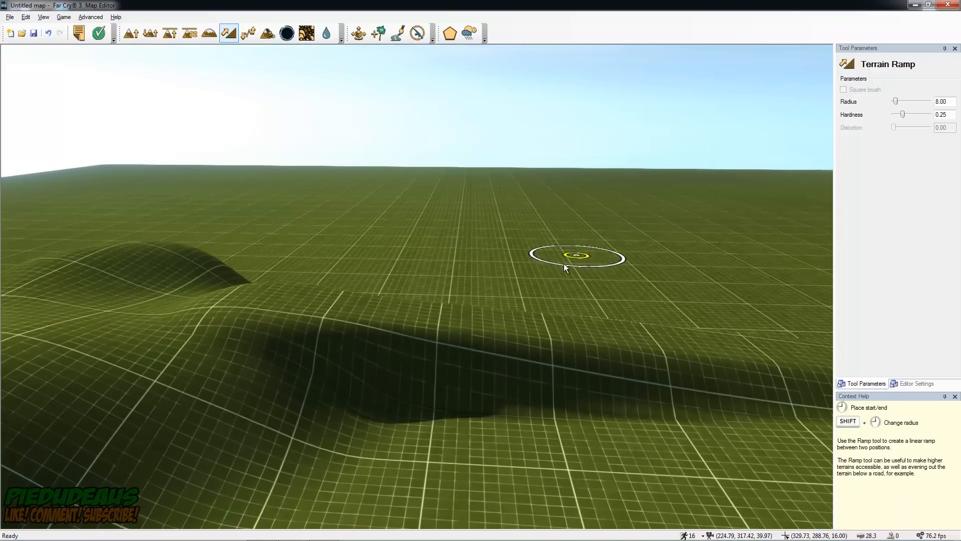
pyautogui.moveTo(558, 268); pyautogui.dragTo(579, 254, button='right')
pyautogui.press('a')
pyautogui.press('d')
pyautogui.moveTo(473, 310); pyautogui.dragTo(415, 320, button='right')
pyautogui.press('w')
pyautogui.press('s')
pyautogui.press('s')
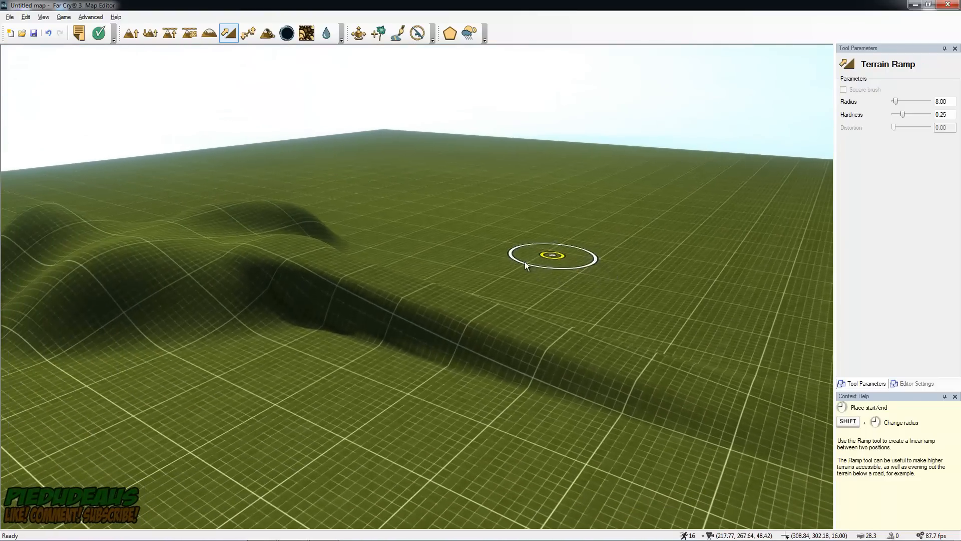
pyautogui.moveTo(557, 284); pyautogui.dragTo(558, 264, button='right')
pyautogui.press('a')
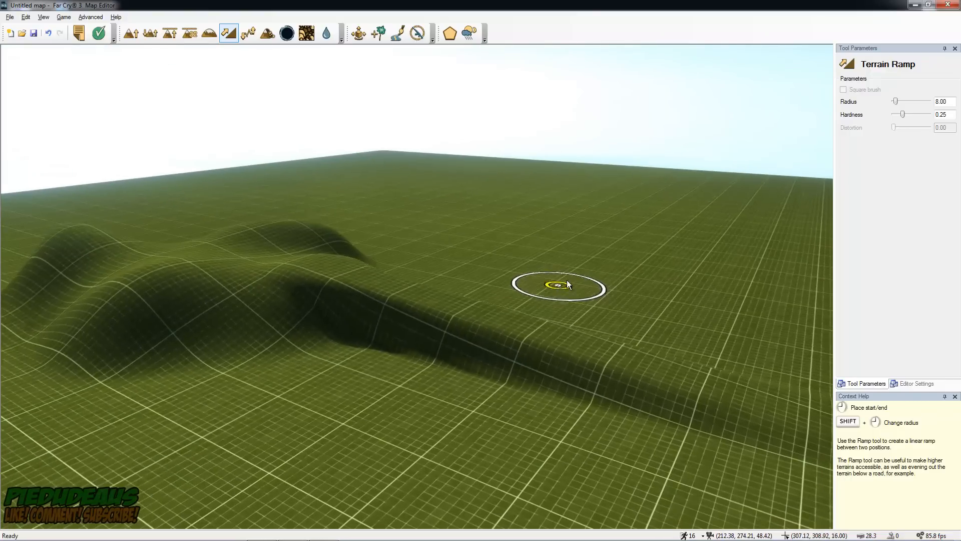
# Roughen the hill beside the ramp into a sharper peak using Terrain Noise with radius 8.00 and noise type Raise only
pyautogui.click(249, 34)
pyautogui.moveTo(503, 237)
pyautogui.mouseDown(button='right')
pyautogui.moveTo(215, 225)
pyautogui.moveTo(210, 235)
pyautogui.mouseUp(button='right')
pyautogui.press('w')
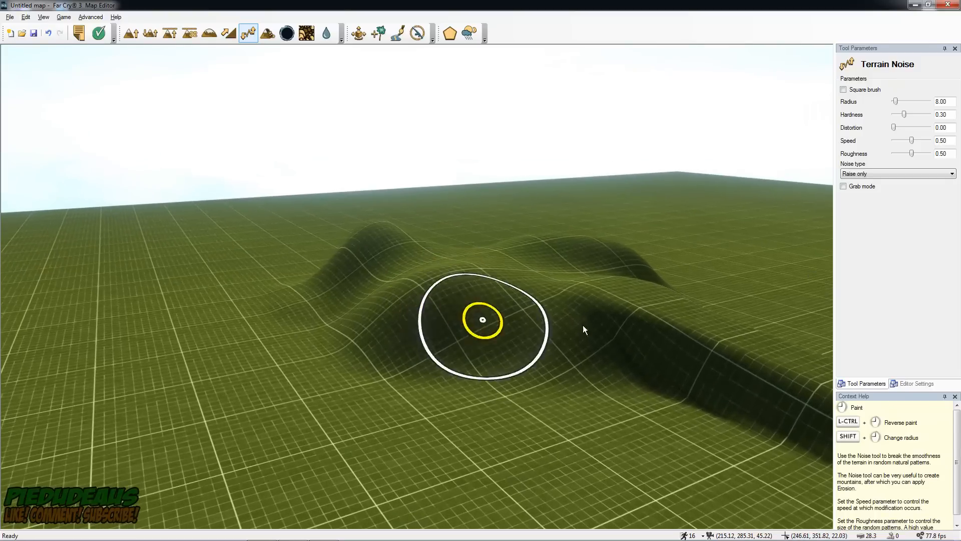
pyautogui.moveTo(457, 320); pyautogui.dragTo(492, 281)
pyautogui.press('a')
pyautogui.moveTo(510, 279)
pyautogui.mouseDown(button='right')
pyautogui.moveTo(761, 327)
pyautogui.moveTo(501, 281)
pyautogui.moveTo(456, 259)
pyautogui.moveTo(513, 240)
pyautogui.moveTo(451, 235)
pyautogui.moveTo(580, 292)
pyautogui.mouseUp(button='right')
pyautogui.press('w')
pyautogui.press('s')
pyautogui.press('w')
pyautogui.press('d')
pyautogui.press('a')
pyautogui.press('w')
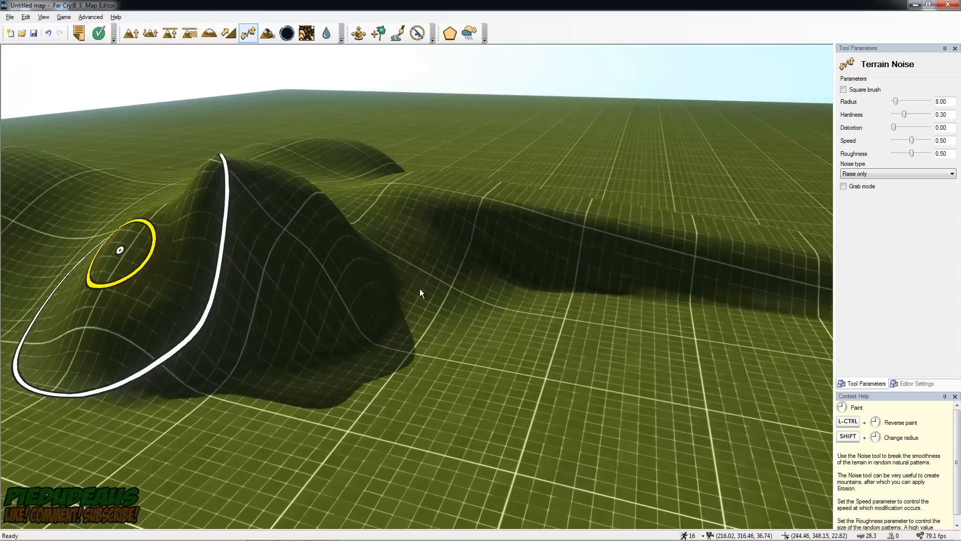
# Paint Terrain Noise over the hill at the cluster's opposite end from the ramp, raising it into an uneven ridge
pyautogui.press('a')
pyautogui.moveTo(213, 264)
pyautogui.mouseDown(button='right')
pyautogui.moveTo(212, 201)
pyautogui.moveTo(270, 232)
pyautogui.mouseUp(button='right')
pyautogui.press('s')
pyautogui.press('a')
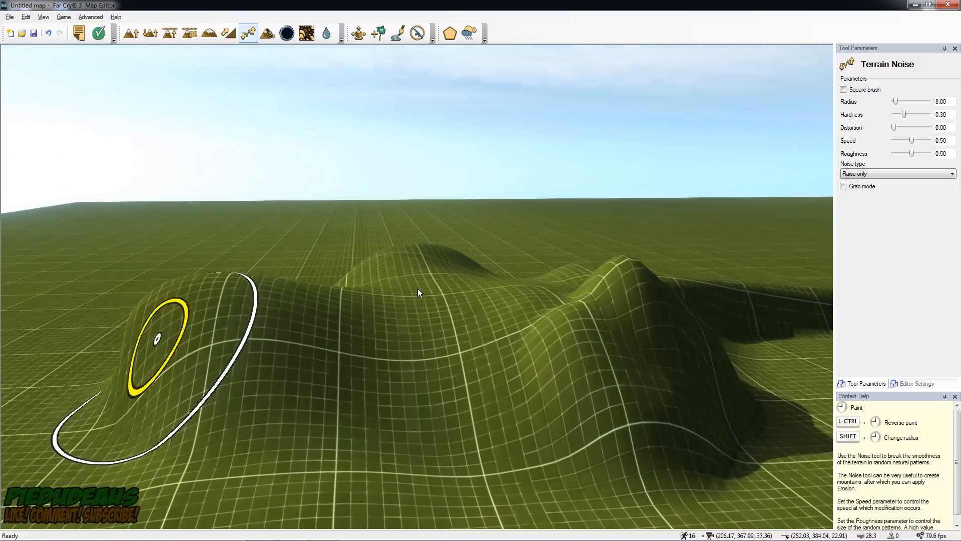
pyautogui.moveTo(205, 393); pyautogui.dragTo(198, 383)
pyautogui.moveTo(198, 383)
pyautogui.mouseDown(button='right')
pyautogui.moveTo(179, 345)
pyautogui.moveTo(277, 360)
pyautogui.moveTo(205, 365)
pyautogui.moveTo(300, 351)
pyautogui.moveTo(170, 346)
pyautogui.moveTo(242, 365)
pyautogui.moveTo(324, 326)
pyautogui.moveTo(463, 376)
pyautogui.mouseUp(button='right')
pyautogui.press('a')
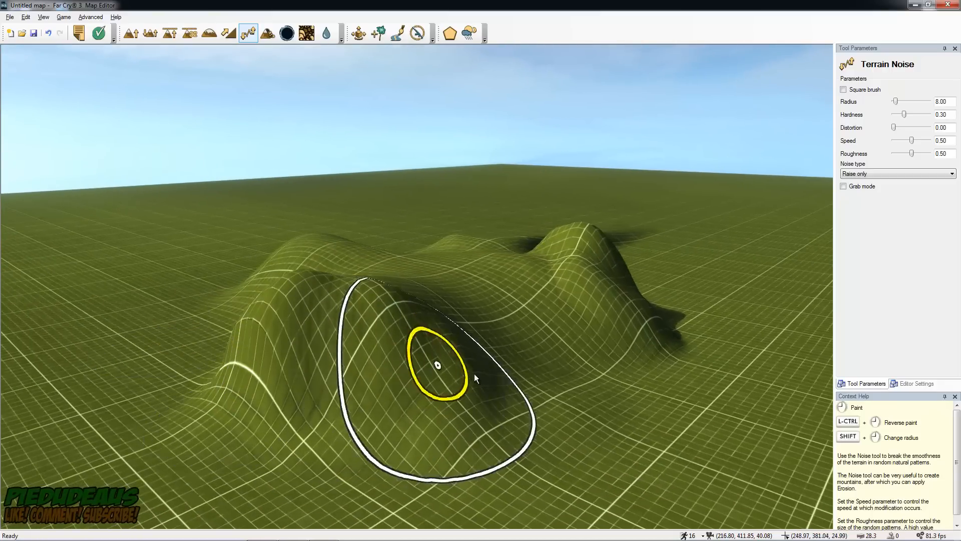
pyautogui.press('d')
pyautogui.moveTo(472, 334)
pyautogui.mouseDown(button='right')
pyautogui.moveTo(526, 294)
pyautogui.moveTo(457, 292)
pyautogui.moveTo(527, 348)
pyautogui.mouseUp(button='right')
pyautogui.moveTo(416, 293)
pyautogui.mouseDown(button='right')
pyautogui.moveTo(459, 329)
pyautogui.moveTo(605, 382)
pyautogui.moveTo(725, 401)
pyautogui.moveTo(592, 463)
pyautogui.moveTo(553, 415)
pyautogui.mouseUp(button='right')
pyautogui.press('s')
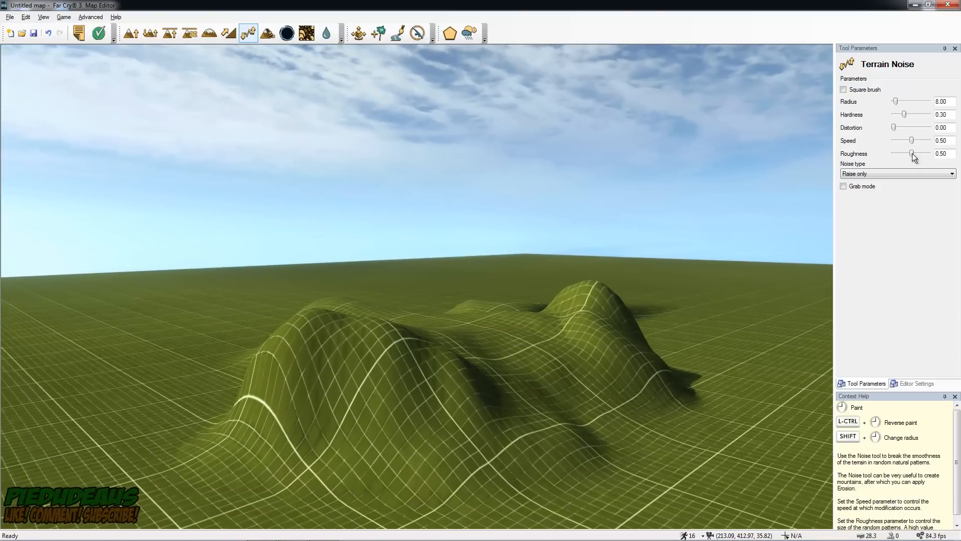
# Raise the Terrain Noise roughness and paint the hill at the cluster's opposite end from the ramp into tall jagged crags
pyautogui.moveTo(913, 153); pyautogui.dragTo(929, 153)
pyautogui.moveTo(457, 397)
pyautogui.mouseDown()
pyautogui.moveTo(357, 400)
pyautogui.moveTo(317, 391)
pyautogui.mouseUp()
pyautogui.press('a')
pyautogui.moveTo(318, 390); pyautogui.dragTo(551, 403, button='right')
pyautogui.press('s')
pyautogui.press('a')
pyautogui.moveTo(249, 394)
pyautogui.mouseDown(button='right')
pyautogui.moveTo(345, 384)
pyautogui.moveTo(326, 384)
pyautogui.mouseUp(button='right')
pyautogui.moveTo(316, 391)
pyautogui.mouseDown()
pyautogui.moveTo(372, 393)
pyautogui.moveTo(455, 350)
pyautogui.mouseUp()
pyautogui.press('d')
pyautogui.moveTo(456, 287); pyautogui.dragTo(266, 291, button='right')
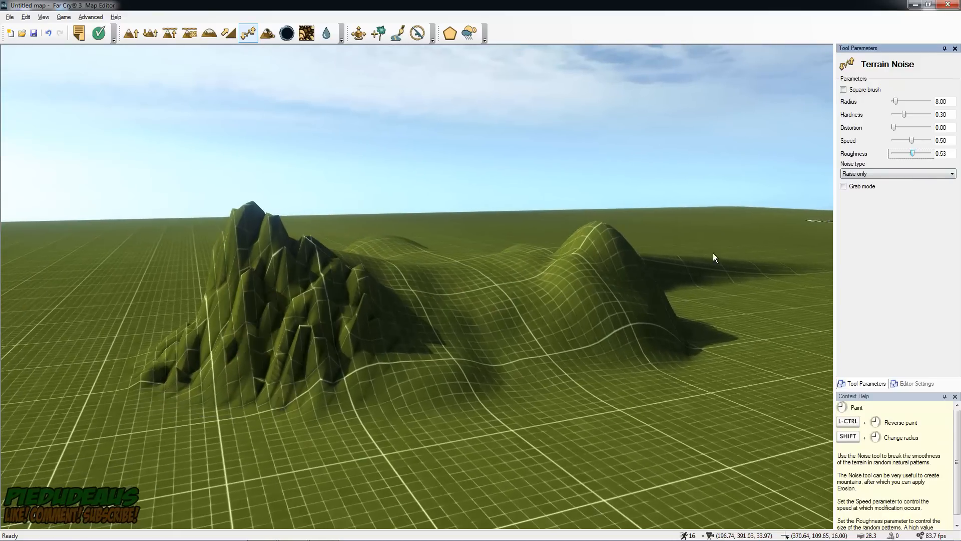
# Set the noise roughness to 0.77 and paint Raise only noise over the smooth hill beside the ramp and its foot
pyautogui.press('d')
pyautogui.moveTo(609, 300)
pyautogui.mouseDown(button='right')
pyautogui.moveTo(645, 301)
pyautogui.moveTo(681, 130)
pyautogui.mouseUp(button='right')
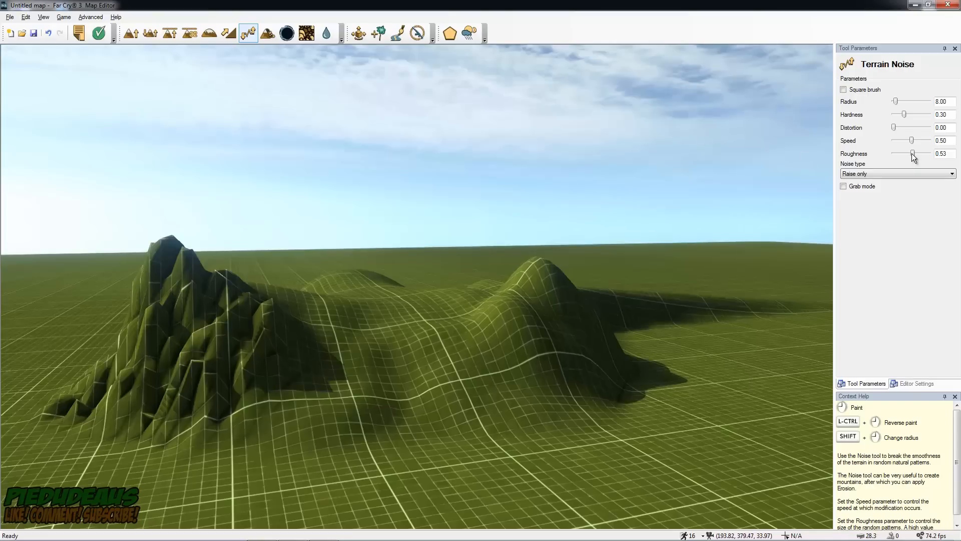
pyautogui.moveTo(912, 153); pyautogui.dragTo(908, 153)
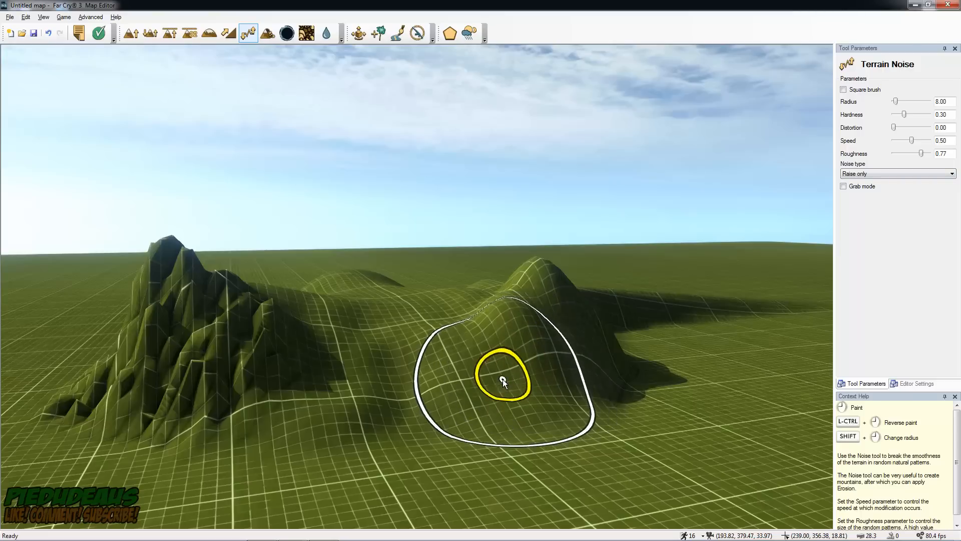
pyautogui.press('d')
pyautogui.press('w')
pyautogui.moveTo(701, 426)
pyautogui.mouseDown(button='right')
pyautogui.moveTo(656, 426)
pyautogui.moveTo(351, 280)
pyautogui.moveTo(418, 290)
pyautogui.mouseUp(button='right')
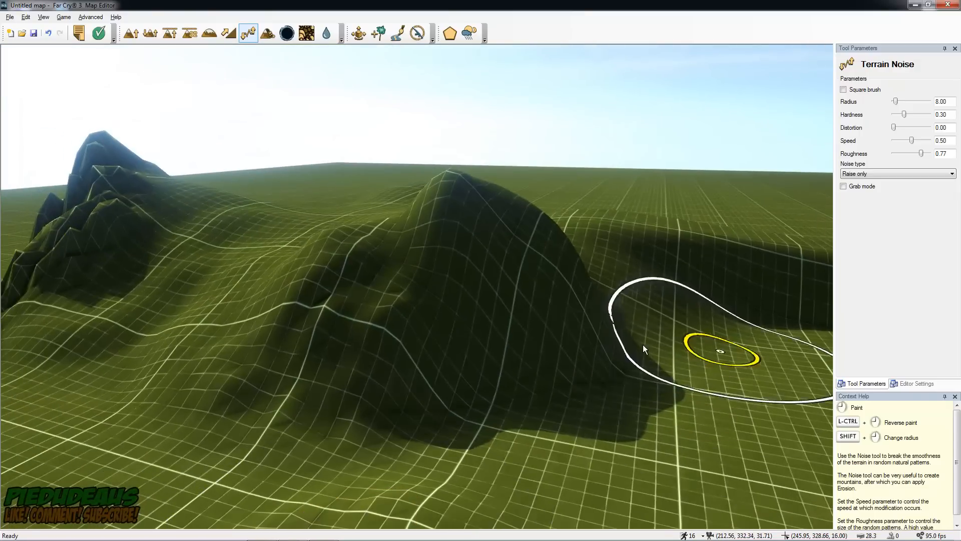
pyautogui.moveTo(558, 351)
pyautogui.mouseDown()
pyautogui.moveTo(489, 346)
pyautogui.moveTo(479, 311)
pyautogui.mouseUp()
pyautogui.press('a')
pyautogui.moveTo(479, 311)
pyautogui.mouseDown(button='right')
pyautogui.moveTo(501, 325)
pyautogui.moveTo(550, 300)
pyautogui.moveTo(515, 315)
pyautogui.mouseUp(button='right')
pyautogui.press('s')
pyautogui.press('a')
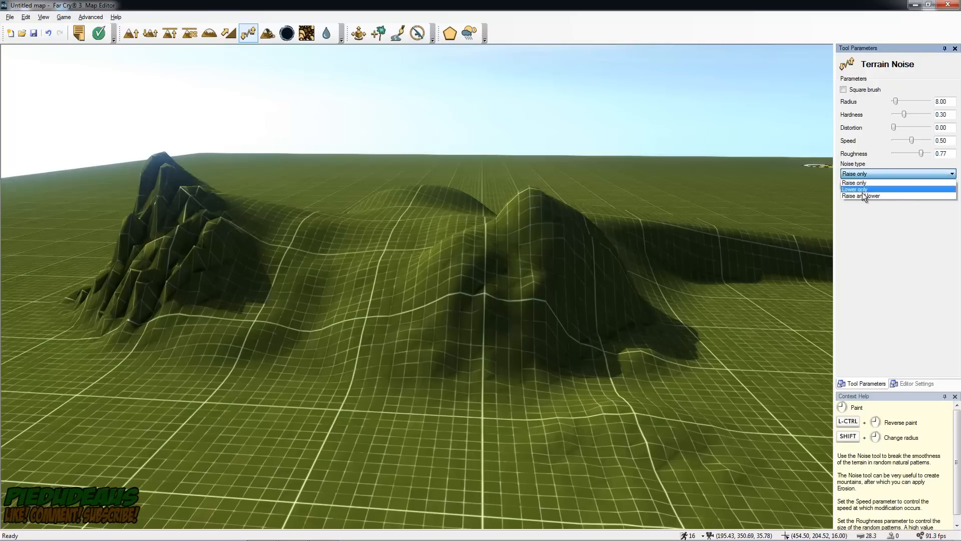
# Switch the noise type to Lower only and carve gouges into the flank of the hill beside the ramp
pyautogui.click(858, 190)
pyautogui.moveTo(401, 305); pyautogui.dragTo(556, 287)
pyautogui.moveTo(564, 286); pyautogui.dragTo(752, 274, button='right')
pyautogui.press('a')
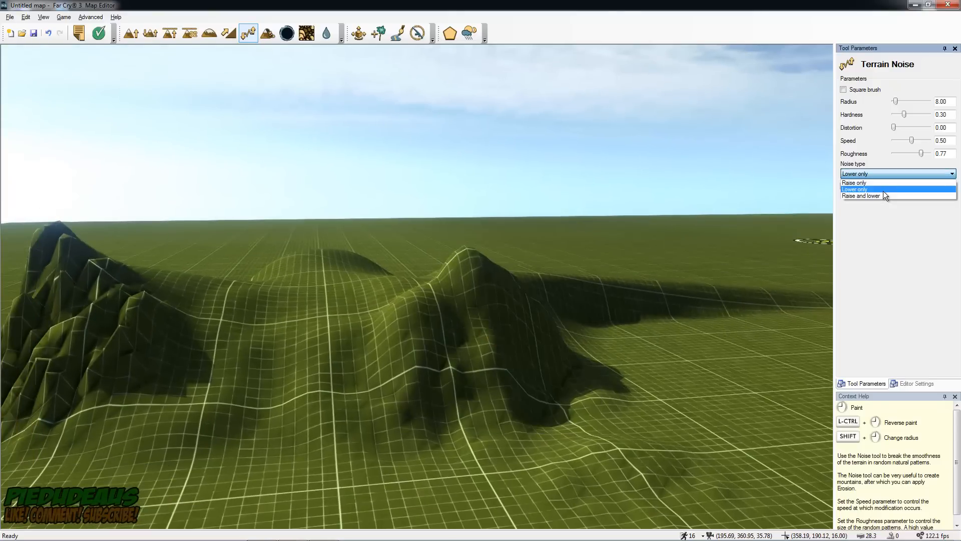
# Switch the noise type to Raise and lower and paint noise across the hill cluster
pyautogui.click(878, 195)
pyautogui.moveTo(509, 338); pyautogui.dragTo(411, 293)
pyautogui.press('a')
pyautogui.moveTo(312, 339)
pyautogui.mouseDown(button='right')
pyautogui.moveTo(335, 343)
pyautogui.moveTo(345, 331)
pyautogui.moveTo(303, 342)
pyautogui.mouseUp(button='right')
pyautogui.moveTo(258, 360)
pyautogui.mouseDown()
pyautogui.moveTo(285, 365)
pyautogui.moveTo(245, 365)
pyautogui.mouseUp()
pyautogui.press('s')
pyautogui.press('d')
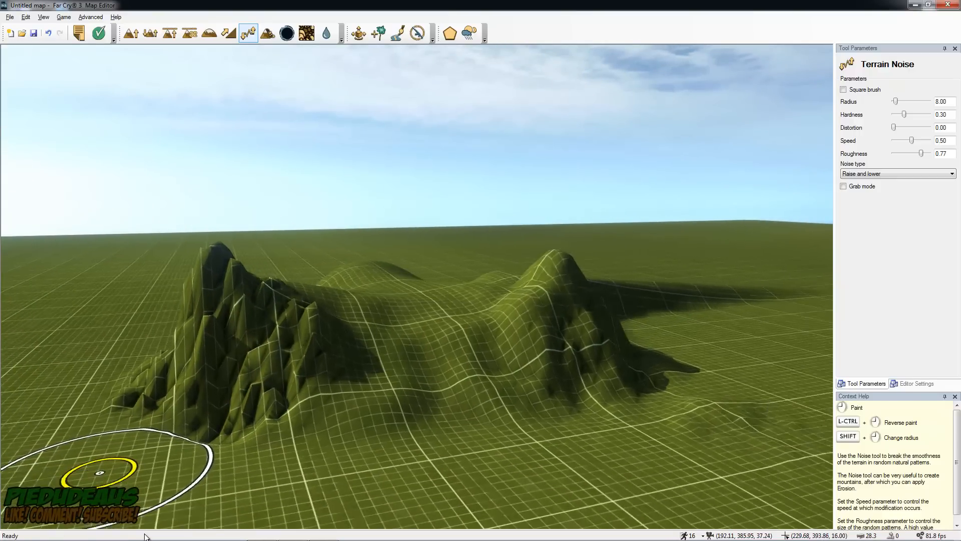
pyautogui.moveTo(432, 290); pyautogui.dragTo(280, 270, button='right')
pyautogui.moveTo(117, 482)
pyautogui.mouseDown(button='right')
pyautogui.moveTo(108, 520)
pyautogui.moveTo(93, 468)
pyautogui.moveTo(82, 470)
pyautogui.mouseUp(button='right')
pyautogui.moveTo(476, 417); pyautogui.dragTo(470, 389, button='right')
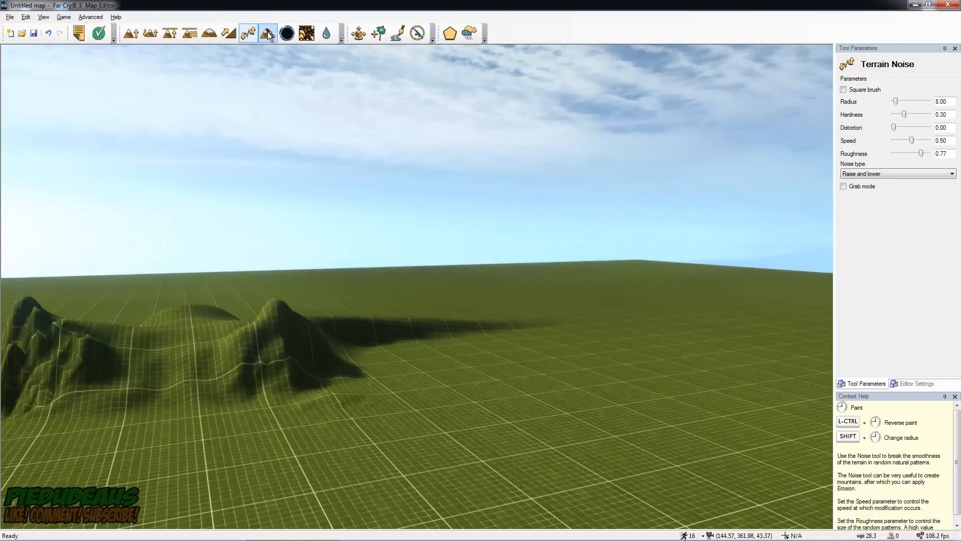
# Paint Terrain Erosion over the hill beside the ramp at radius 8.00, with density, deformation and landslide at 0.50
pyautogui.moveTo(430, 210); pyautogui.dragTo(389, 208, button='right')
pyautogui.press('w')
pyautogui.moveTo(522, 306); pyautogui.dragTo(417, 287, button='right')
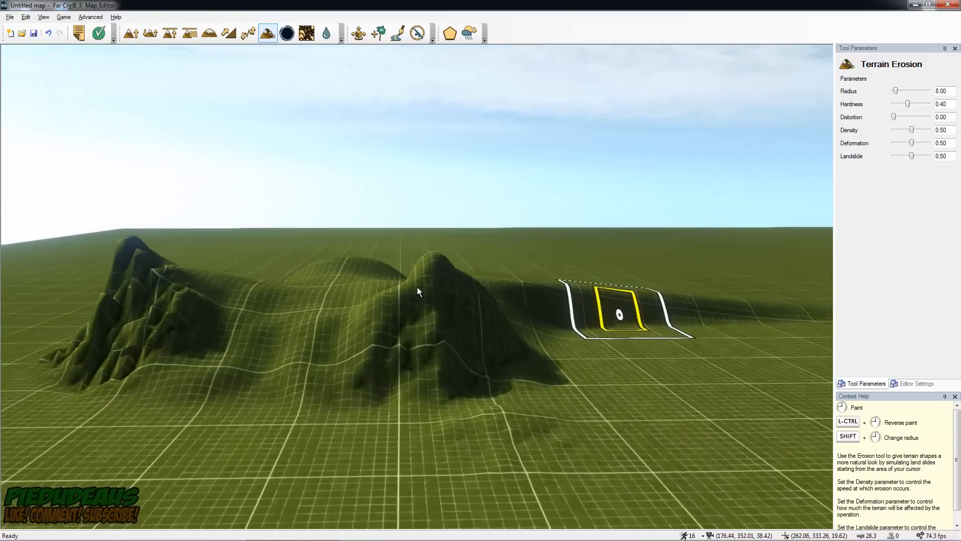
pyautogui.press('w')
pyautogui.moveTo(558, 298)
pyautogui.mouseDown(button='right')
pyautogui.moveTo(536, 298)
pyautogui.moveTo(568, 310)
pyautogui.moveTo(538, 322)
pyautogui.mouseUp(button='right')
pyautogui.press('d')
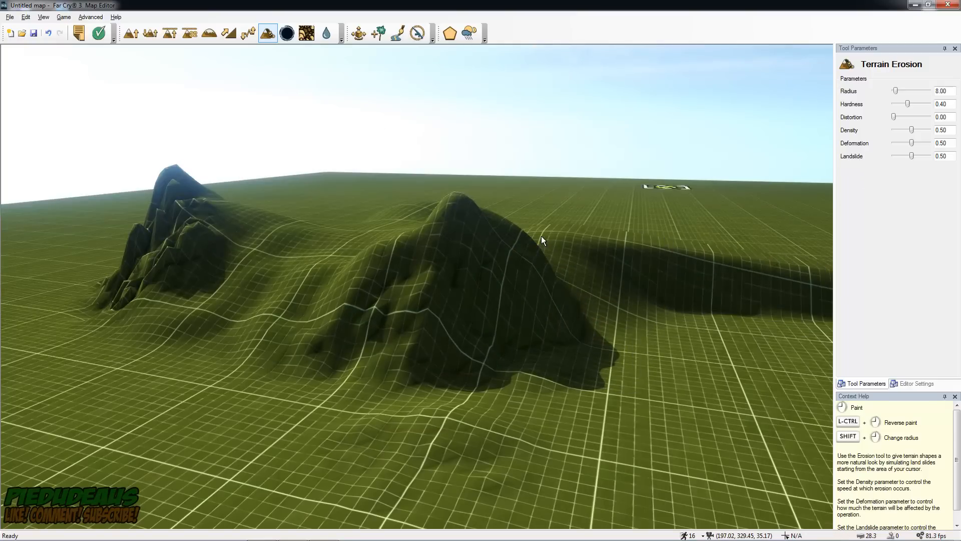
pyautogui.press('w')
pyautogui.press('d')
pyautogui.moveTo(509, 280); pyautogui.dragTo(371, 259, button='right')
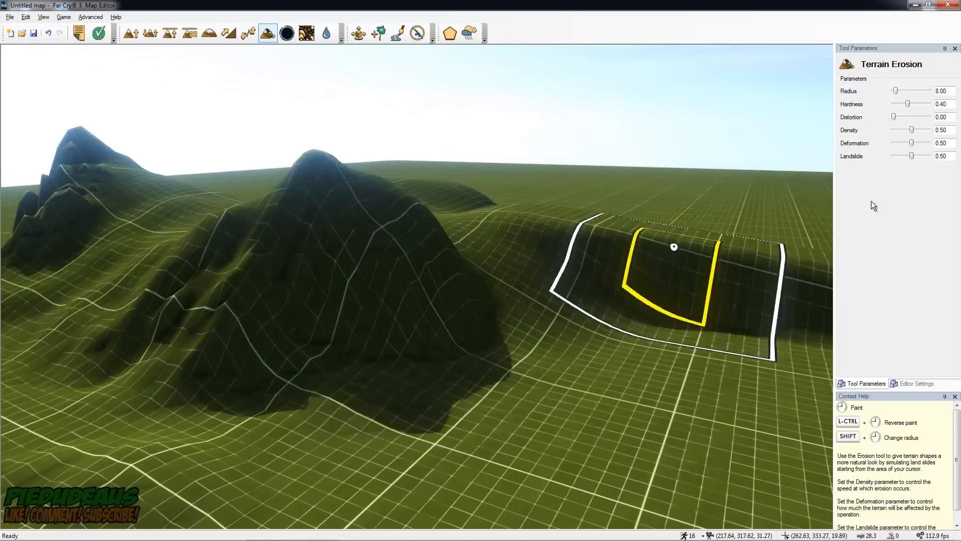
# Set the erosion's landslide to 0.85 and erode the hill and the side of the adjoining ramp
pyautogui.moveTo(911, 156); pyautogui.dragTo(923, 156)
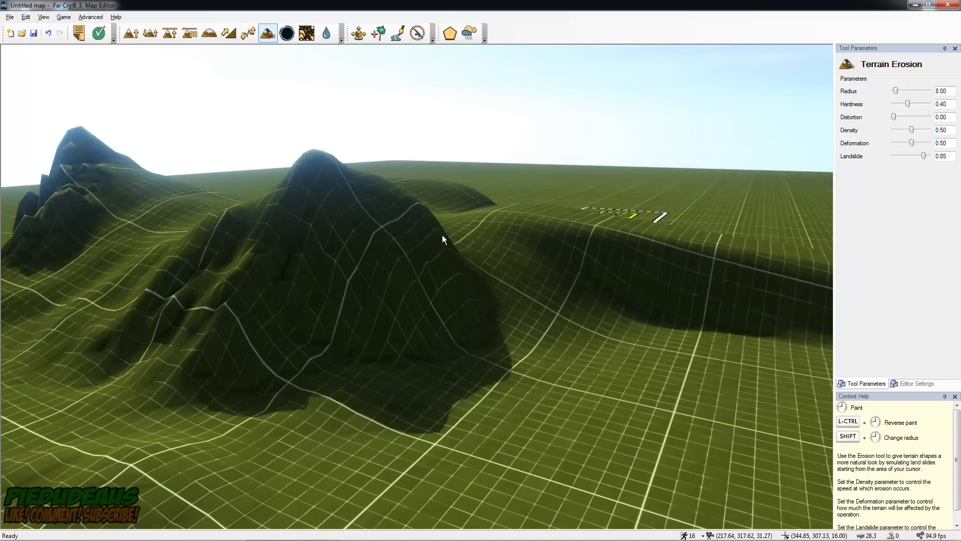
pyautogui.moveTo(379, 289)
pyautogui.mouseDown()
pyautogui.moveTo(369, 307)
pyautogui.moveTo(241, 344)
pyautogui.moveTo(300, 325)
pyautogui.mouseUp()
pyautogui.press('a')
pyautogui.moveTo(300, 325); pyautogui.dragTo(419, 287, button='right')
pyautogui.press('s')
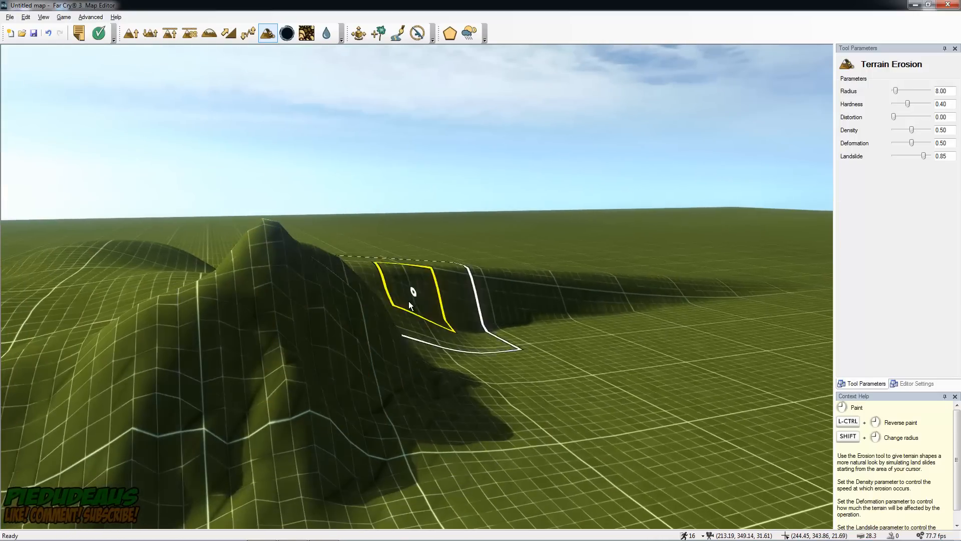
pyautogui.press('d')
pyautogui.moveTo(487, 322); pyautogui.dragTo(418, 288, button='right')
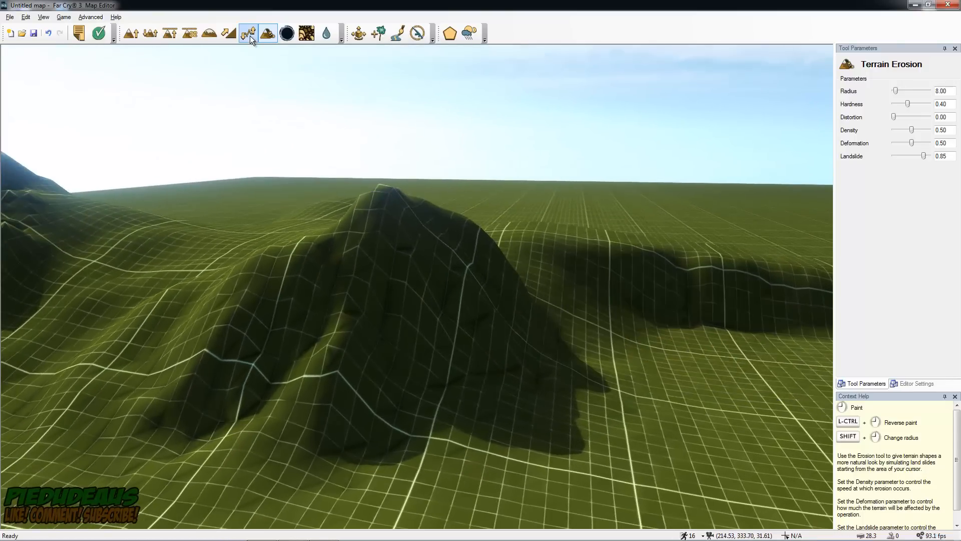
pyautogui.press('d')
pyautogui.moveTo(566, 256)
pyautogui.mouseDown(button='right')
pyautogui.moveTo(468, 296)
pyautogui.moveTo(431, 260)
pyautogui.mouseUp(button='right')
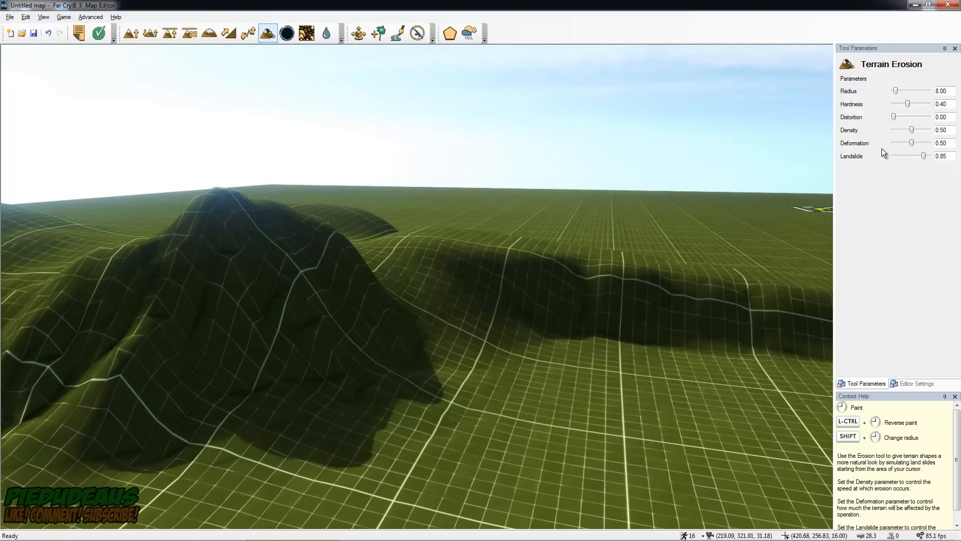
# Set the erosion's density to 0.97 and deformation to 1.00, and wear down the hill beside the ramp
pyautogui.press('d')
pyautogui.press('s')
pyautogui.moveTo(628, 266); pyautogui.dragTo(576, 290, button='right')
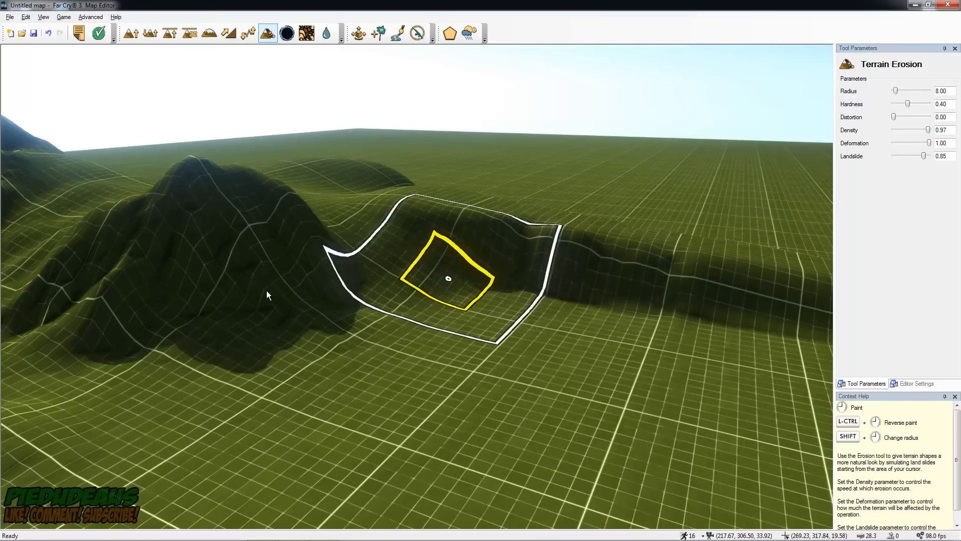
pyautogui.press('a')
pyautogui.press('s')
pyautogui.moveTo(224, 284); pyautogui.dragTo(386, 281, button='right')
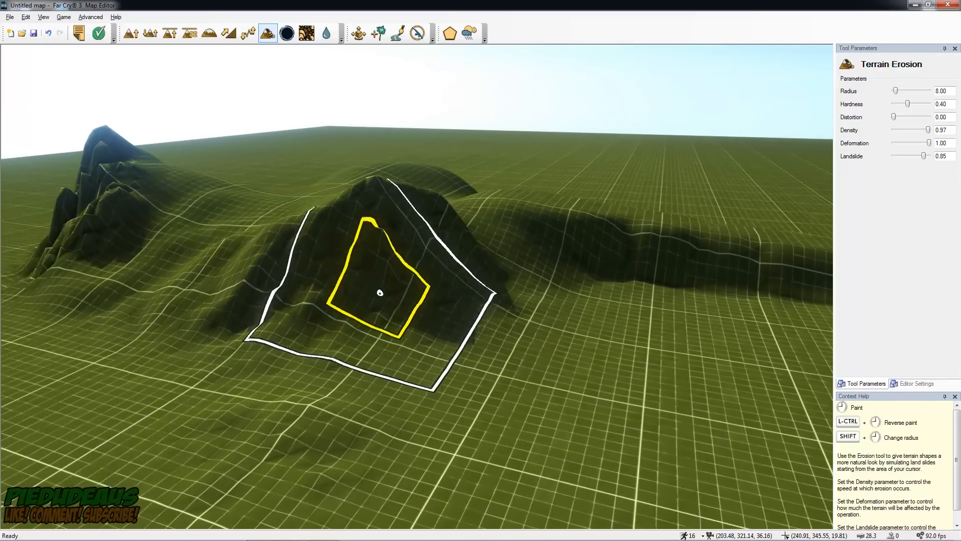
pyautogui.press('d')
pyautogui.moveTo(496, 292)
pyautogui.mouseDown(button='right')
pyautogui.moveTo(572, 275)
pyautogui.moveTo(444, 458)
pyautogui.moveTo(543, 420)
pyautogui.moveTo(489, 383)
pyautogui.moveTo(425, 359)
pyautogui.mouseUp(button='right')
pyautogui.press('w')
pyautogui.press('d')
pyautogui.press('s')
pyautogui.press('a')
pyautogui.press('s')
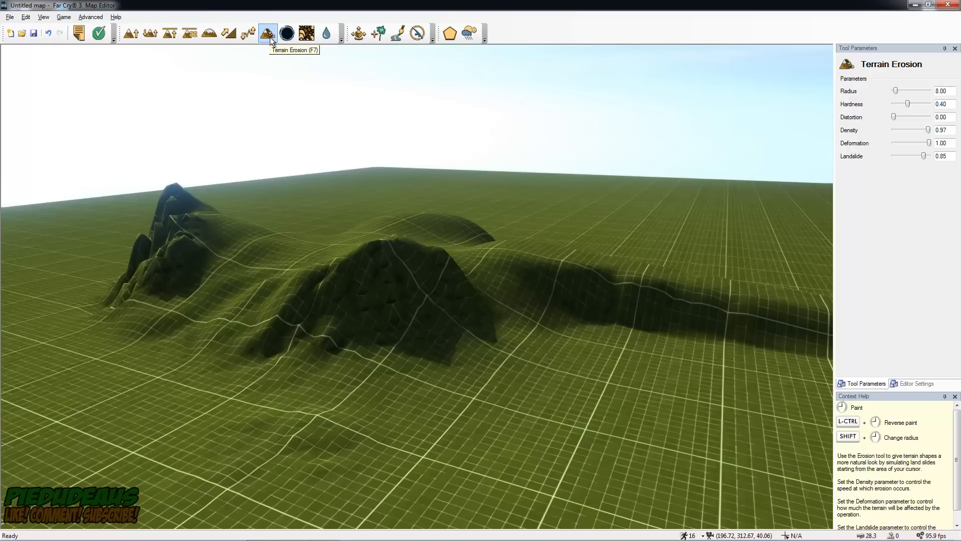
# Activate Terrain Hole with Make hole enabled, approach the ramp's side wall and set the radius to 1.00
pyautogui.press('a')
pyautogui.moveTo(393, 173)
pyautogui.mouseDown(button='right')
pyautogui.moveTo(392, 211)
pyautogui.moveTo(98, 174)
pyautogui.mouseUp(button='right')
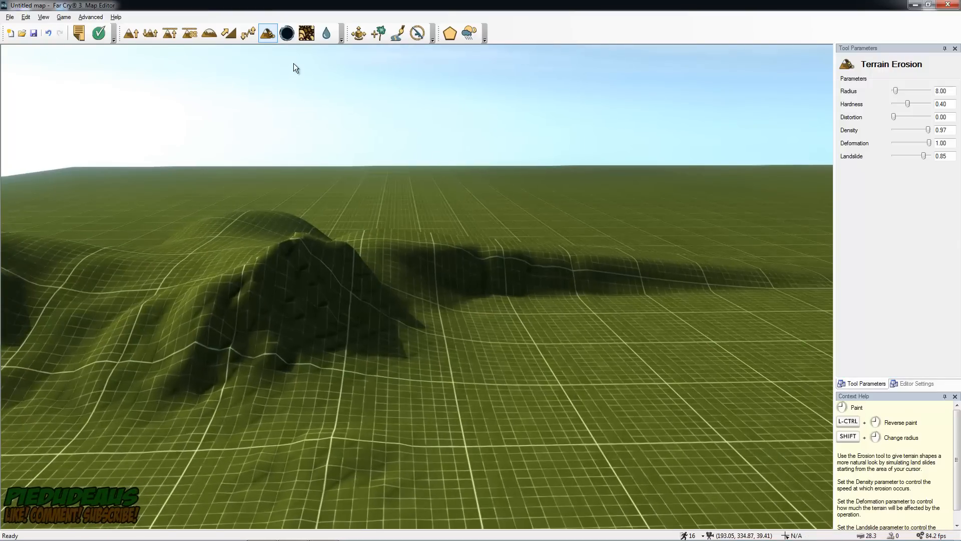
pyautogui.press('d')
pyautogui.moveTo(441, 143); pyautogui.dragTo(315, 128, button='right')
pyautogui.click(290, 35)
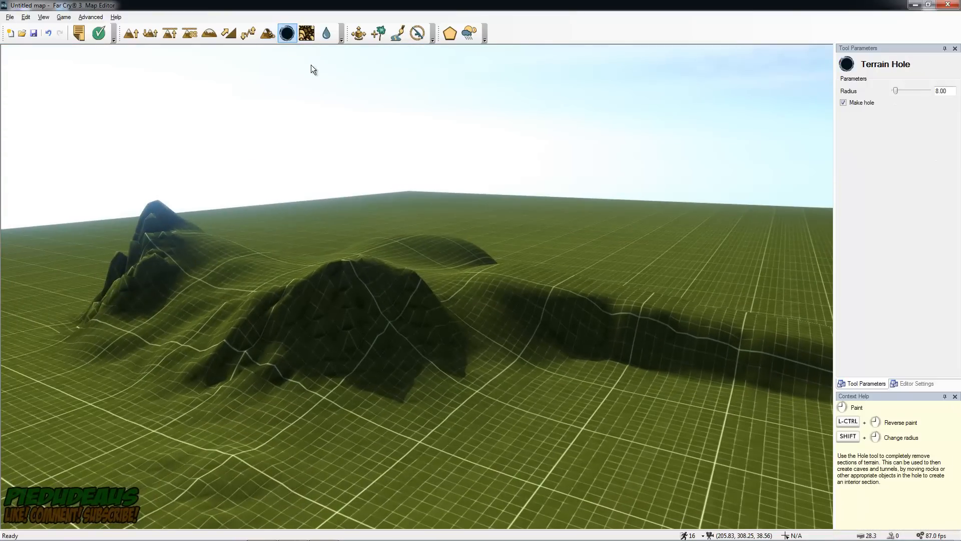
pyautogui.moveTo(674, 224); pyautogui.dragTo(771, 281, button='right')
pyautogui.press('w')
pyautogui.press('w')
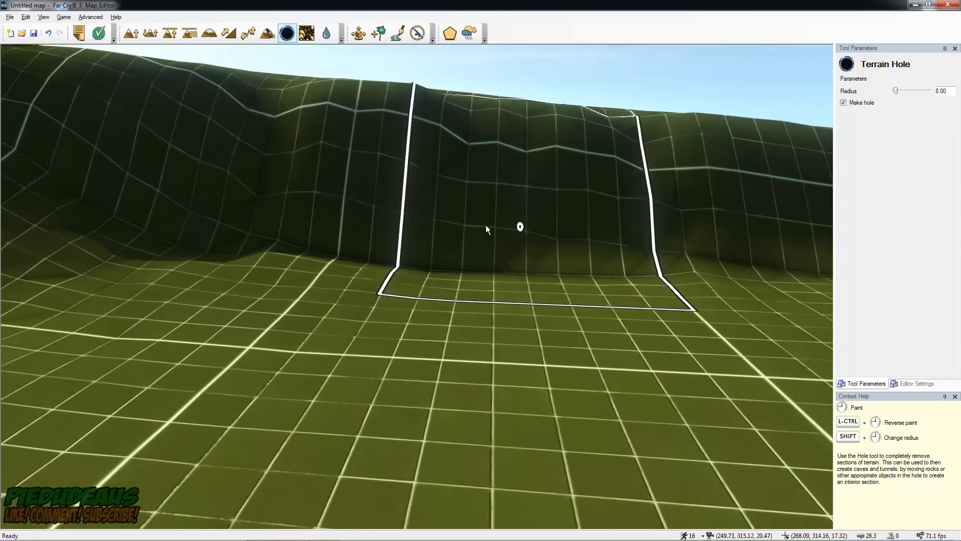
pyautogui.moveTo(894, 90); pyautogui.dragTo(892, 90)
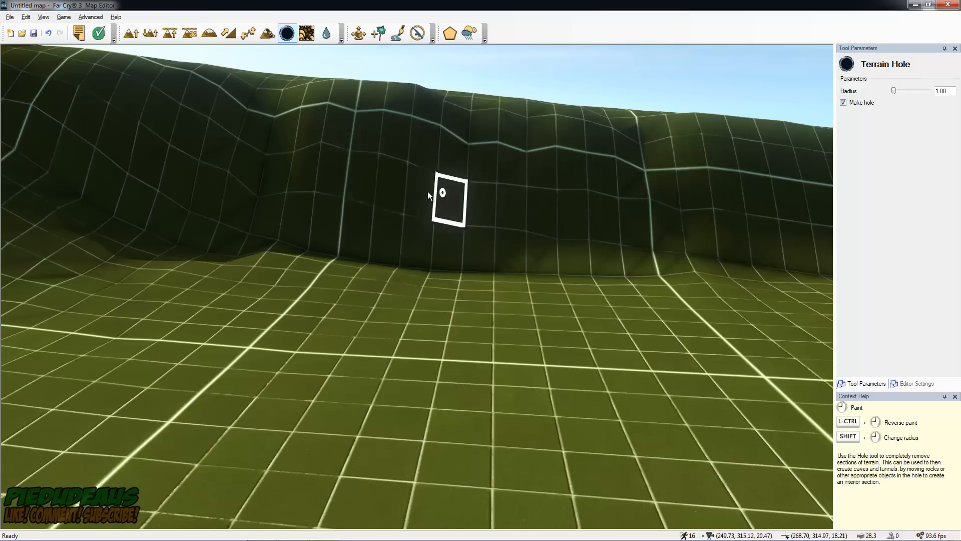
# Cut a doorway-like hole two grid cells wide at the base of the ramp's side wall
pyautogui.press('w')
pyautogui.press('s')
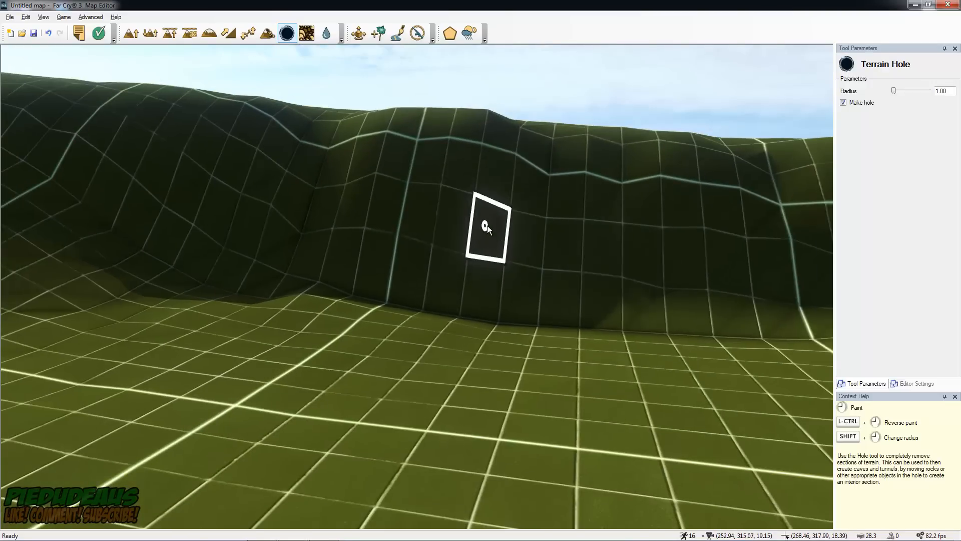
pyautogui.moveTo(576, 230); pyautogui.dragTo(420, 288, button='right')
pyautogui.moveTo(555, 212); pyautogui.dragTo(398, 316, button='right')
pyautogui.moveTo(399, 317); pyautogui.dragTo(400, 281, button='middle')
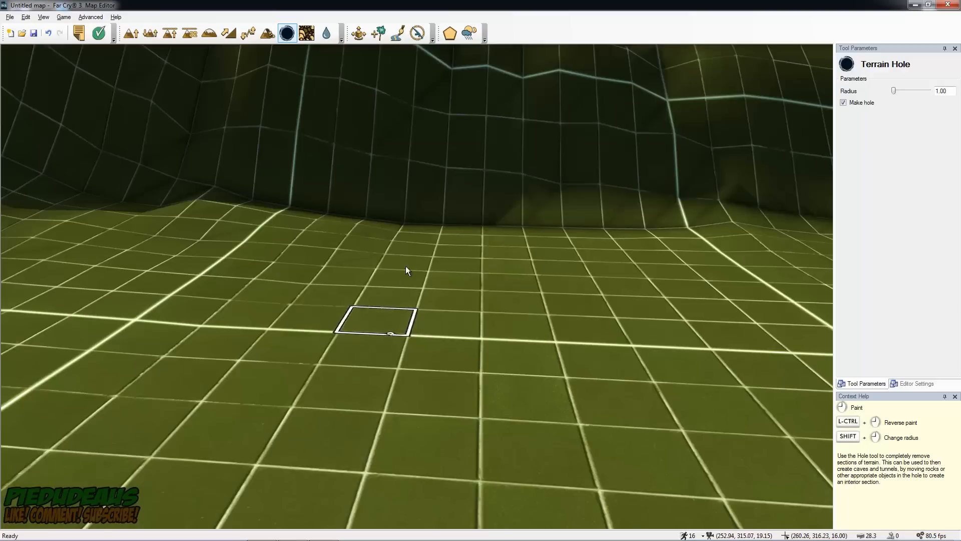
pyautogui.moveTo(462, 146); pyautogui.dragTo(460, 179)
pyautogui.press('w')
pyautogui.moveTo(540, 159); pyautogui.dragTo(611, 63, button='right')
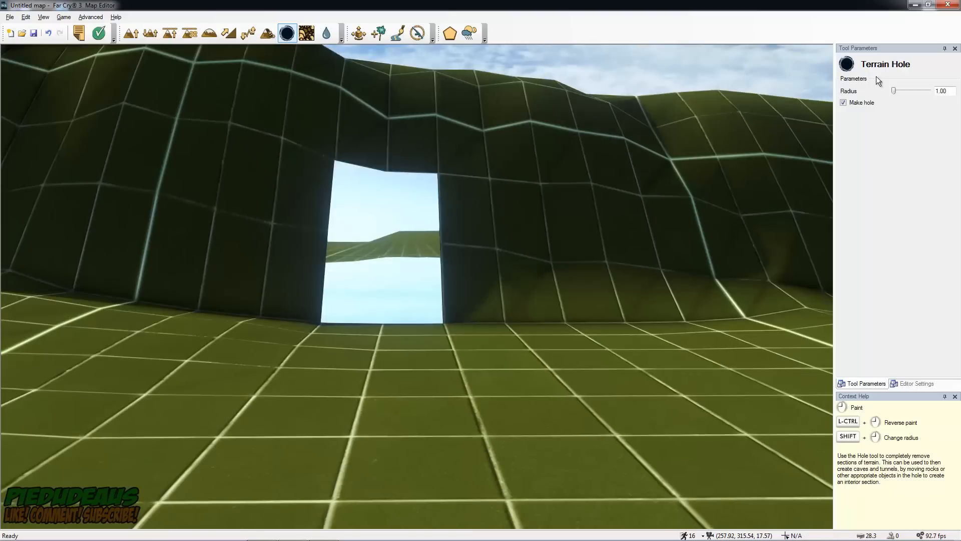
# Set the Terrain Hole radius to 2.00 and widen the opening in the ramp's side wall by two grid cells
pyautogui.moveTo(894, 89); pyautogui.dragTo(893, 89)
pyautogui.press('Left')
pyautogui.press('Left')
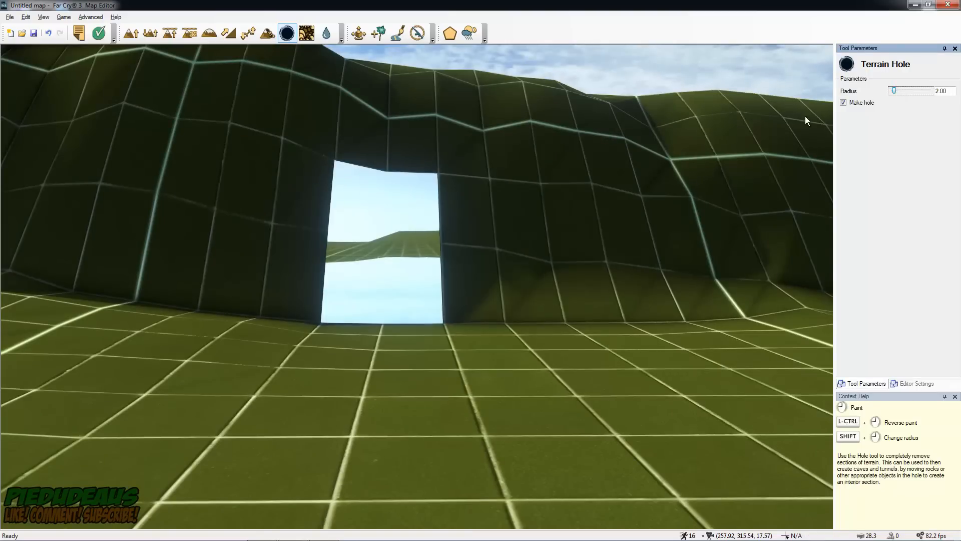
pyautogui.click(479, 219)
pyautogui.moveTo(544, 224); pyautogui.dragTo(418, 288, button='right')
pyautogui.press('s')
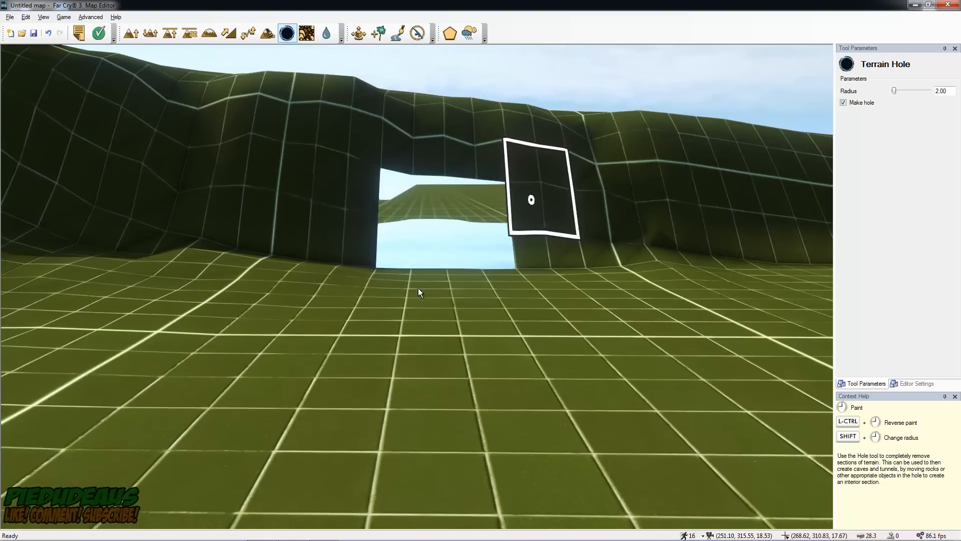
pyautogui.moveTo(542, 197)
pyautogui.mouseDown(button='right')
pyautogui.moveTo(539, 216)
pyautogui.moveTo(475, 193)
pyautogui.mouseUp(button='right')
pyautogui.press('s')
pyautogui.press('w')
pyautogui.press('d')
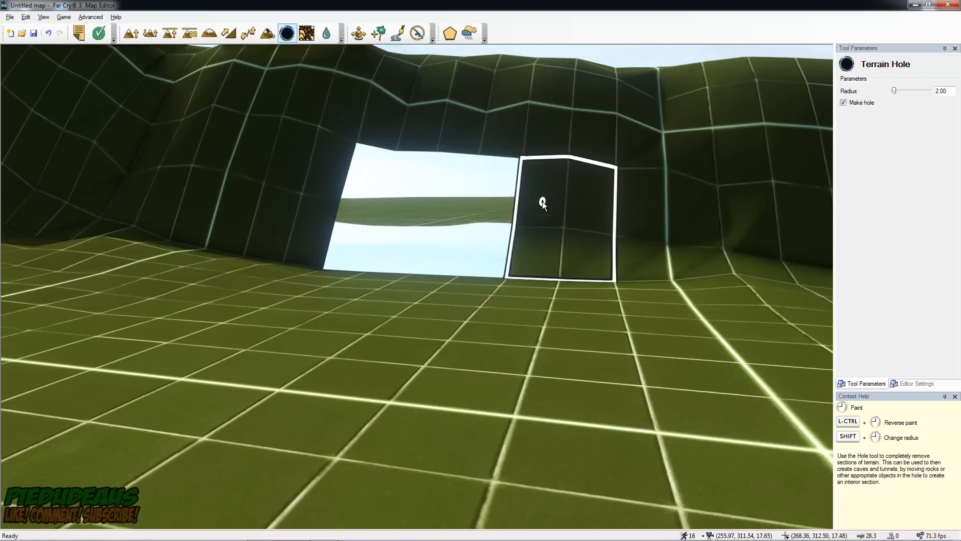
# Enter in-game mode and walk around the opening in the ramp's wall to inspect its edges and interior
pyautogui.hotkey('ctrl', 'g')
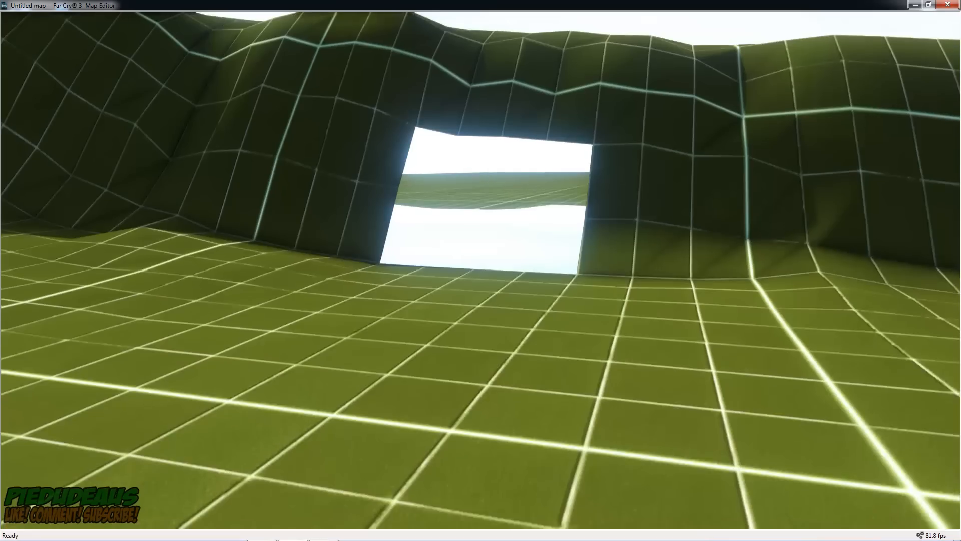
pyautogui.press('w')
pyautogui.press('w')
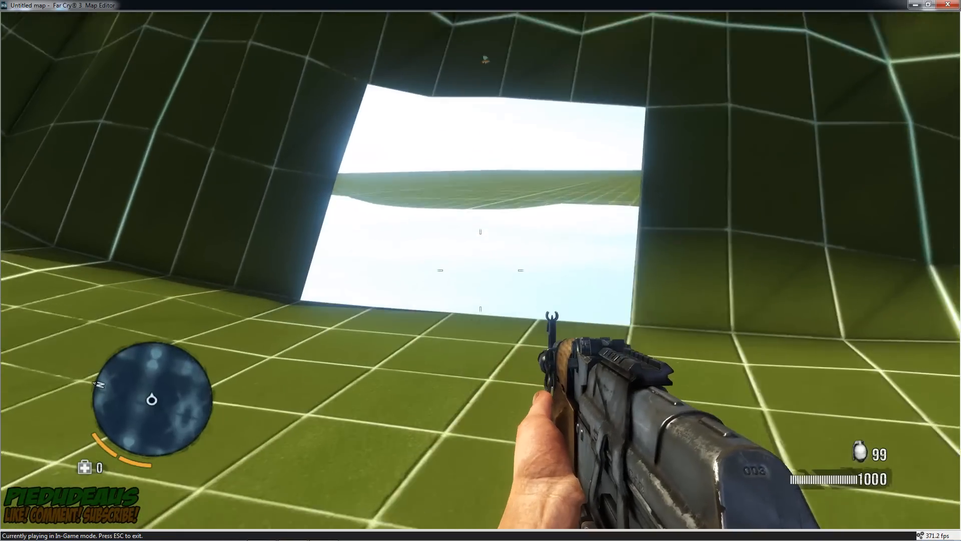
pyautogui.press('w')
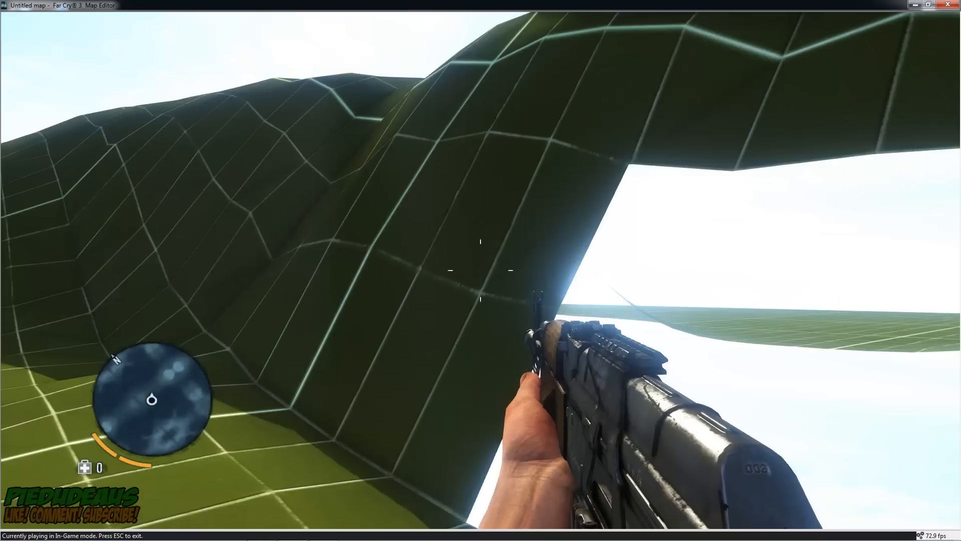
pyautogui.press('w')
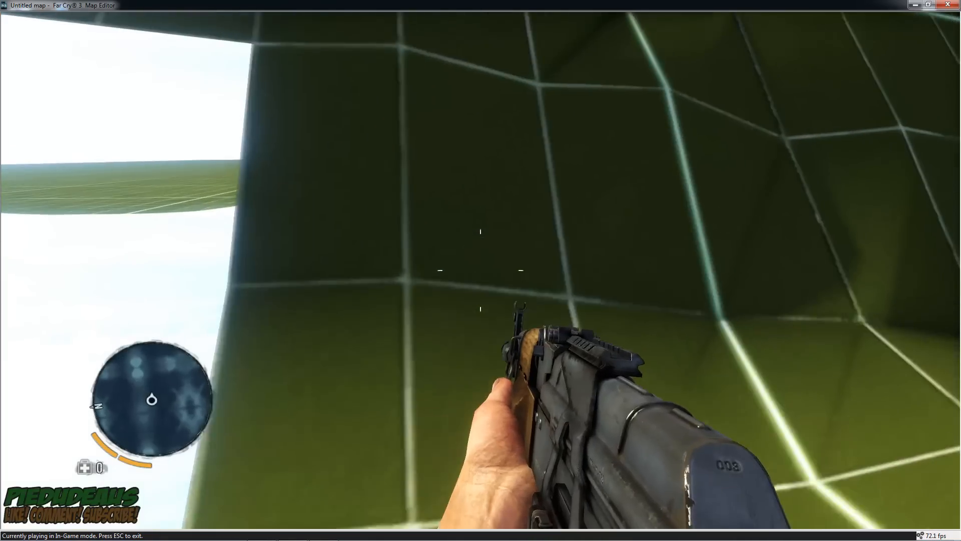
pyautogui.press('w')
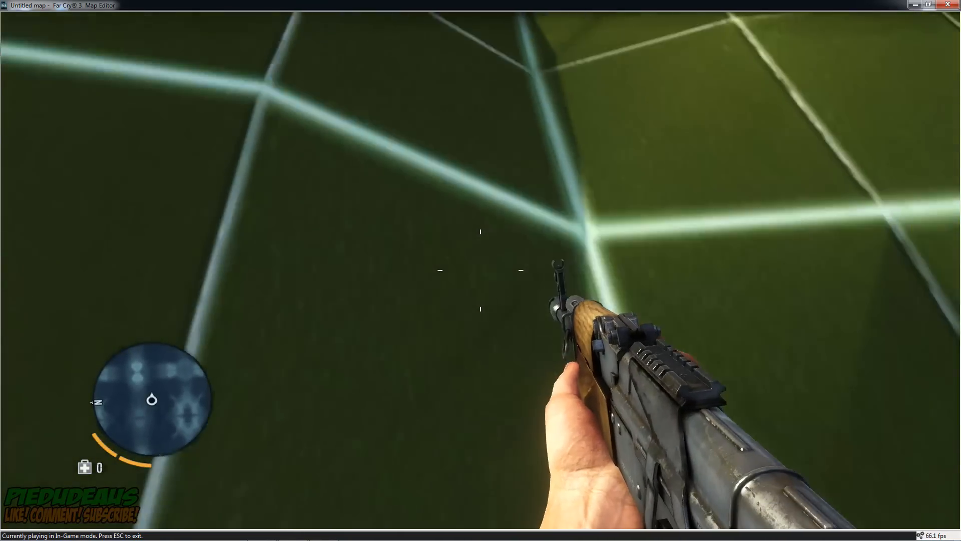
pyautogui.press('w')
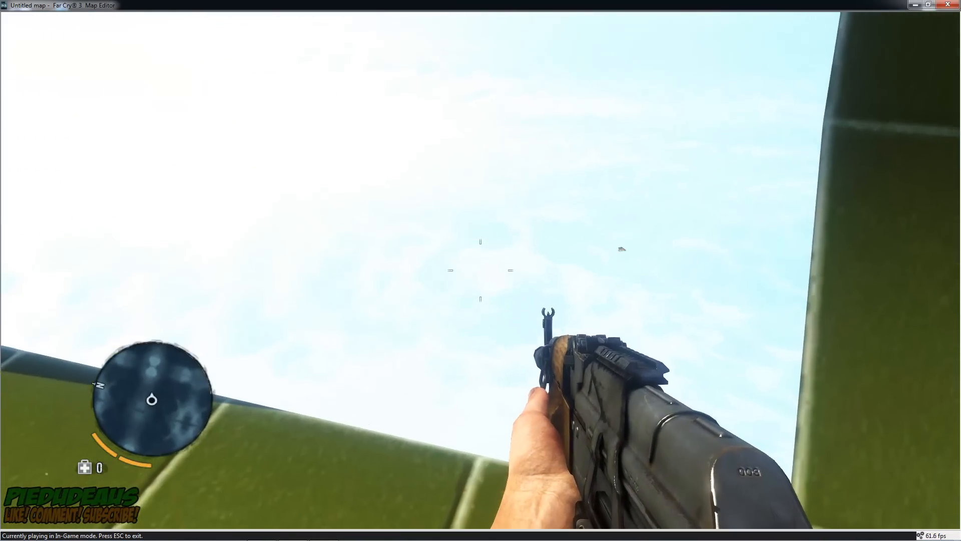
pyautogui.press('s')
pyautogui.click(481, 270)
pyautogui.press('s')
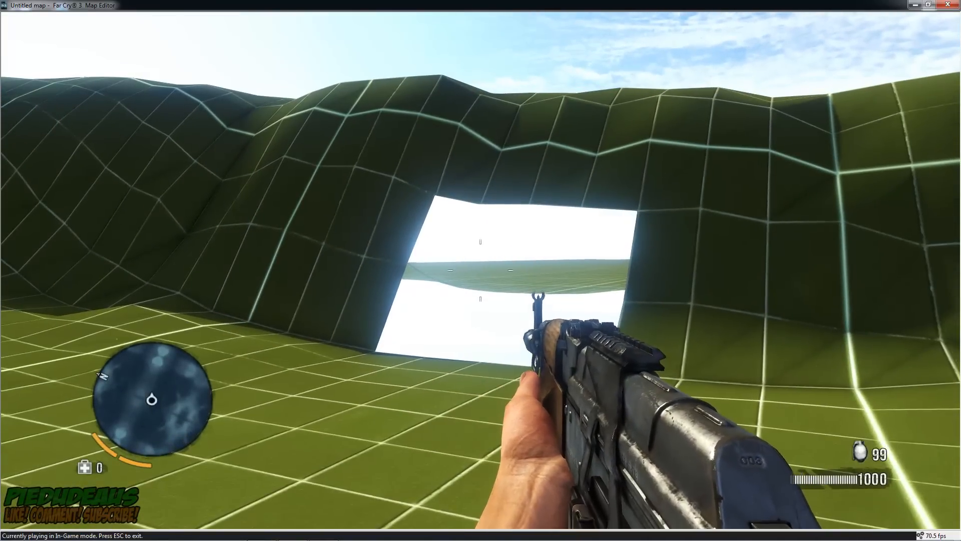
# Leave in-game mode, reactivate Terrain Hole and back away to view the opening in the ramp's side wall
pyautogui.press('Escape')
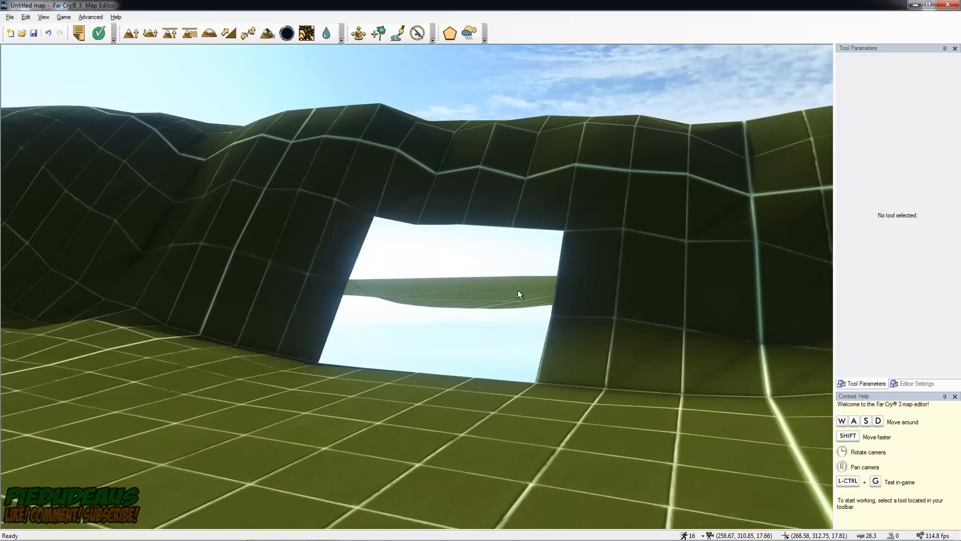
pyautogui.click(287, 35)
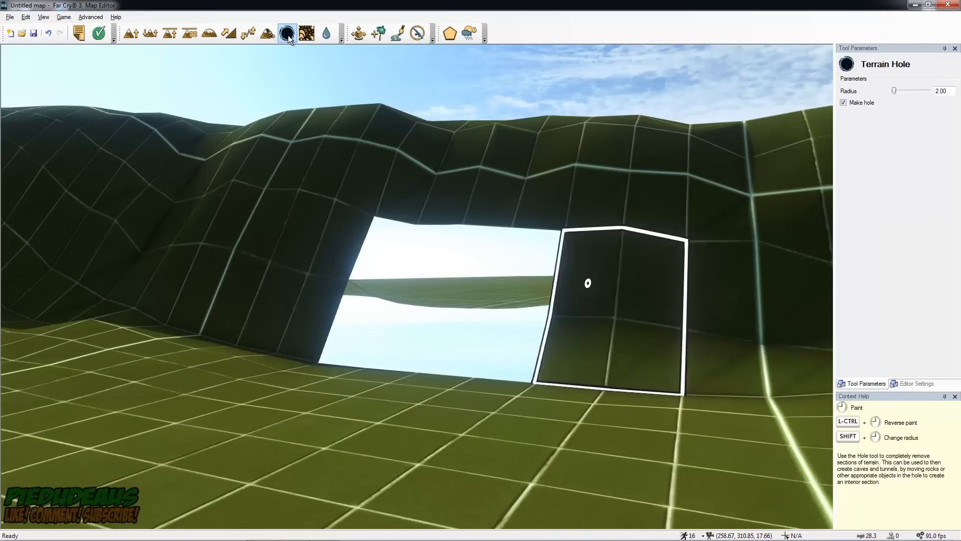
pyautogui.moveTo(611, 227)
pyautogui.mouseDown(button='right')
pyautogui.moveTo(701, 226)
pyautogui.moveTo(610, 226)
pyautogui.mouseUp(button='right')
pyautogui.press('s')
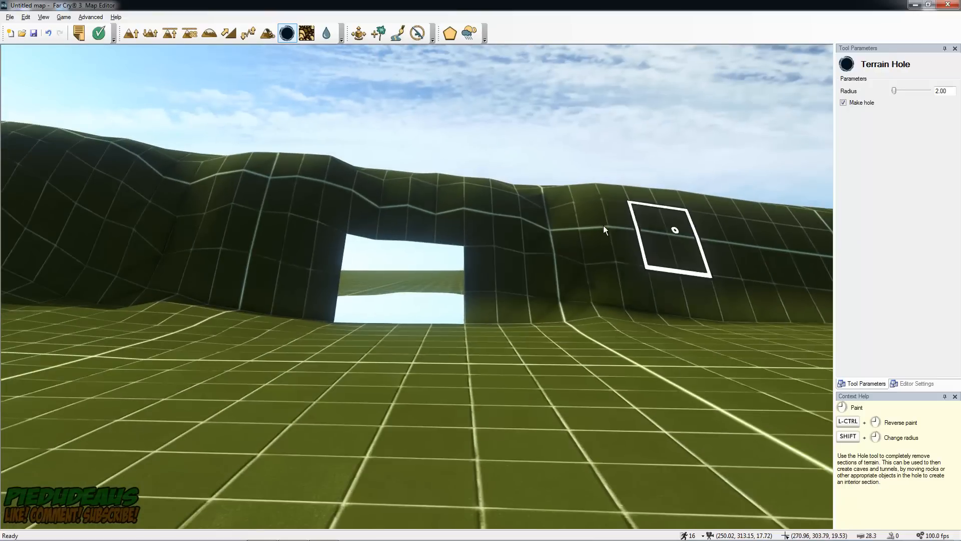
# Open the map cave_test.fc3map without saving the current map
pyautogui.click(10, 18)
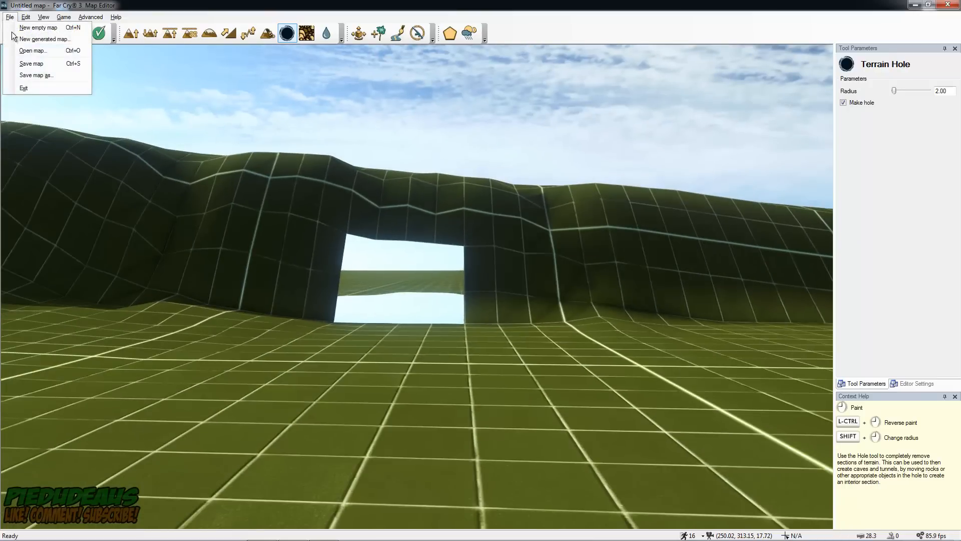
pyautogui.click(40, 50)
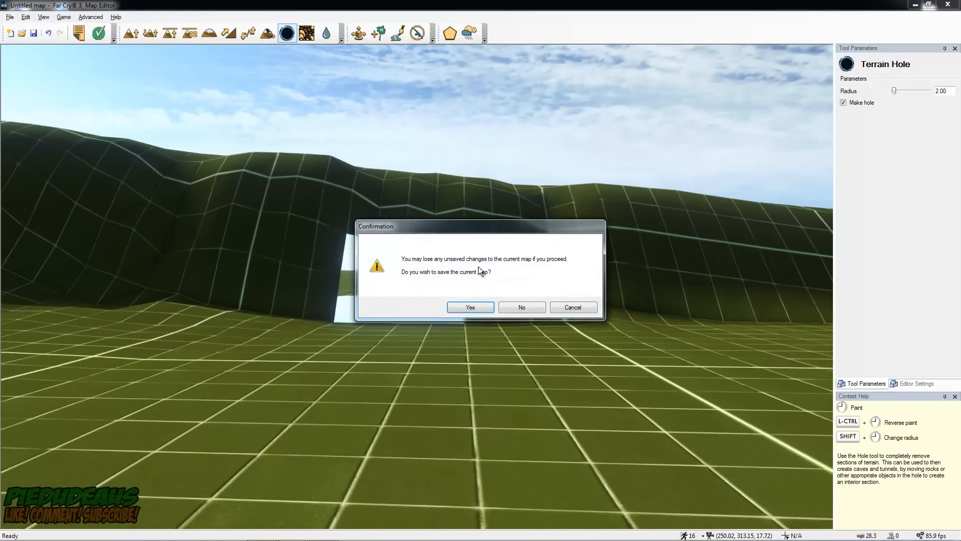
pyautogui.click(527, 307)
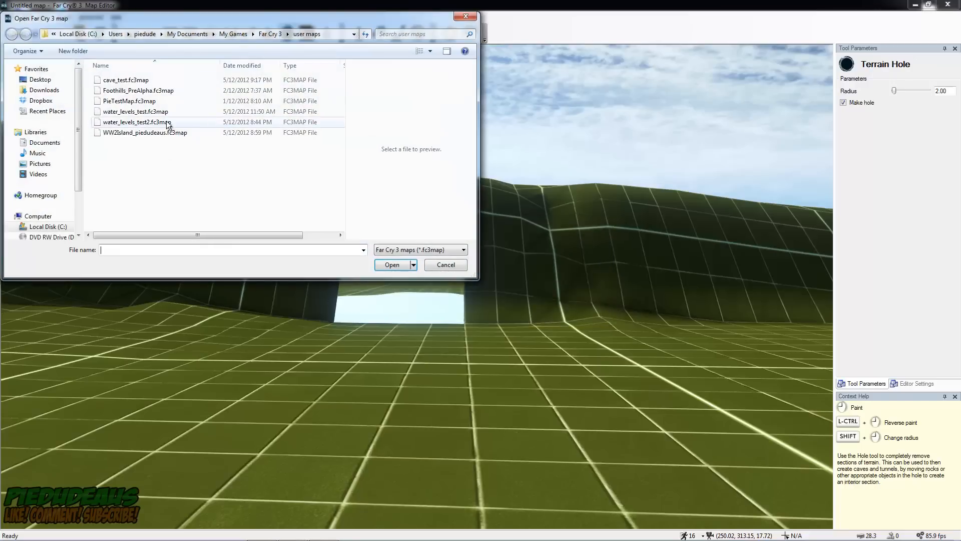
pyautogui.click(131, 81)
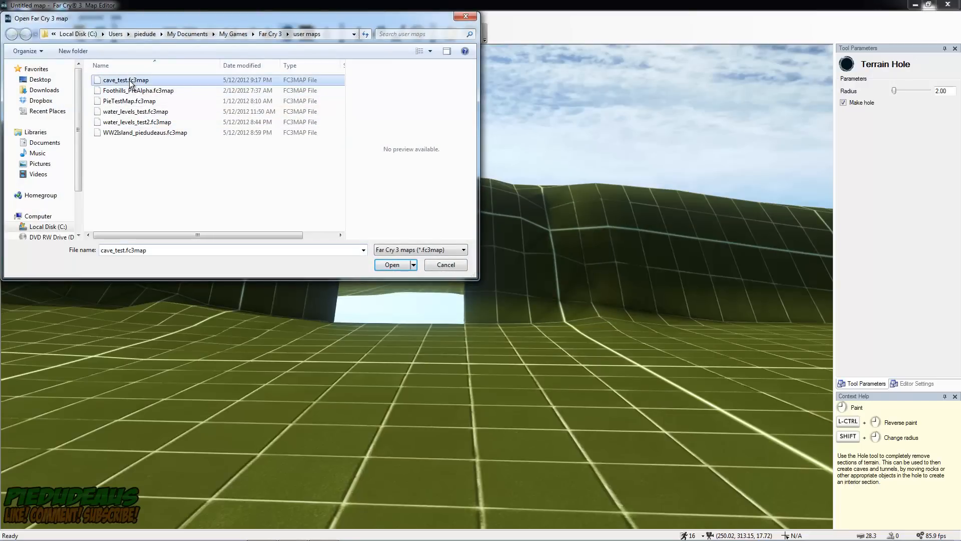
pyautogui.doubleClick(129, 81)
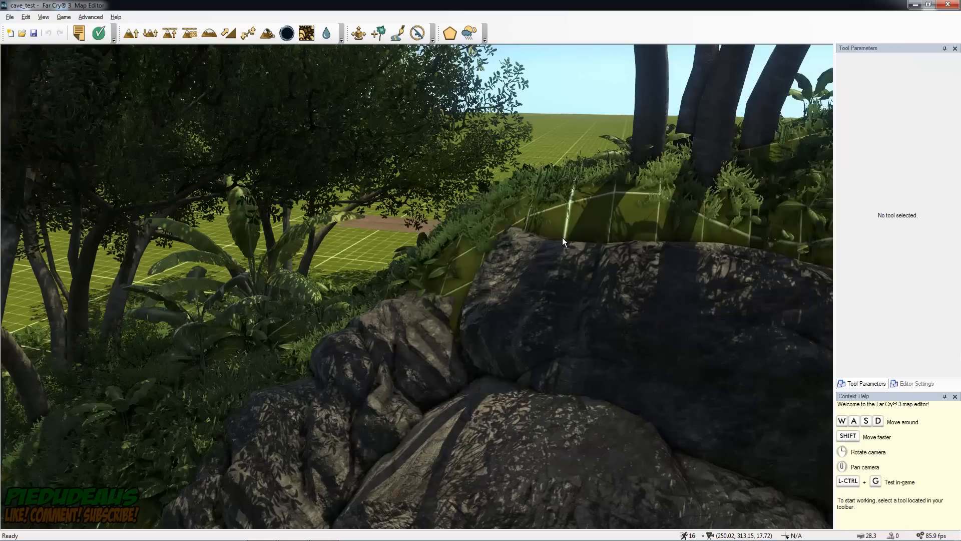
# Inspect the rock cave and the planted hill around it from several sides in the editor view
pyautogui.moveTo(556, 244); pyautogui.dragTo(766, 241, button='right')
pyautogui.press('w')
pyautogui.press('w')
pyautogui.press('d')
pyautogui.moveTo(640, 223); pyautogui.dragTo(735, 226, button='right')
pyautogui.press('w')
pyautogui.press('d')
pyautogui.moveTo(556, 252); pyautogui.dragTo(488, 238, button='right')
pyautogui.press('w')
pyautogui.moveTo(781, 231); pyautogui.dragTo(553, 245, button='right')
# Enter in-game mode and walk around the rock cave and waterfall to examine both, finishing back in the editor
pyautogui.hotkey('ctrl', 'g')
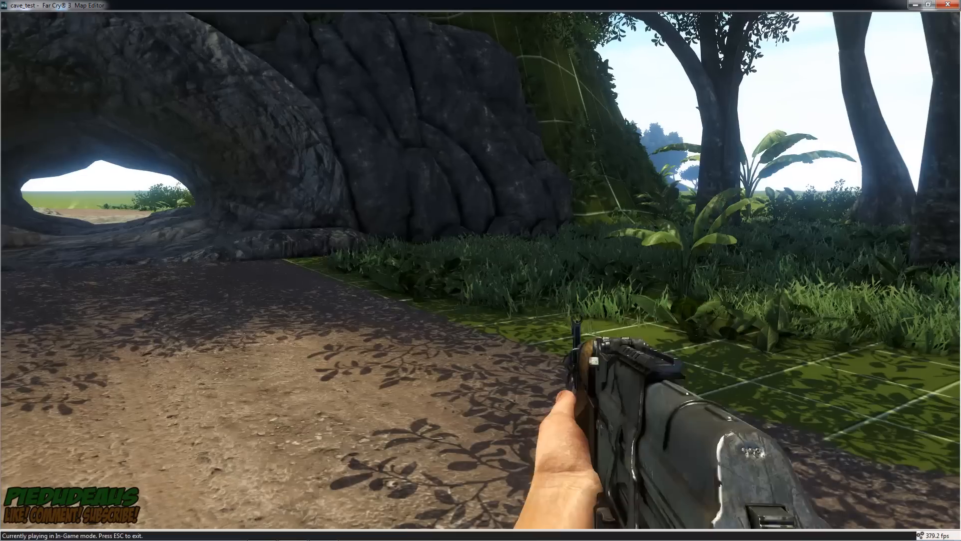
pyautogui.press('w')
pyautogui.press('s')
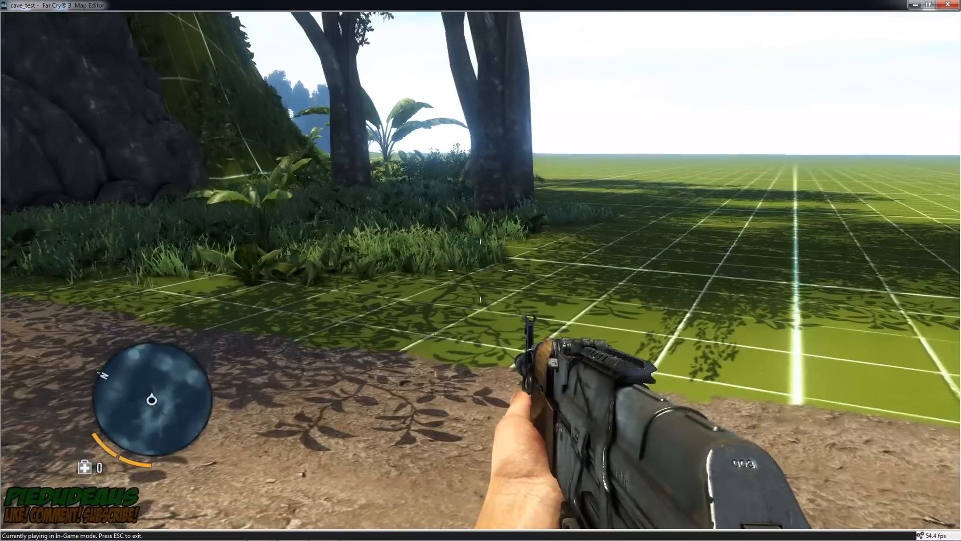
pyautogui.rightClick(481, 270)
pyautogui.rightClick(481, 270)
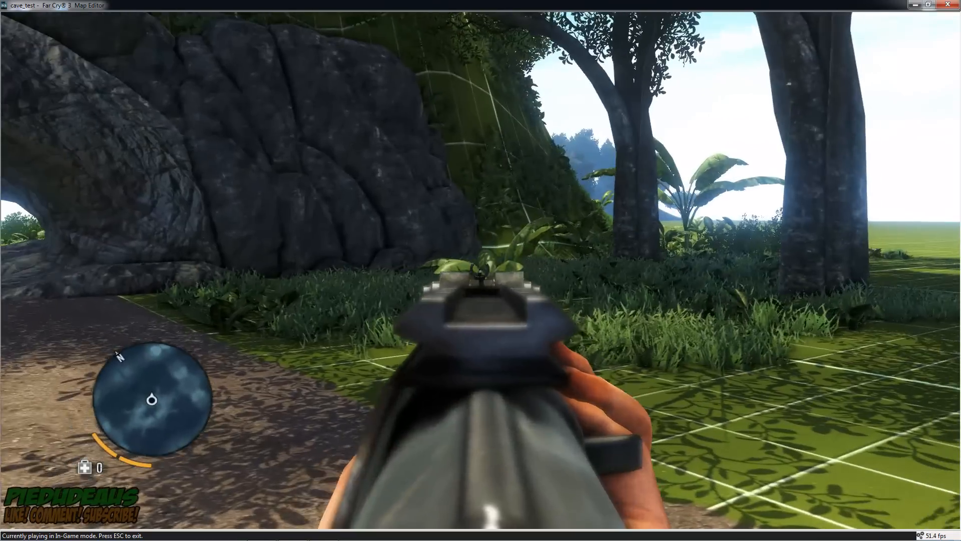
pyautogui.press('w')
pyautogui.press('d')
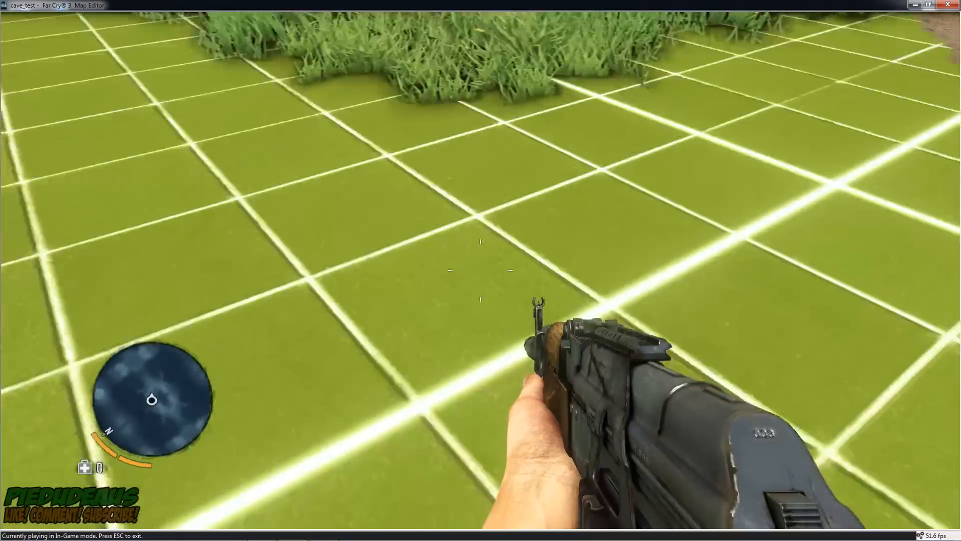
pyautogui.click(480, 270)
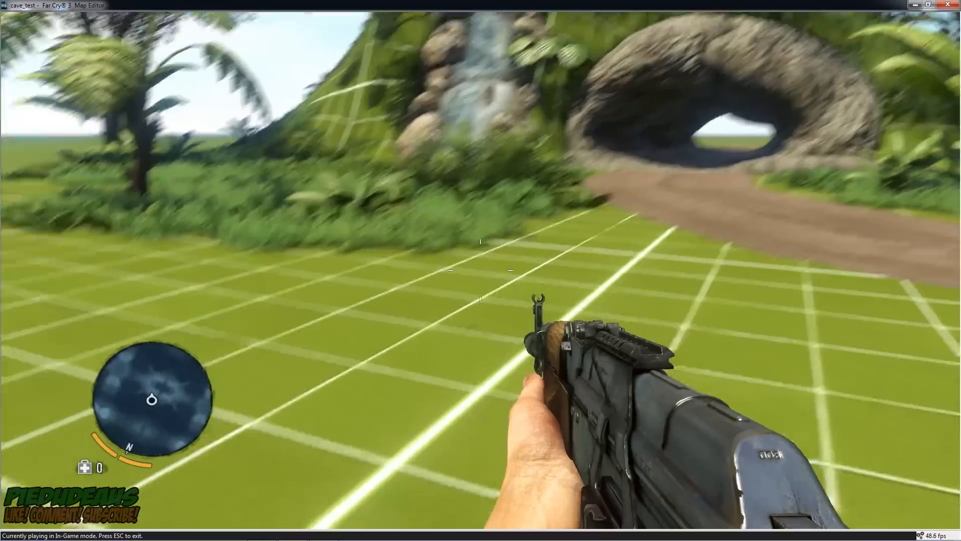
pyautogui.rightClick(481, 270)
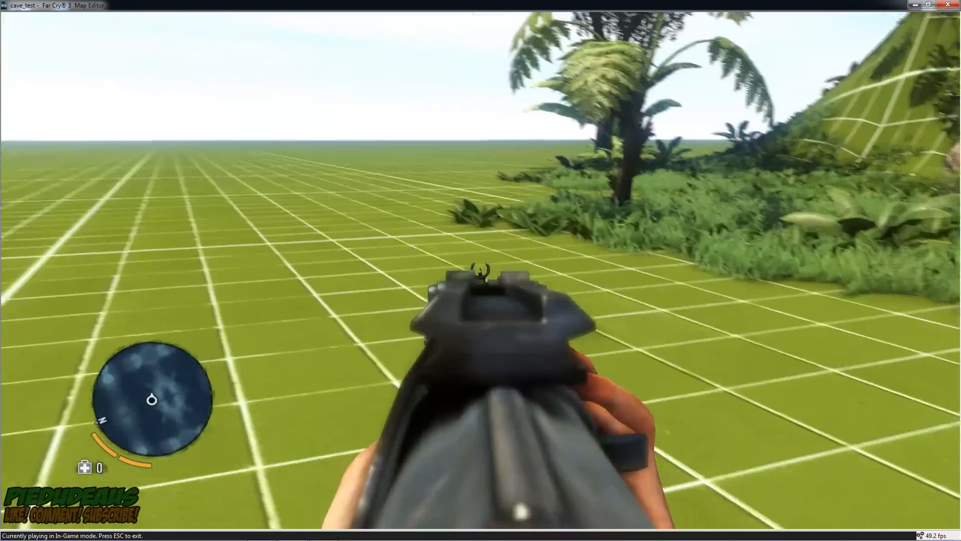
pyautogui.press('Escape')
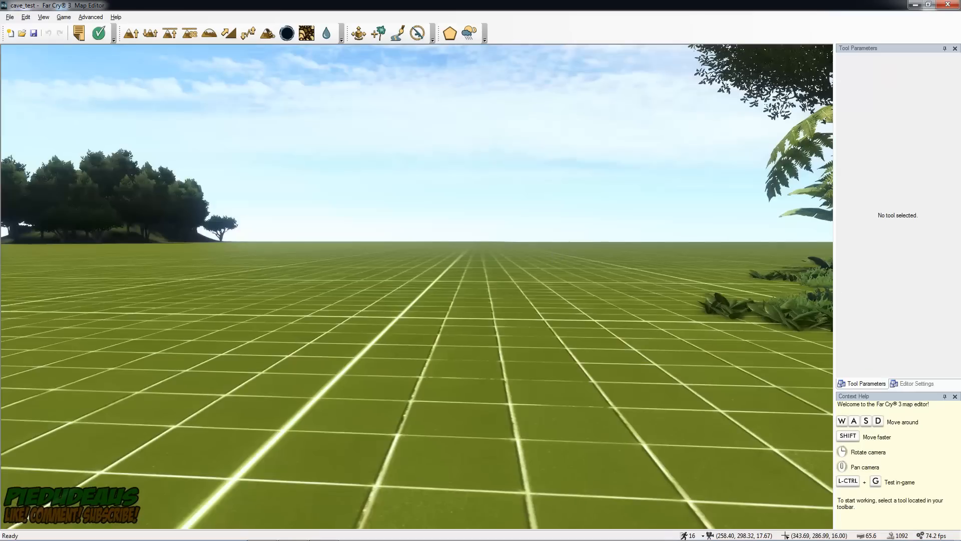
# Fly to the second hill's stone bunker and walk through its corridors and rooms in in-game mode, finishing back in the editor
pyautogui.hotkey('shift', 'w')
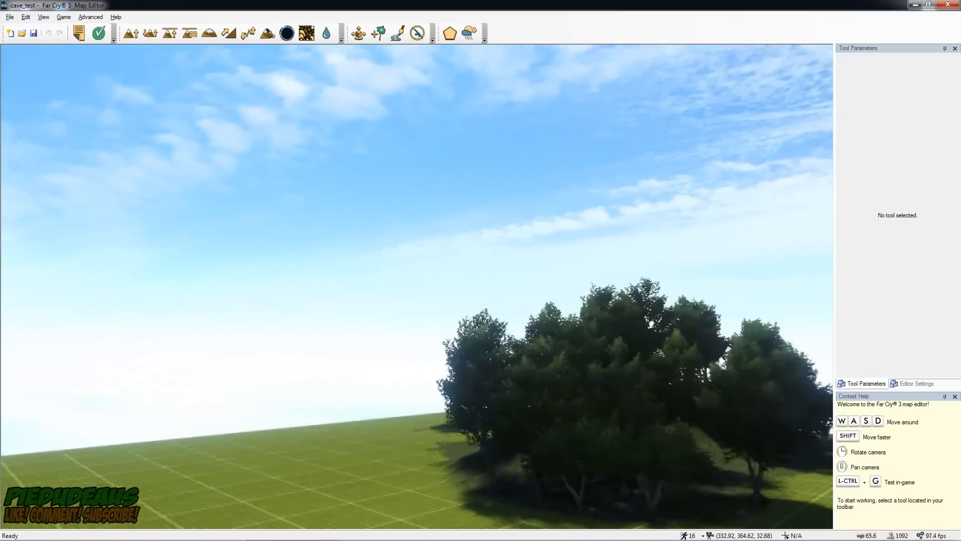
pyautogui.press('w')
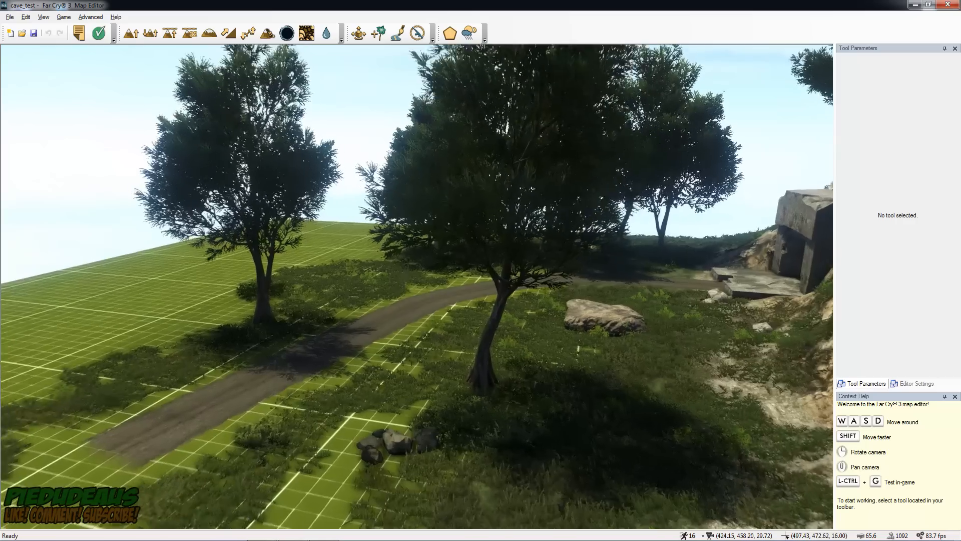
pyautogui.press('w')
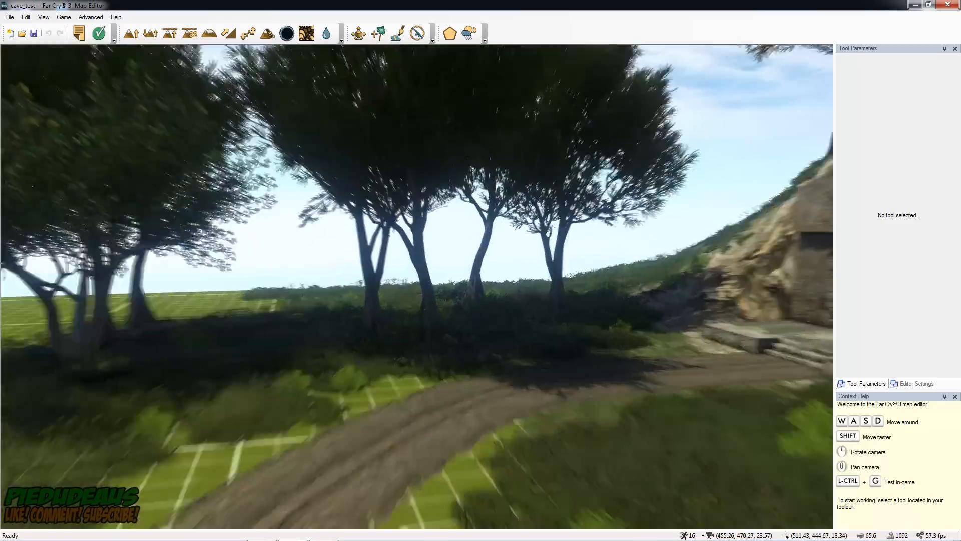
pyautogui.hotkey('ctrl', 'g')
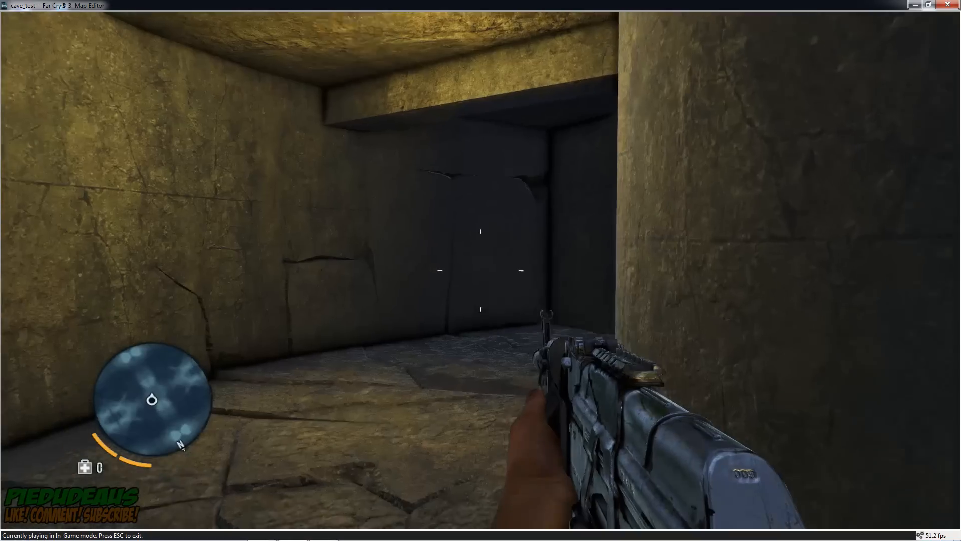
pyautogui.press('w')
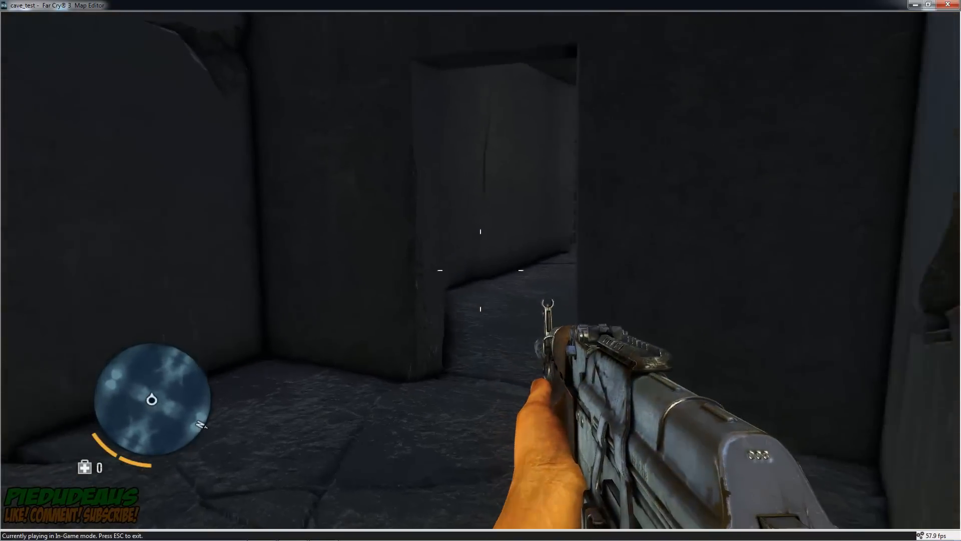
pyautogui.press('w')
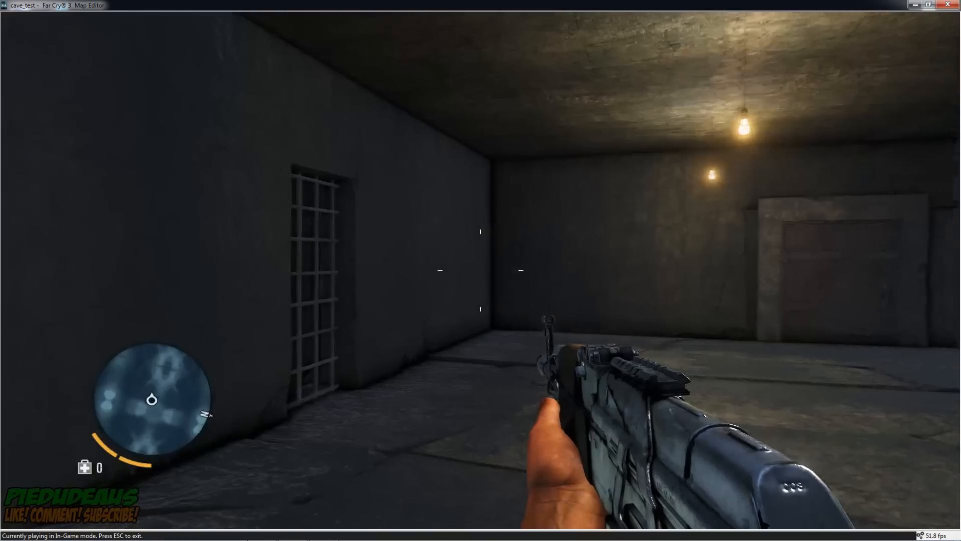
pyautogui.click(480, 270)
pyautogui.press('w')
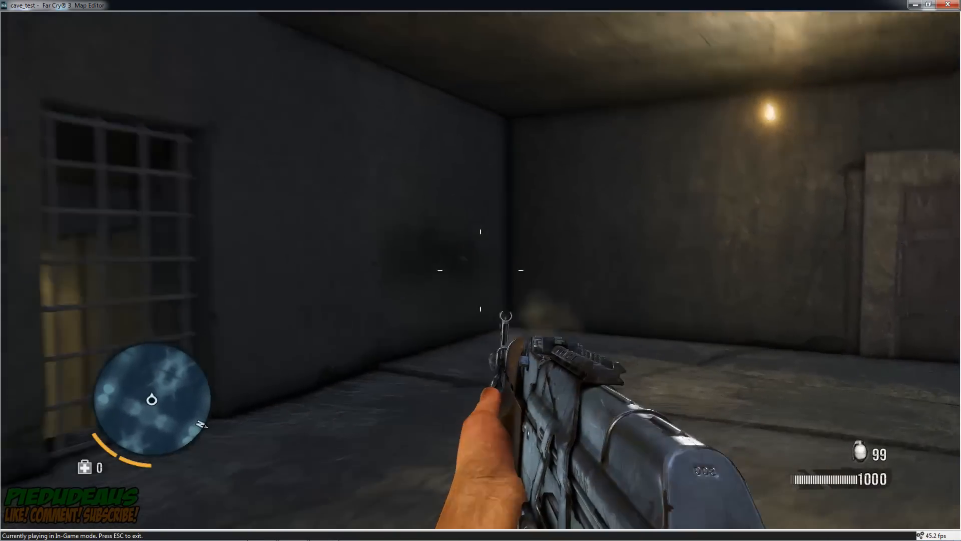
pyautogui.press('w')
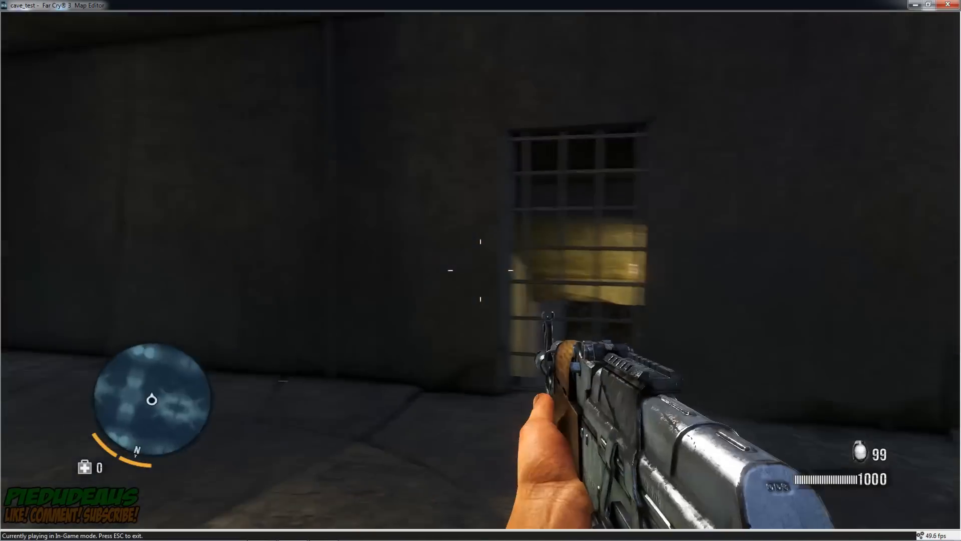
pyautogui.press('w')
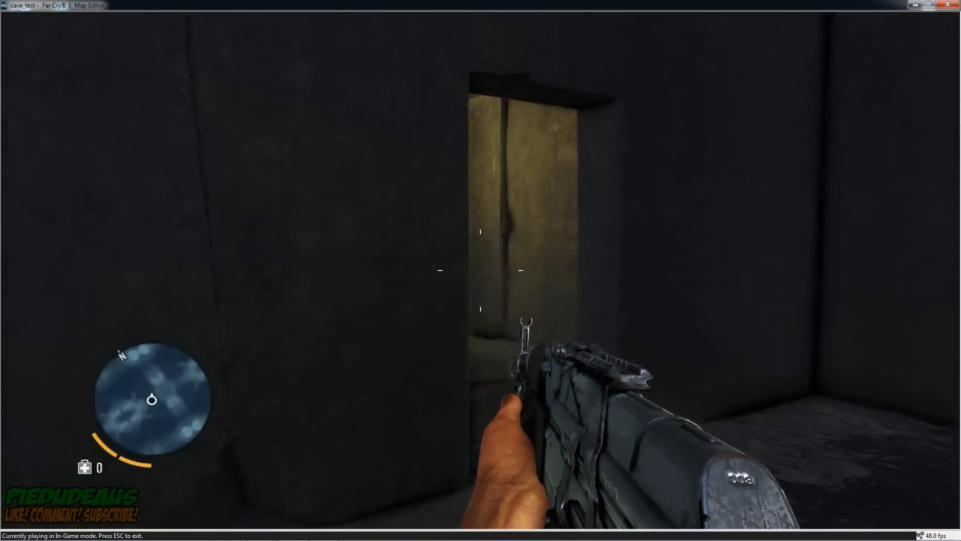
pyautogui.press('w')
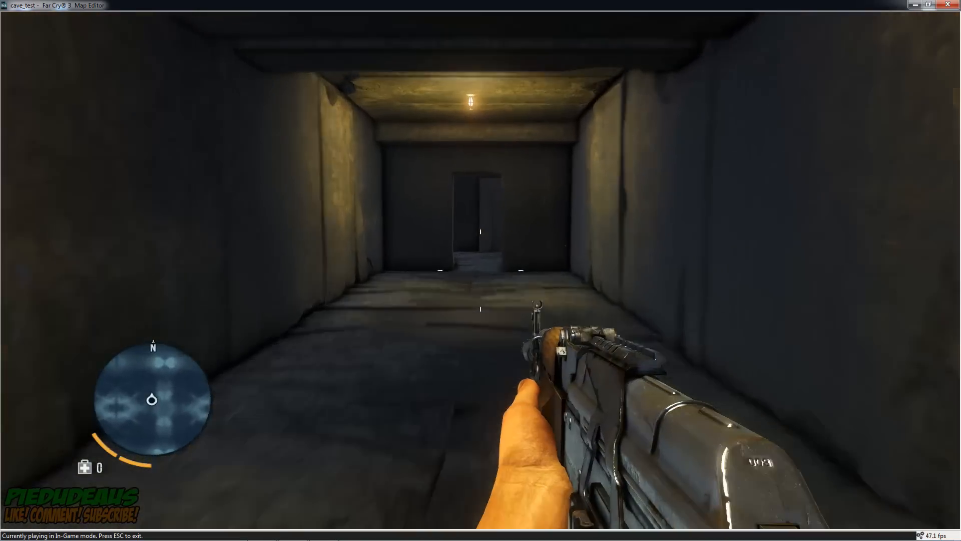
pyautogui.press('w')
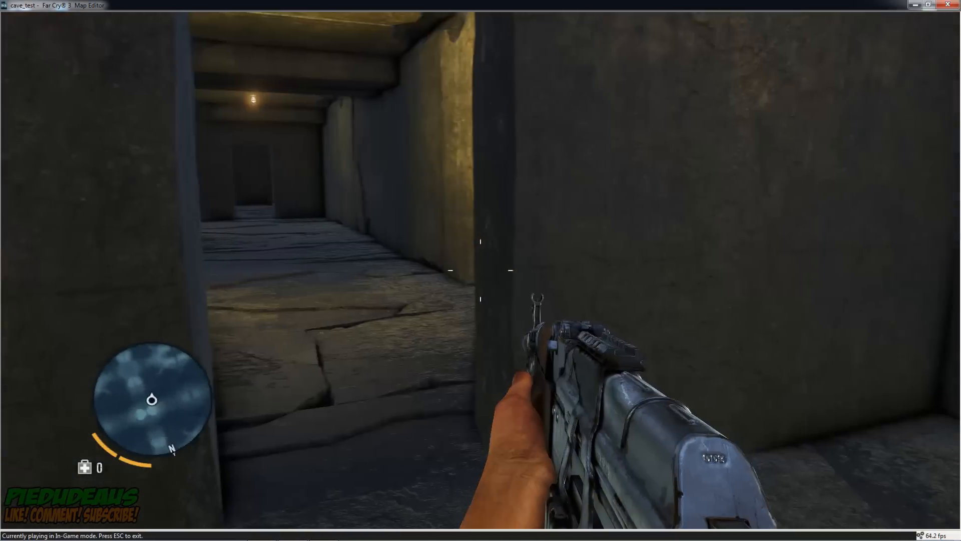
pyautogui.press('Escape')
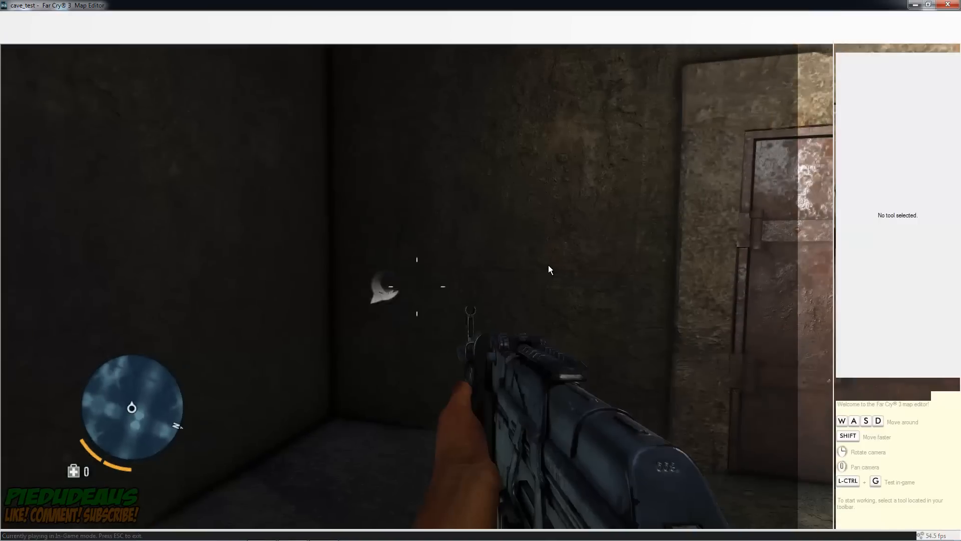
# Examine the buried bunker structure from below the terrain and its stone entrance from outside
pyautogui.press('w')
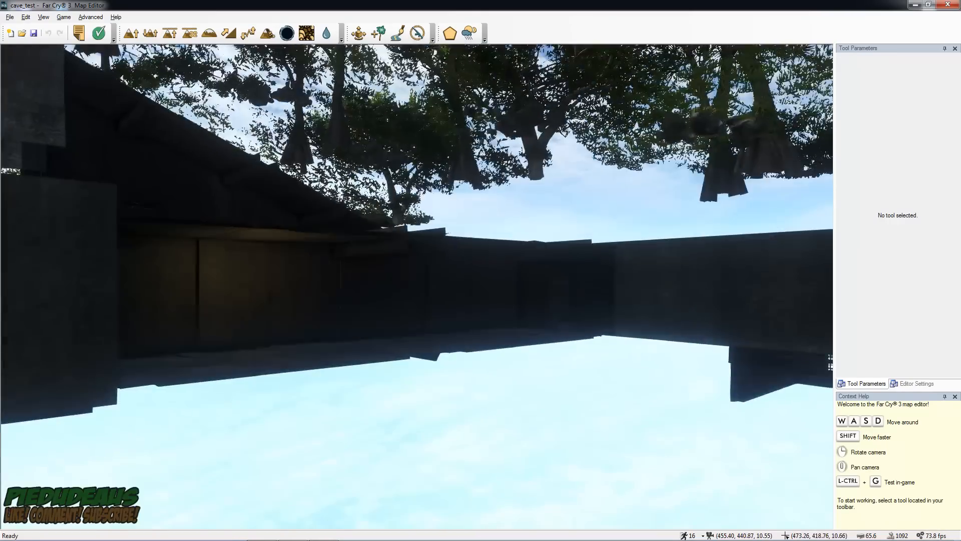
pyautogui.moveTo(511, 277); pyautogui.dragTo(330, 215, button='right')
pyautogui.press('w')
pyautogui.press('d')
pyautogui.moveTo(635, 311); pyautogui.dragTo(622, 284, button='right')
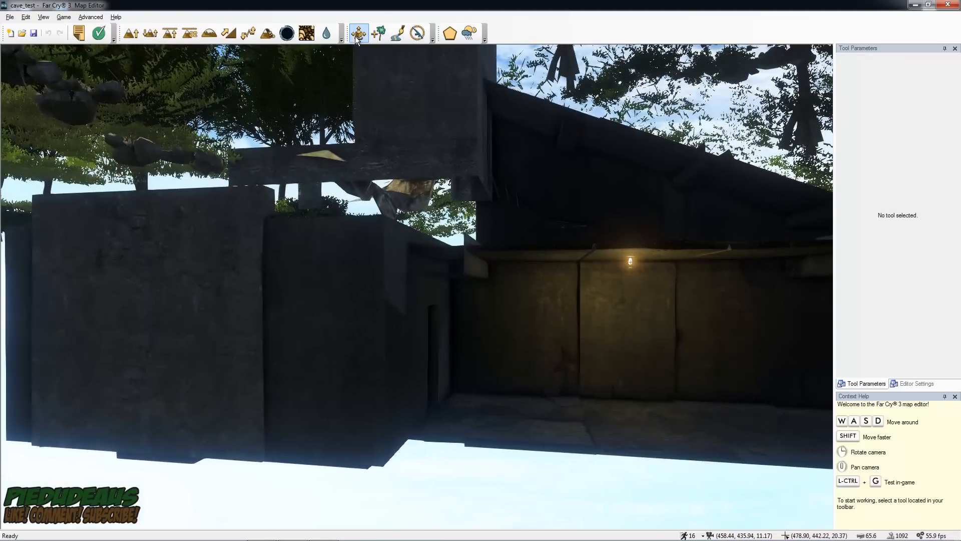
pyautogui.moveTo(594, 304); pyautogui.dragTo(505, 295, button='right')
pyautogui.press('w')
pyautogui.moveTo(593, 304)
pyautogui.mouseDown(button='right')
pyautogui.moveTo(626, 304)
pyautogui.moveTo(476, 295)
pyautogui.moveTo(594, 303)
pyautogui.moveTo(602, 317)
pyautogui.mouseUp(button='right')
pyautogui.press('d')
pyautogui.press('s')
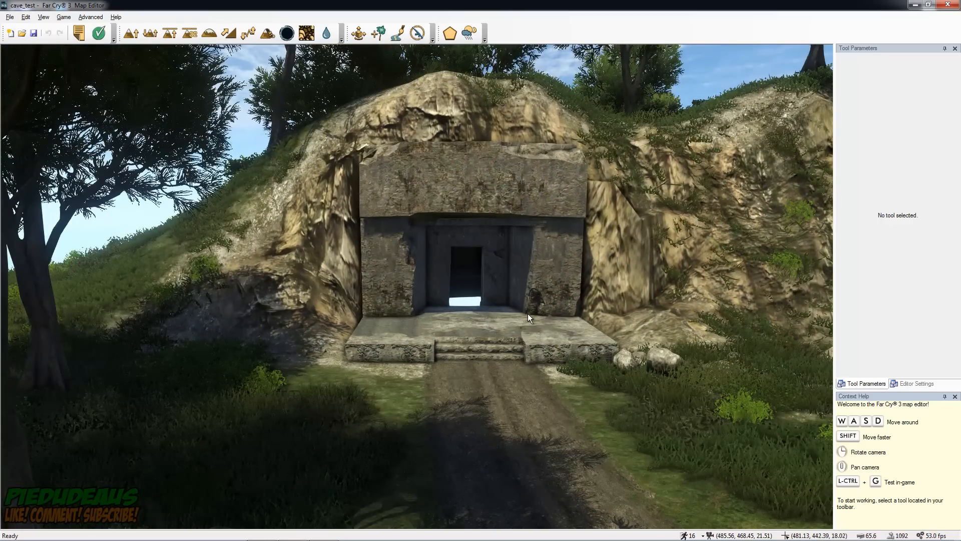
# Activate Texture Painter over the open grid ground beyond the bunker hill and set the brush radius to 37.50
pyautogui.moveTo(524, 311); pyautogui.dragTo(524, 311, button='right')
pyautogui.hotkey('shift', 'w')
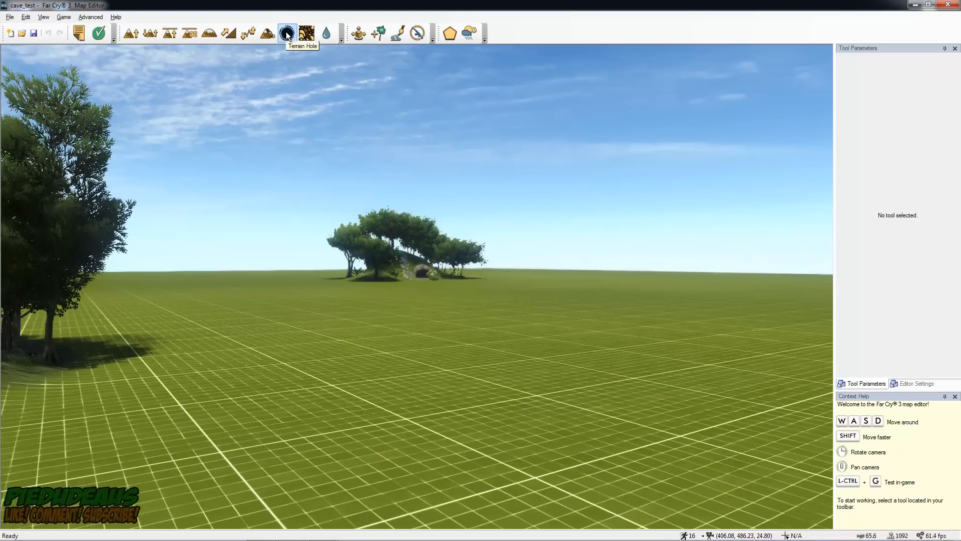
pyautogui.press('w')
pyautogui.moveTo(366, 130); pyautogui.dragTo(366, 130, button='right')
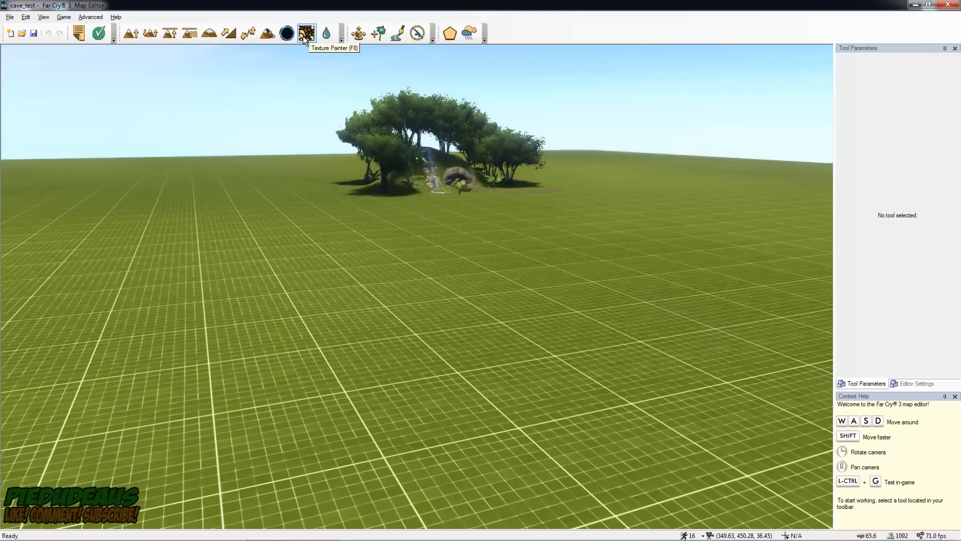
pyautogui.click(307, 33)
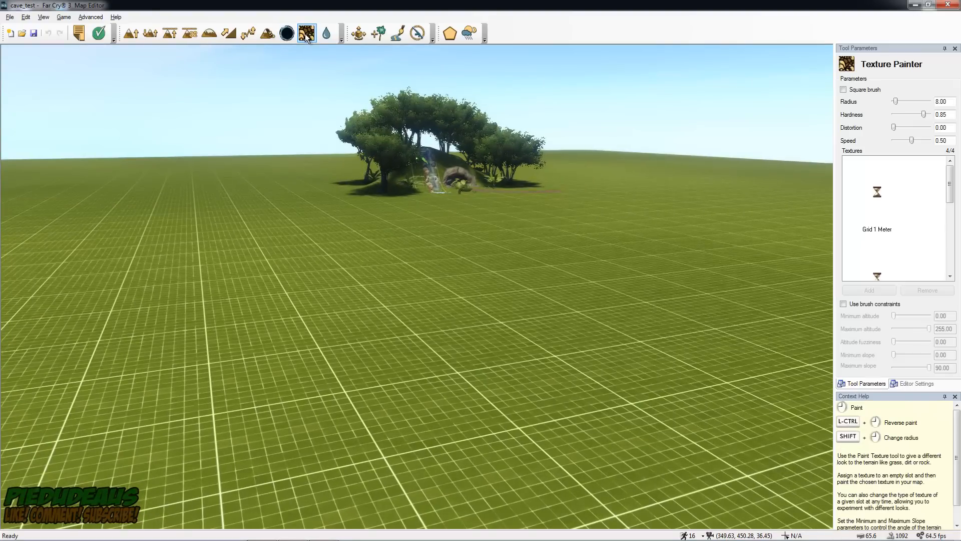
pyautogui.moveTo(573, 285); pyautogui.dragTo(573, 285, button='right')
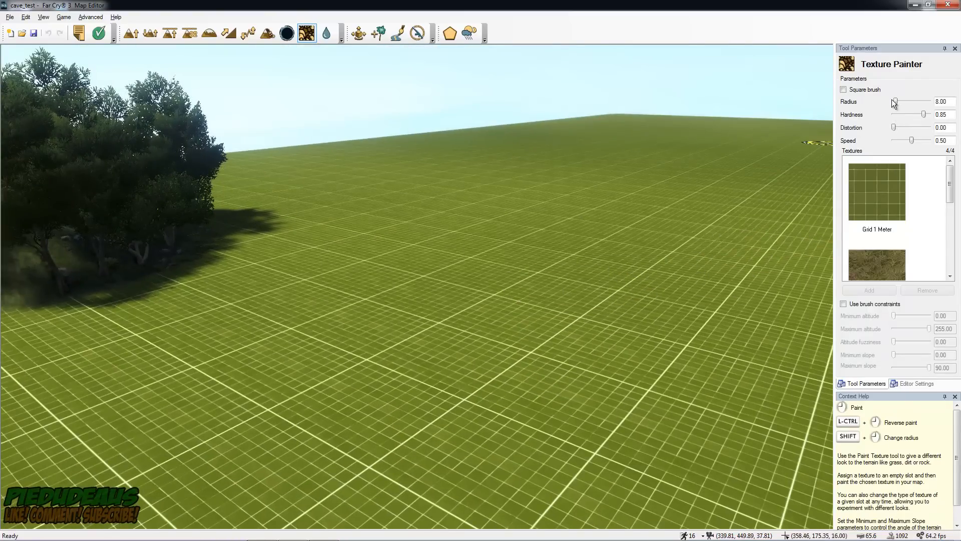
pyautogui.moveTo(895, 101); pyautogui.dragTo(904, 101)
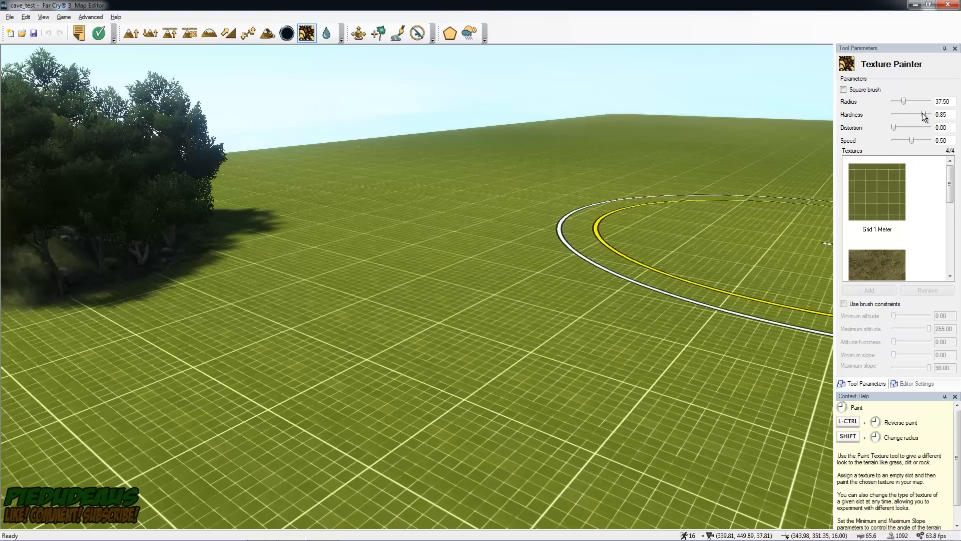
# Set the texture brush hardness to 0.83 and look through the textures assigned to the map
pyautogui.moveTo(923, 114); pyautogui.dragTo(934, 113)
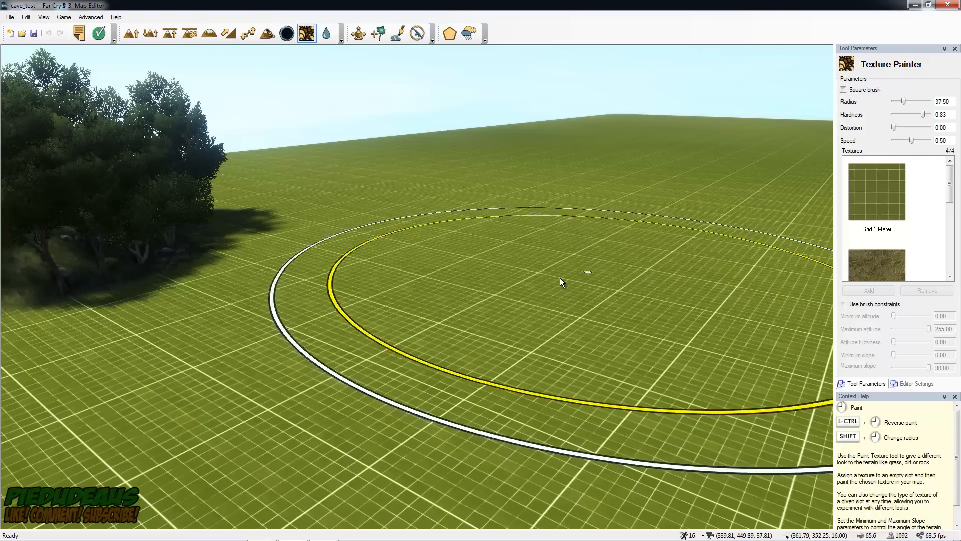
pyautogui.moveTo(950, 187); pyautogui.dragTo(946, 255)
pyautogui.click(879, 215)
# Replace the stony texture in the slot after Cliff 2 with the Rubble ground texture
pyautogui.moveTo(551, 303)
pyautogui.mouseDown(button='right')
pyautogui.moveTo(486, 290)
pyautogui.moveTo(431, 300)
pyautogui.moveTo(597, 313)
pyautogui.moveTo(636, 414)
pyautogui.moveTo(821, 450)
pyautogui.moveTo(566, 316)
pyautogui.mouseUp(button='right')
pyautogui.press('a')
pyautogui.press('w')
pyautogui.press('a')
pyautogui.press('w')
pyautogui.press('w')
pyautogui.press('a')
pyautogui.moveTo(481, 335)
pyautogui.mouseDown(button='right')
pyautogui.moveTo(620, 370)
pyautogui.moveTo(796, 386)
pyautogui.moveTo(797, 273)
pyautogui.mouseUp(button='right')
pyautogui.press('d')
pyautogui.click(869, 245)
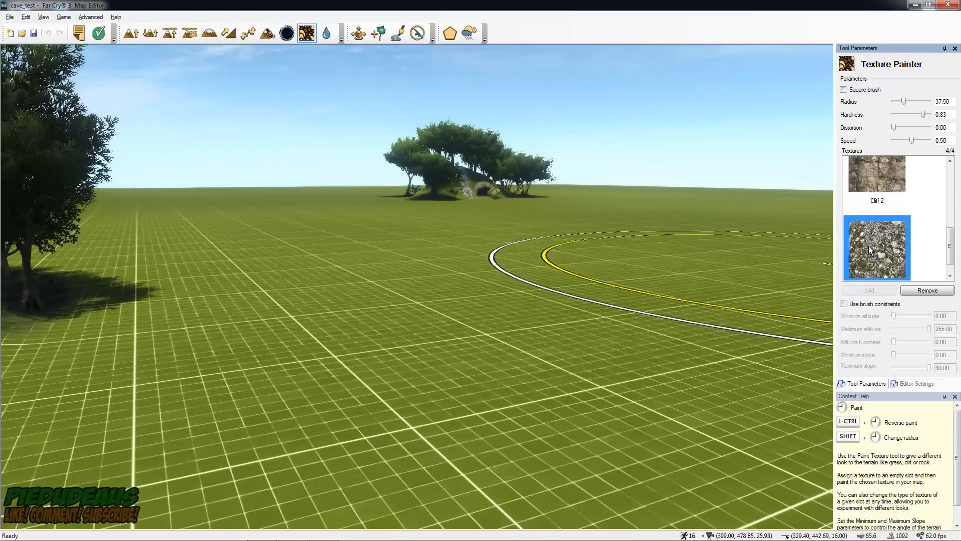
pyautogui.doubleClick(869, 245)
pyautogui.moveTo(627, 218); pyautogui.dragTo(617, 352)
pyautogui.click(372, 258)
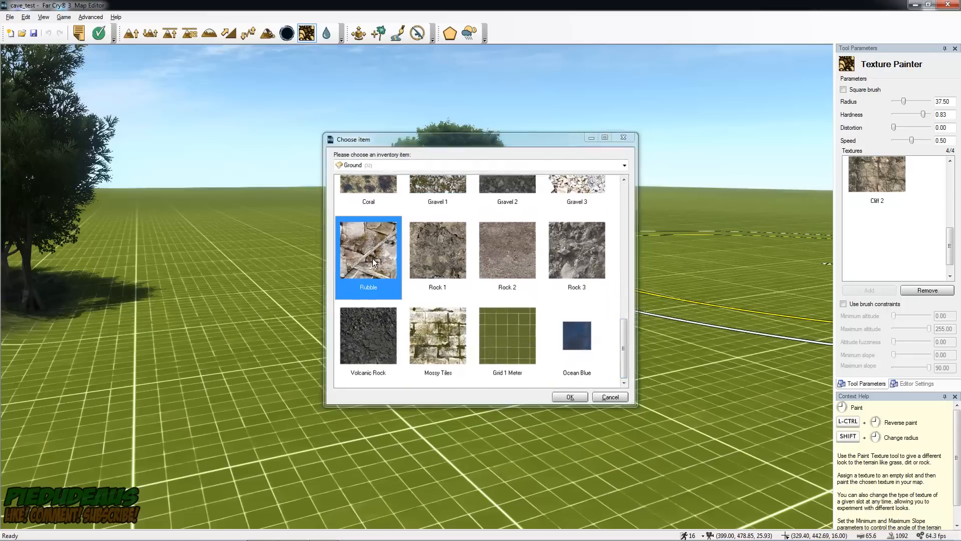
pyautogui.doubleClick(372, 258)
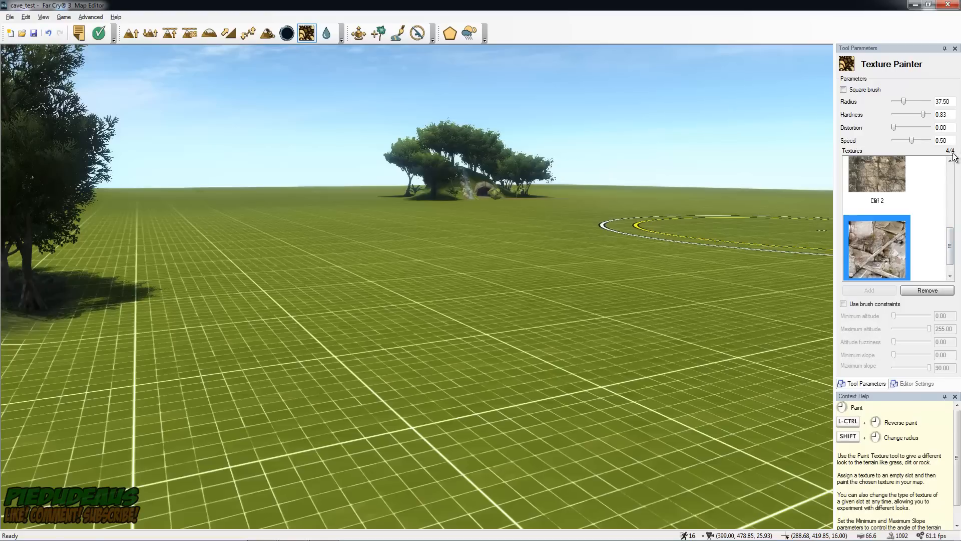
# Browse the ground textures available for the Grid 1 Meter slot, keeping its current assignment
pyautogui.moveTo(951, 250); pyautogui.dragTo(952, 182)
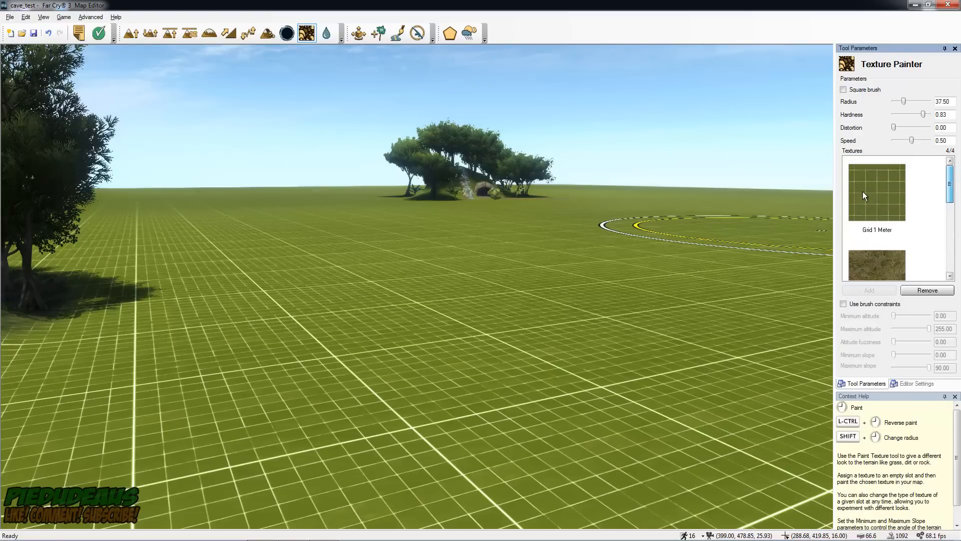
pyautogui.click(883, 201)
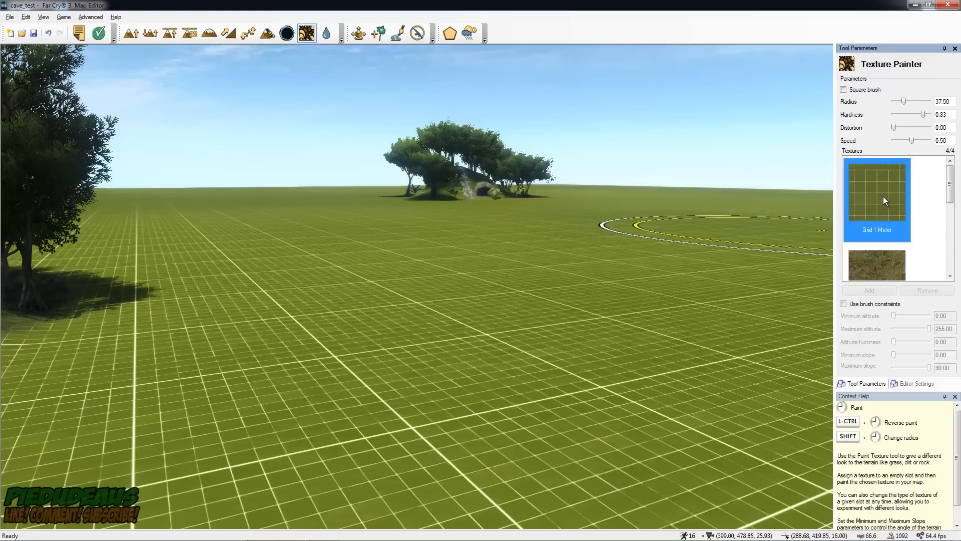
pyautogui.doubleClick(882, 196)
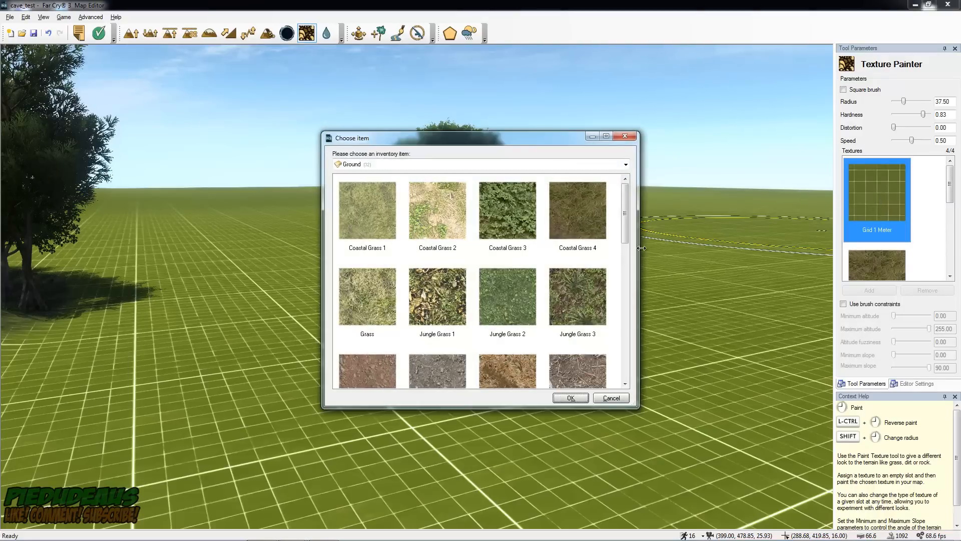
pyautogui.scroll(-10, 614, 253)
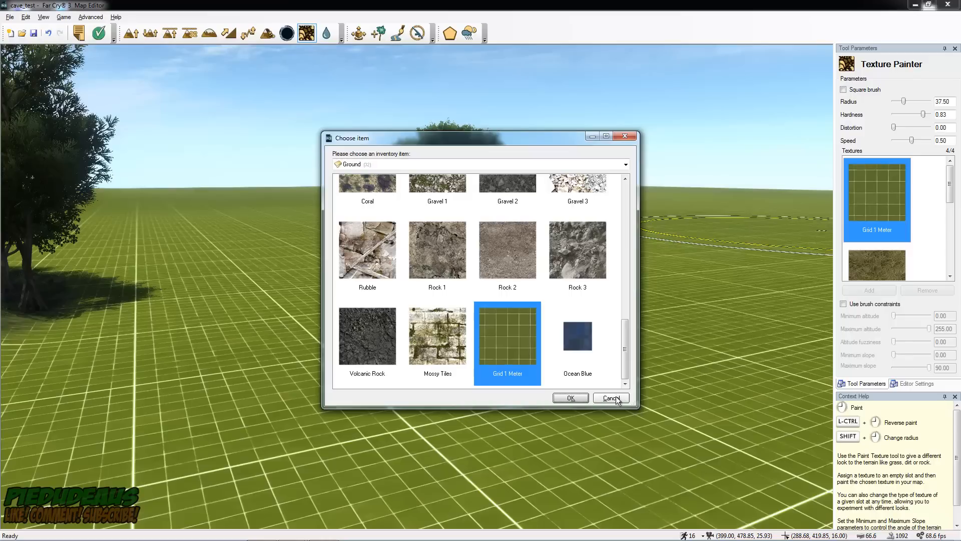
pyautogui.click(612, 398)
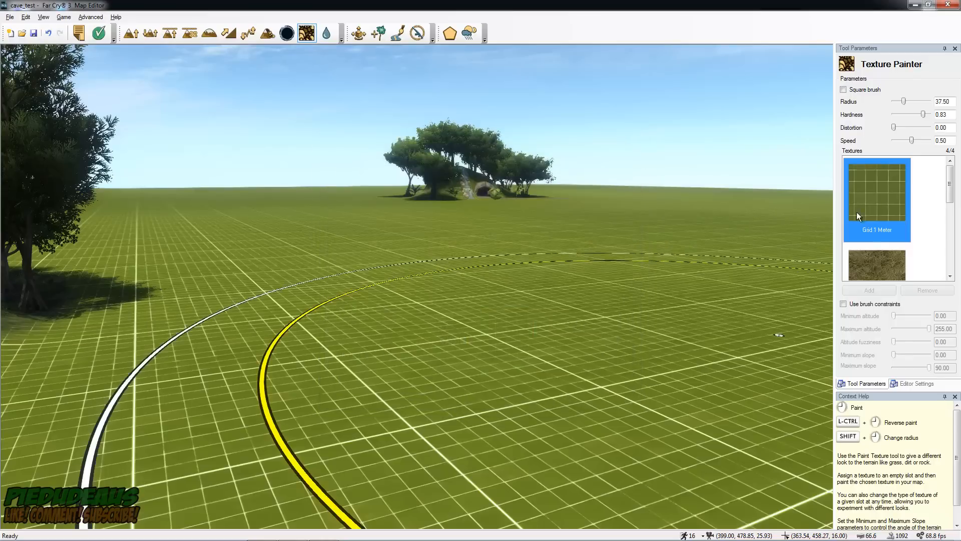
# Select the Rubble texture, set the brush radius to 7.00 and paint a round patch on the open grid ground
pyautogui.moveTo(948, 181); pyautogui.dragTo(925, 253)
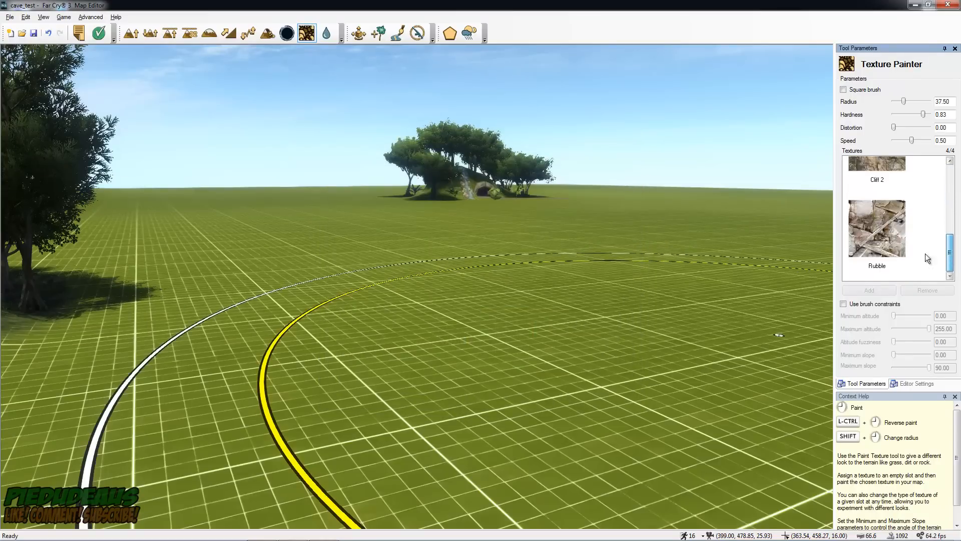
pyautogui.doubleClick(869, 236)
pyautogui.click(612, 399)
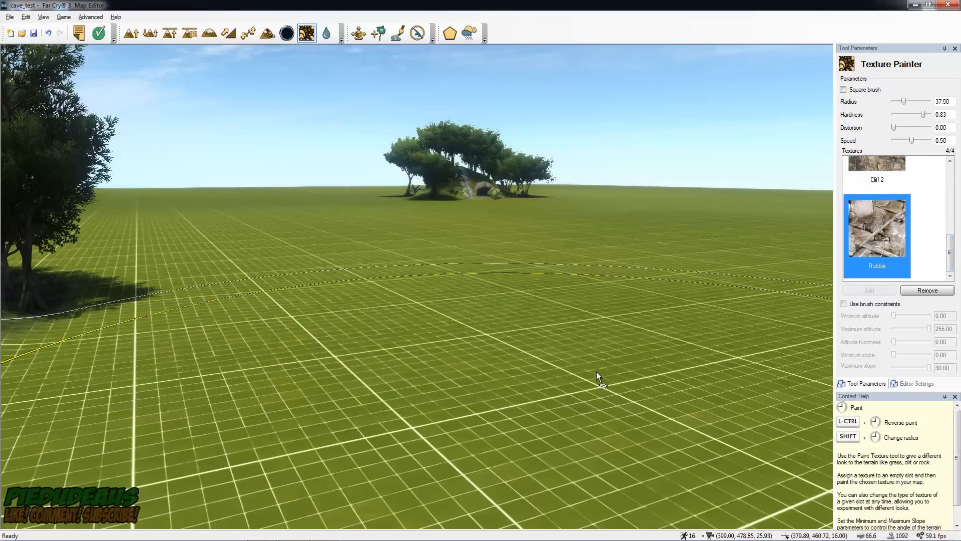
pyautogui.moveTo(898, 101); pyautogui.dragTo(894, 101)
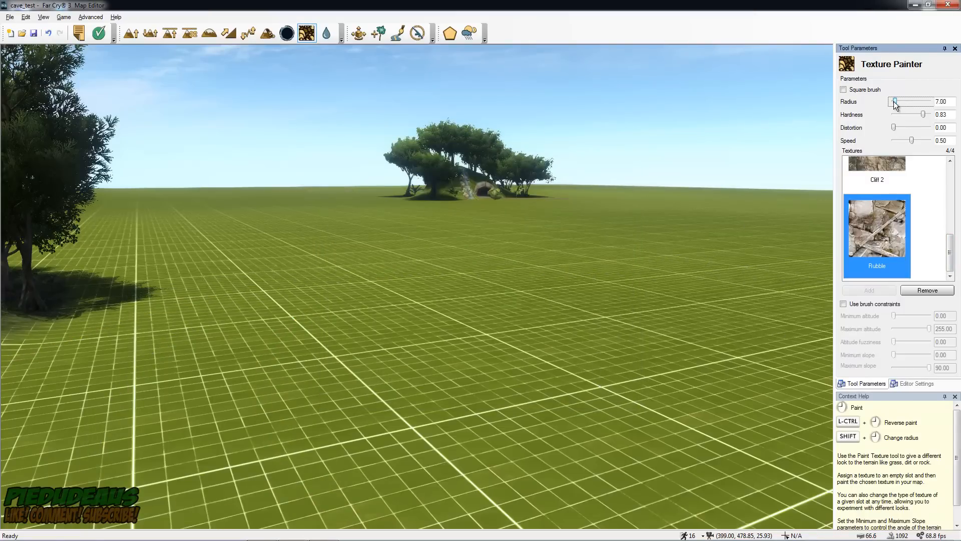
pyautogui.moveTo(444, 379)
pyautogui.mouseDown(button='right')
pyautogui.moveTo(370, 425)
pyautogui.moveTo(250, 381)
pyautogui.moveTo(190, 378)
pyautogui.moveTo(418, 288)
pyautogui.mouseUp(button='right')
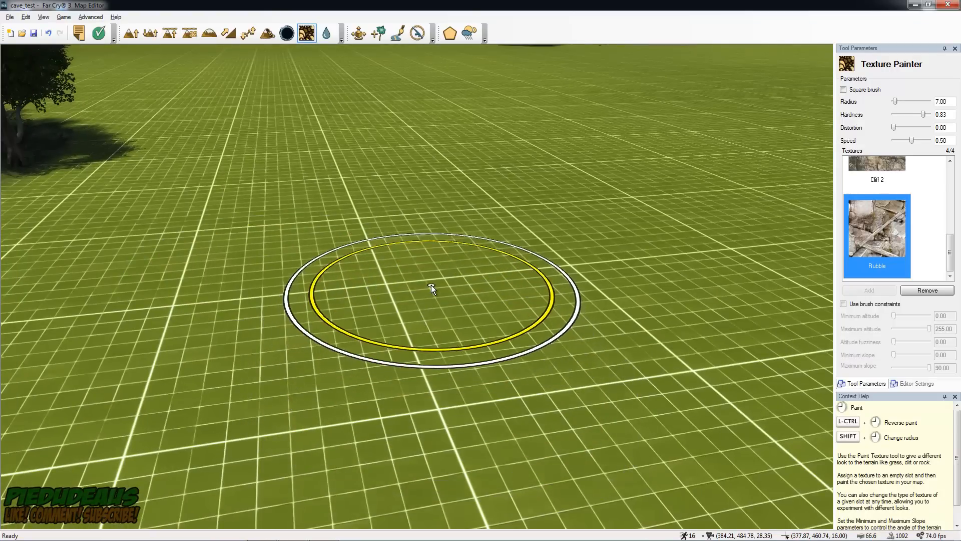
pyautogui.moveTo(422, 267)
pyautogui.mouseDown()
pyautogui.moveTo(452, 261)
pyautogui.moveTo(413, 303)
pyautogui.moveTo(416, 277)
pyautogui.mouseUp()
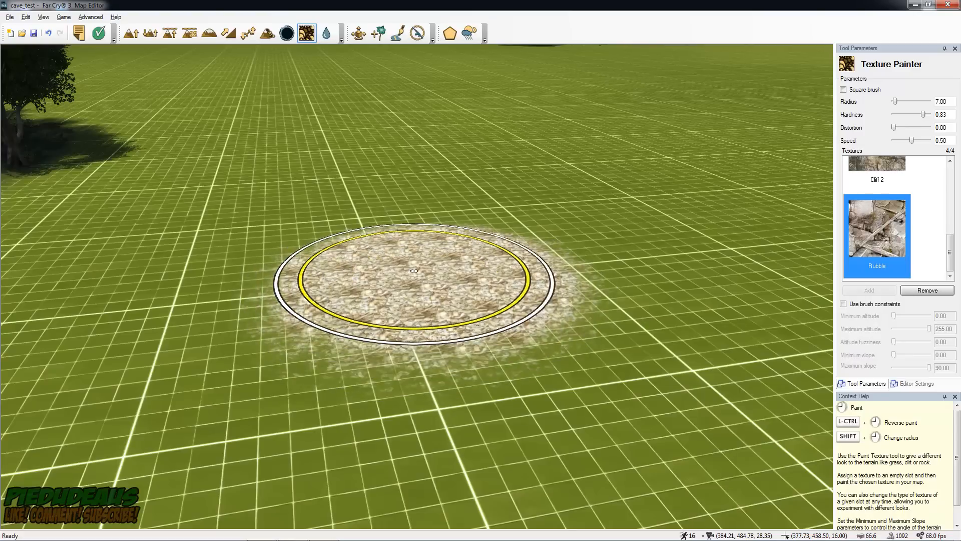
pyautogui.press('w')
pyautogui.press('w')
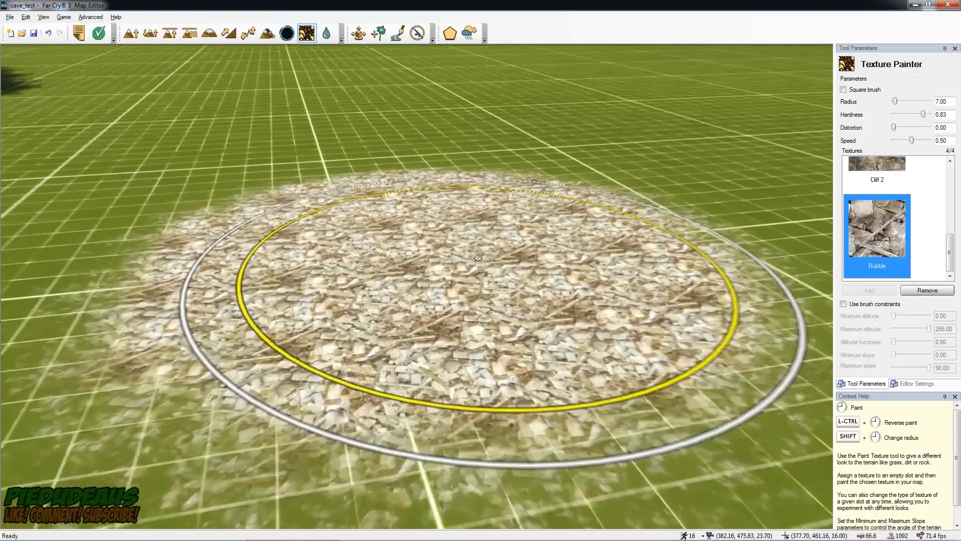
pyautogui.press('s')
pyautogui.press('s')
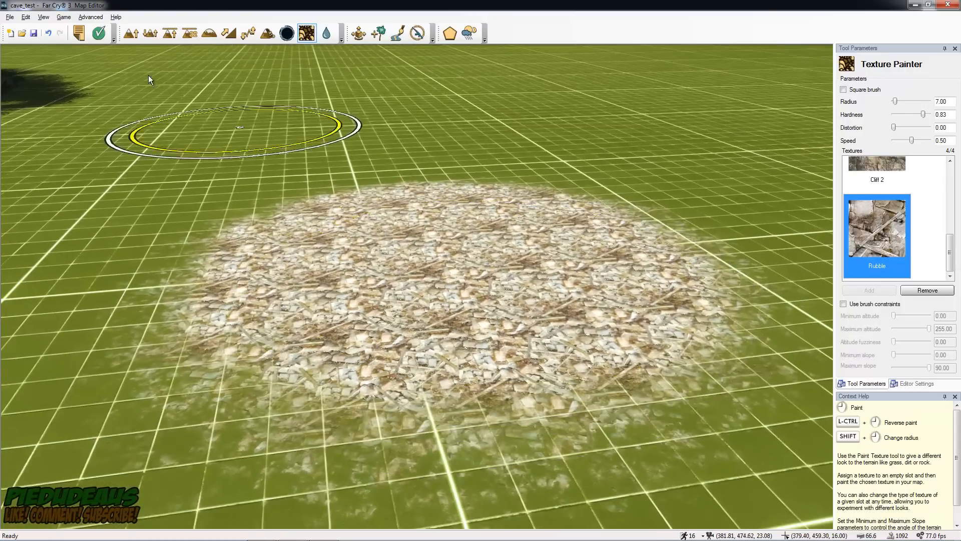
# Raise a mound on the rubble patch with Terrain Bump at a radius of 5.50
pyautogui.click(133, 38)
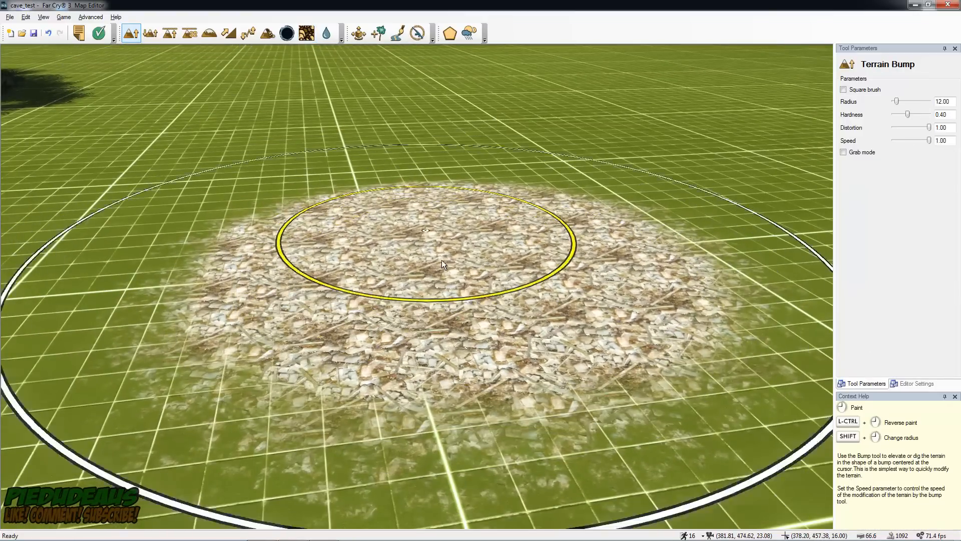
pyautogui.moveTo(895, 100); pyautogui.dragTo(893, 101)
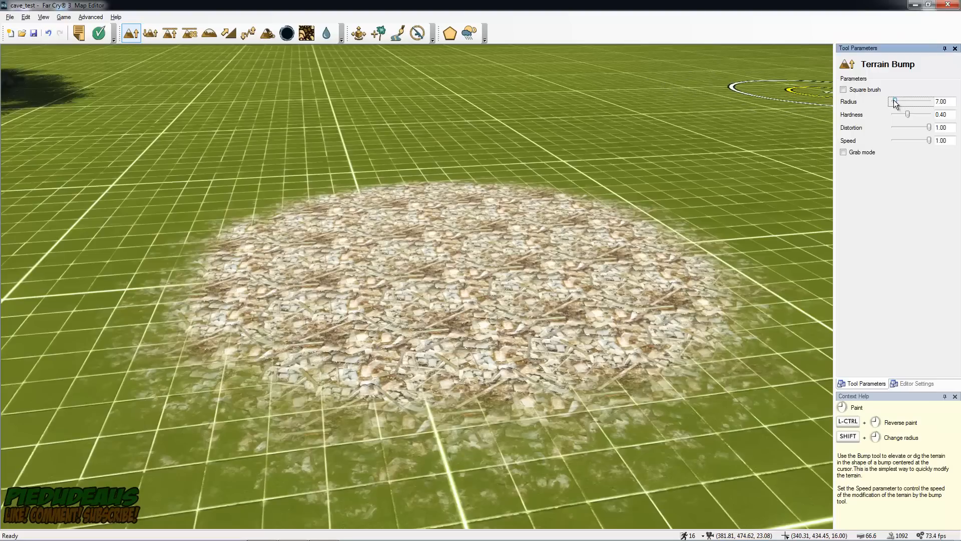
pyautogui.moveTo(455, 261); pyautogui.dragTo(459, 107)
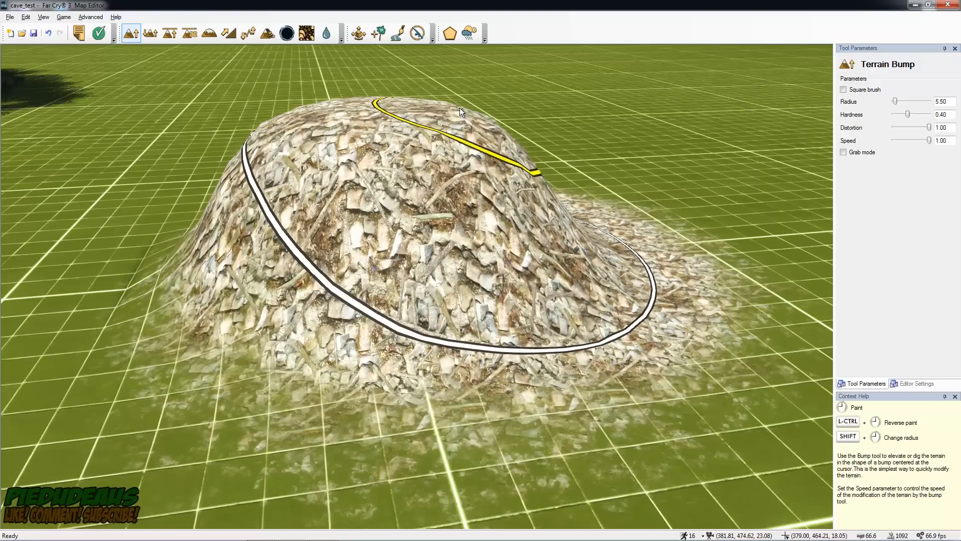
# Examine the rubble-covered mound from several sides and distances
pyautogui.press('s')
pyautogui.moveTo(459, 108)
pyautogui.mouseDown(button='right')
pyautogui.moveTo(433, 123)
pyautogui.moveTo(465, 119)
pyautogui.mouseUp(button='right')
pyautogui.press('a')
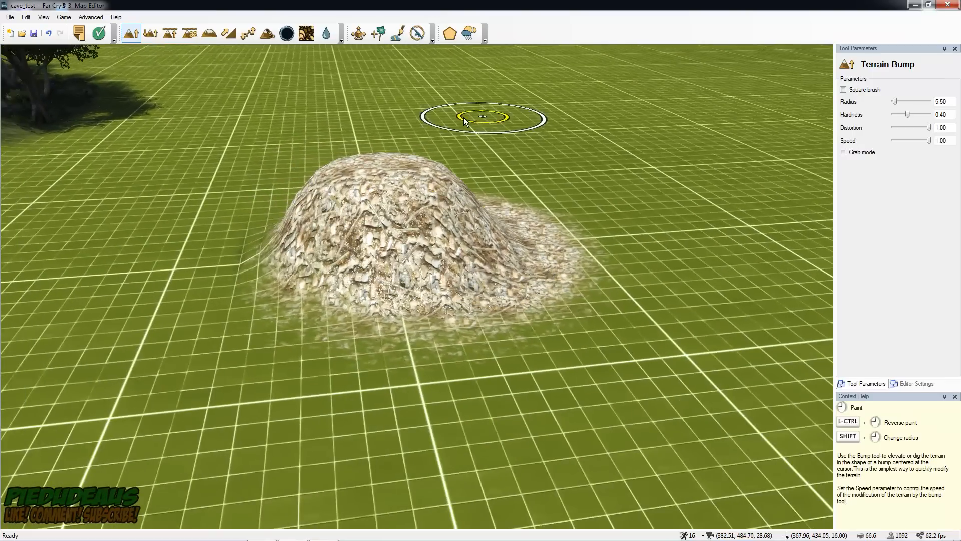
pyautogui.moveTo(568, 164)
pyautogui.mouseDown(button='right')
pyautogui.moveTo(573, 212)
pyautogui.moveTo(562, 214)
pyautogui.moveTo(564, 163)
pyautogui.mouseUp(button='right')
pyautogui.press('s')
pyautogui.press('d')
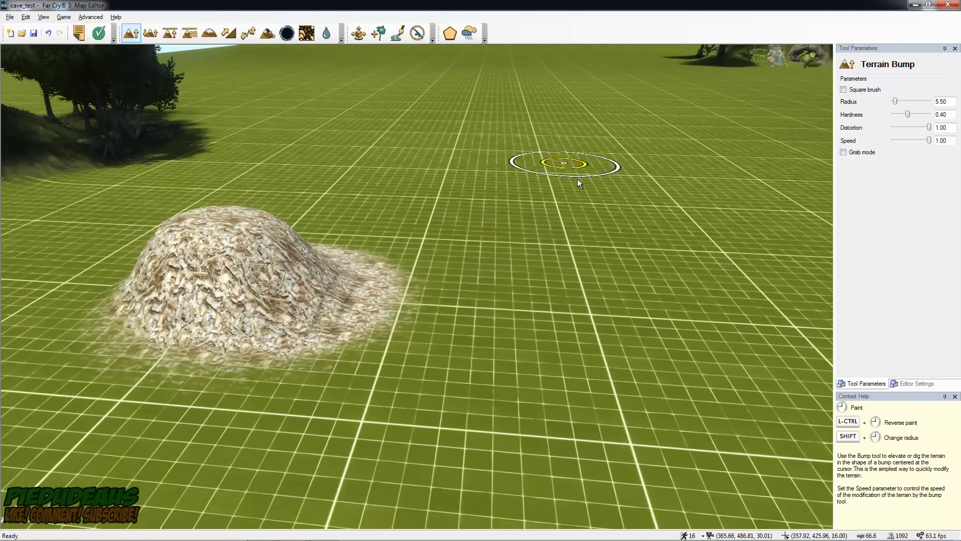
pyautogui.moveTo(529, 234)
pyautogui.mouseDown(button='right')
pyautogui.moveTo(491, 220)
pyautogui.moveTo(485, 242)
pyautogui.moveTo(512, 245)
pyautogui.mouseUp(button='right')
pyautogui.press('s')
pyautogui.press('d')
pyautogui.press('a')
pyautogui.press('w')
pyautogui.moveTo(458, 263)
pyautogui.mouseDown(button='right')
pyautogui.moveTo(505, 220)
pyautogui.moveTo(433, 281)
pyautogui.moveTo(471, 277)
pyautogui.moveTo(353, 256)
pyautogui.mouseUp(button='right')
pyautogui.press('a')
pyautogui.press('w')
pyautogui.press('d')
pyautogui.press('s')
pyautogui.press('d')
pyautogui.press('s')
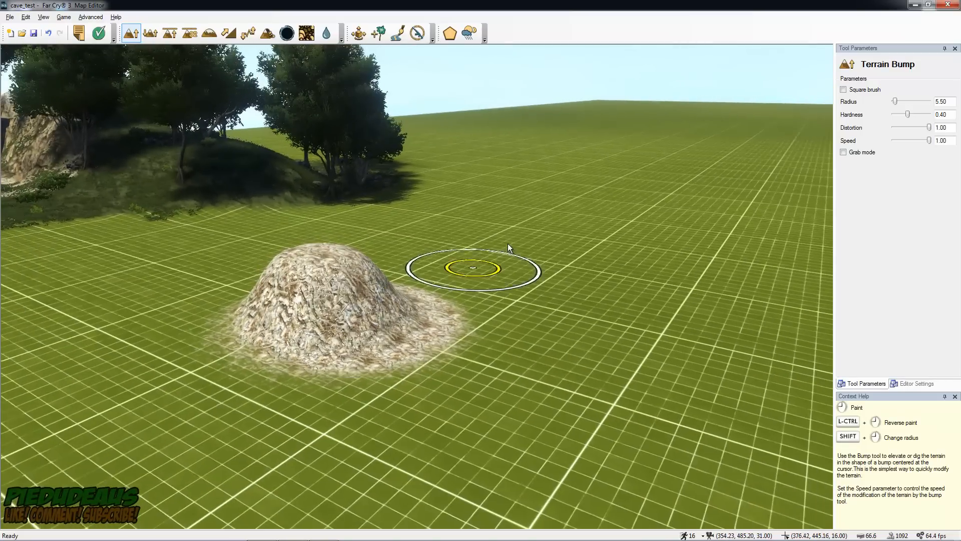
pyautogui.moveTo(517, 256)
pyautogui.mouseDown(button='right')
pyautogui.moveTo(371, 255)
pyautogui.moveTo(538, 255)
pyautogui.moveTo(522, 259)
pyautogui.mouseUp(button='right')
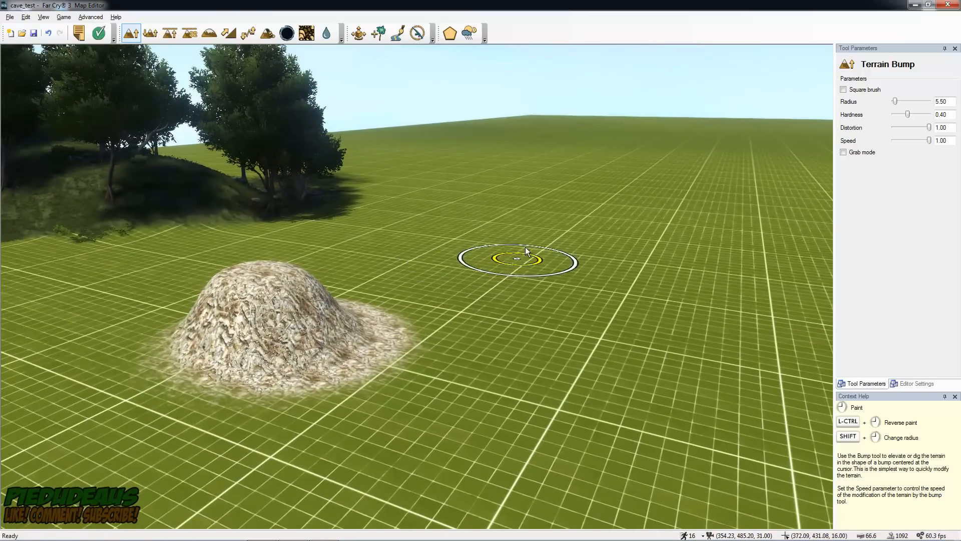
# Paint over the rubble mound with the Coastal Grass 4 texture using Texture Painter
pyautogui.click(310, 33)
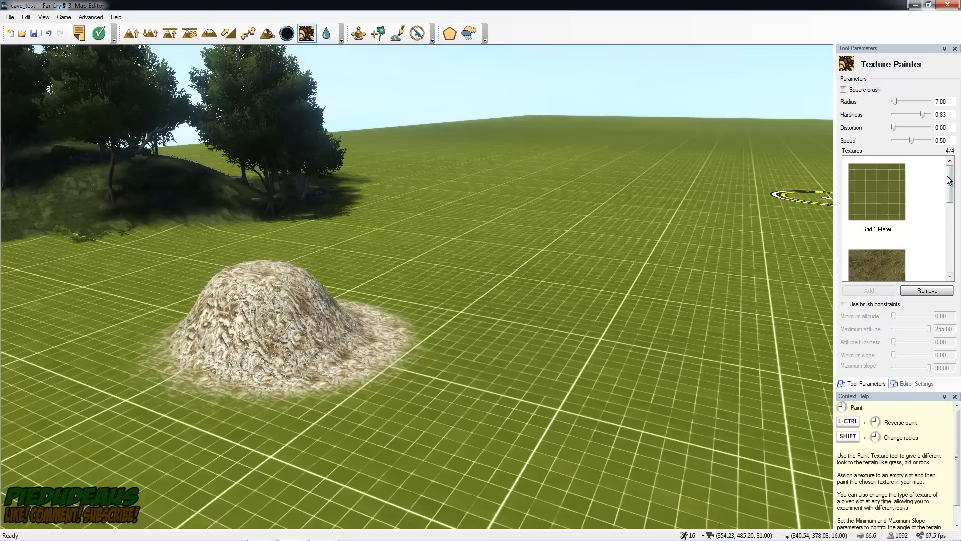
pyautogui.moveTo(297, 304)
pyautogui.mouseDown()
pyautogui.moveTo(290, 299)
pyautogui.moveTo(330, 307)
pyautogui.moveTo(191, 317)
pyautogui.moveTo(278, 306)
pyautogui.mouseUp()
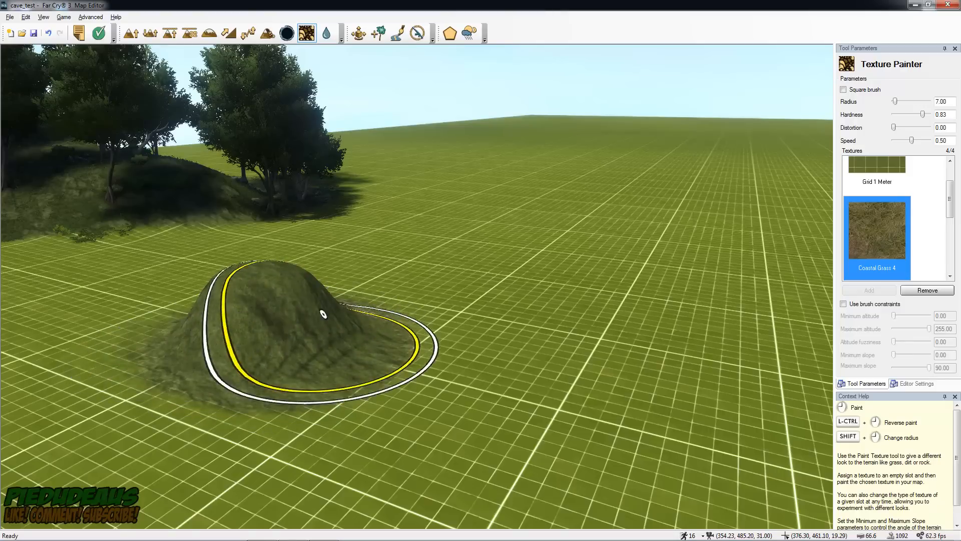
pyautogui.moveTo(501, 290)
pyautogui.mouseDown(button='right')
pyautogui.moveTo(566, 270)
pyautogui.moveTo(466, 293)
pyautogui.moveTo(508, 288)
pyautogui.mouseUp(button='right')
pyautogui.press('d')
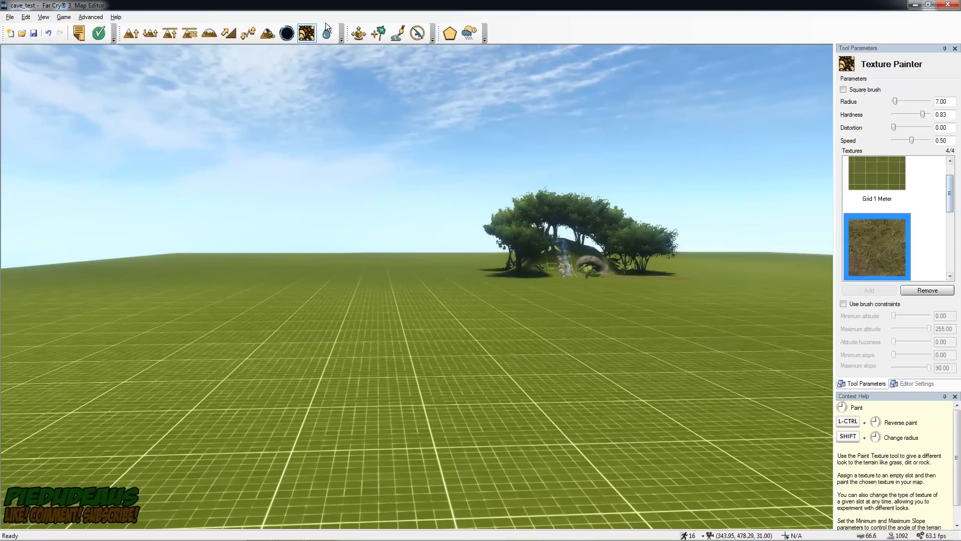
# Turn back toward the open grid ground beside the tree-covered hill and activate the Water Layers tool
pyautogui.moveTo(464, 318); pyautogui.dragTo(420, 313, button='right')
pyautogui.press('s')
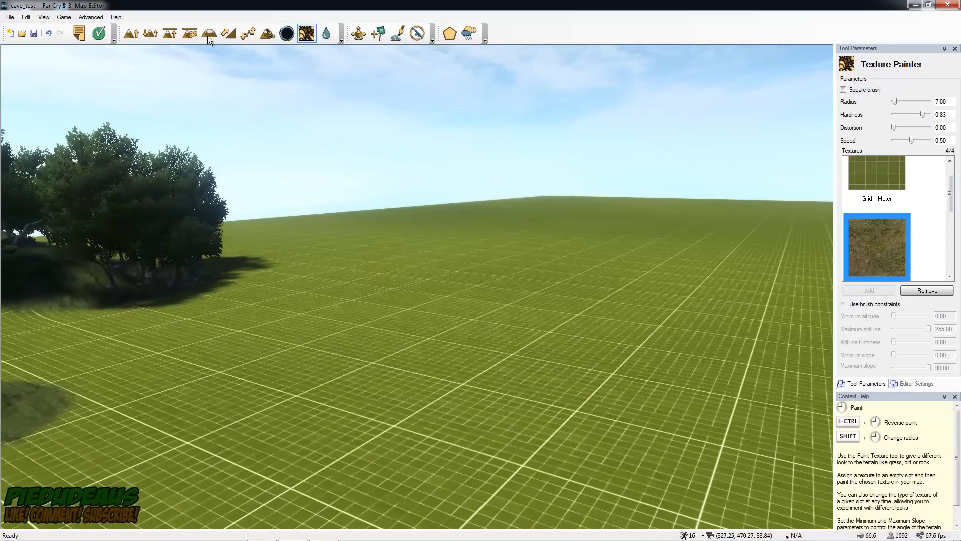
pyautogui.click(328, 33)
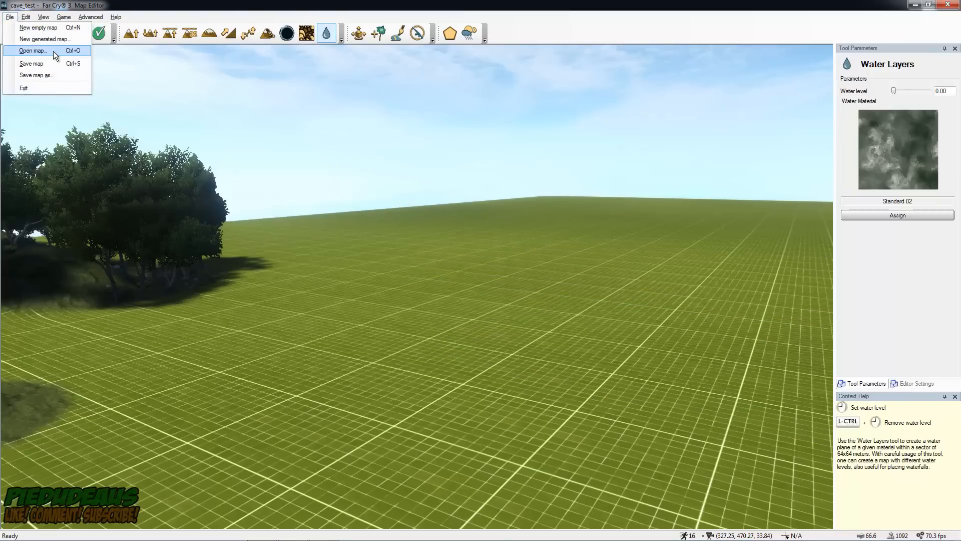
# Open the map water_levels_test2.fc3map without saving the changes to the current map
pyautogui.click(31, 51)
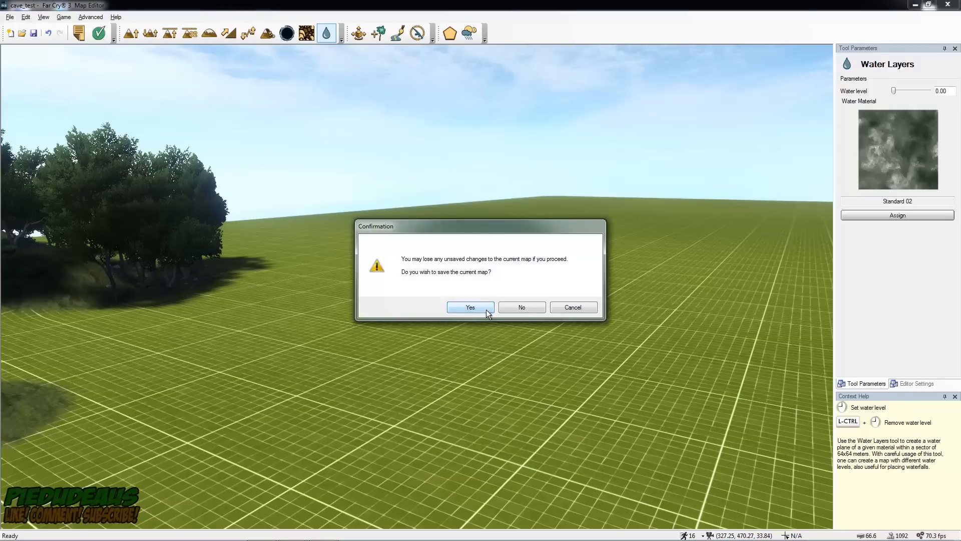
pyautogui.click(522, 307)
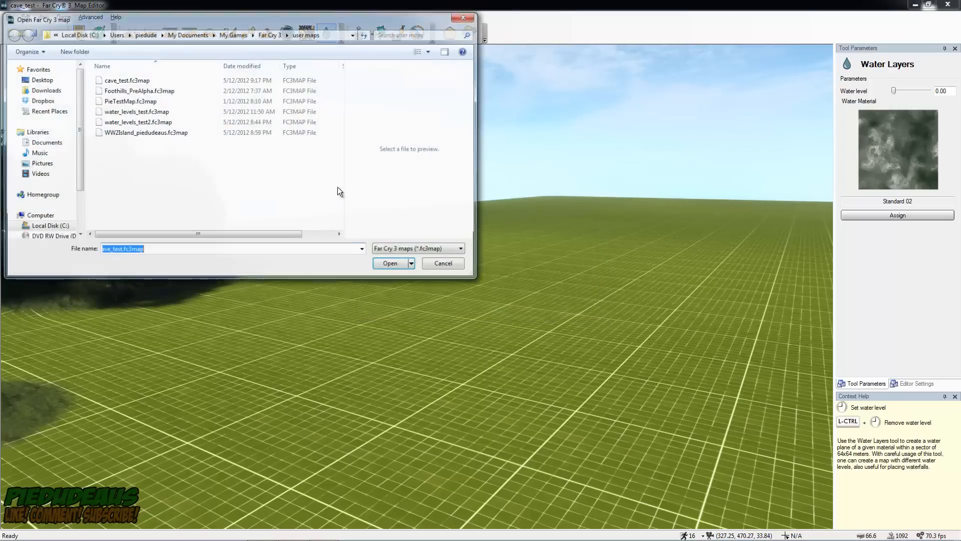
pyautogui.doubleClick(135, 122)
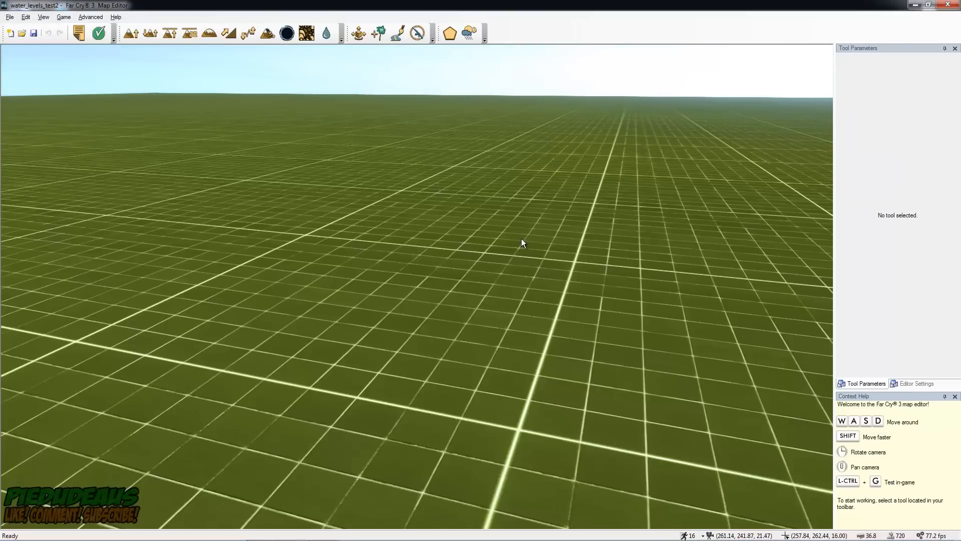
# Fly to the rock cliff with the waterfall and examine the upper water plane behind it
pyautogui.moveTo(522, 252); pyautogui.dragTo(650, 86, button='right')
pyautogui.press('w')
pyautogui.moveTo(522, 190); pyautogui.dragTo(675, 240, button='right')
pyautogui.press('w')
pyautogui.press('s')
pyautogui.moveTo(538, 259)
pyautogui.mouseDown(button='right')
pyautogui.moveTo(551, 259)
pyautogui.moveTo(534, 260)
pyautogui.moveTo(508, 213)
pyautogui.moveTo(551, 218)
pyautogui.moveTo(516, 185)
pyautogui.moveTo(525, 178)
pyautogui.moveTo(513, 225)
pyautogui.moveTo(542, 271)
pyautogui.mouseUp(button='right')
pyautogui.press('s')
pyautogui.press('w')
pyautogui.press('s')
pyautogui.moveTo(497, 235); pyautogui.dragTo(491, 258, button='right')
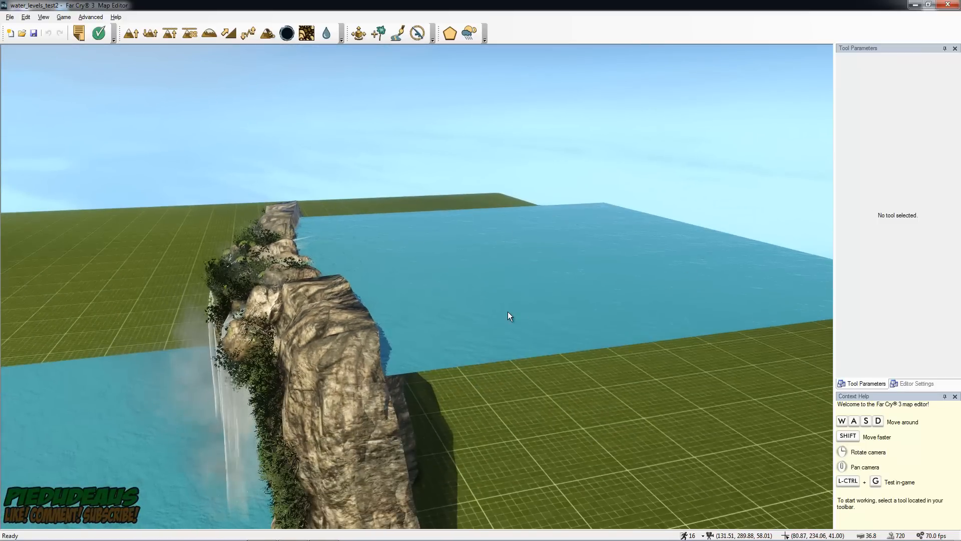
# Examine the waterfall cliff and its two water levels from the side and from the front
pyautogui.moveTo(508, 310); pyautogui.dragTo(405, 328, button='right')
pyautogui.press('a')
pyautogui.press('s')
pyautogui.moveTo(419, 287); pyautogui.dragTo(419, 310, button='right')
pyautogui.press('s')
pyautogui.press('a')
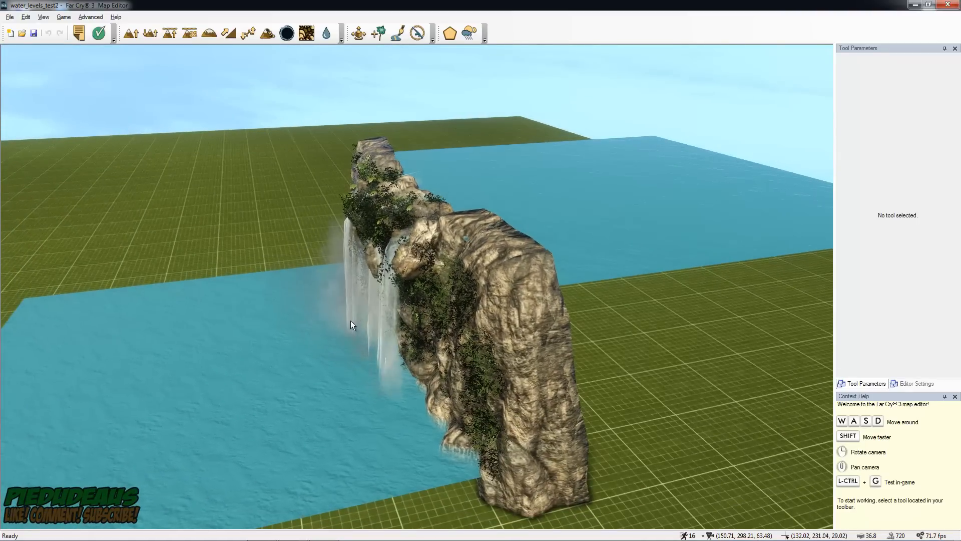
pyautogui.moveTo(351, 319); pyautogui.dragTo(352, 322, button='right')
pyautogui.press('s')
pyautogui.press('a')
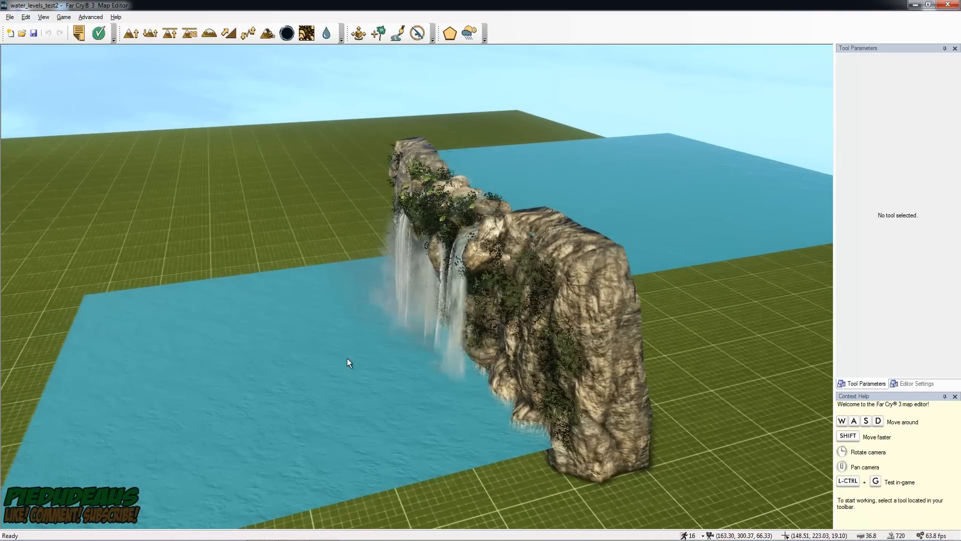
pyautogui.press('a')
pyautogui.press('s')
pyautogui.moveTo(413, 310); pyautogui.dragTo(462, 308, button='right')
pyautogui.press('w')
pyautogui.press('a')
pyautogui.press('a')
pyautogui.press('s')
pyautogui.press('s')
pyautogui.press('a')
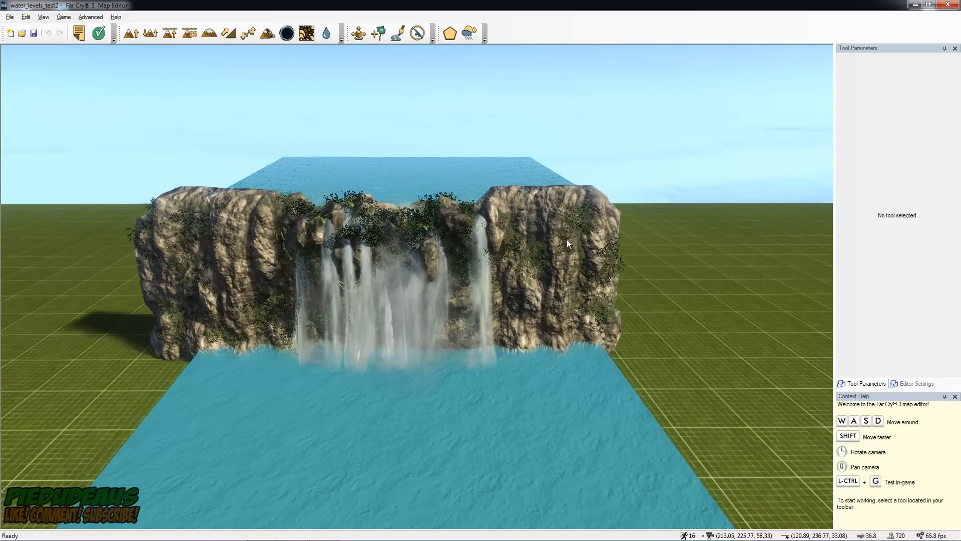
# Fly over the cliff to the upper water plane behind the waterfall and enter in-game mode
pyautogui.press('w')
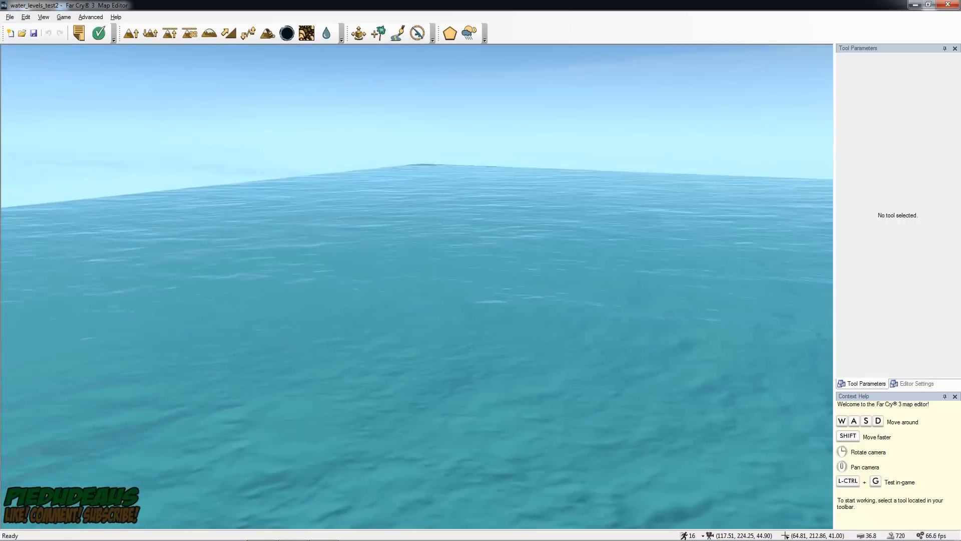
pyautogui.moveTo(451, 197); pyautogui.dragTo(230, 197, button='right')
pyautogui.hotkey('ctrl', 'g')
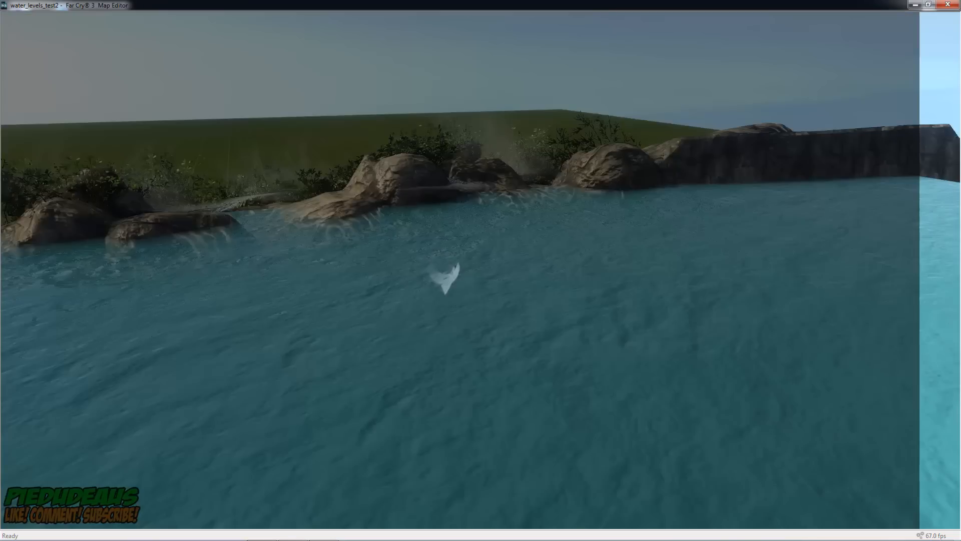
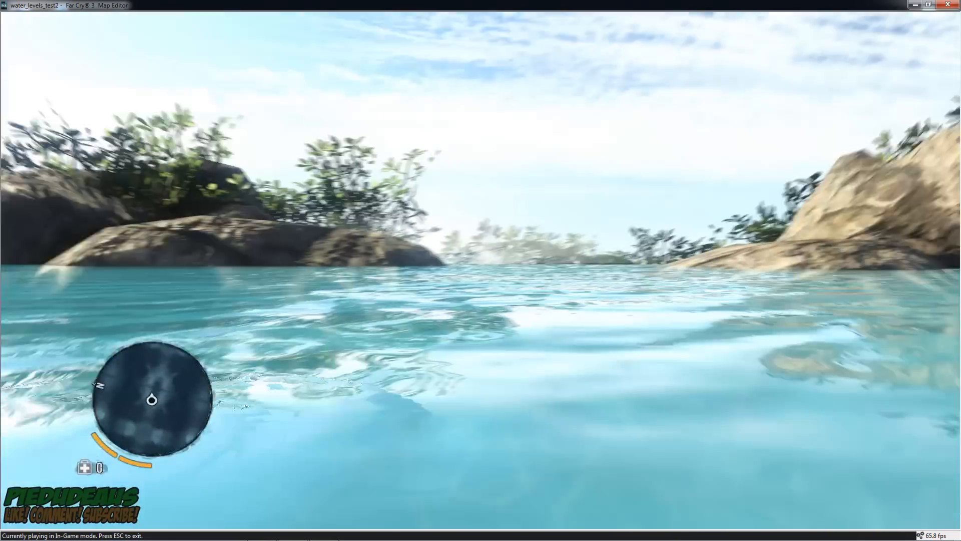
# Swim over the waterfall's edge down to the lower pool, look back at the falls and leave in-game mode
pyautogui.press('w')
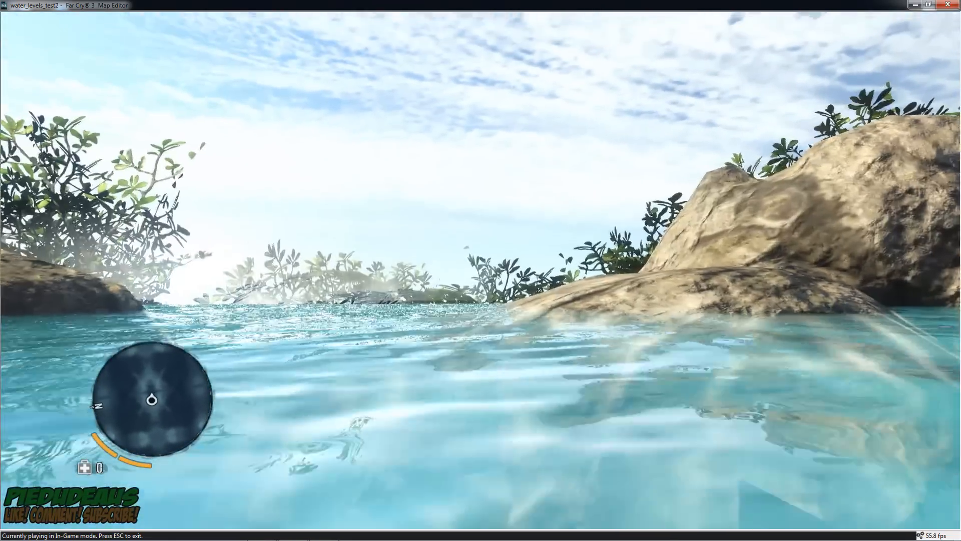
pyautogui.press('w')
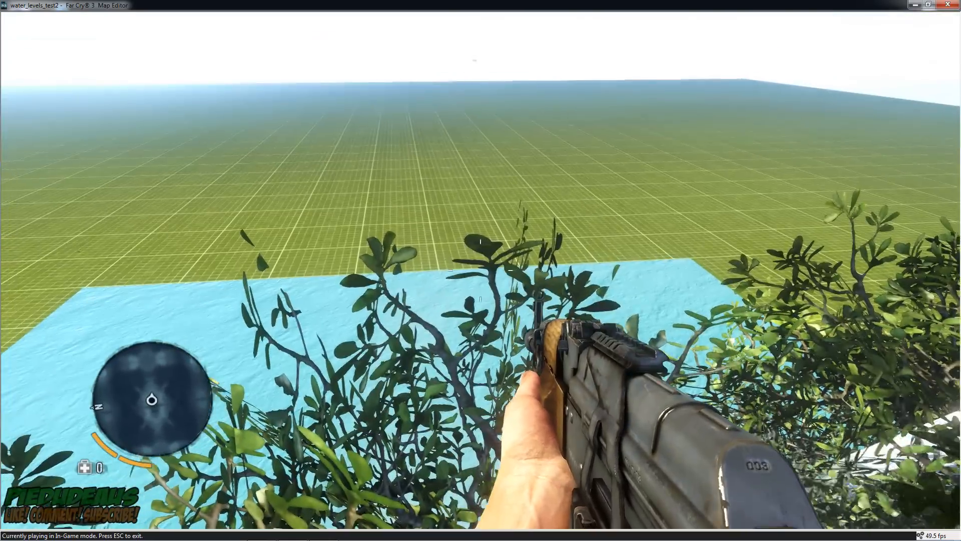
pyautogui.press('w')
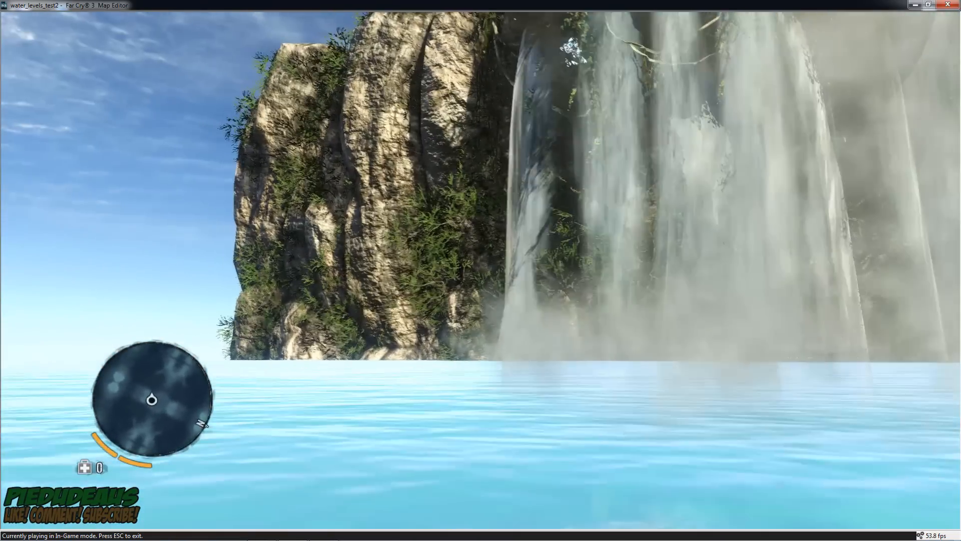
pyautogui.press('Escape')
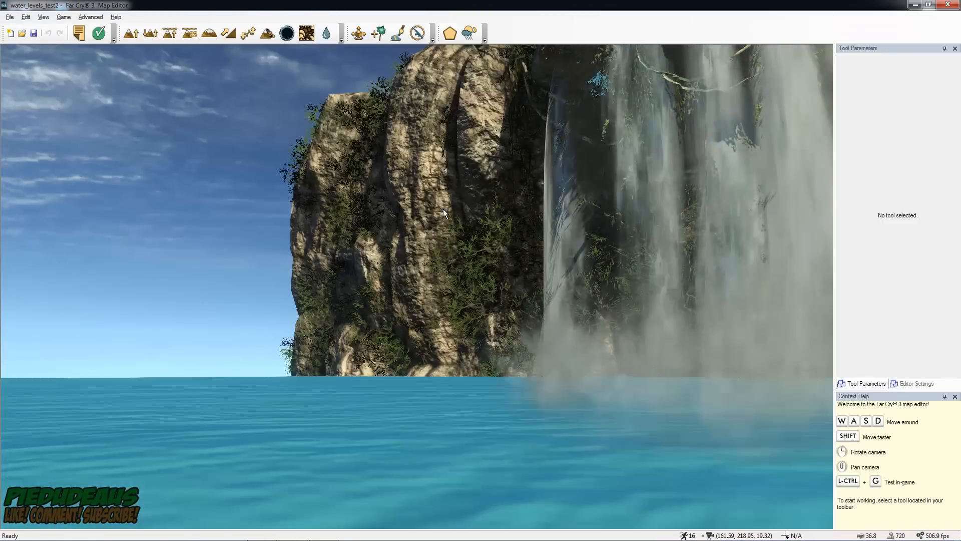
# Open the map water_levels_test without saving the changes to the current map
pyautogui.moveTo(446, 214); pyautogui.dragTo(446, 273, button='right')
pyautogui.press('w')
pyautogui.press('s')
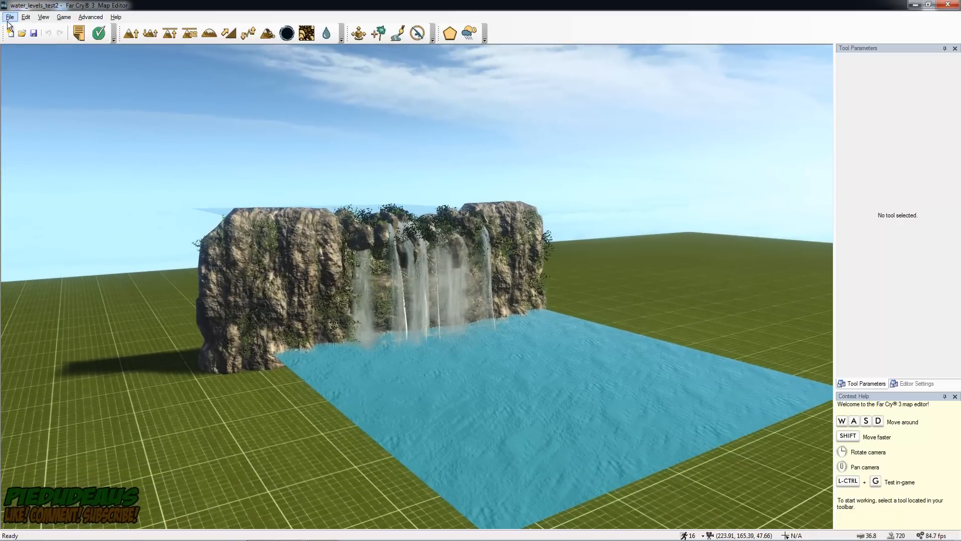
pyautogui.click(38, 50)
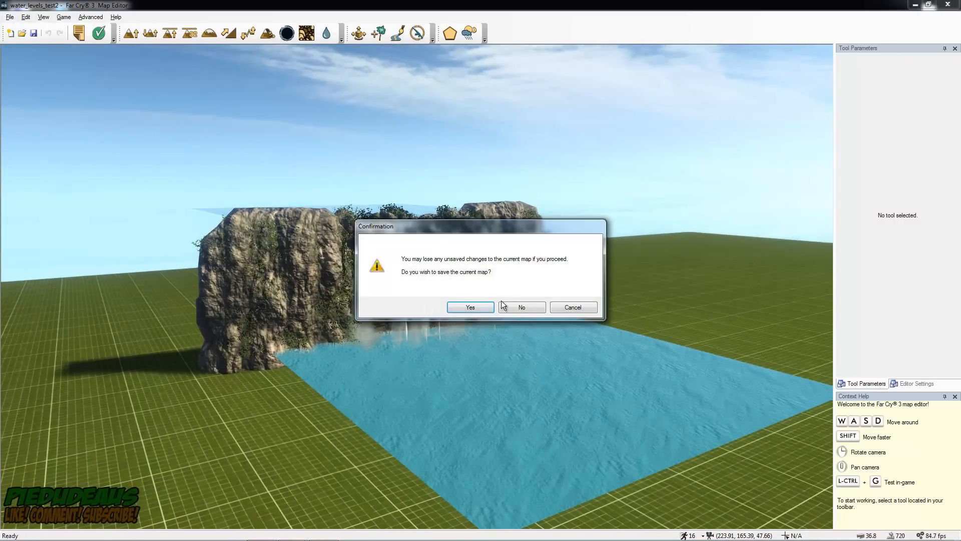
pyautogui.click(522, 305)
pyautogui.doubleClick(149, 112)
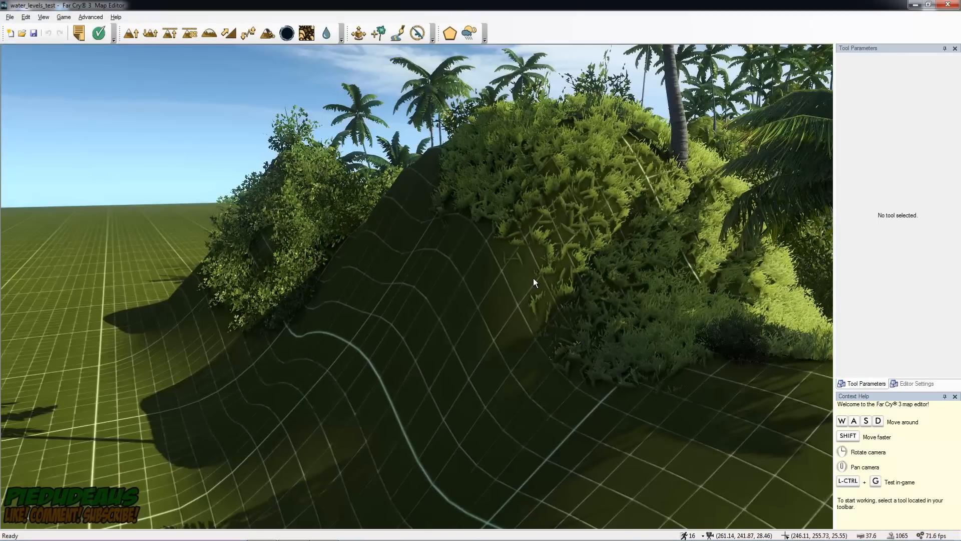
# Fly around to the front of the palm-lined cascade and examine its stacked water levels
pyautogui.moveTo(416, 287); pyautogui.dragTo(593, 372, button='right')
pyautogui.press('w')
pyautogui.press('s')
pyautogui.press('w')
pyautogui.press('s')
pyautogui.press('s')
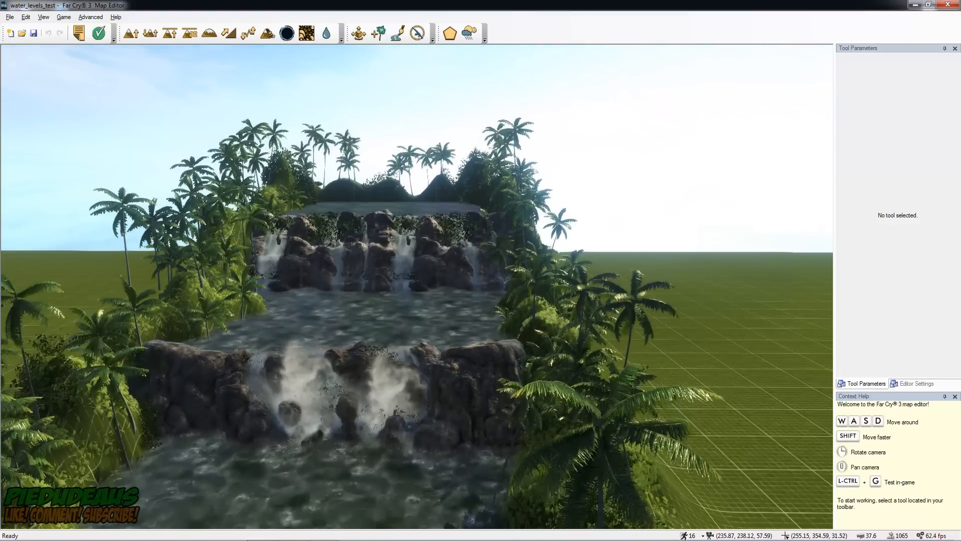
pyautogui.press('a')
pyautogui.press('s')
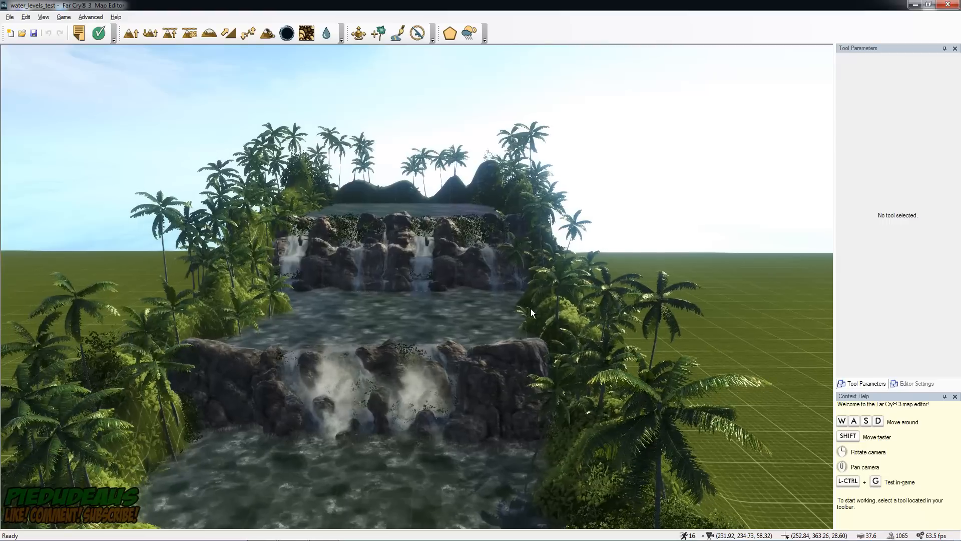
pyautogui.press('d')
pyautogui.moveTo(531, 312)
pyautogui.mouseDown(button='right')
pyautogui.moveTo(496, 401)
pyautogui.moveTo(495, 353)
pyautogui.moveTo(534, 284)
pyautogui.moveTo(493, 327)
pyautogui.moveTo(521, 308)
pyautogui.moveTo(521, 328)
pyautogui.mouseUp(button='right')
# Fly over the upper pool and examine the middle pool between the two rock waterfalls
pyautogui.press('a')
pyautogui.press('w')
pyautogui.press('w')
pyautogui.press('d')
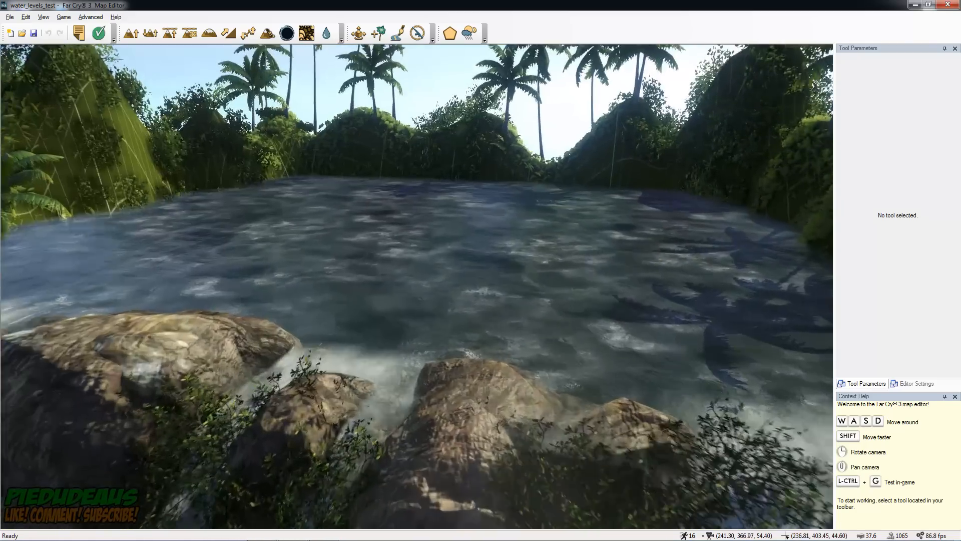
pyautogui.press('w')
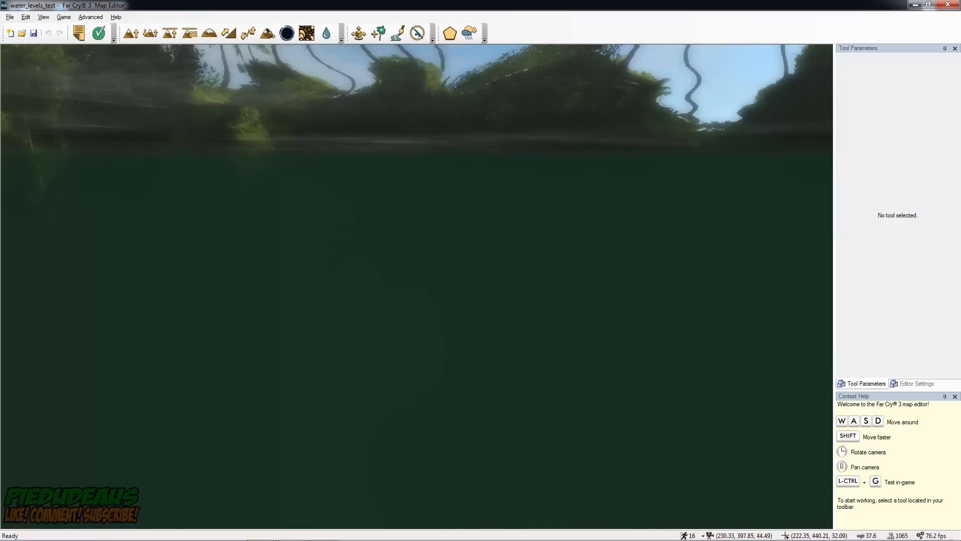
pyautogui.moveTo(416, 287); pyautogui.dragTo(466, 255, button='right')
pyautogui.press('w')
pyautogui.press('w')
pyautogui.moveTo(485, 225); pyautogui.dragTo(745, 175, button='right')
pyautogui.press('a')
pyautogui.press('s')
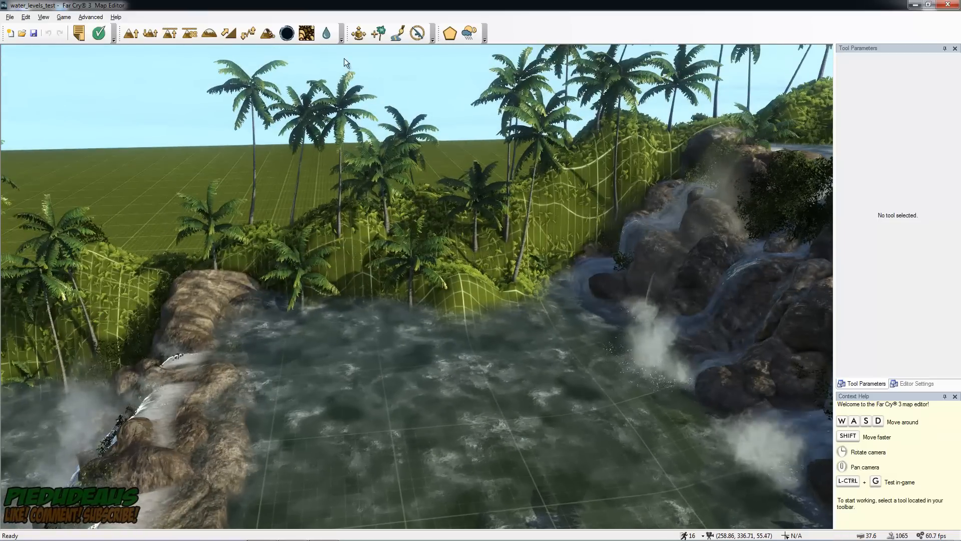
# Fly back and up to examine the whole tiered cascade from above
pyautogui.press('s')
pyautogui.press('a')
pyautogui.moveTo(417, 286); pyautogui.dragTo(671, 290, button='right')
pyautogui.press('a')
pyautogui.moveTo(451, 190); pyautogui.dragTo(427, 324, button='right')
pyautogui.press('s')
pyautogui.press('s')
pyautogui.press('s')
pyautogui.press('a')
pyautogui.press('s')
pyautogui.press('s')
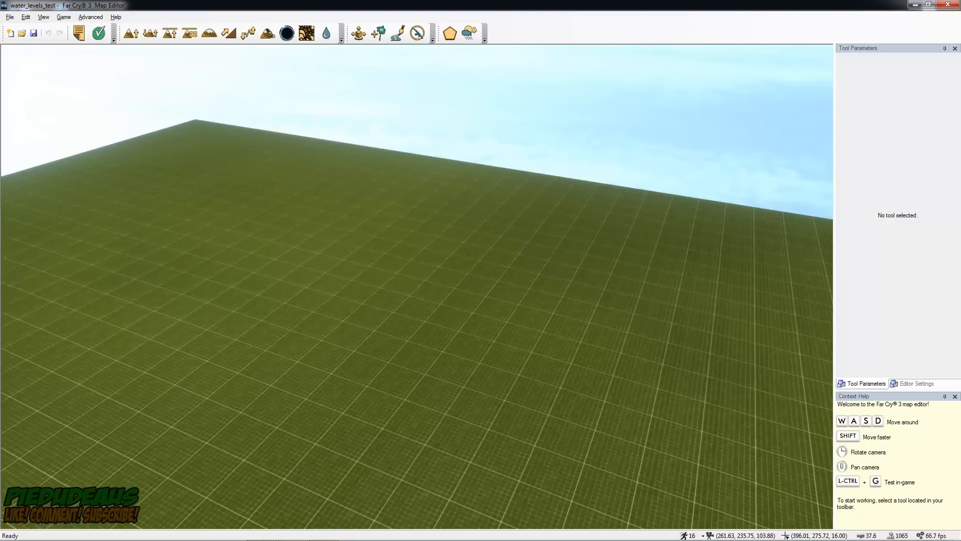
# Examine the outer slopes of the cascade hills and the flat ground beside them
pyautogui.moveTo(481, 301); pyautogui.dragTo(261, 303, button='right')
pyautogui.press('w')
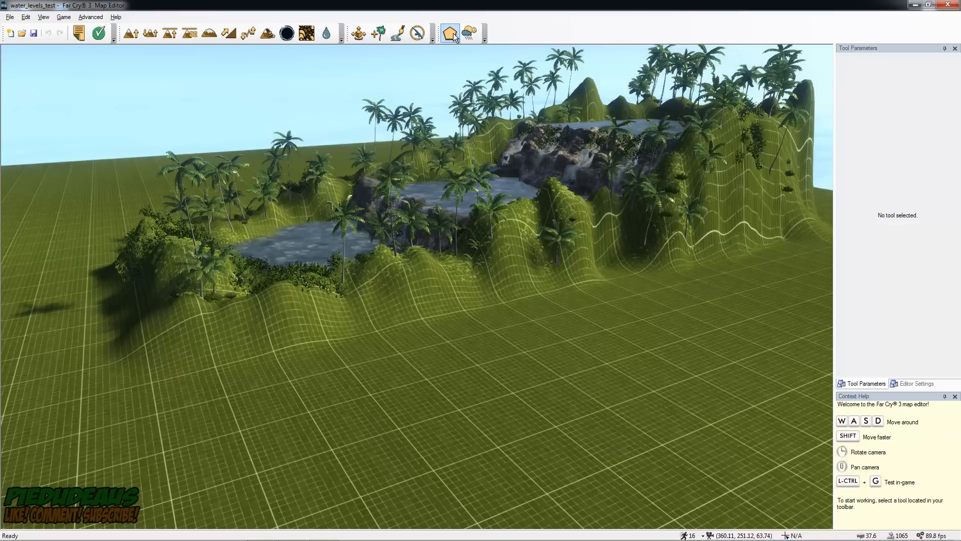
pyautogui.moveTo(440, 264); pyautogui.dragTo(392, 71, button='right')
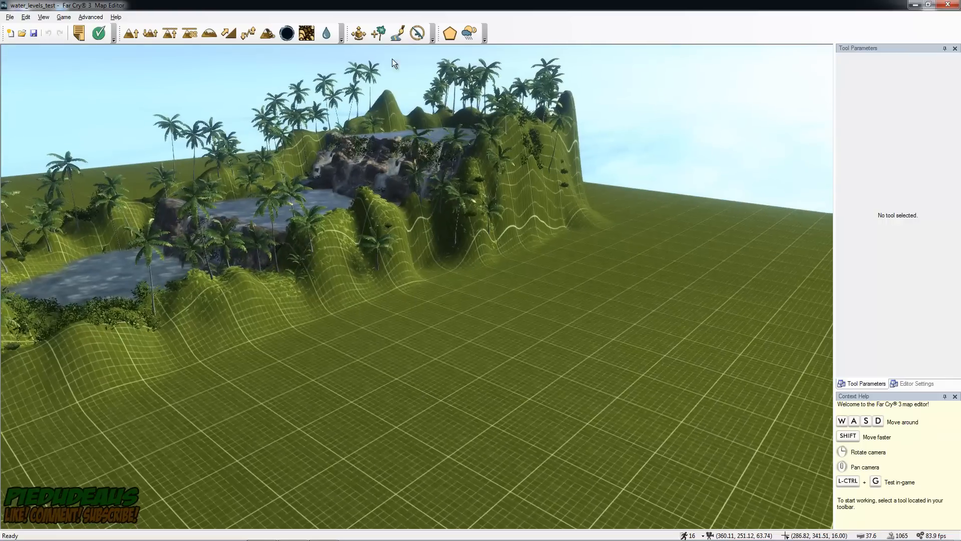
pyautogui.moveTo(468, 307); pyautogui.dragTo(428, 87, button='right')
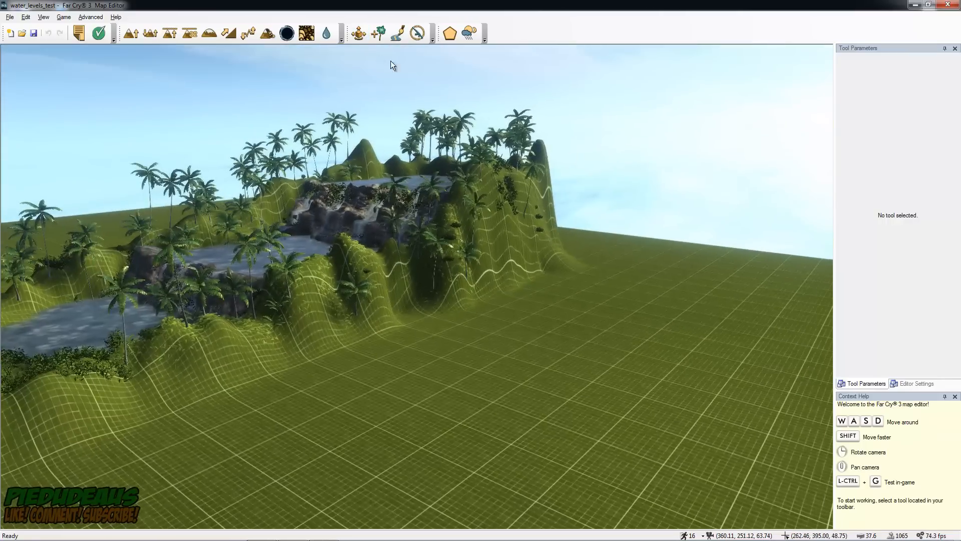
# Activate the Objects tool in Add mode and show the WW2 category under Thematics in the object browser
pyautogui.click(357, 37)
pyautogui.moveTo(419, 288); pyautogui.dragTo(419, 288, button='right')
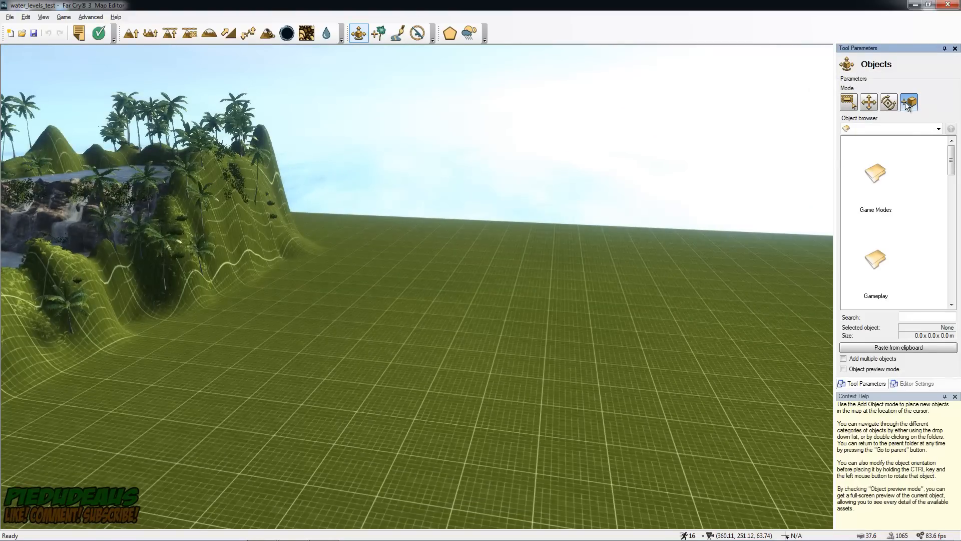
pyautogui.click(939, 130)
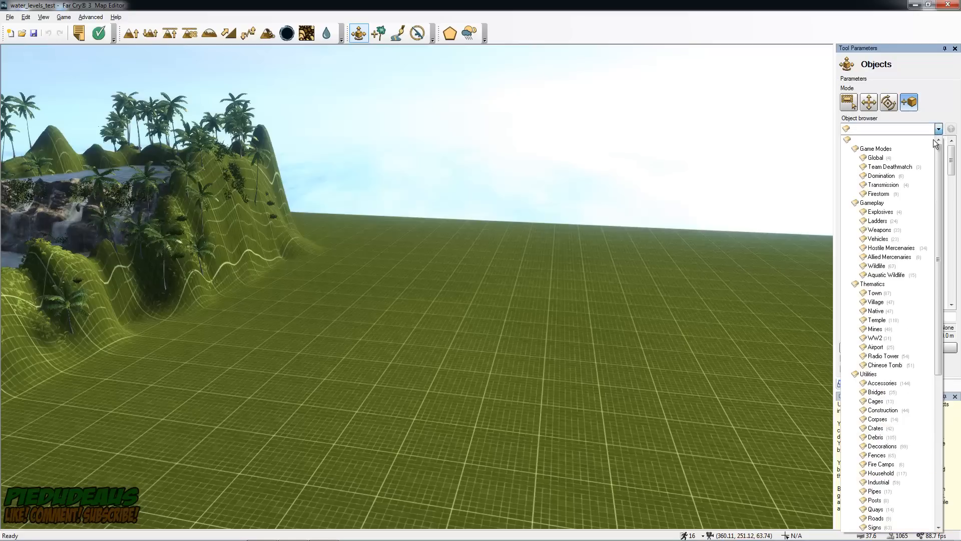
pyautogui.moveTo(936, 165); pyautogui.dragTo(928, 241)
pyautogui.moveTo(927, 298); pyautogui.dragTo(945, 249)
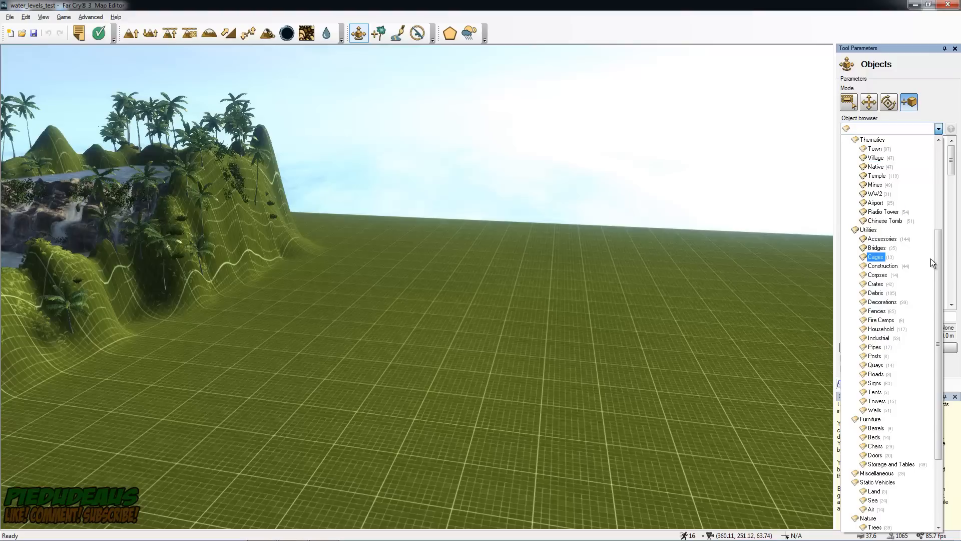
pyautogui.moveTo(938, 257); pyautogui.dragTo(942, 246)
pyautogui.click(876, 221)
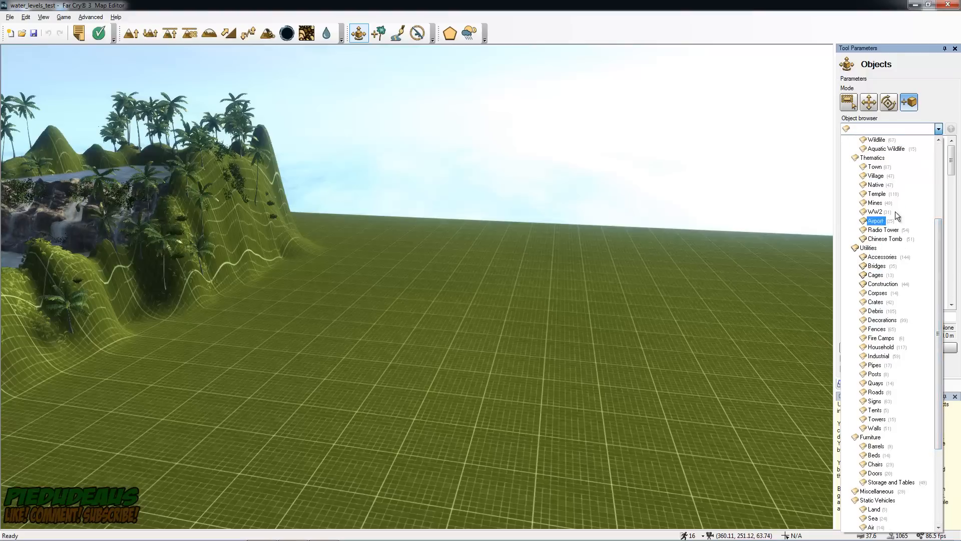
pyautogui.doubleClick(876, 212)
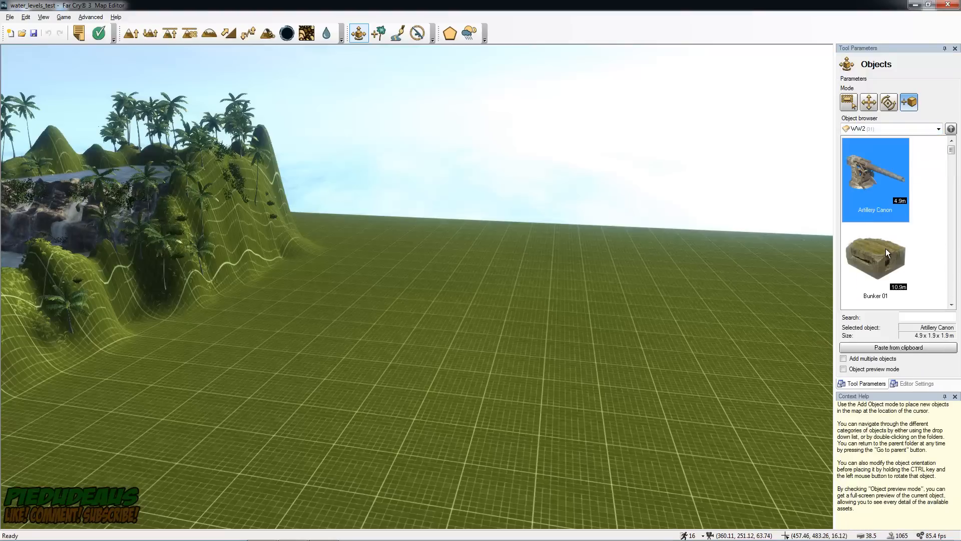
# Place a Bunker 01 object on the flat ground beside the hills and view it up close
pyautogui.click(883, 252)
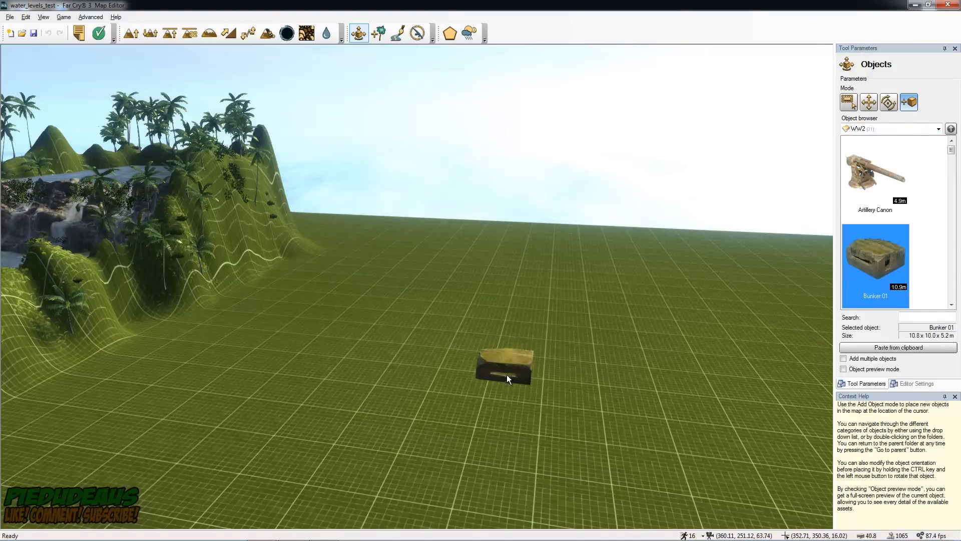
pyautogui.click(506, 373)
pyautogui.press('w')
pyautogui.moveTo(505, 373); pyautogui.dragTo(410, 446, button='right')
pyautogui.press('w')
pyautogui.press('d')
pyautogui.press('s')
pyautogui.moveTo(507, 350); pyautogui.dragTo(506, 315, button='right')
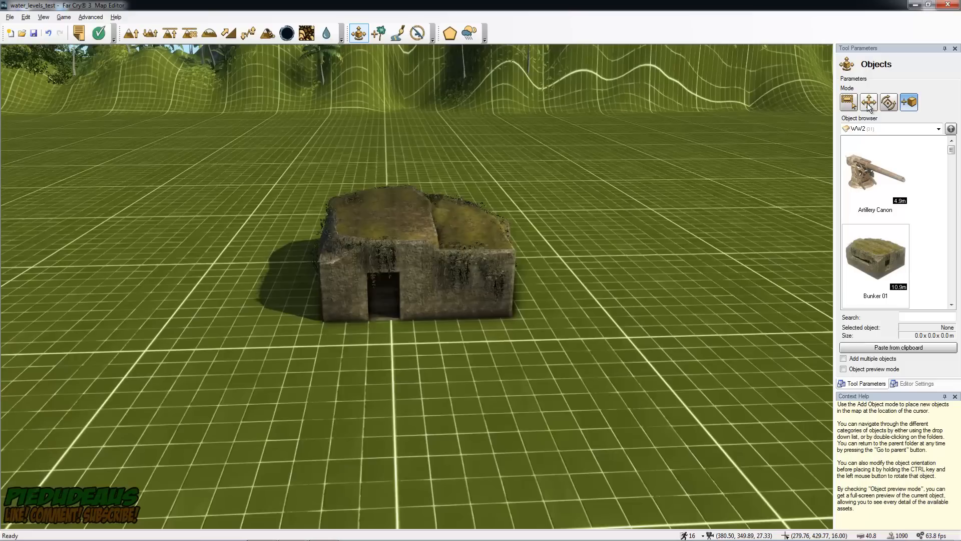
# Shift the bunker slightly sideways with the Move gizmo and raise it above the ground
pyautogui.click(869, 103)
pyautogui.click(455, 276)
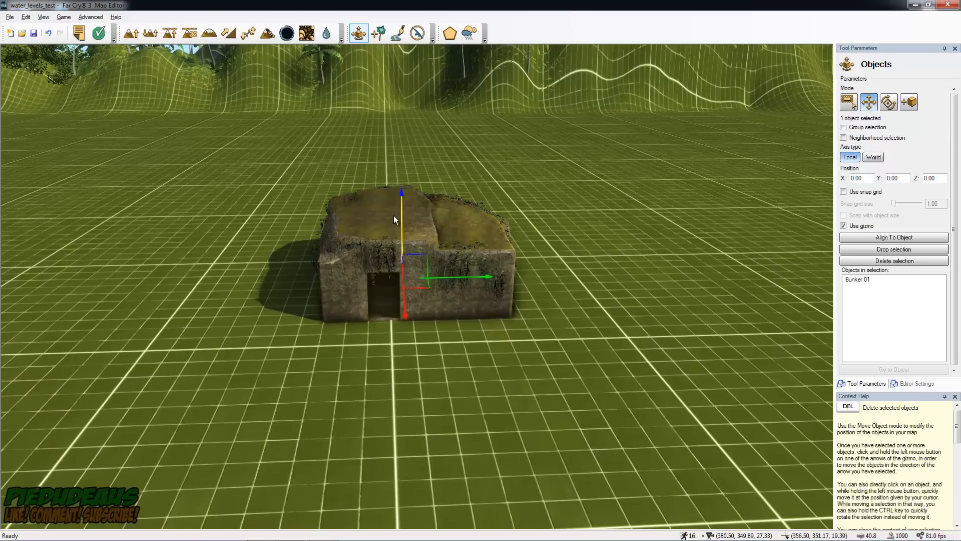
pyautogui.moveTo(469, 277)
pyautogui.mouseDown()
pyautogui.moveTo(440, 278)
pyautogui.moveTo(464, 276)
pyautogui.moveTo(455, 278)
pyautogui.mouseUp()
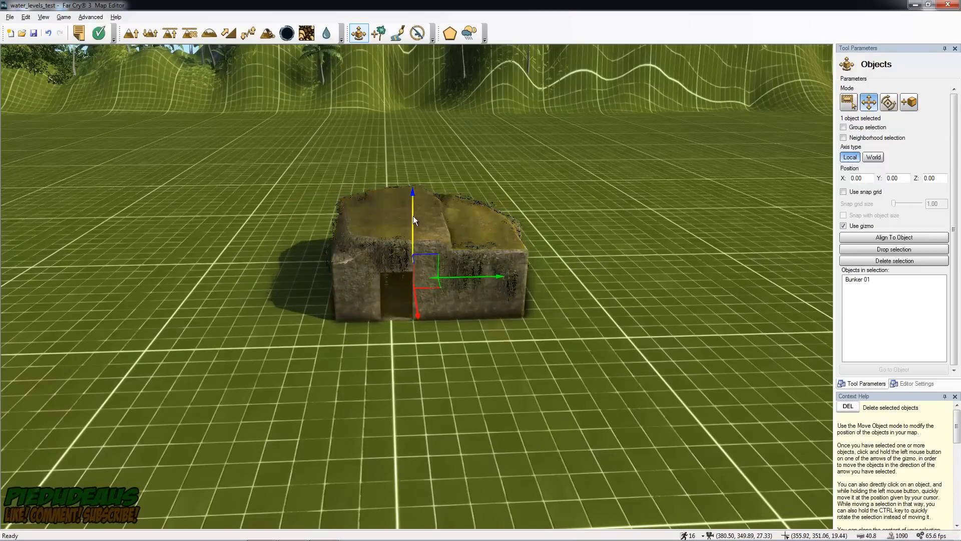
pyautogui.moveTo(413, 218); pyautogui.dragTo(415, 188)
pyautogui.moveTo(418, 276)
pyautogui.mouseDown()
pyautogui.moveTo(422, 299)
pyautogui.moveTo(418, 275)
pyautogui.mouseUp()
# Rotate the bunker about its vertical axis, tilt it on its side axis, and delete it from the map
pyautogui.click(891, 105)
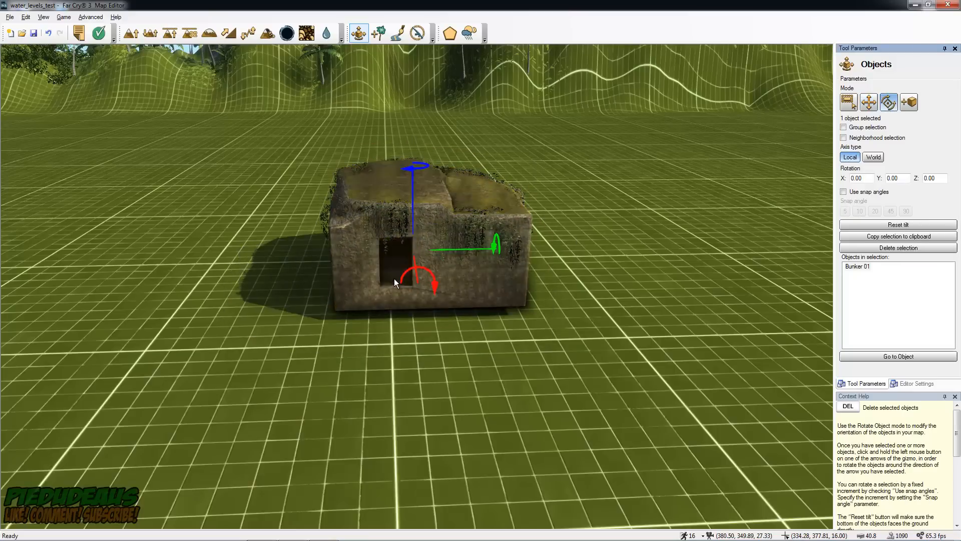
pyautogui.moveTo(413, 207); pyautogui.dragTo(303, 207)
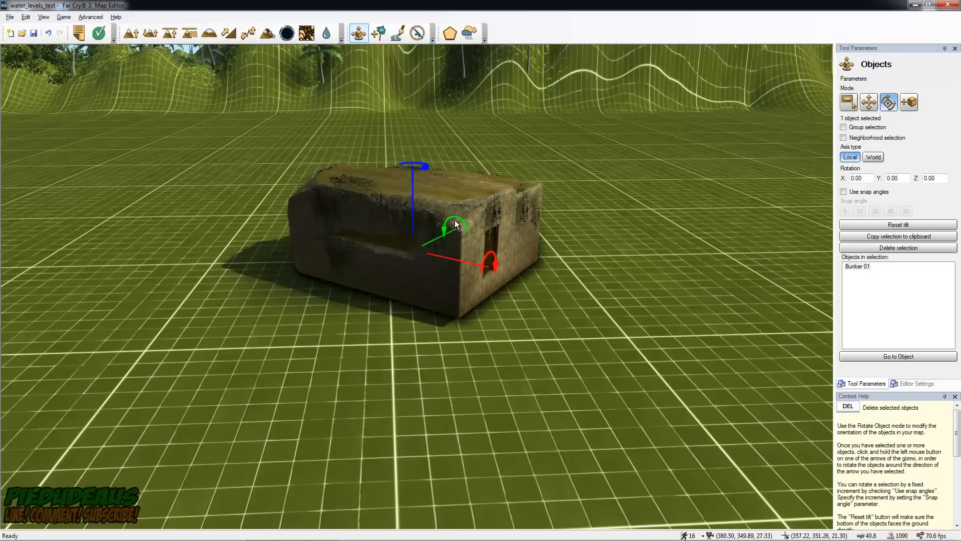
pyautogui.moveTo(445, 234)
pyautogui.mouseDown()
pyautogui.moveTo(476, 250)
pyautogui.moveTo(438, 223)
pyautogui.mouseUp()
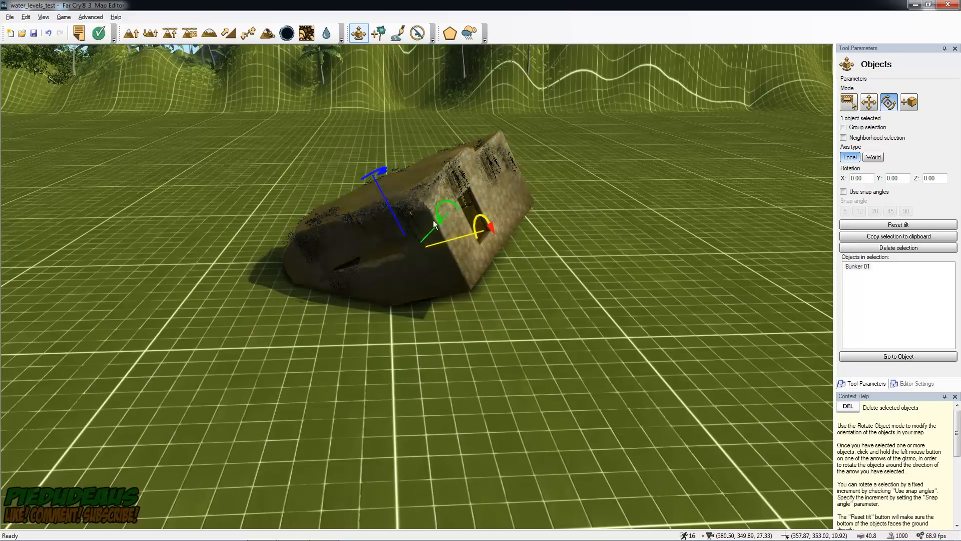
pyautogui.press('a')
pyautogui.moveTo(632, 230); pyautogui.dragTo(693, 208, button='right')
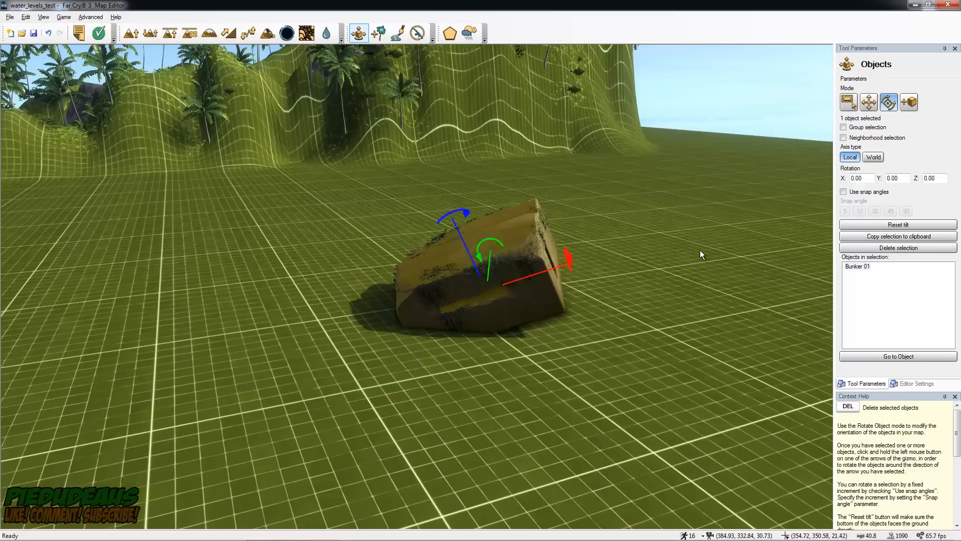
pyautogui.click(900, 247)
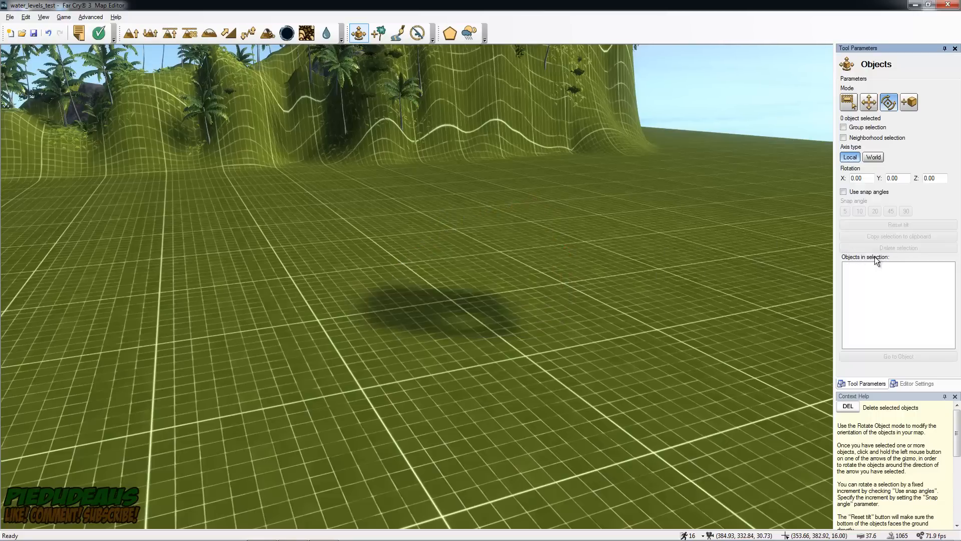
# Return to adding objects and look through the full list of object categories from Game Modes to Decals
pyautogui.click(910, 102)
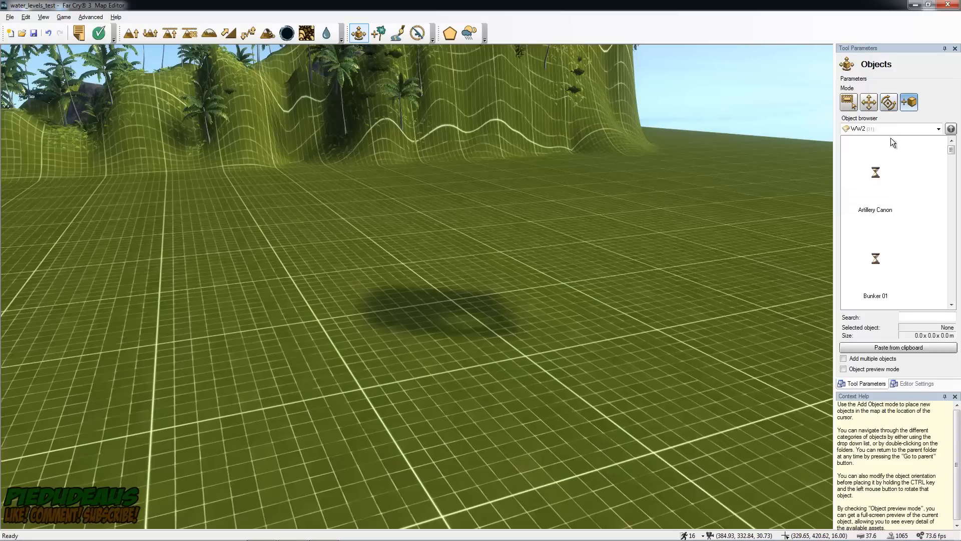
pyautogui.click(938, 129)
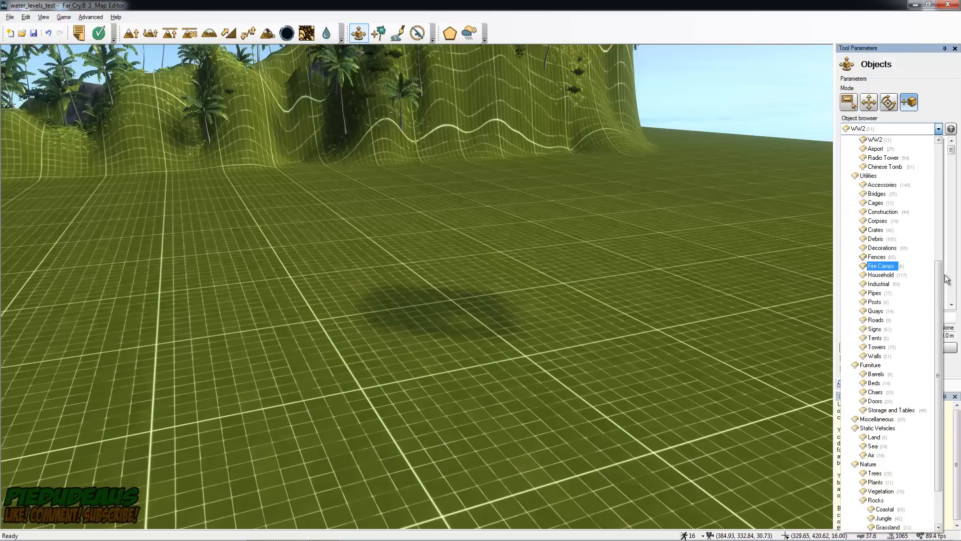
pyautogui.scroll(-2, 939, 320)
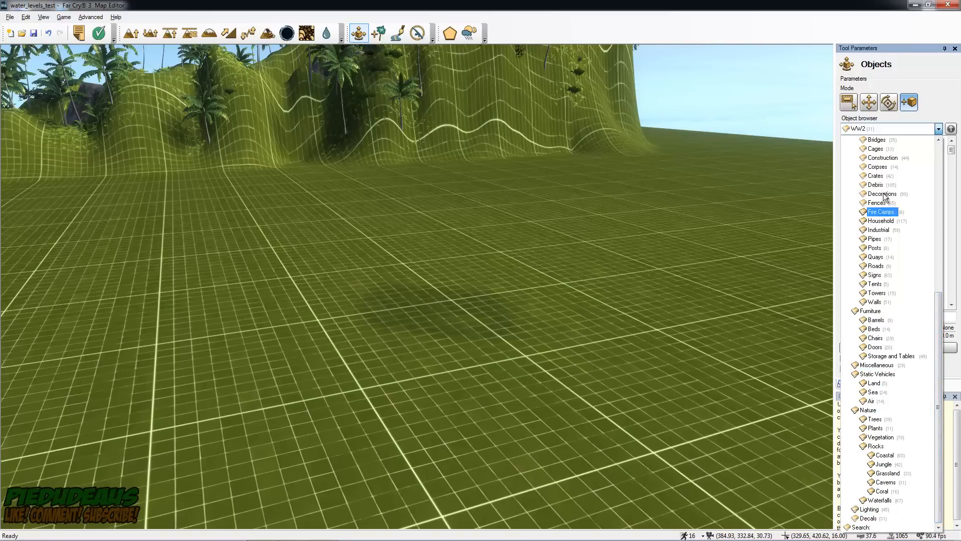
pyautogui.moveTo(940, 319); pyautogui.dragTo(935, 153)
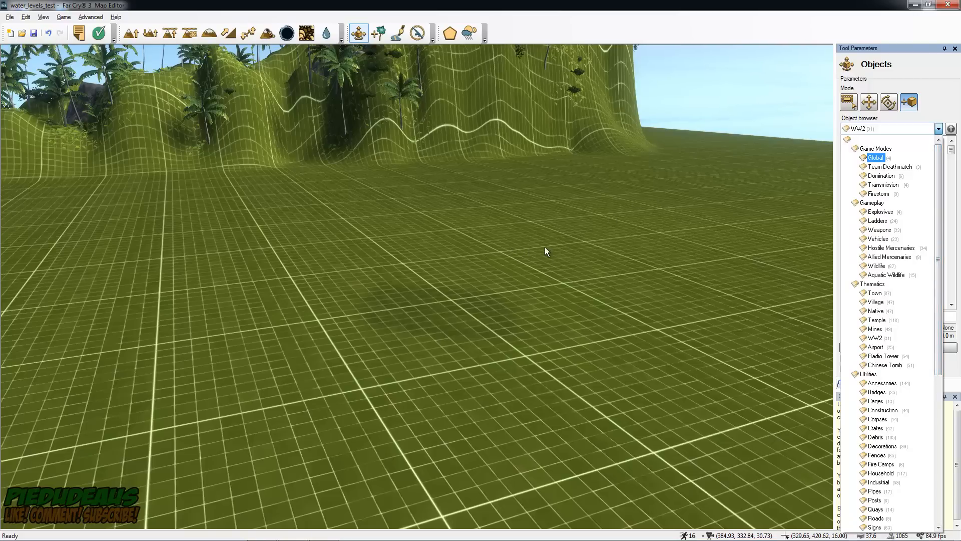
# Go through the object tool's Rotate, Move and Select modes
pyautogui.moveTo(545, 290)
pyautogui.mouseDown(button='right')
pyautogui.moveTo(381, 280)
pyautogui.moveTo(375, 240)
pyautogui.moveTo(461, 236)
pyautogui.moveTo(549, 300)
pyautogui.mouseUp(button='right')
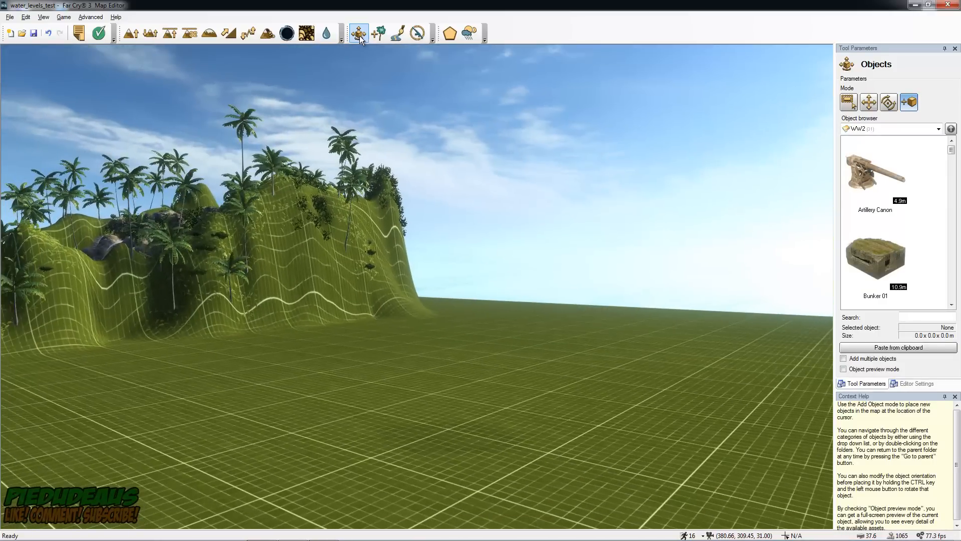
pyautogui.click(888, 103)
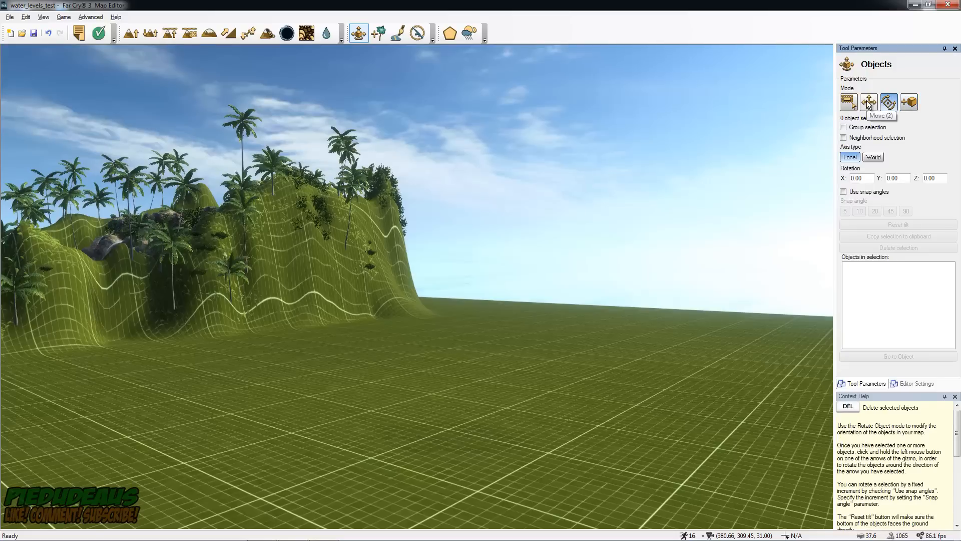
pyautogui.click(869, 103)
pyautogui.click(847, 103)
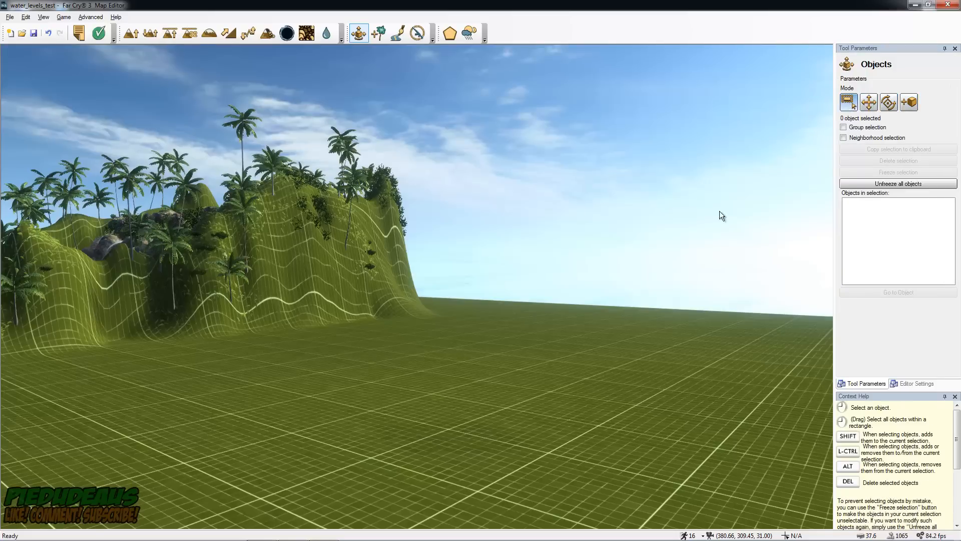
pyautogui.moveTo(455, 414); pyautogui.dragTo(509, 403, button='right')
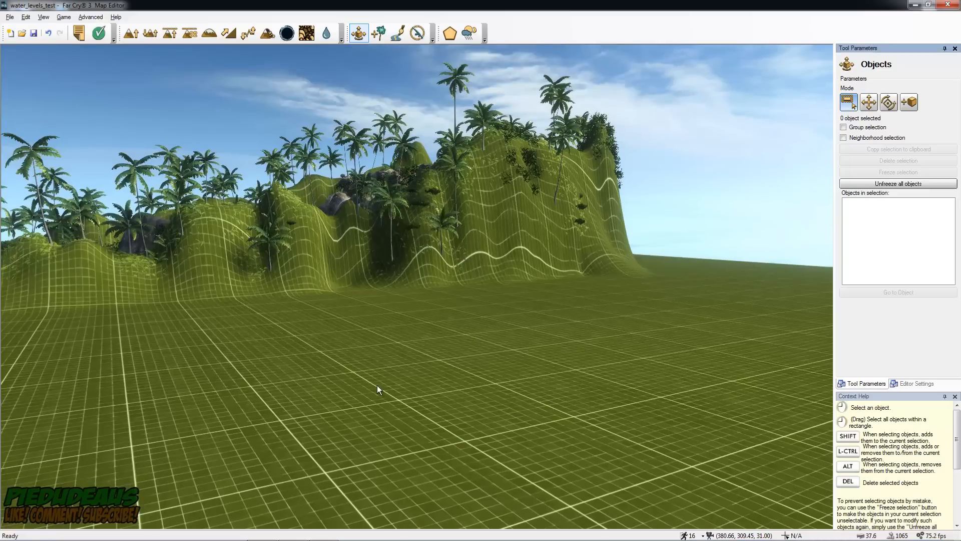
pyautogui.moveTo(461, 396); pyautogui.dragTo(515, 422)
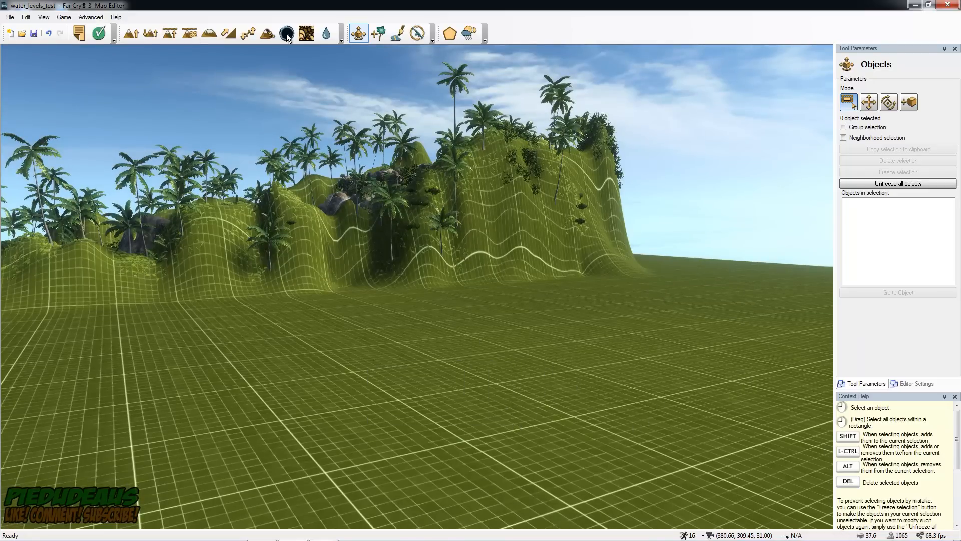
# Use the Collection system to paint a patch of High Palms 01 on the flat ground with brush radius 8.00
pyautogui.click(379, 33)
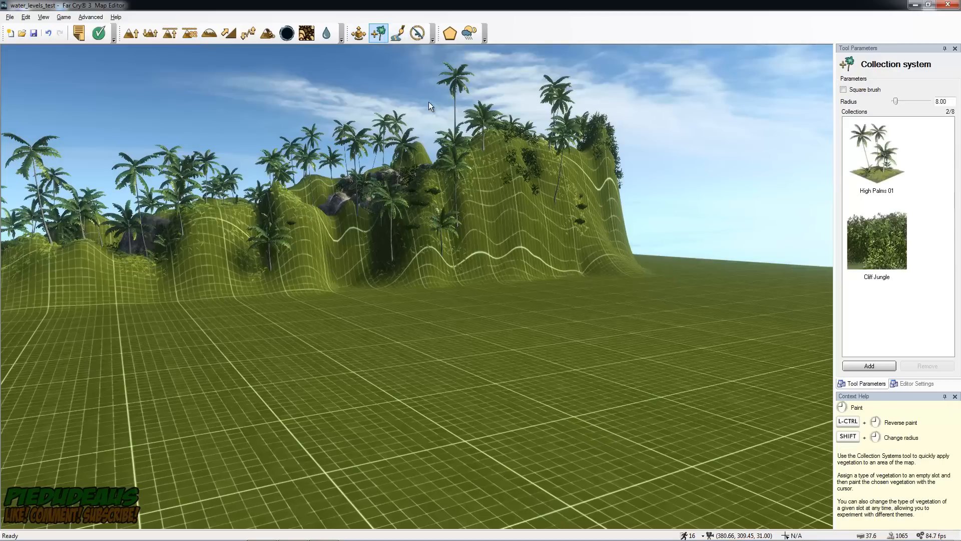
pyautogui.moveTo(514, 341); pyautogui.dragTo(418, 290, button='right')
pyautogui.click(870, 175)
pyautogui.moveTo(592, 356)
pyautogui.mouseDown(button='right')
pyautogui.moveTo(450, 346)
pyautogui.moveTo(603, 356)
pyautogui.mouseUp(button='right')
pyautogui.press('a')
pyautogui.moveTo(374, 394)
pyautogui.mouseDown()
pyautogui.moveTo(350, 381)
pyautogui.moveTo(551, 381)
pyautogui.moveTo(426, 395)
pyautogui.moveTo(392, 419)
pyautogui.mouseUp()
pyautogui.press('s')
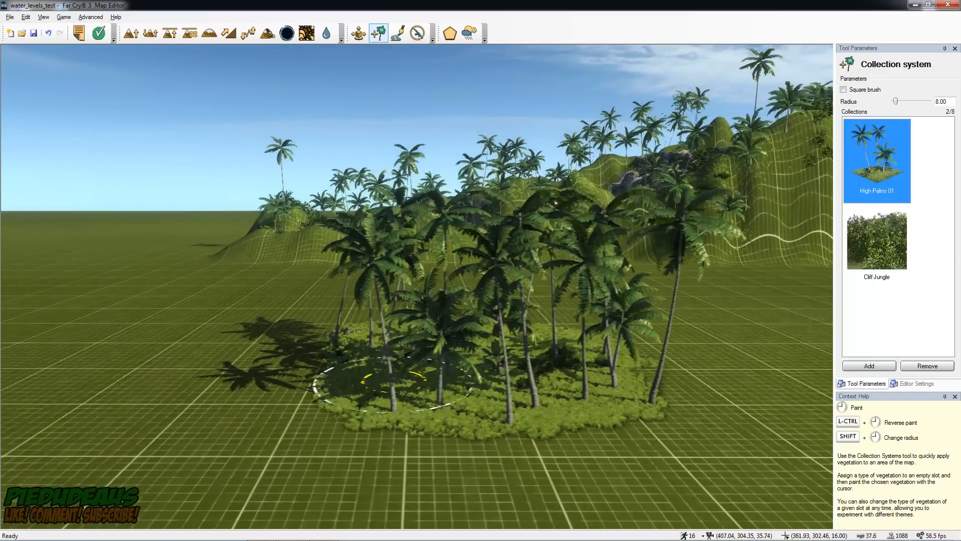
# Extend the High Palms 01 patch sideways into a larger grove and view it from several sides
pyautogui.moveTo(401, 395); pyautogui.dragTo(561, 378, button='right')
pyautogui.press('a')
pyautogui.moveTo(220, 406)
pyautogui.mouseDown(button='right')
pyautogui.moveTo(283, 406)
pyautogui.moveTo(368, 381)
pyautogui.mouseUp(button='right')
pyautogui.press('s')
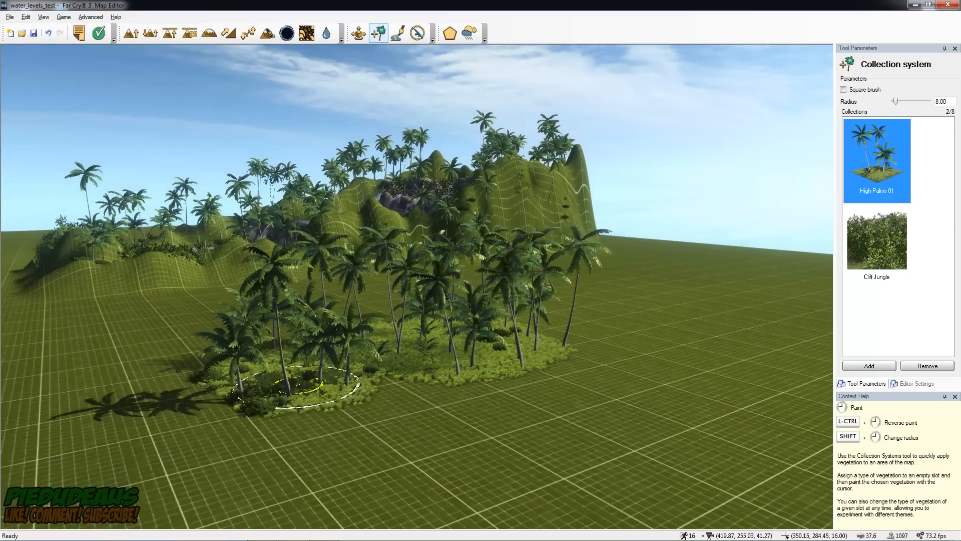
pyautogui.moveTo(490, 378)
pyautogui.mouseDown()
pyautogui.moveTo(436, 397)
pyautogui.moveTo(309, 392)
pyautogui.mouseUp()
pyautogui.press('a')
pyautogui.moveTo(310, 392)
pyautogui.mouseDown(button='right')
pyautogui.moveTo(300, 419)
pyautogui.moveTo(270, 431)
pyautogui.moveTo(393, 489)
pyautogui.moveTo(230, 483)
pyautogui.moveTo(421, 446)
pyautogui.mouseUp(button='right')
pyautogui.press('w')
pyautogui.press('a')
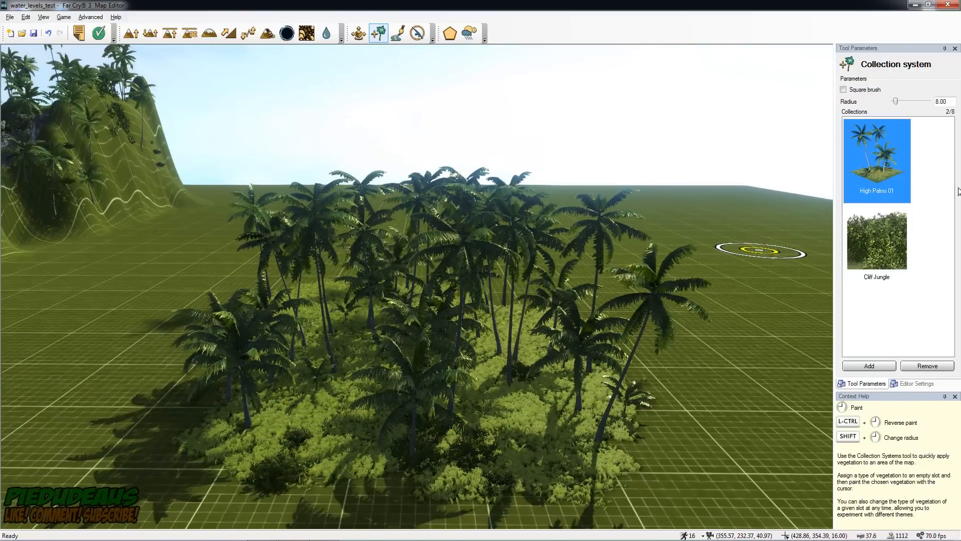
# Add the Low Rocks 04 collection from the Coastline category to the collection list
pyautogui.click(869, 366)
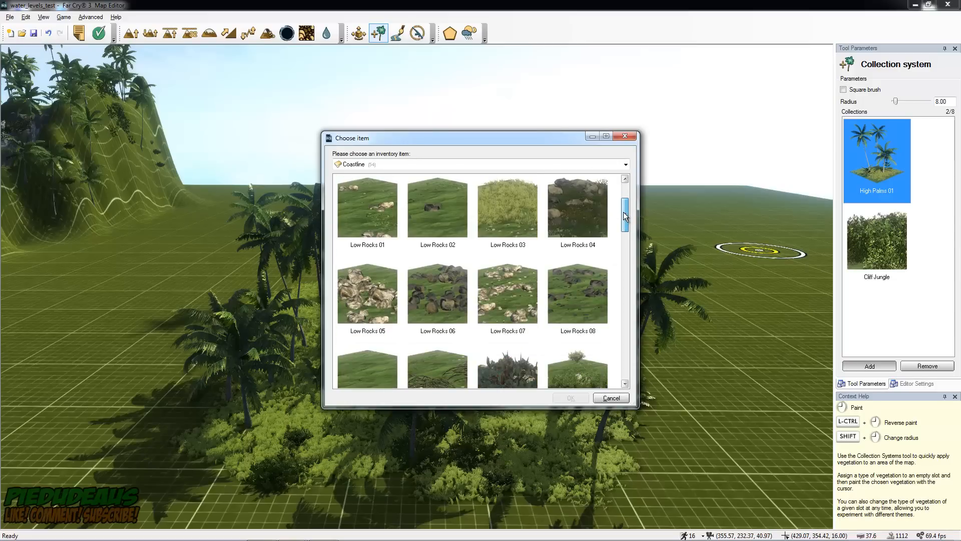
pyautogui.moveTo(625, 216); pyautogui.dragTo(625, 214)
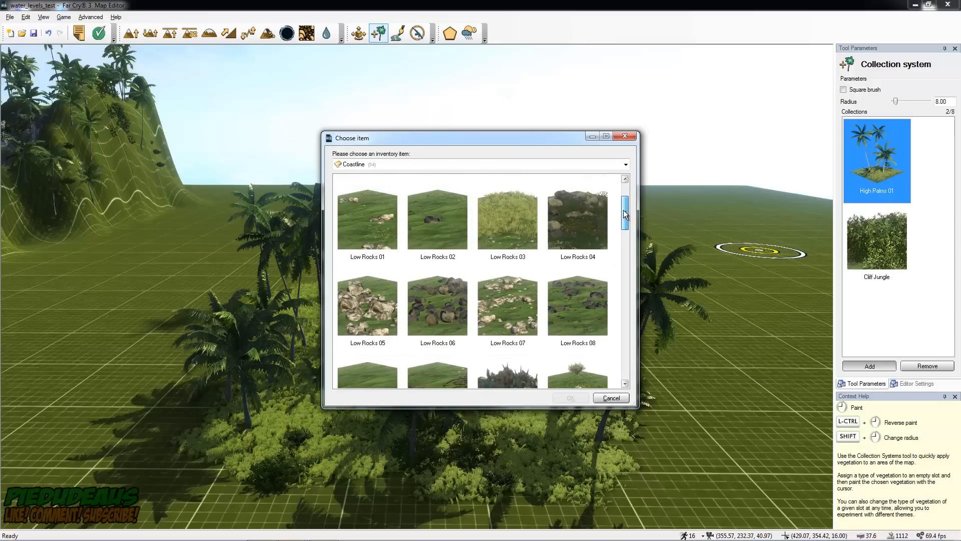
pyautogui.doubleClick(578, 232)
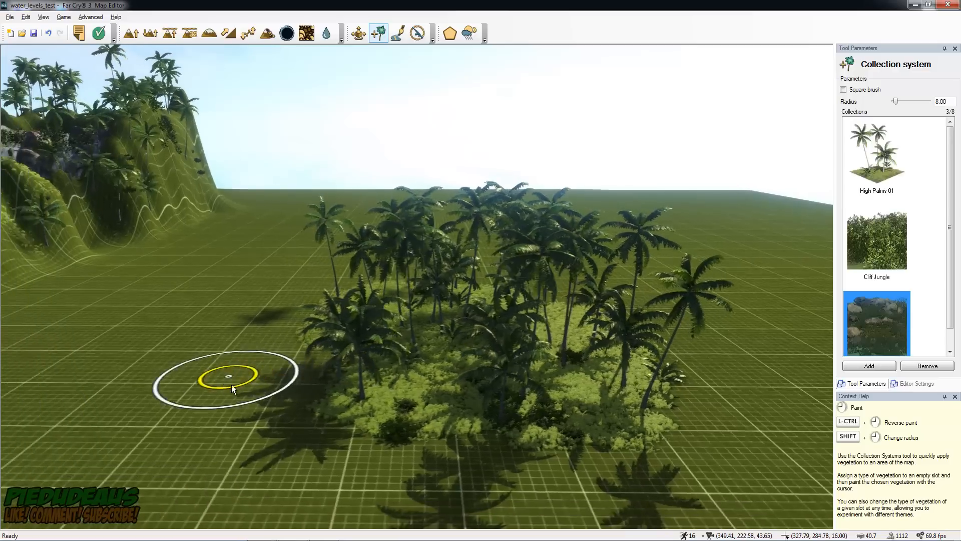
# Paint Low Rocks 04 beside and over the palm grove, replacing most of the palms with rocks
pyautogui.moveTo(269, 388)
pyautogui.mouseDown()
pyautogui.moveTo(440, 435)
pyautogui.moveTo(441, 333)
pyautogui.moveTo(429, 307)
pyautogui.moveTo(597, 370)
pyautogui.moveTo(548, 311)
pyautogui.moveTo(440, 322)
pyautogui.moveTo(569, 393)
pyautogui.moveTo(670, 346)
pyautogui.mouseUp()
pyautogui.press('d')
pyautogui.press('w')
pyautogui.moveTo(616, 329); pyautogui.dragTo(450, 361, button='right')
pyautogui.press('s')
pyautogui.moveTo(556, 312); pyautogui.dragTo(611, 301, button='right')
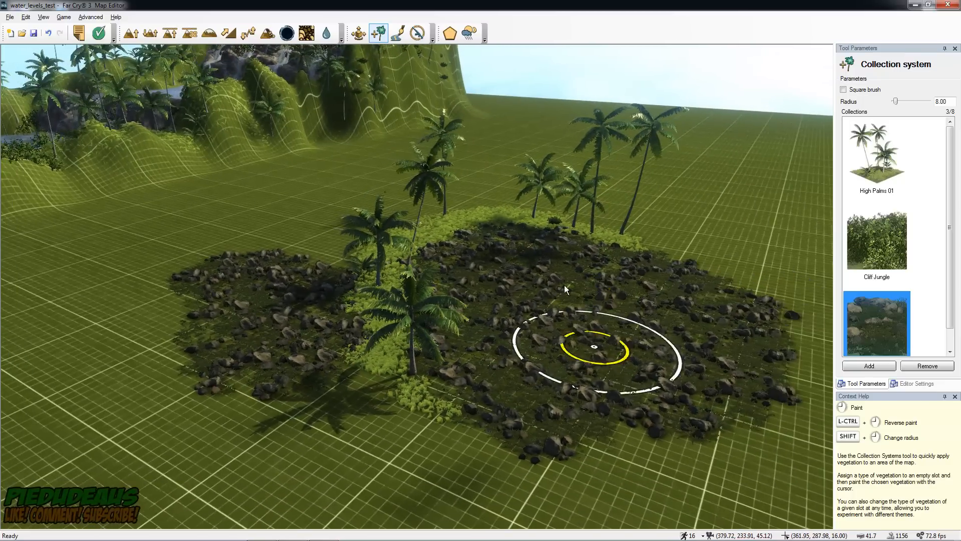
pyautogui.press('s')
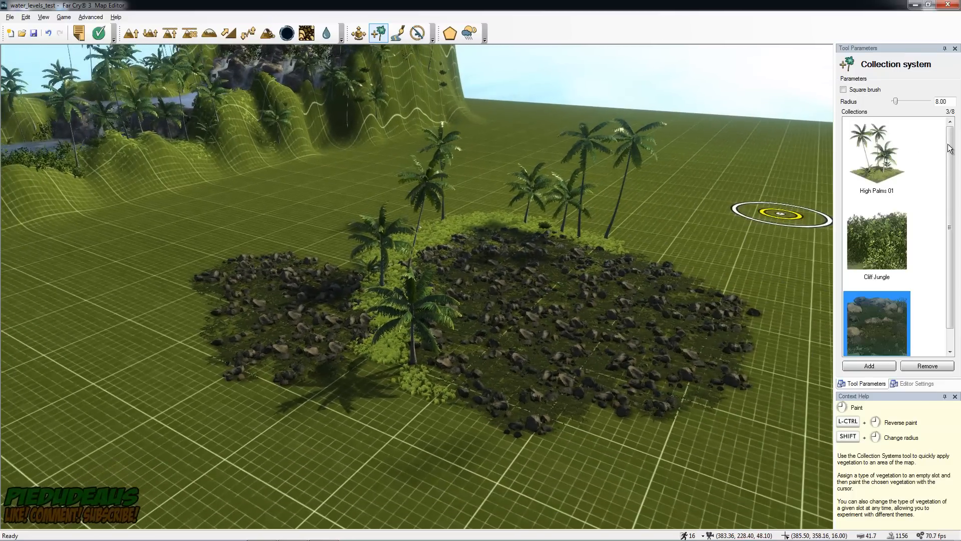
# Change the brush to a square with radius 16.50 and remove the Low Rocks 04 collection from the map
pyautogui.click(844, 90)
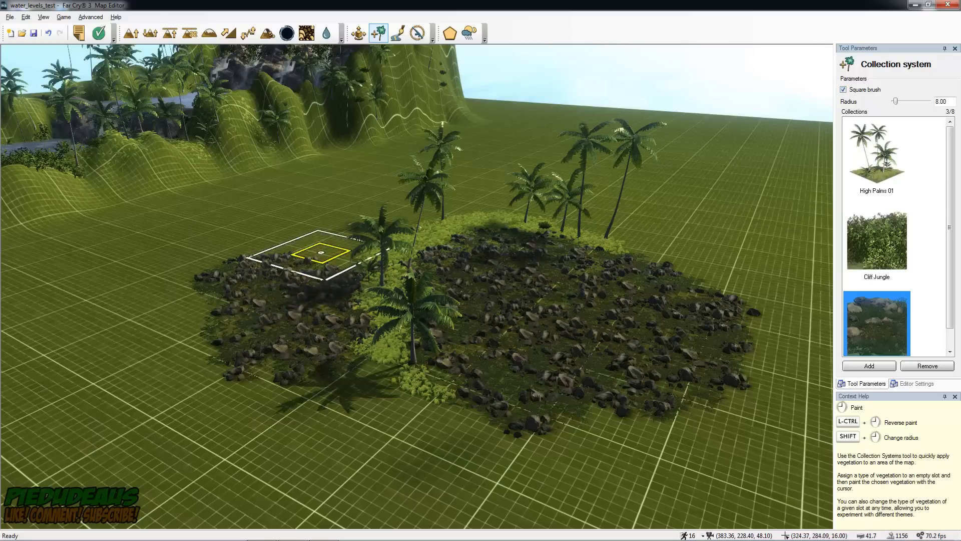
pyautogui.moveTo(897, 101)
pyautogui.mouseDown()
pyautogui.moveTo(905, 101)
pyautogui.moveTo(894, 103)
pyautogui.mouseUp()
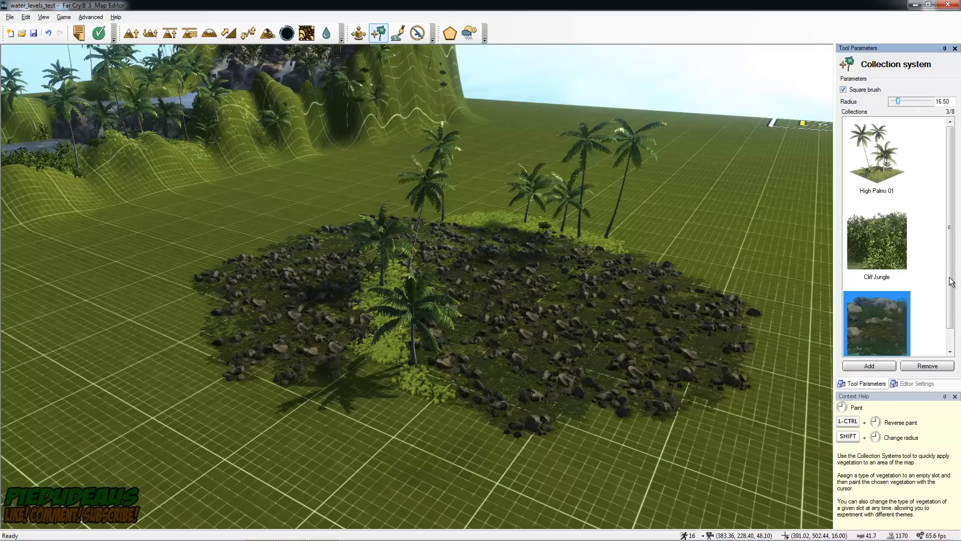
pyautogui.moveTo(951, 281); pyautogui.dragTo(953, 315)
pyautogui.click(928, 367)
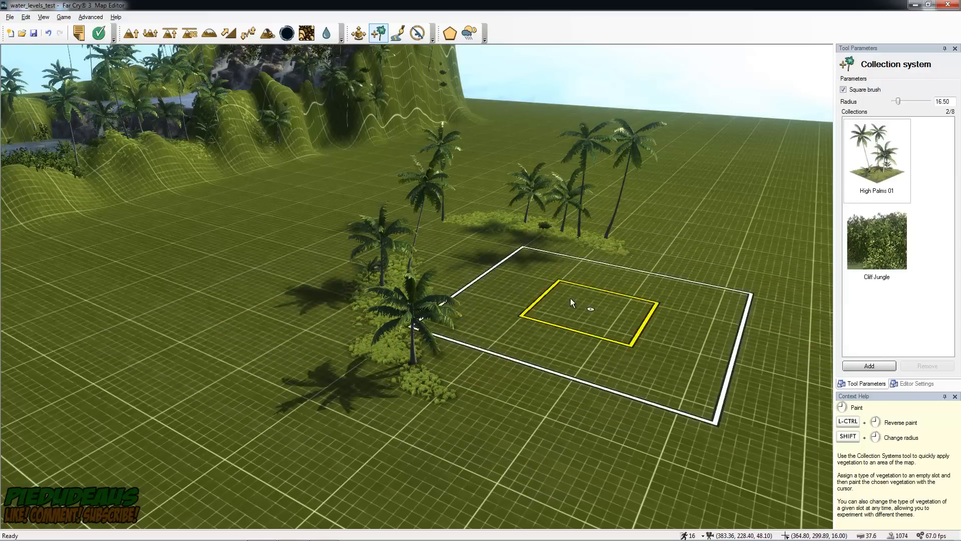
pyautogui.moveTo(579, 354)
pyautogui.mouseDown(button='right')
pyautogui.moveTo(286, 200)
pyautogui.moveTo(685, 210)
pyautogui.moveTo(721, 230)
pyautogui.moveTo(588, 343)
pyautogui.mouseUp(button='right')
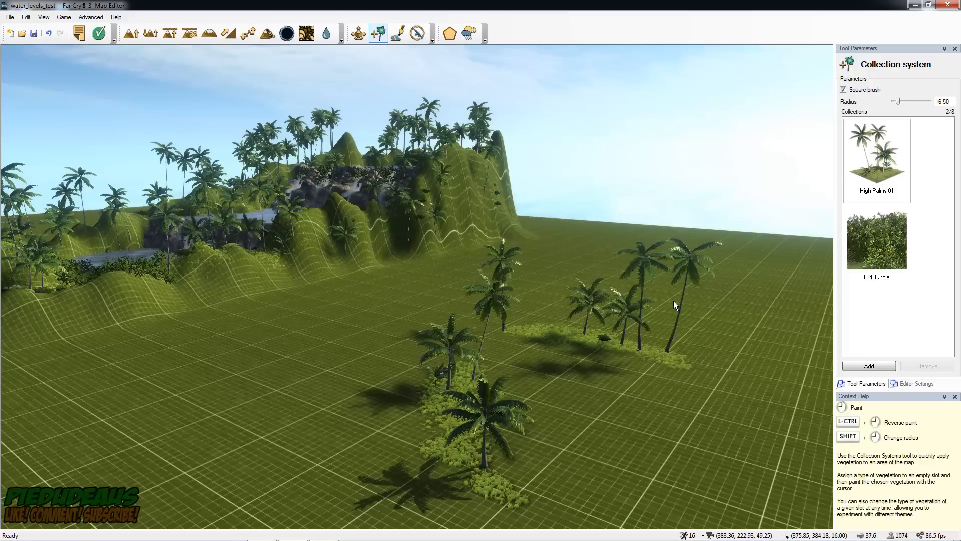
# Try removing the High Palms 01 collection and undo the removal
pyautogui.click(908, 190)
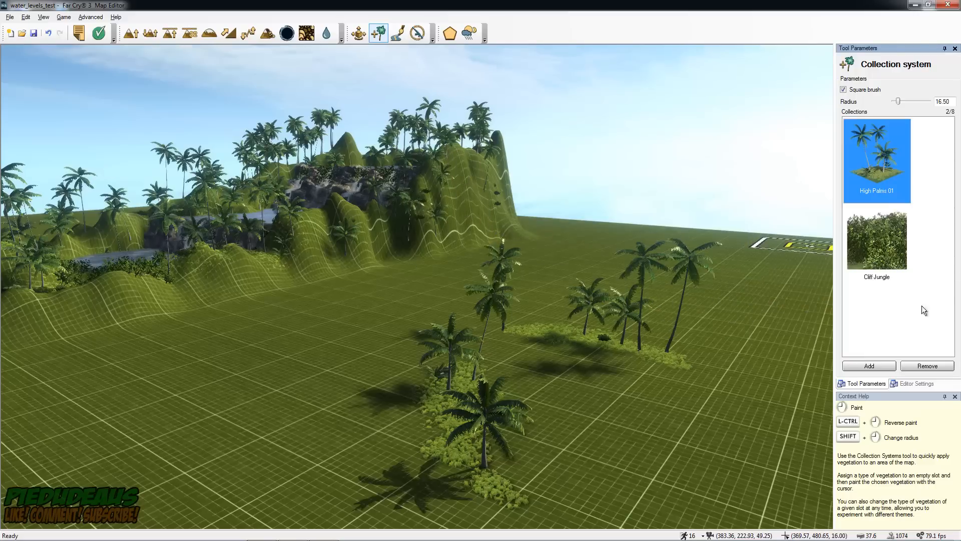
pyautogui.click(942, 365)
pyautogui.moveTo(605, 365); pyautogui.dragTo(400, 287, button='right')
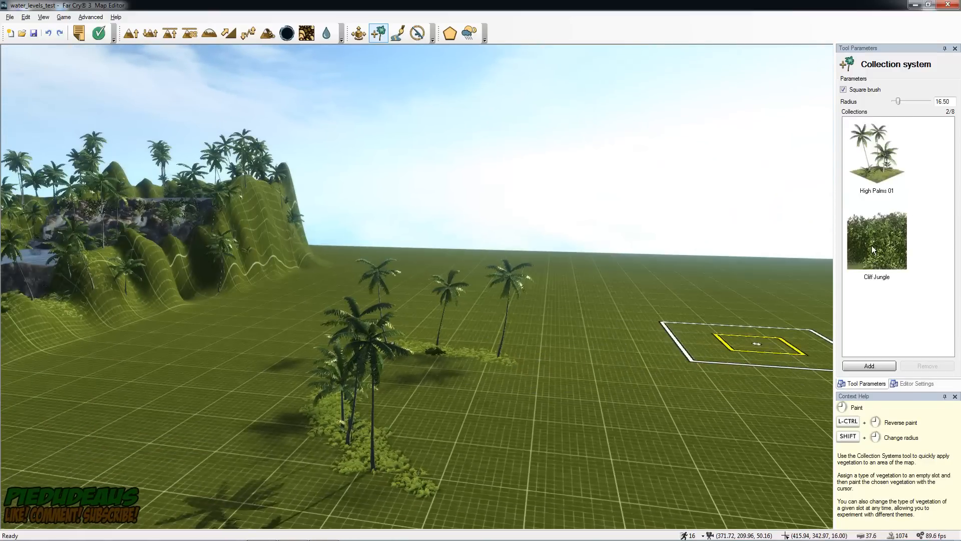
pyautogui.moveTo(565, 375); pyautogui.dragTo(436, 410, button='right')
pyautogui.press('d')
pyautogui.moveTo(717, 359); pyautogui.dragTo(737, 353, button='right')
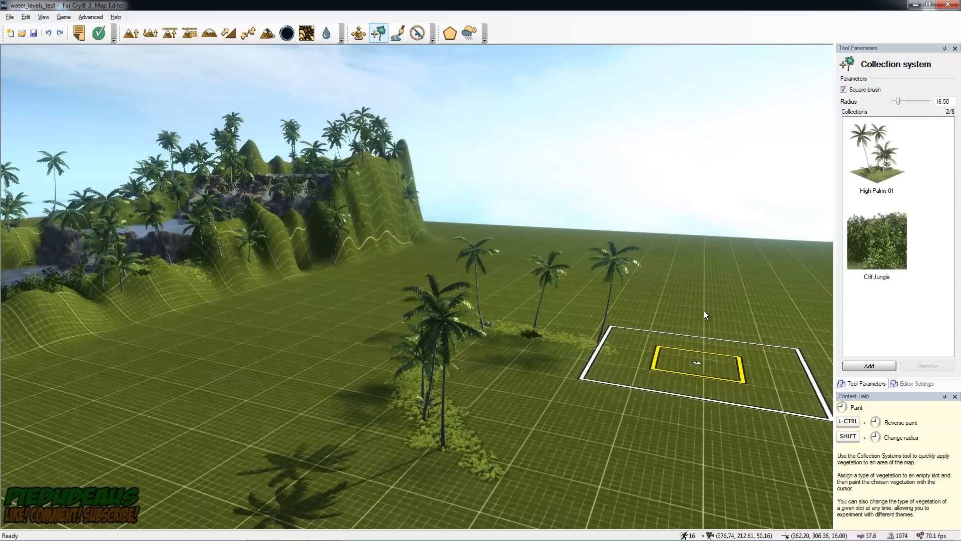
# Switch to the Roads tool and select the Road Grasslands Dirt road over the open flat ground
pyautogui.click(399, 38)
pyautogui.moveTo(533, 185); pyautogui.dragTo(350, 241, button='right')
pyautogui.press('s')
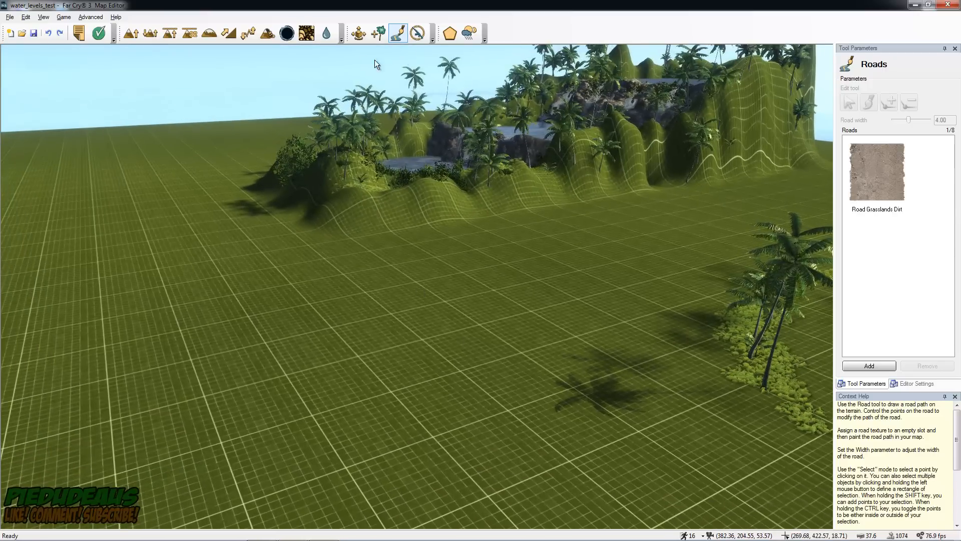
pyautogui.click(881, 175)
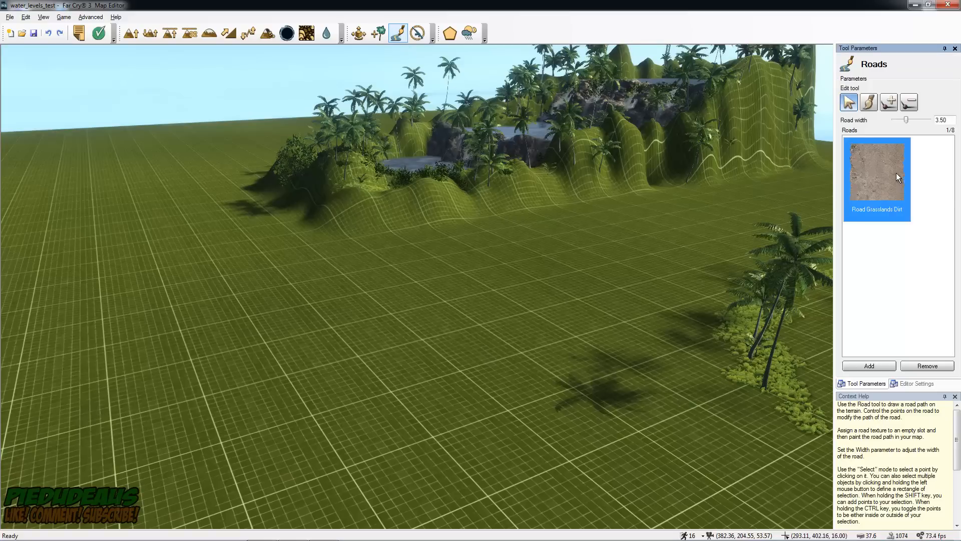
# Browse the road textures available to add, pick out Path Coastal and Path Grasslands, and cancel without adding one
pyautogui.click(871, 366)
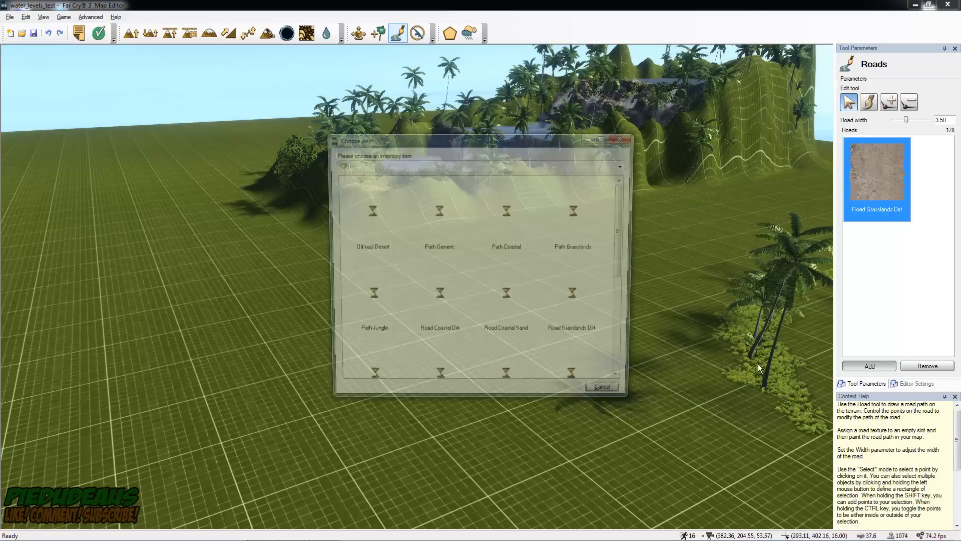
pyautogui.moveTo(621, 206)
pyautogui.mouseDown()
pyautogui.moveTo(631, 309)
pyautogui.moveTo(632, 193)
pyautogui.mouseUp()
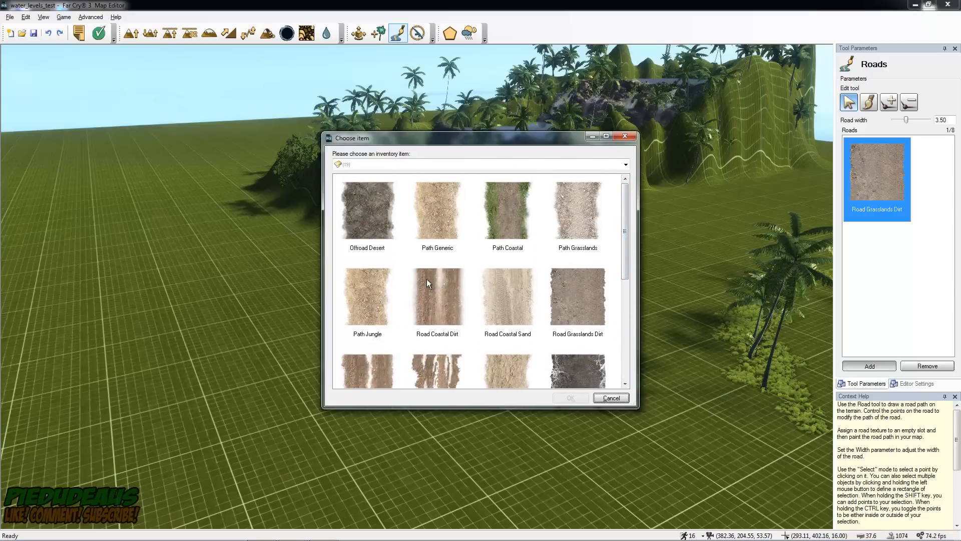
pyautogui.click(506, 224)
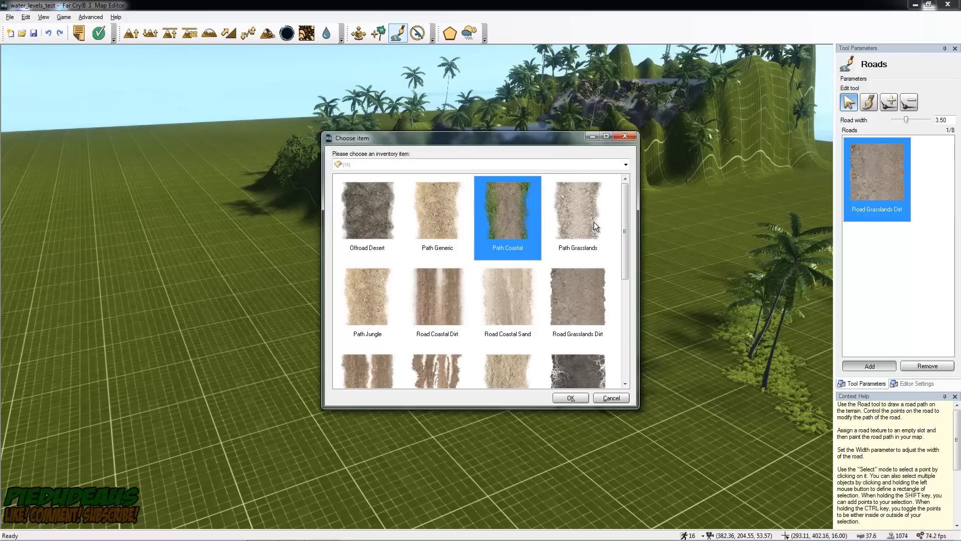
pyautogui.click(579, 222)
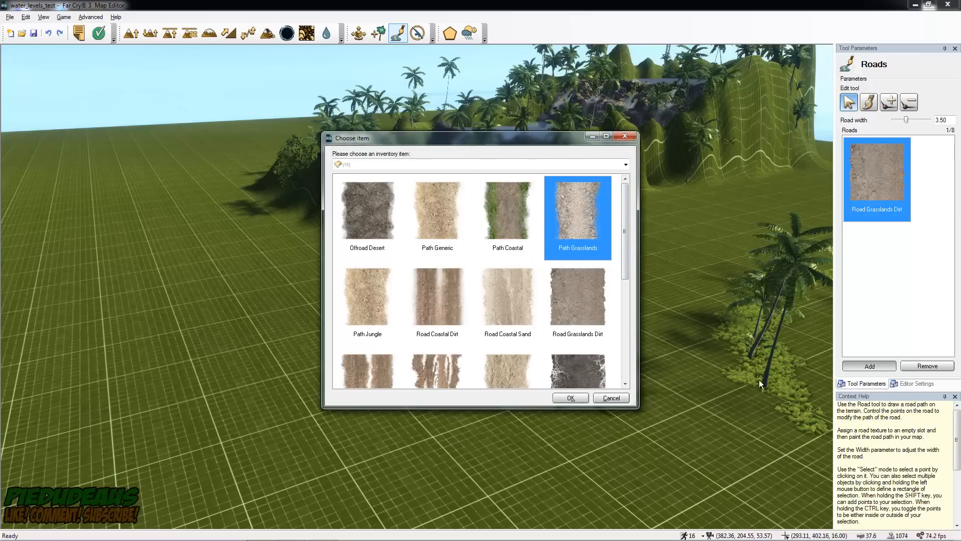
pyautogui.click(622, 401)
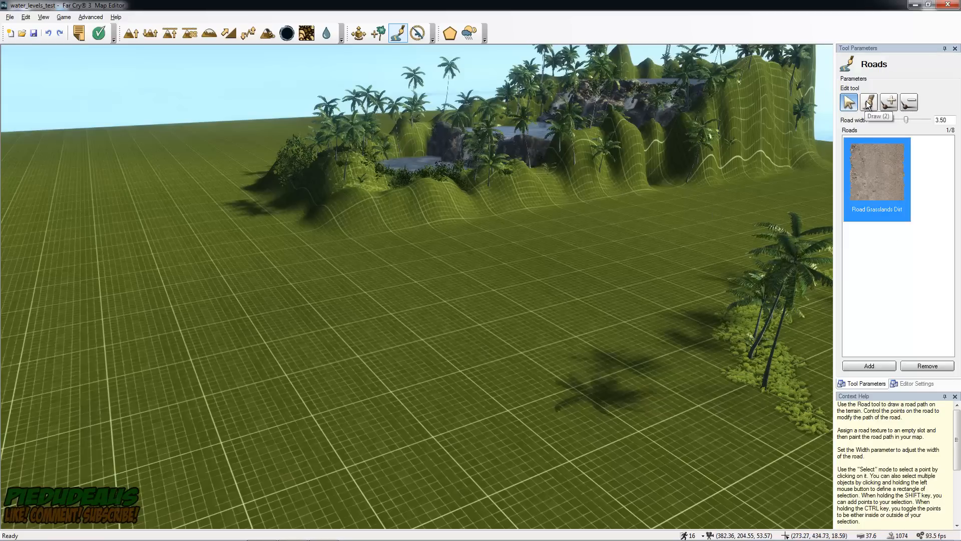
# Draw a winding Road Grasslands Dirt path of width 3.50 across the flat ground in front of the hills
pyautogui.click(872, 104)
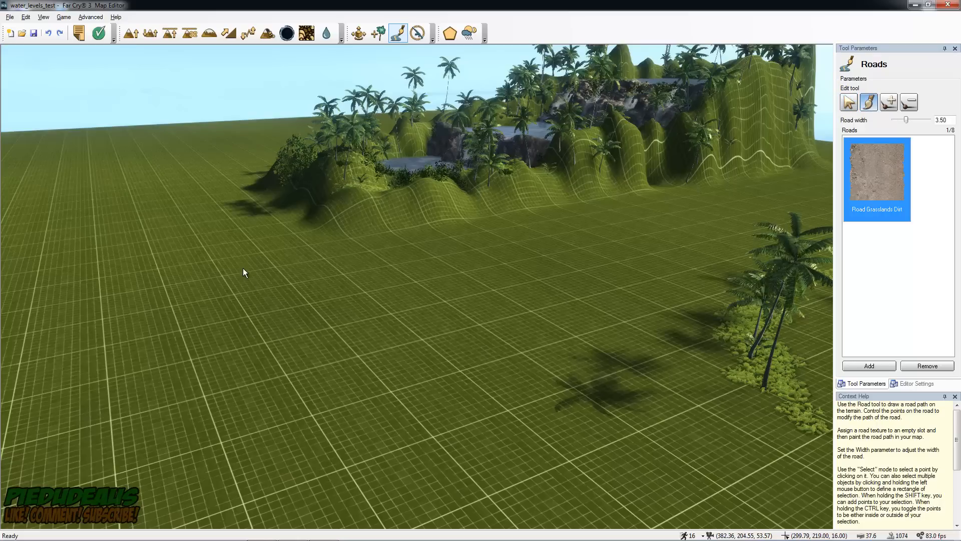
pyautogui.press('s')
pyautogui.moveTo(392, 408)
pyautogui.mouseDown()
pyautogui.moveTo(386, 446)
pyautogui.moveTo(539, 488)
pyautogui.moveTo(514, 512)
pyautogui.moveTo(470, 513)
pyautogui.mouseUp()
pyautogui.press('a')
pyautogui.moveTo(470, 512); pyautogui.dragTo(820, 264, button='right')
# Insert a control point in the road's far straight section and move three neighbouring points to smooth its bends
pyautogui.click(888, 104)
pyautogui.click(200, 297)
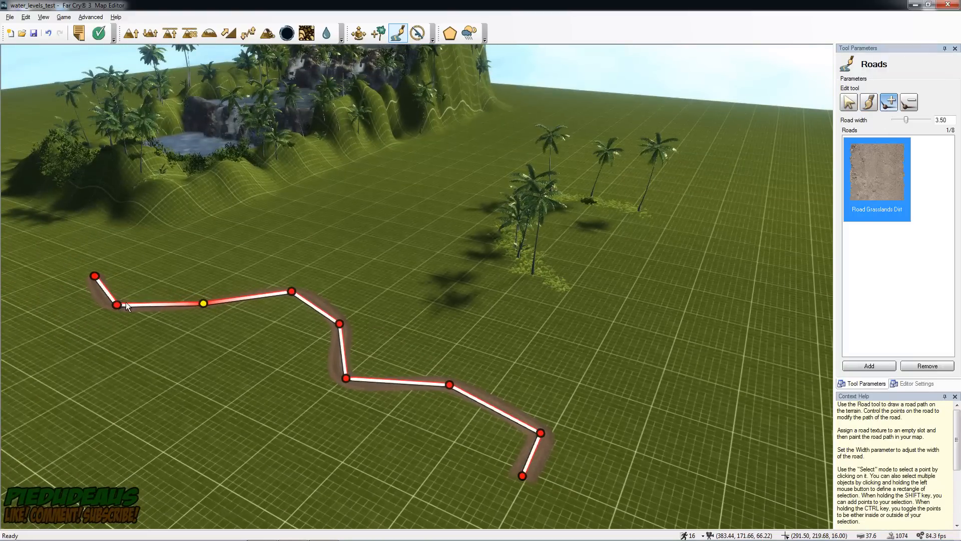
pyautogui.moveTo(121, 303); pyautogui.dragTo(128, 301)
pyautogui.moveTo(292, 296); pyautogui.dragTo(291, 300)
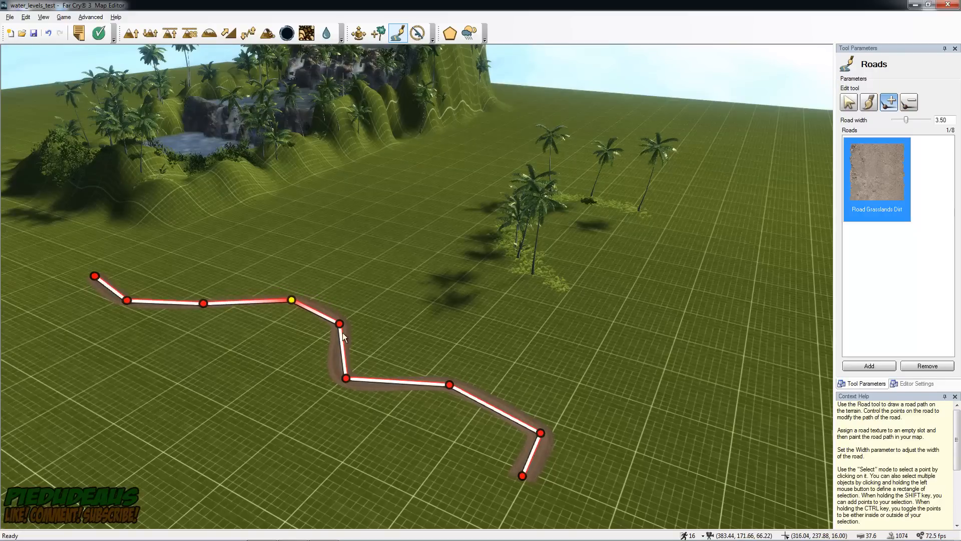
pyautogui.moveTo(347, 379); pyautogui.dragTo(379, 375)
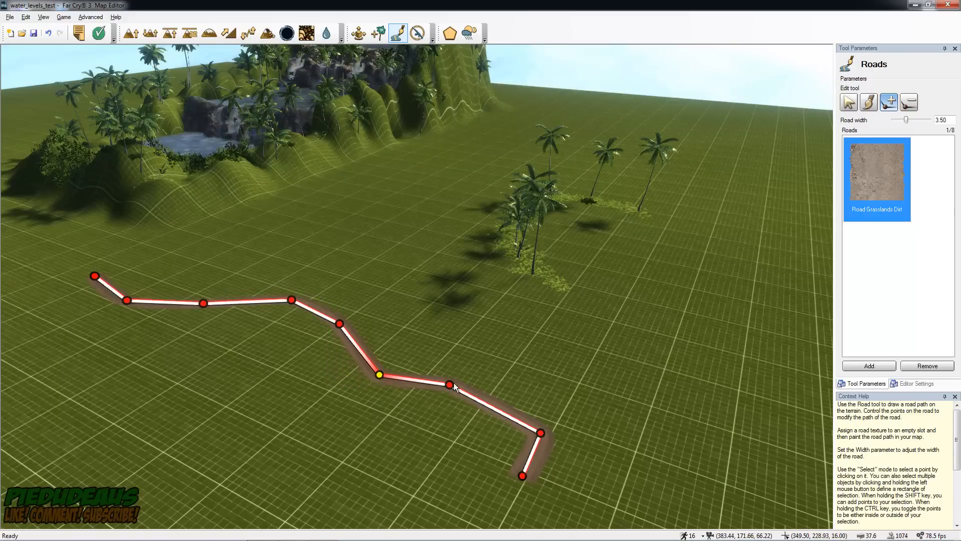
# Remove two control points from the road, one at the middle bend and one just before its near end
pyautogui.click(909, 102)
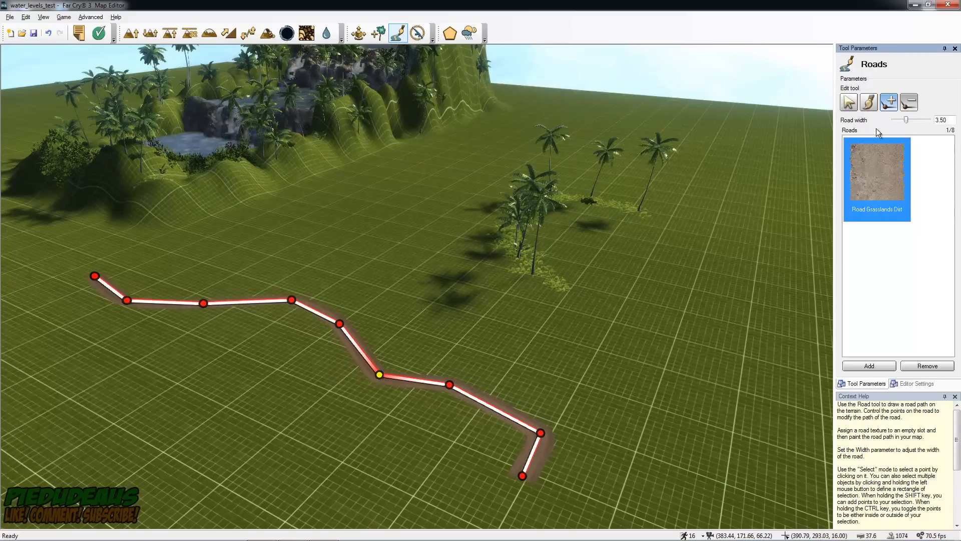
pyautogui.click(379, 375)
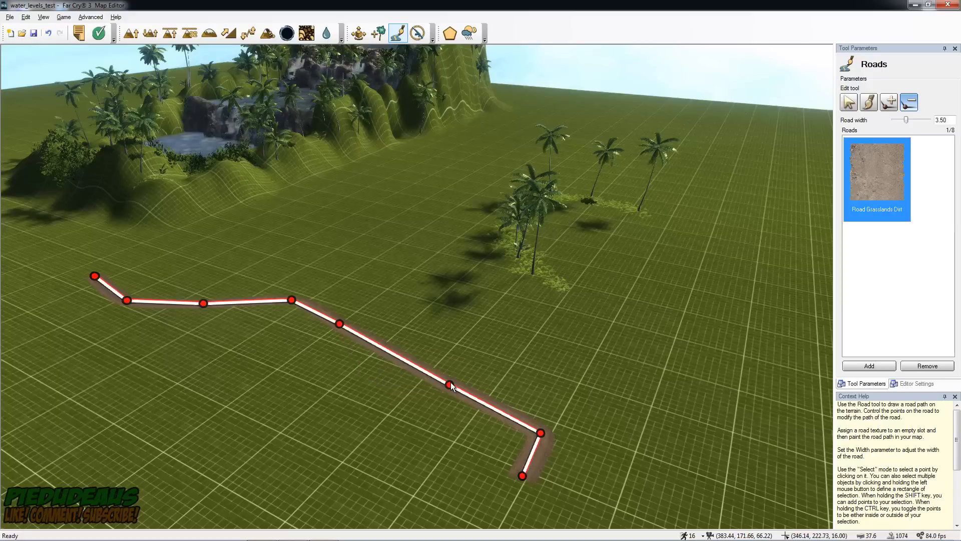
pyautogui.click(540, 433)
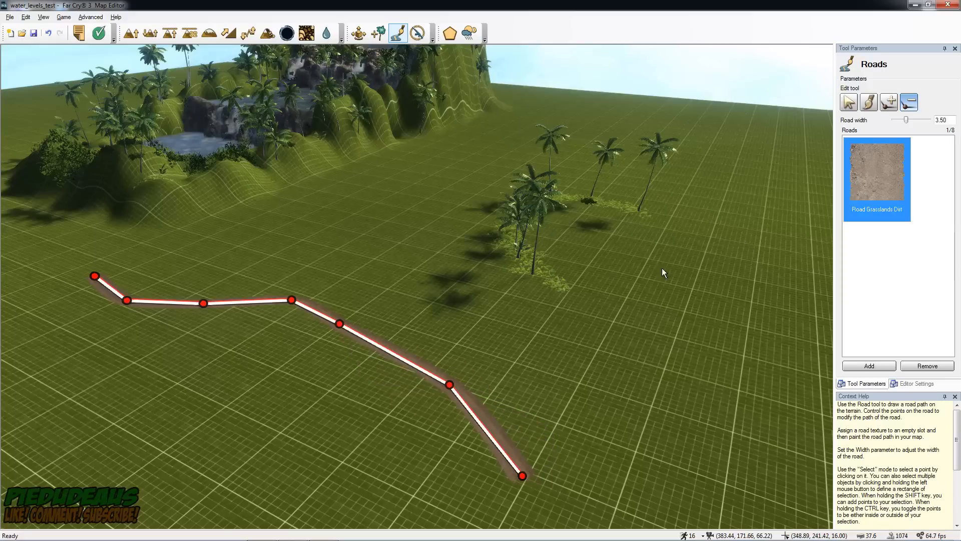
# Reposition four of the road's inner control points so the path follows one smooth curve
pyautogui.click(849, 102)
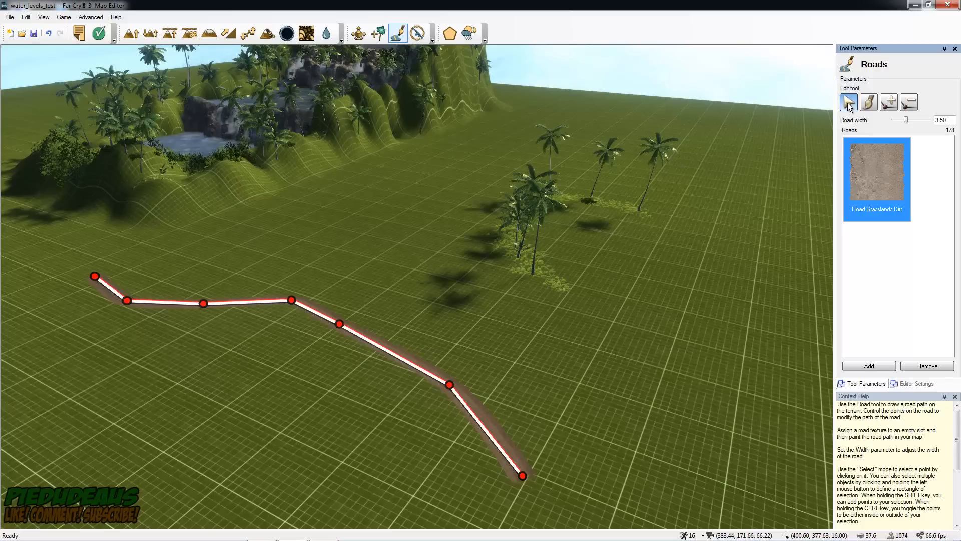
pyautogui.click(203, 303)
pyautogui.moveTo(208, 308)
pyautogui.mouseDown()
pyautogui.moveTo(208, 289)
pyautogui.moveTo(188, 290)
pyautogui.moveTo(202, 303)
pyautogui.mouseUp()
pyautogui.moveTo(288, 301); pyautogui.dragTo(284, 307)
pyautogui.moveTo(339, 325); pyautogui.dragTo(370, 332)
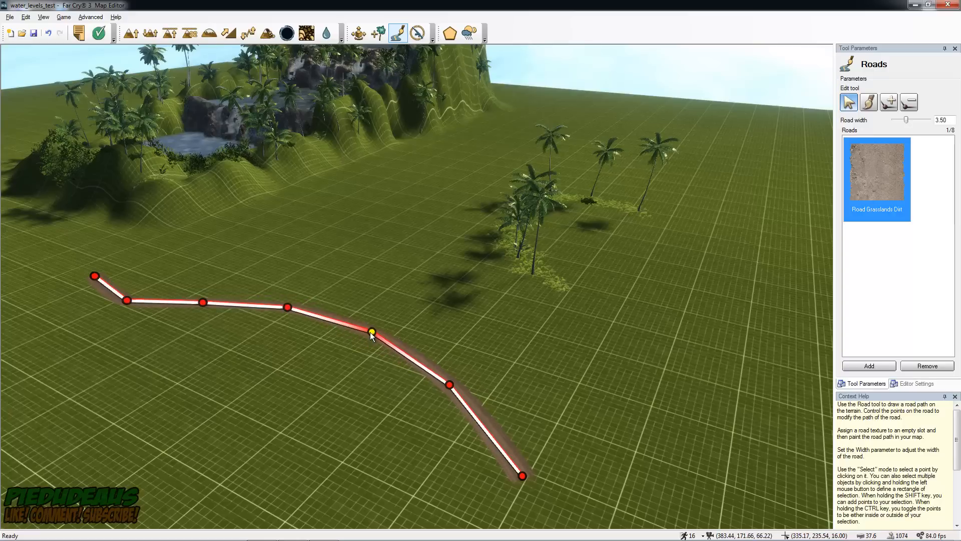
pyautogui.moveTo(419, 299); pyautogui.dragTo(419, 287, button='right')
pyautogui.press('a')
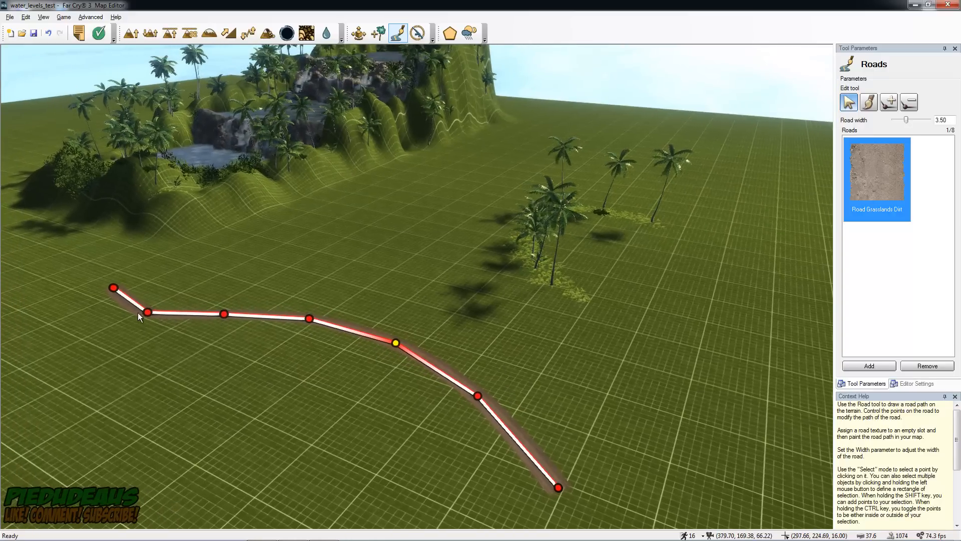
pyautogui.moveTo(148, 312); pyautogui.dragTo(167, 308)
pyautogui.moveTo(167, 308); pyautogui.dragTo(240, 298, button='right')
# Widen the road to 8.00 and bring its width down to 1.00
pyautogui.press('a')
pyautogui.press('s')
pyautogui.moveTo(419, 287); pyautogui.dragTo(494, 316, button='right')
pyautogui.press('d')
pyautogui.press('w')
pyautogui.press('w')
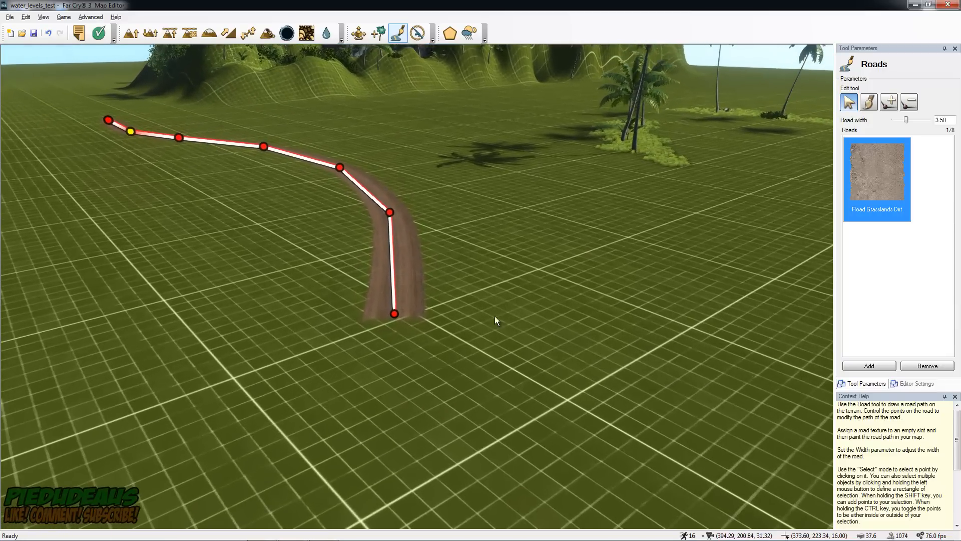
pyautogui.moveTo(908, 120); pyautogui.dragTo(932, 121)
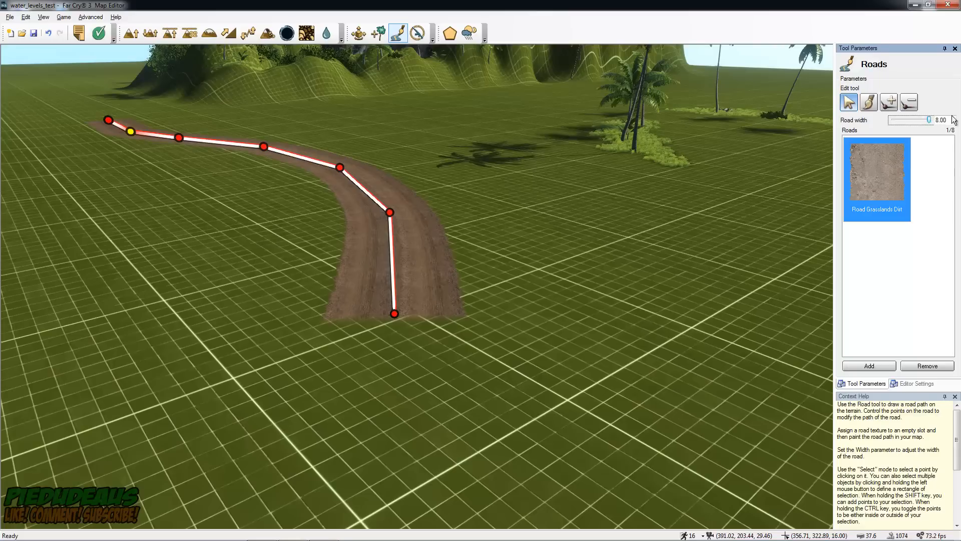
pyautogui.moveTo(906, 121); pyautogui.dragTo(888, 121)
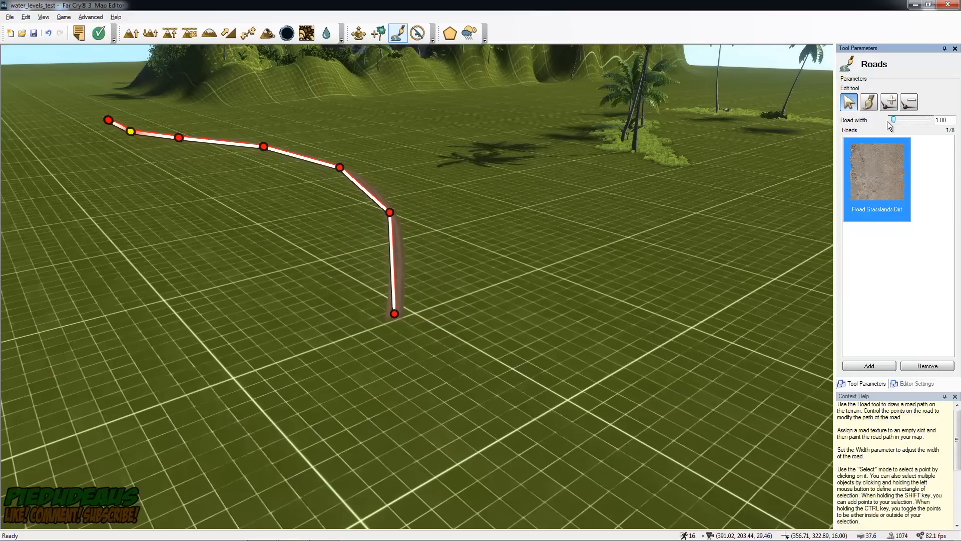
pyautogui.moveTo(584, 326)
pyautogui.mouseDown(button='right')
pyautogui.moveTo(615, 278)
pyautogui.moveTo(781, 216)
pyautogui.moveTo(731, 270)
pyautogui.moveTo(568, 332)
pyautogui.mouseUp(button='right')
pyautogui.press('s')
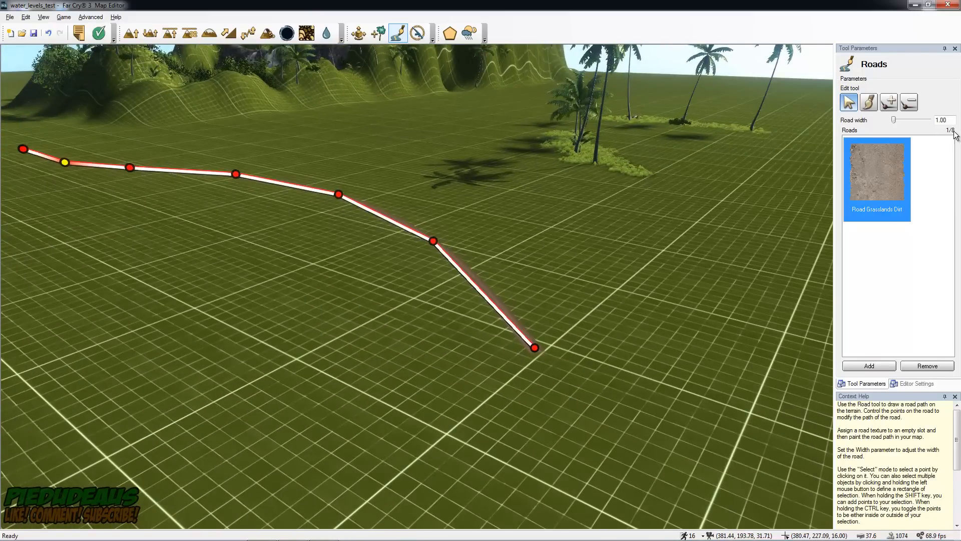
# Bring up the Map limits tool and examine the playable-area boundary around the map up to one of its corners
pyautogui.moveTo(417, 287); pyautogui.dragTo(445, 183, button='right')
pyautogui.press('a')
pyautogui.press('d')
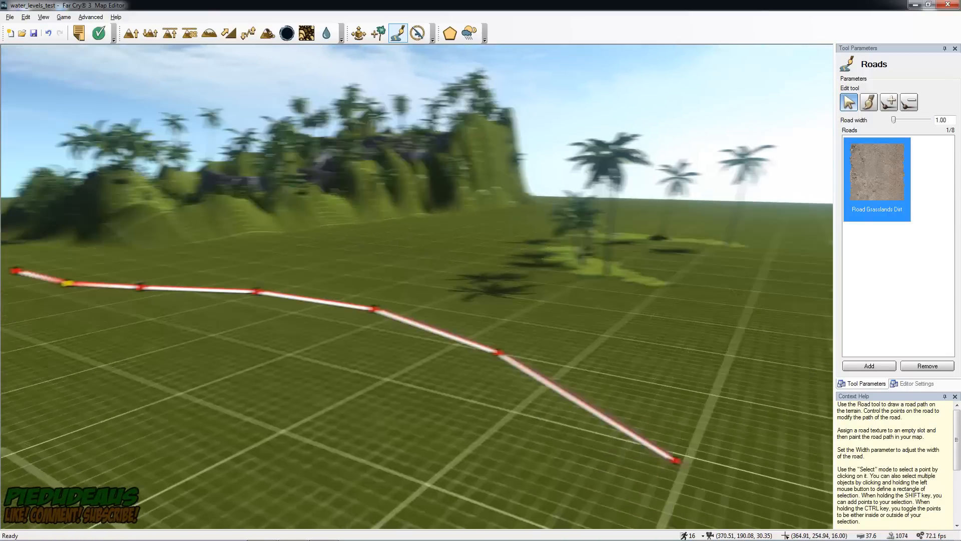
pyautogui.moveTo(501, 160); pyautogui.dragTo(466, 159, button='right')
pyautogui.press('s')
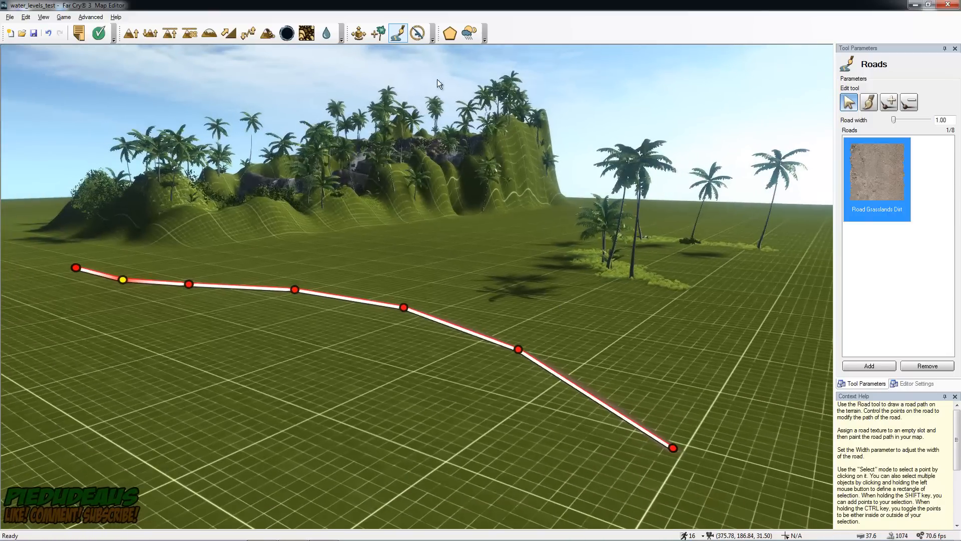
pyautogui.click(419, 32)
pyautogui.moveTo(464, 189); pyautogui.dragTo(435, 87, button='right')
pyautogui.press('w')
pyautogui.press('s')
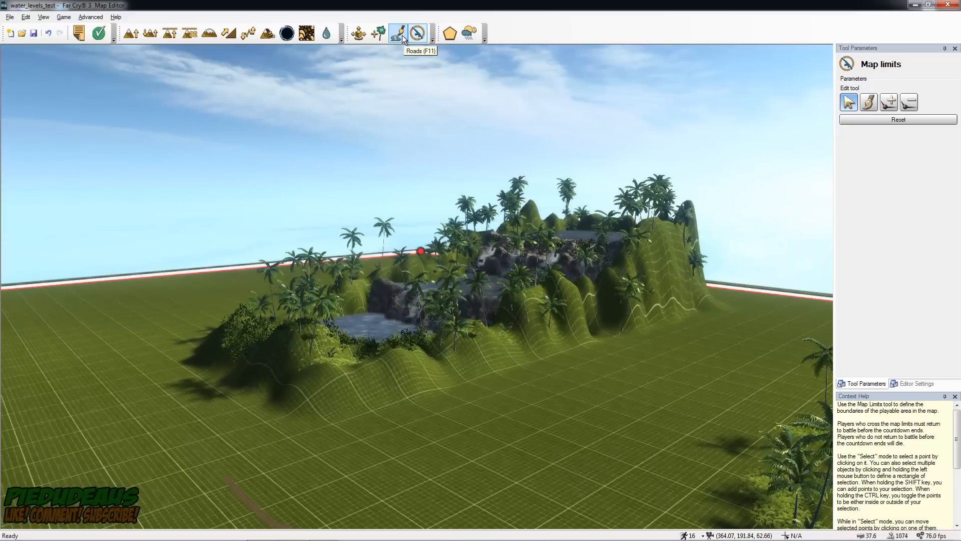
pyautogui.moveTo(412, 291); pyautogui.dragTo(550, 325, button='right')
pyautogui.press('s')
pyautogui.moveTo(451, 333); pyautogui.dragTo(262, 200, button='right')
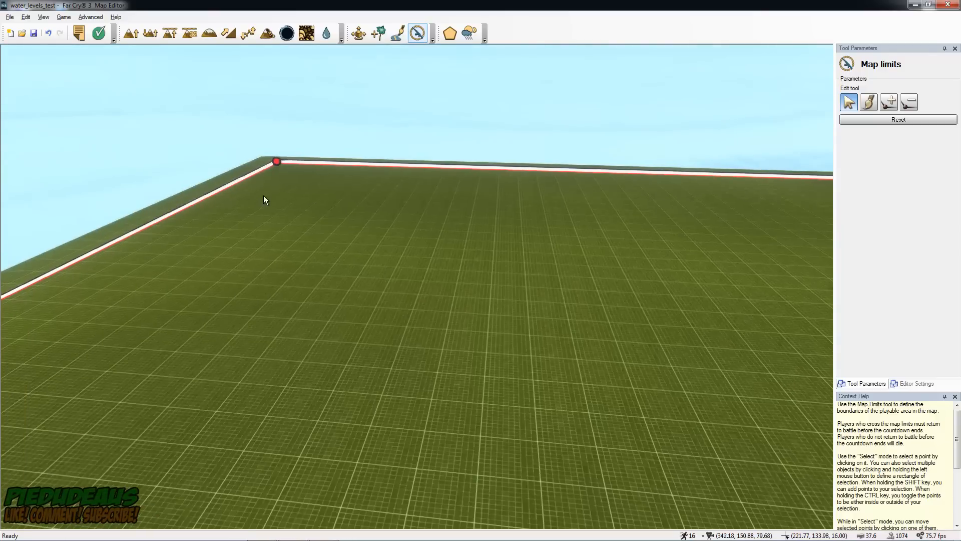
# Pull the map-limit corner beyond the waterfall hill inward, close behind the hill
pyautogui.moveTo(277, 161); pyautogui.dragTo(604, 272)
pyautogui.moveTo(545, 243); pyautogui.dragTo(543, 237, button='right')
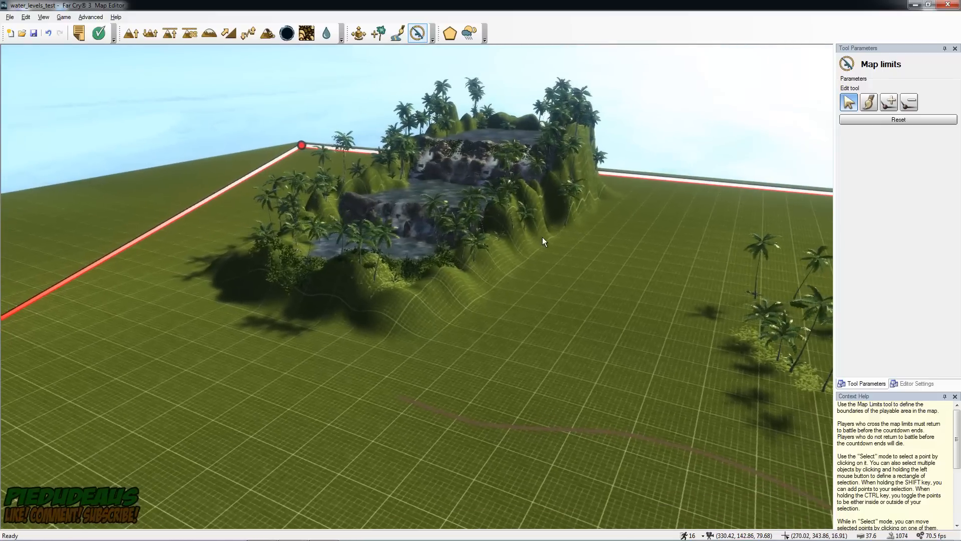
pyautogui.moveTo(311, 145); pyautogui.dragTo(373, 161)
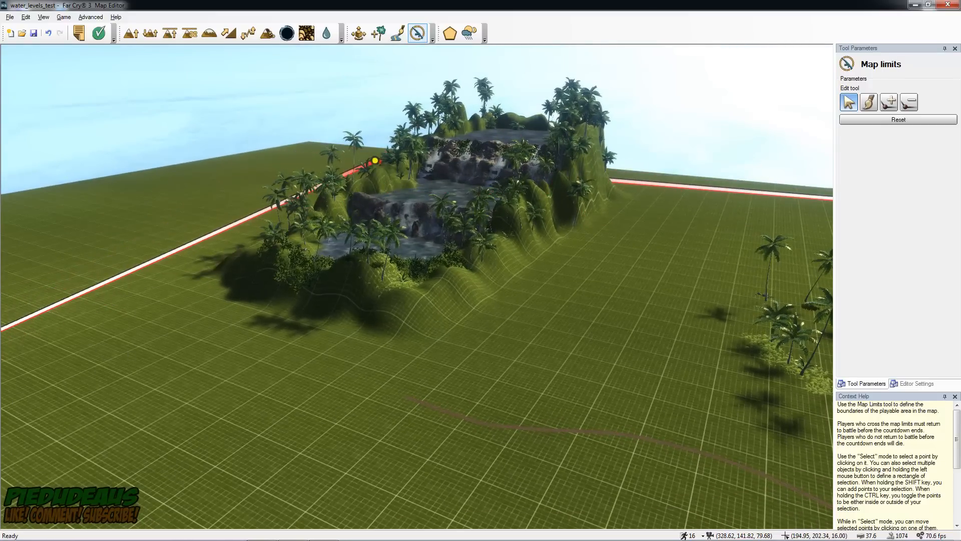
# Move the neighbouring map-limit corner inward to the front slope of the waterfall hill
pyautogui.moveTo(180, 343); pyautogui.dragTo(177, 344, button='right')
pyautogui.moveTo(349, 242); pyautogui.dragTo(625, 211)
pyautogui.moveTo(625, 211); pyautogui.dragTo(665, 232, button='right')
pyautogui.moveTo(653, 231); pyautogui.dragTo(58, 414)
pyautogui.moveTo(196, 387); pyautogui.dragTo(615, 366, button='right')
pyautogui.press('w')
pyautogui.press('a')
pyautogui.moveTo(642, 250); pyautogui.dragTo(350, 295, button='right')
pyautogui.moveTo(437, 340); pyautogui.dragTo(275, 356, button='right')
pyautogui.press('s')
pyautogui.moveTo(601, 347); pyautogui.dragTo(608, 364, button='right')
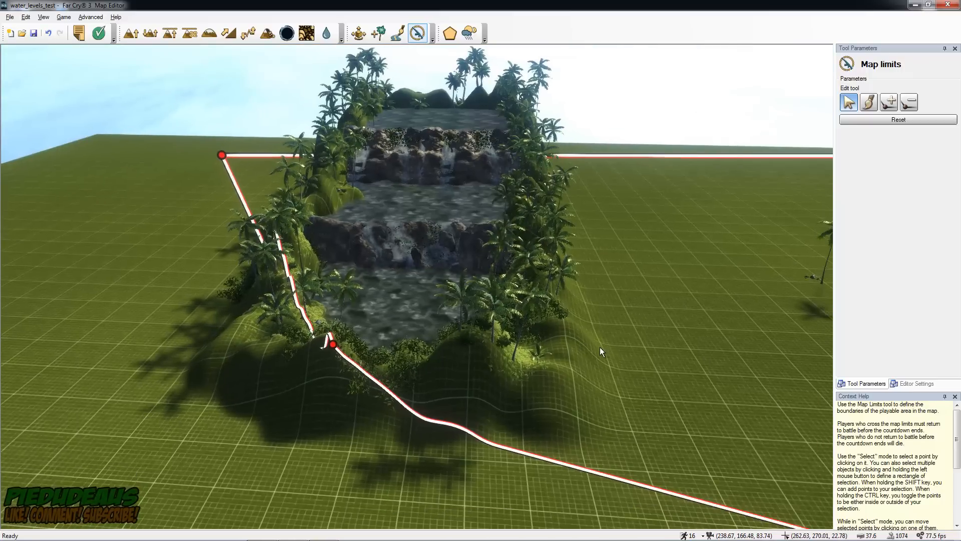
pyautogui.moveTo(524, 445); pyautogui.dragTo(701, 425, button='right')
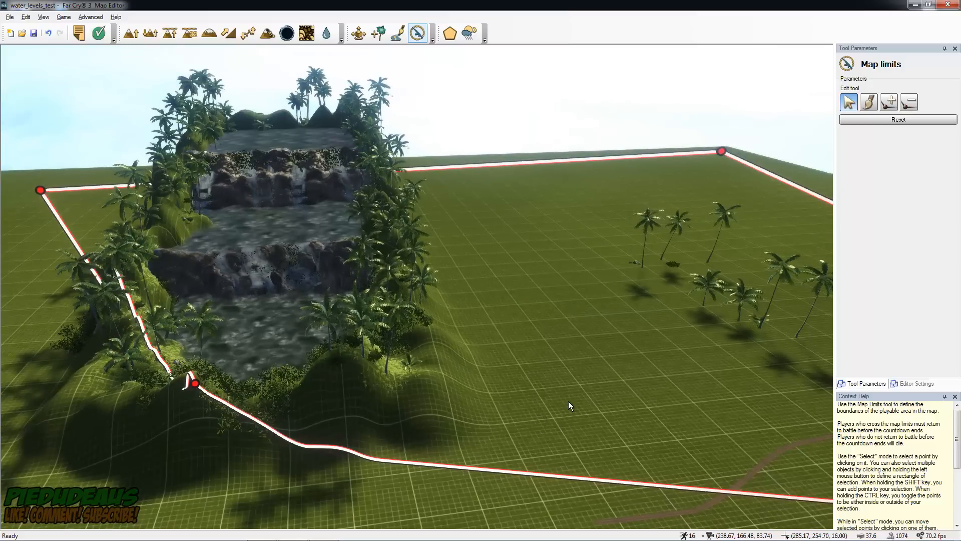
pyautogui.moveTo(593, 305); pyautogui.dragTo(550, 338, button='right')
pyautogui.press('s')
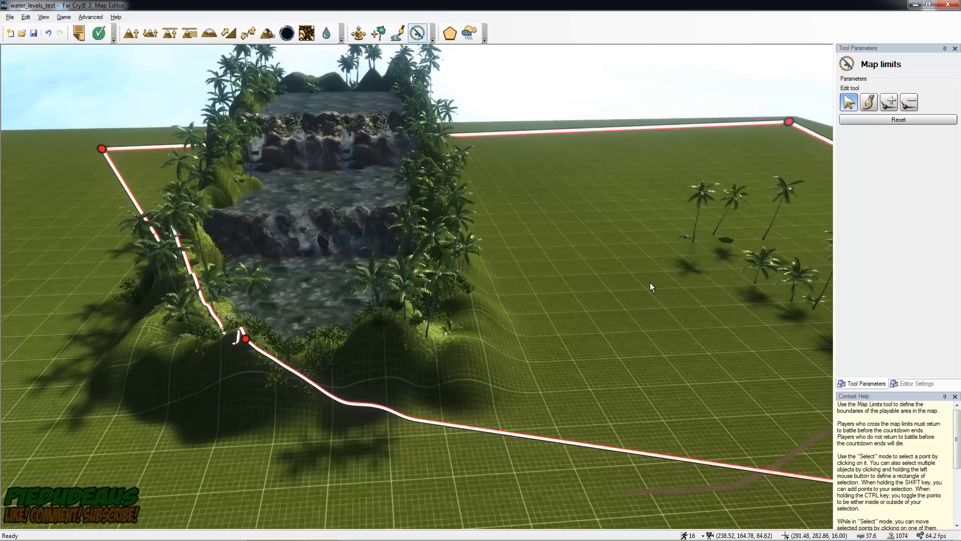
# Insert extra control points in the map limits and shape the boundary around the front and sides of the lowest pool
pyautogui.click(871, 102)
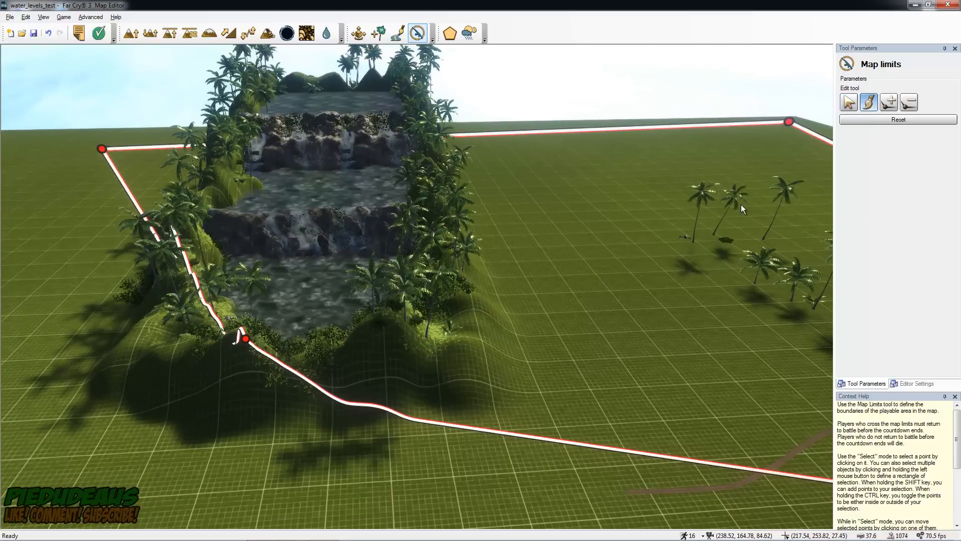
pyautogui.click(908, 102)
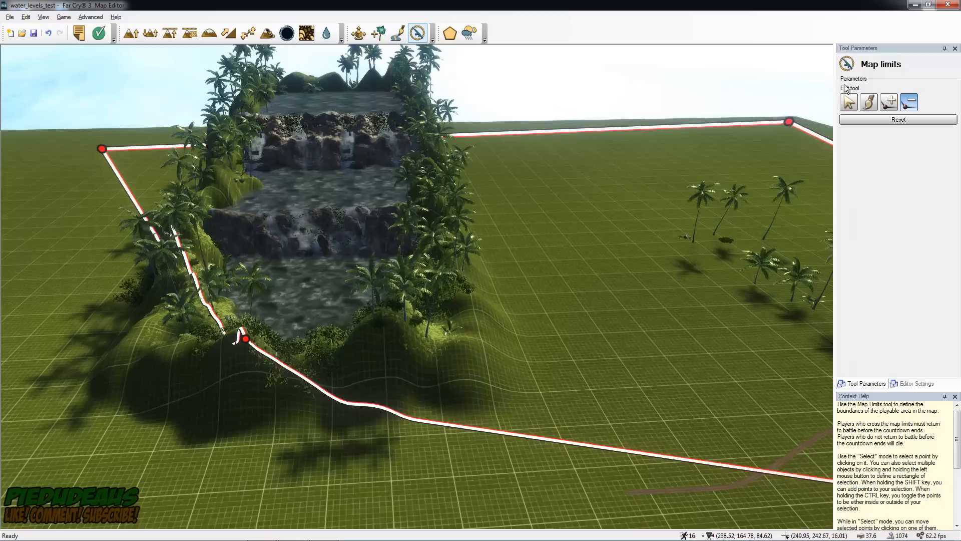
pyautogui.click(889, 102)
pyautogui.moveTo(396, 416); pyautogui.dragTo(371, 327)
pyautogui.moveTo(524, 244); pyautogui.dragTo(498, 256, button='right')
pyautogui.moveTo(542, 360); pyautogui.dragTo(550, 302)
pyautogui.moveTo(578, 282); pyautogui.dragTo(474, 282, button='right')
pyautogui.press('w')
pyautogui.press('s')
pyautogui.moveTo(211, 288); pyautogui.dragTo(122, 320)
pyautogui.click(63, 190)
pyautogui.moveTo(88, 171); pyautogui.dragTo(133, 144)
pyautogui.moveTo(701, 313); pyautogui.dragTo(471, 108)
pyautogui.moveTo(589, 204)
pyautogui.mouseDown(button='right')
pyautogui.moveTo(530, 165)
pyautogui.moveTo(543, 130)
pyautogui.moveTo(590, 205)
pyautogui.mouseUp(button='right')
pyautogui.press('s')
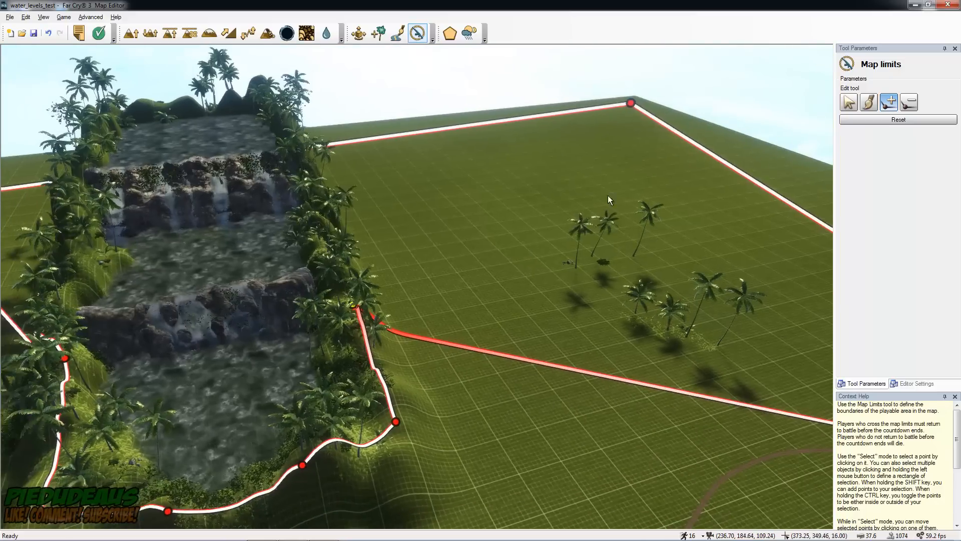
# Bring up the AI Data tool and enable AI data generation in the map properties
pyautogui.click(449, 34)
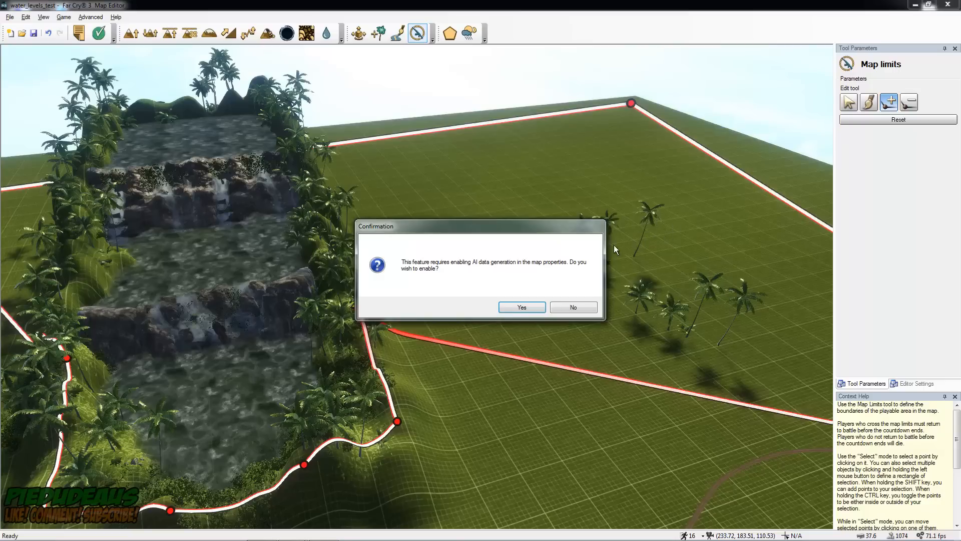
pyautogui.click(504, 306)
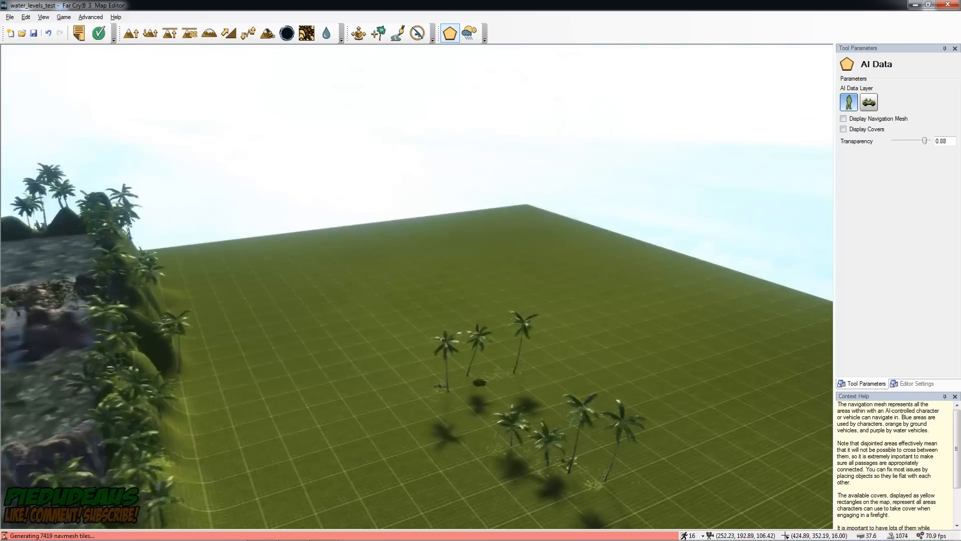
pyautogui.press('w')
pyautogui.moveTo(503, 306); pyautogui.dragTo(441, 317, button='right')
pyautogui.press('a')
pyautogui.press('s')
pyautogui.press('a')
pyautogui.press('s')
pyautogui.moveTo(581, 246); pyautogui.dragTo(556, 228, button='right')
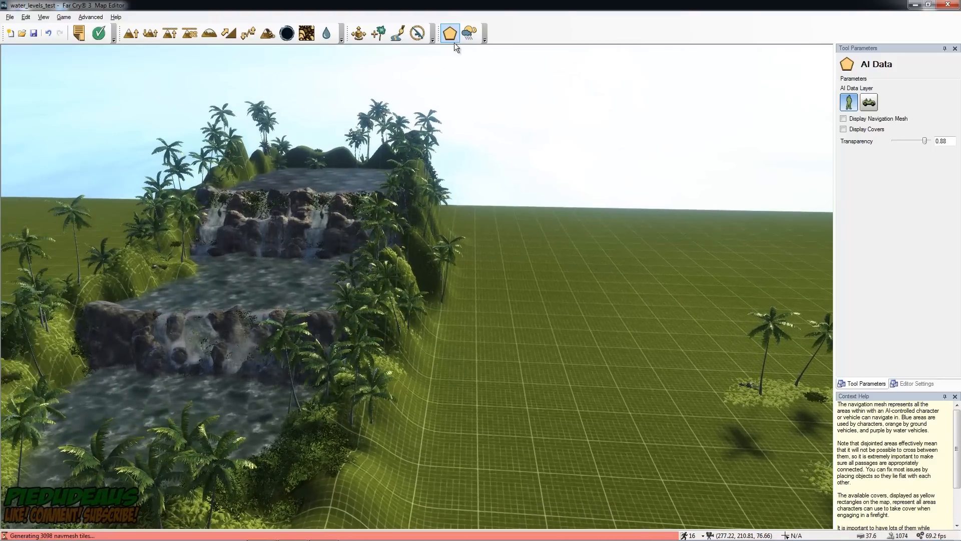
# Switch the AI data layer to vehicles and read the help on navigation meshes and covers
pyautogui.press('s')
pyautogui.press('a')
pyautogui.moveTo(521, 174); pyautogui.dragTo(489, 196, button='right')
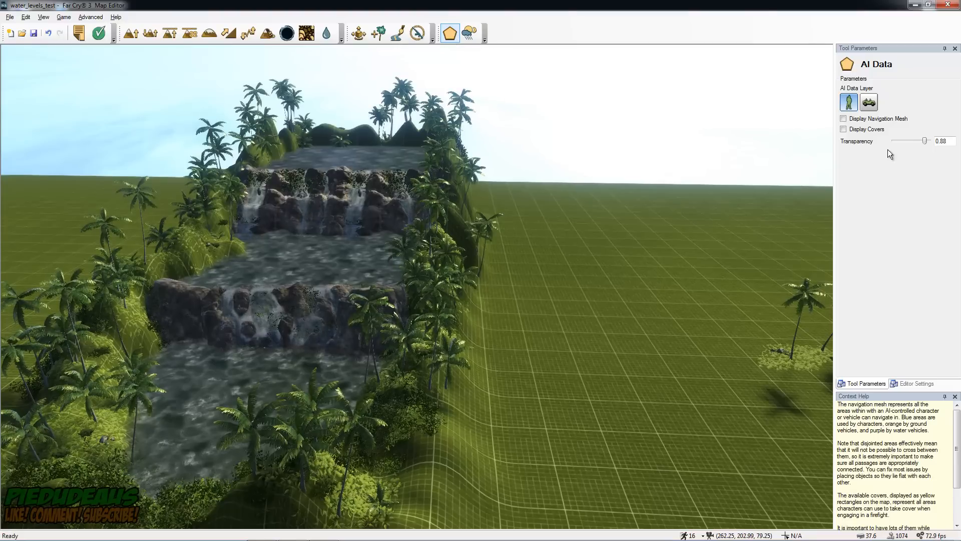
pyautogui.click(869, 103)
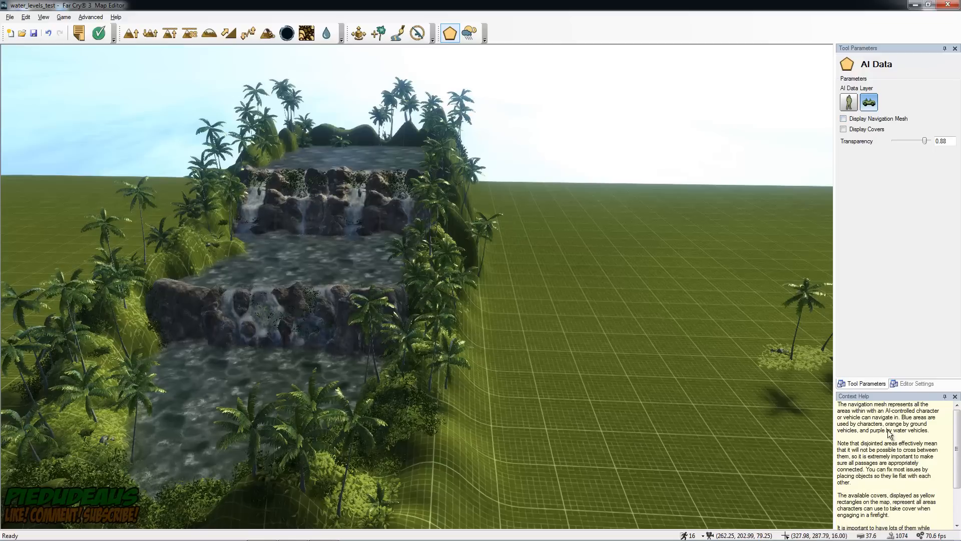
pyautogui.moveTo(958, 421)
pyautogui.mouseDown()
pyautogui.moveTo(960, 462)
pyautogui.moveTo(947, 414)
pyautogui.mouseUp()
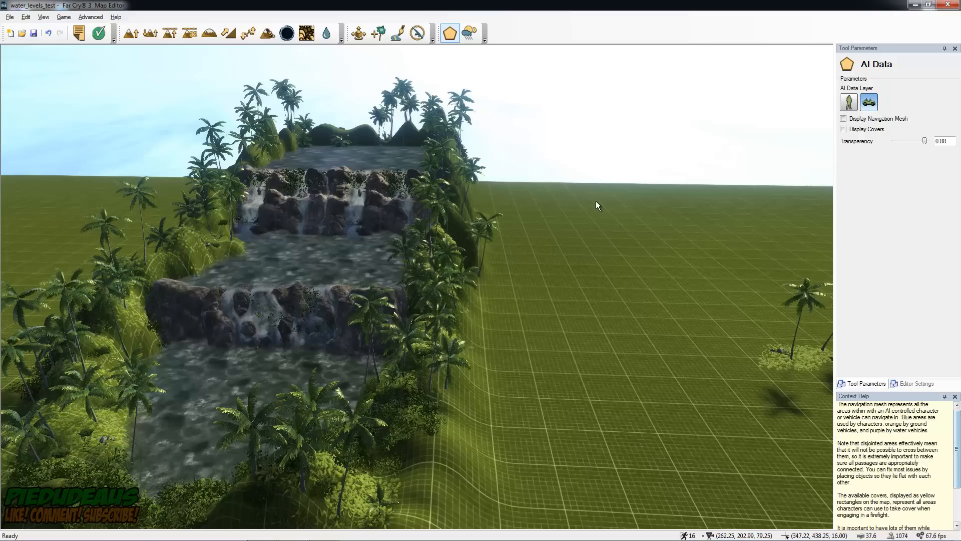
# Preview the environment at 10:30:42 PM and 8:03:50 AM, and set the time of day to 3:30:13 PM
pyautogui.click(469, 34)
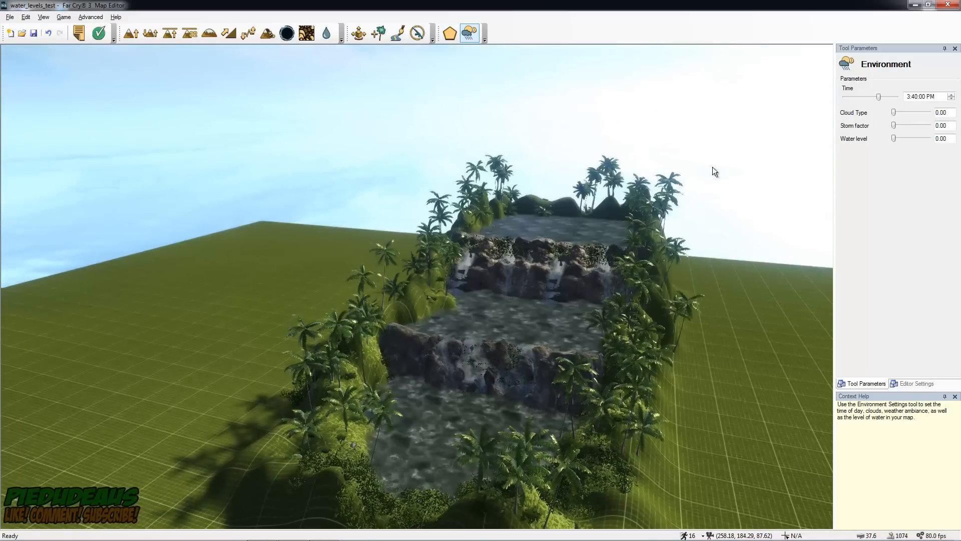
pyautogui.moveTo(878, 97); pyautogui.dragTo(888, 95)
pyautogui.moveTo(890, 97); pyautogui.dragTo(896, 98)
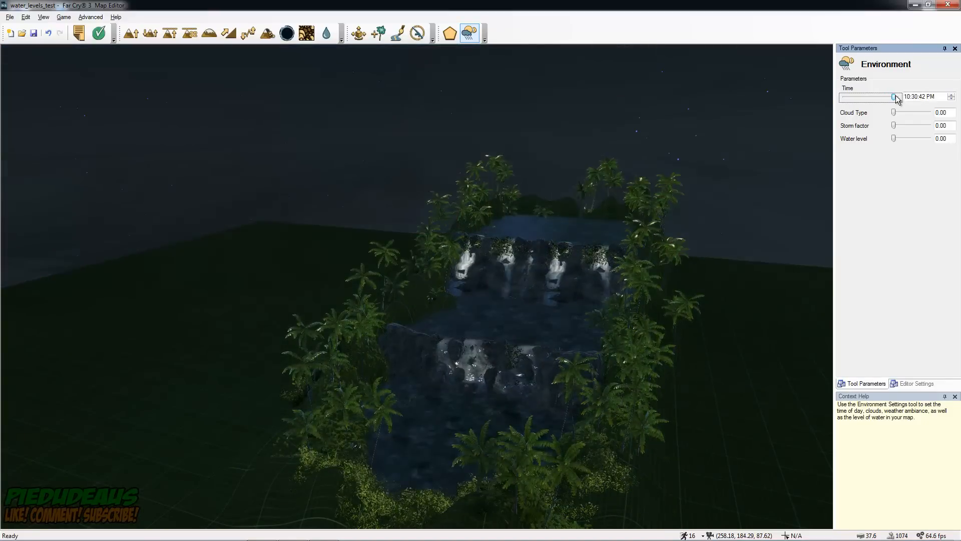
pyautogui.moveTo(751, 200)
pyautogui.mouseDown(button='right')
pyautogui.moveTo(751, 60)
pyautogui.moveTo(759, 200)
pyautogui.mouseUp(button='right')
pyautogui.moveTo(894, 96); pyautogui.dragTo(861, 98)
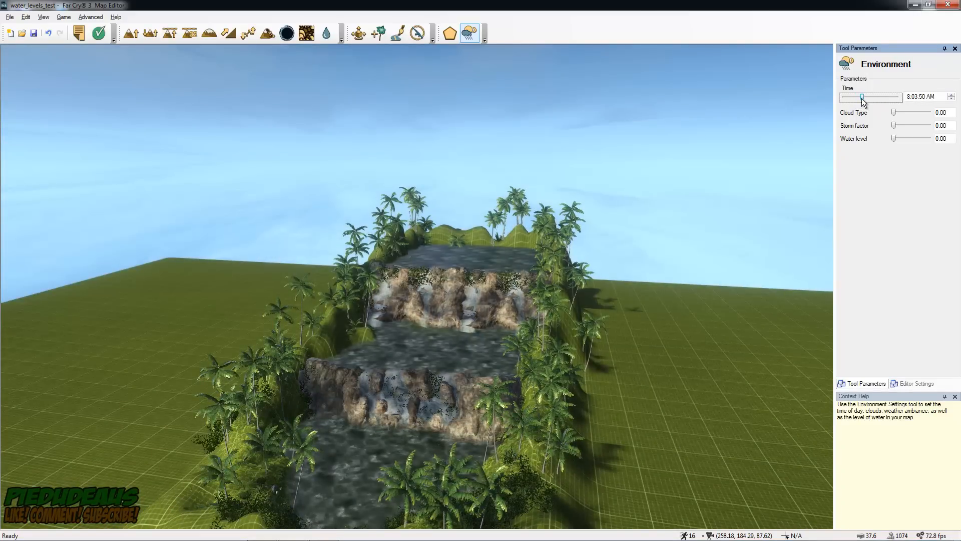
pyautogui.moveTo(861, 98); pyautogui.dragTo(879, 96)
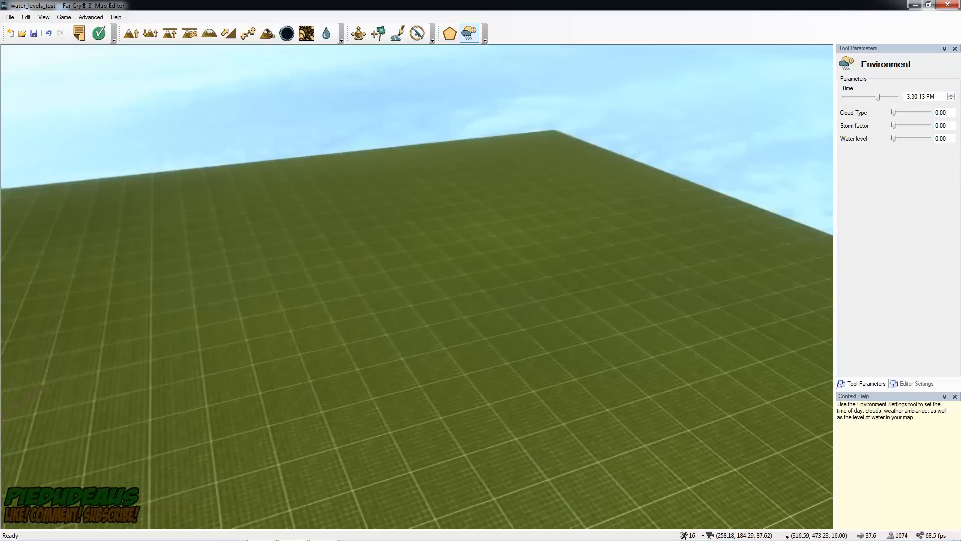
# Preview Cloud Type 1.00 and 2.00 against the sky, and raise the setting to its maximum
pyautogui.moveTo(416, 286); pyautogui.dragTo(738, 276, button='right')
pyautogui.moveTo(736, 186)
pyautogui.mouseDown(button='right')
pyautogui.moveTo(721, 75)
pyautogui.moveTo(736, 186)
pyautogui.mouseUp(button='right')
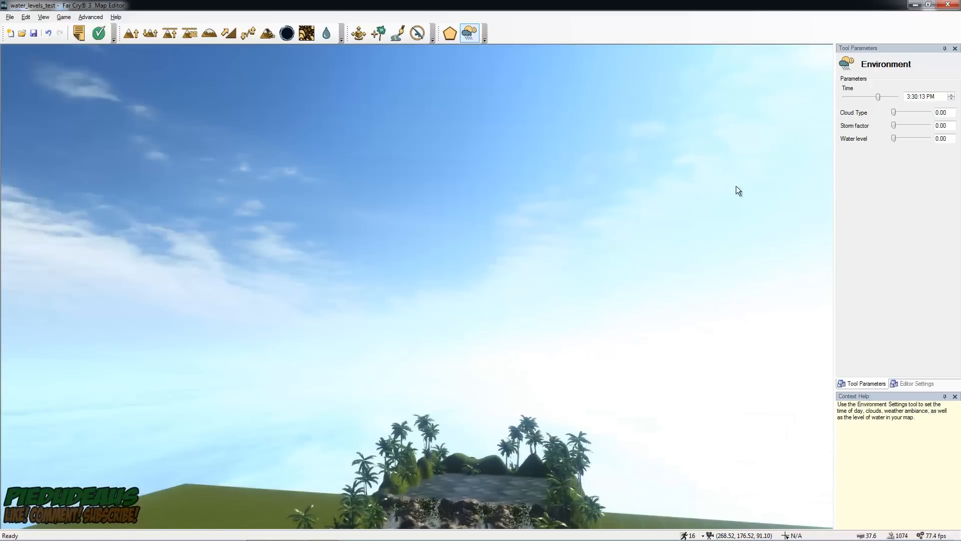
pyautogui.click(894, 112)
pyautogui.moveTo(897, 111); pyautogui.dragTo(909, 110)
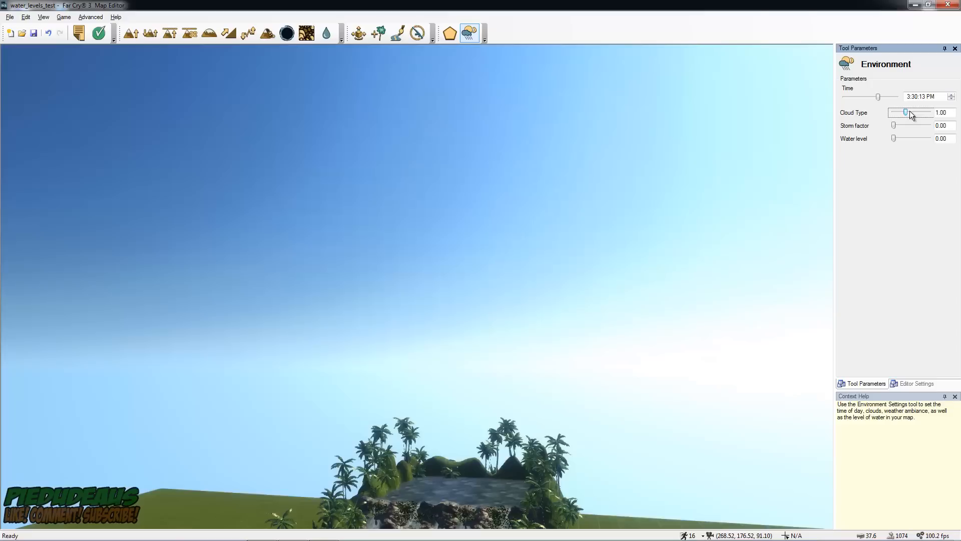
pyautogui.moveTo(641, 308); pyautogui.dragTo(796, 285, button='right')
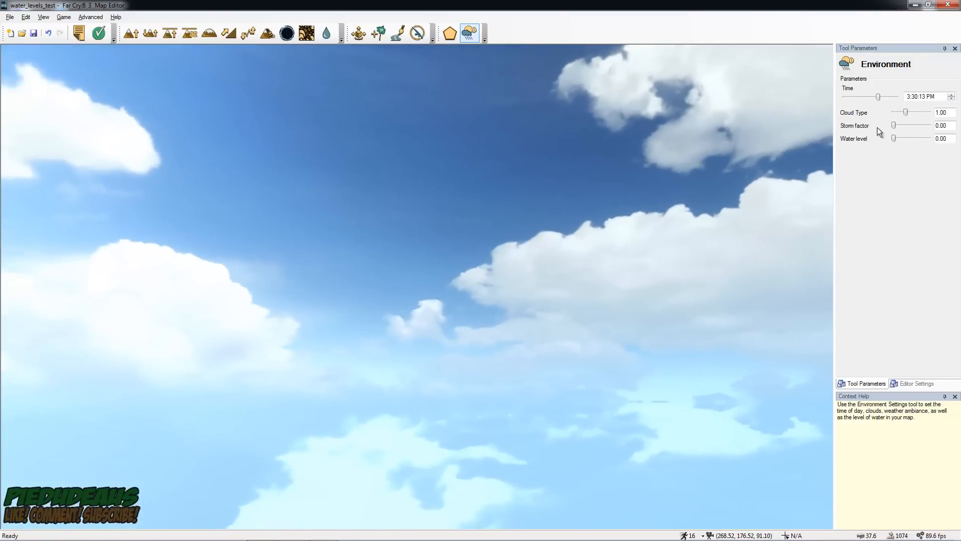
pyautogui.moveTo(905, 111); pyautogui.dragTo(919, 112)
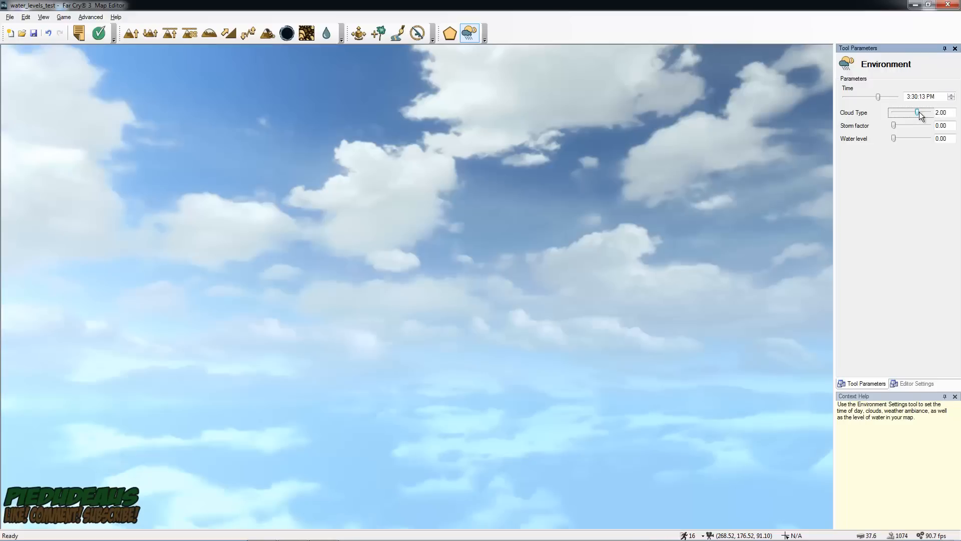
pyautogui.moveTo(797, 180); pyautogui.dragTo(946, 158, button='right')
pyautogui.moveTo(797, 179); pyautogui.dragTo(826, 177, button='right')
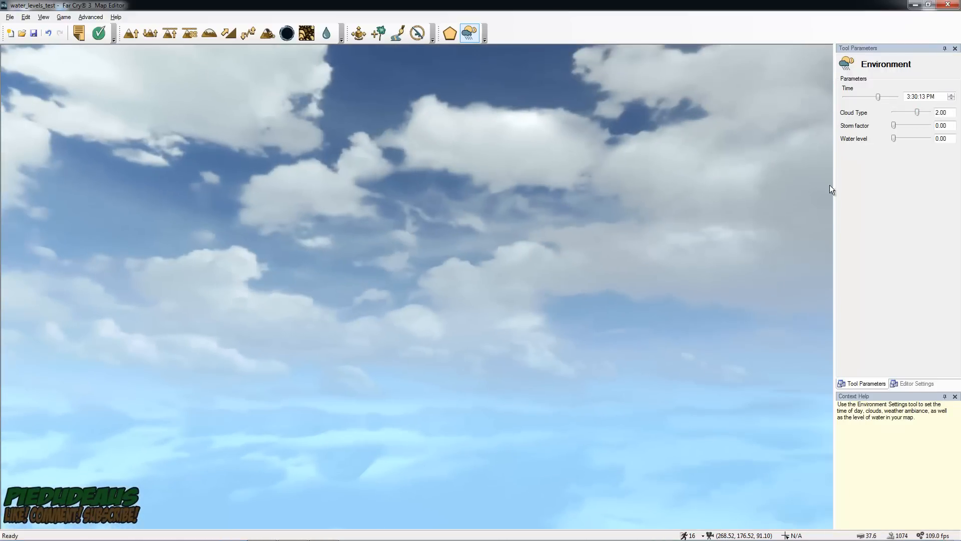
pyautogui.moveTo(666, 209); pyautogui.dragTo(592, 175, button='right')
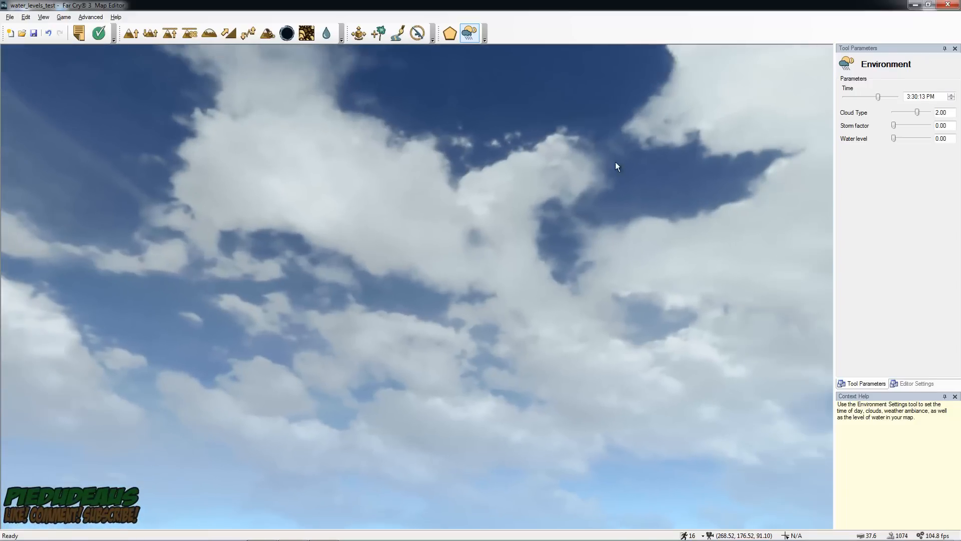
pyautogui.moveTo(919, 113); pyautogui.dragTo(929, 113)
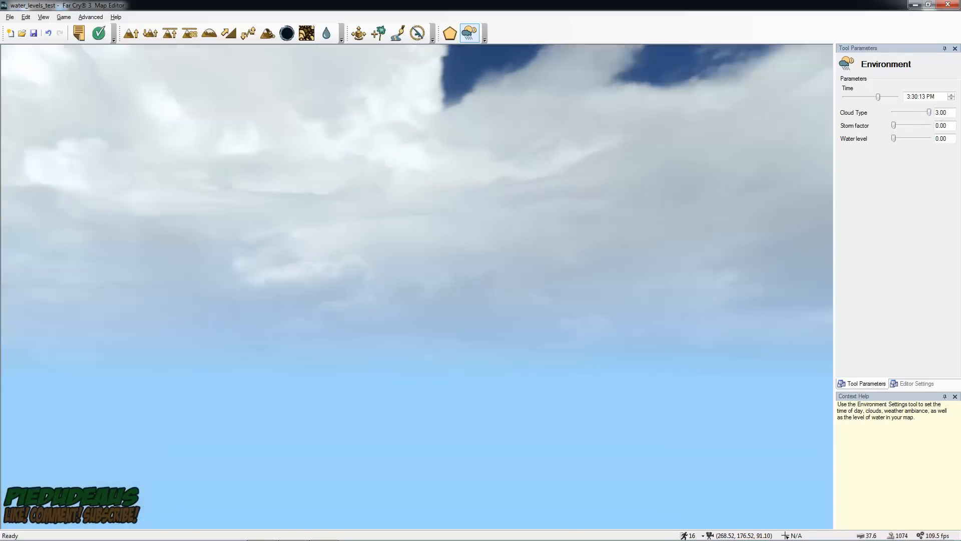
# Look over the sky at Cloud Type 3.00, and lower Cloud Type to 0.00
pyautogui.moveTo(621, 210); pyautogui.dragTo(460, 200, button='right')
pyautogui.moveTo(781, 201); pyautogui.dragTo(731, 205, button='right')
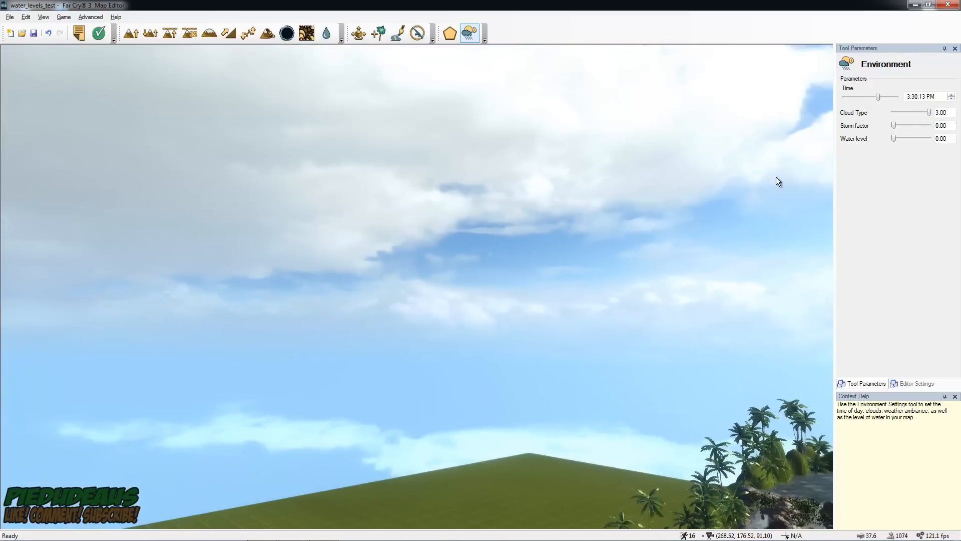
pyautogui.moveTo(930, 112); pyautogui.dragTo(878, 114)
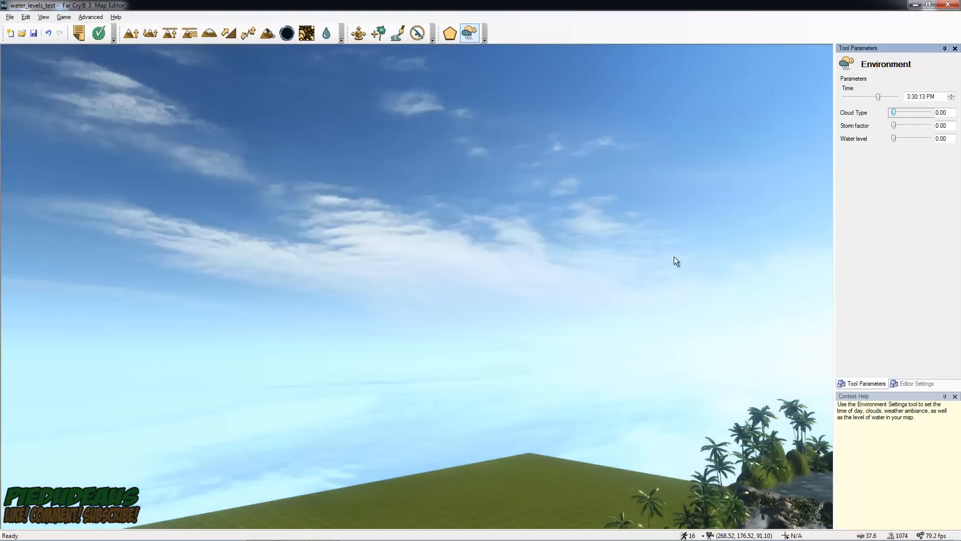
pyautogui.moveTo(692, 245); pyautogui.dragTo(680, 275, button='right')
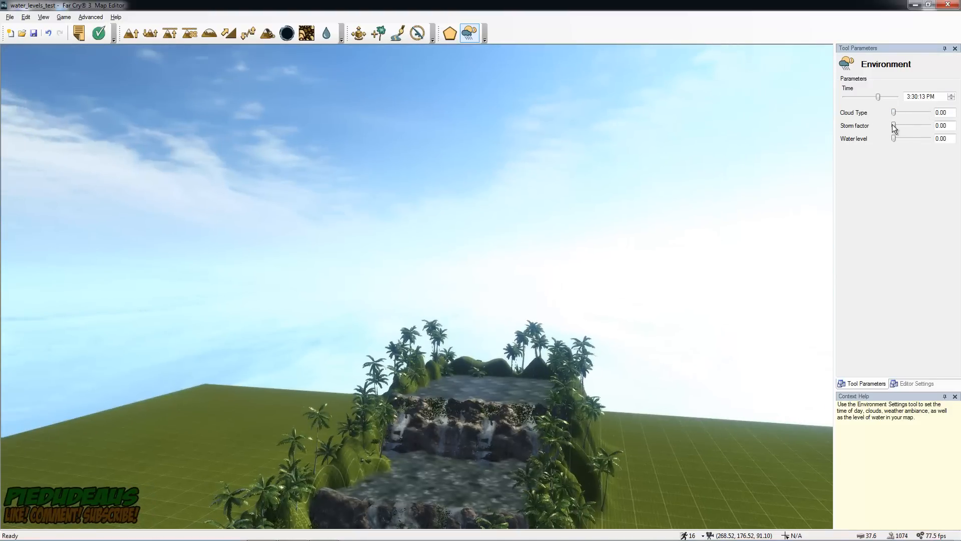
# Preview the storm by raising Storm factor to 1.00, and return it to 0.00
pyautogui.moveTo(893, 125); pyautogui.dragTo(901, 125)
pyautogui.moveTo(651, 230); pyautogui.dragTo(575, 223, button='right')
pyautogui.moveTo(904, 123); pyautogui.dragTo(941, 126)
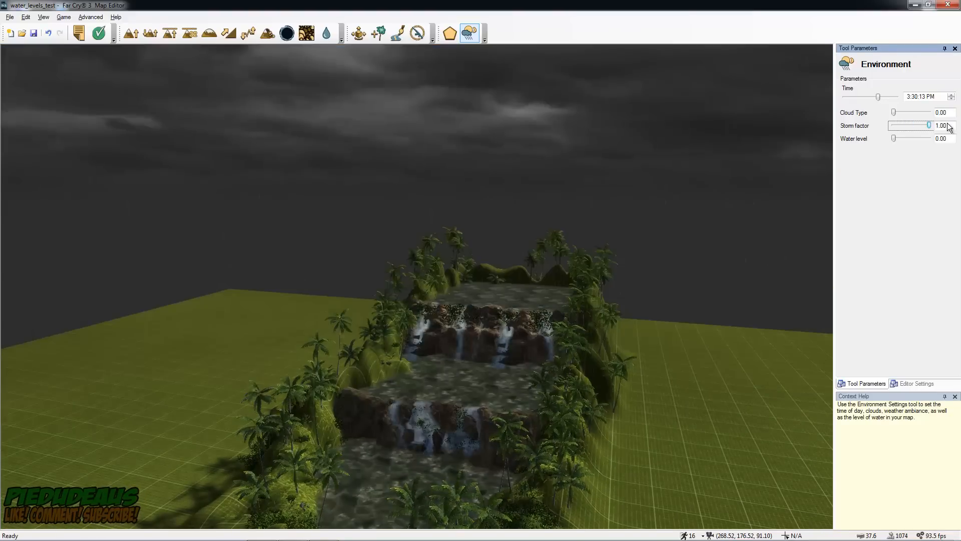
pyautogui.moveTo(640, 256); pyautogui.dragTo(383, 193, button='right')
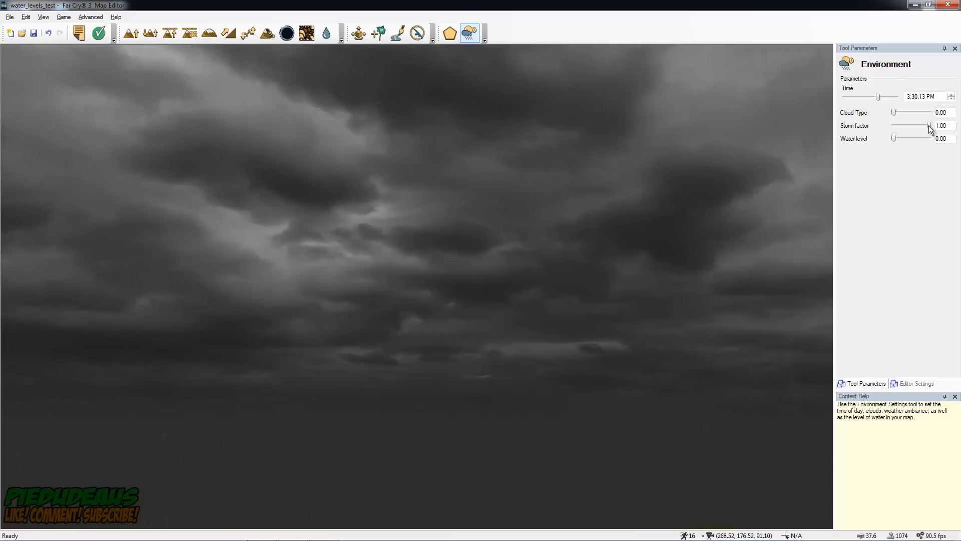
pyautogui.moveTo(930, 126); pyautogui.dragTo(893, 125)
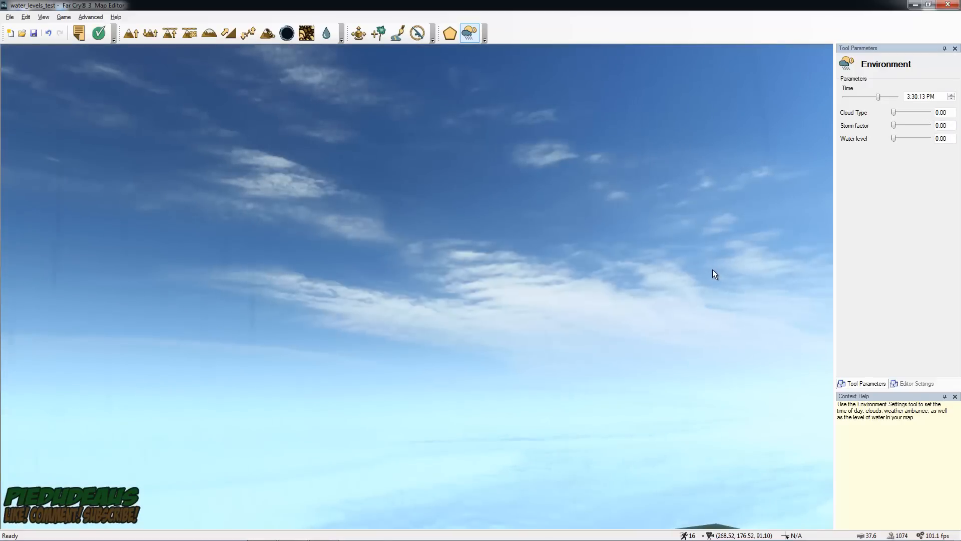
# Dig a narrow trench into the flat grassland beside the waterfall hill with the Terrain Bump tool
pyautogui.moveTo(713, 269); pyautogui.dragTo(826, 300, button='right')
pyautogui.press('w')
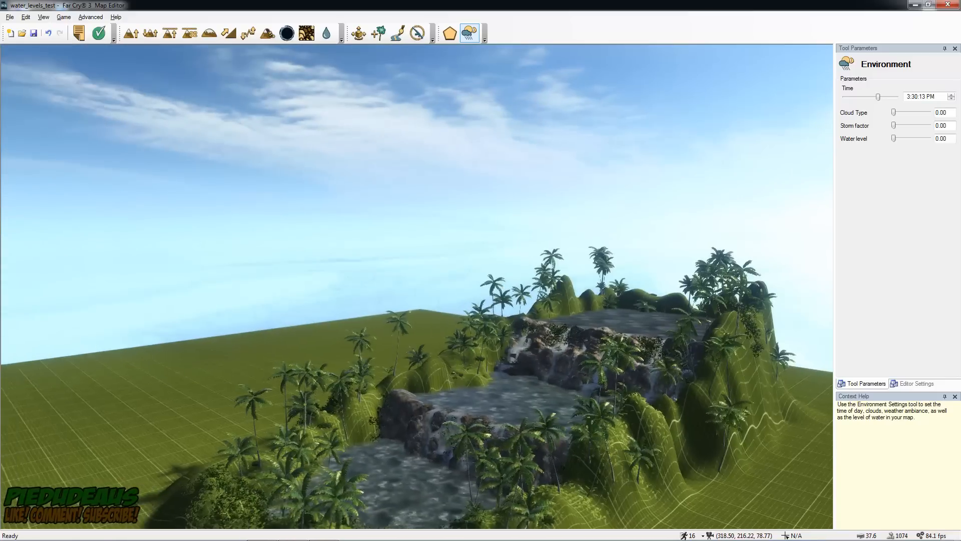
pyautogui.moveTo(416, 286); pyautogui.dragTo(541, 326, button='right')
pyautogui.press('s')
pyautogui.moveTo(773, 282); pyautogui.dragTo(705, 155, button='right')
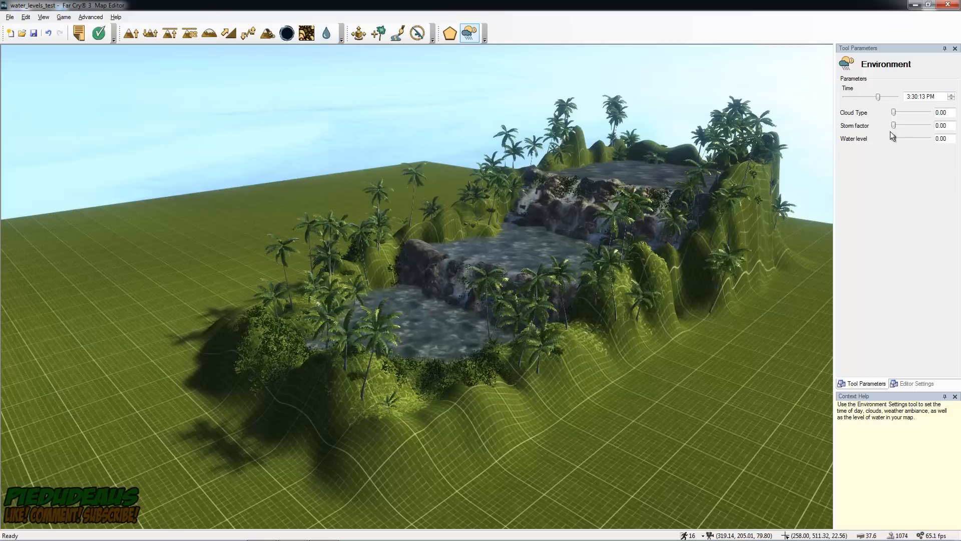
pyautogui.moveTo(652, 285)
pyautogui.mouseDown(button='right')
pyautogui.moveTo(590, 306)
pyautogui.moveTo(652, 284)
pyautogui.mouseUp(button='right')
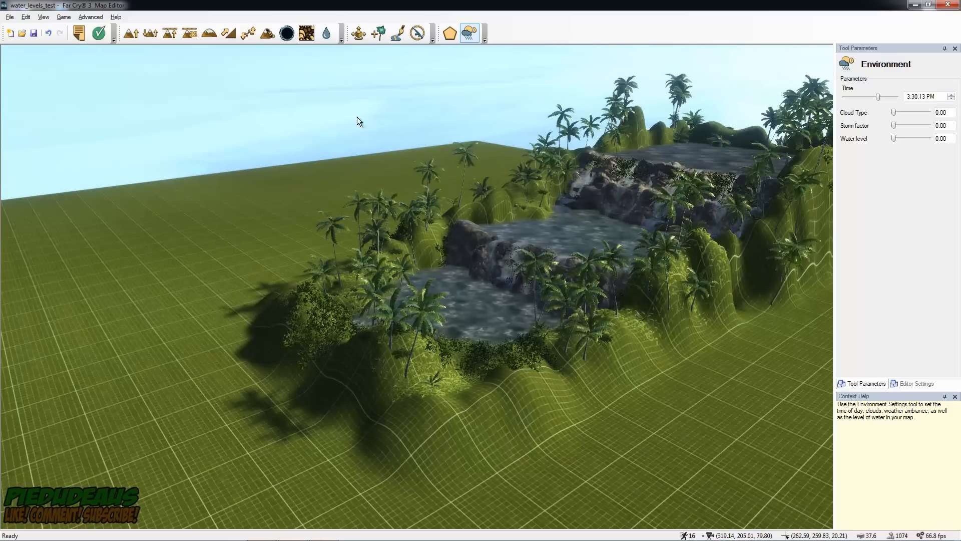
pyautogui.click(130, 35)
pyautogui.moveTo(351, 226)
pyautogui.mouseDown(button='right')
pyautogui.moveTo(301, 160)
pyautogui.moveTo(226, 236)
pyautogui.moveTo(246, 255)
pyautogui.moveTo(360, 255)
pyautogui.moveTo(458, 216)
pyautogui.moveTo(410, 290)
pyautogui.moveTo(339, 245)
pyautogui.mouseUp(button='right')
pyautogui.press('s')
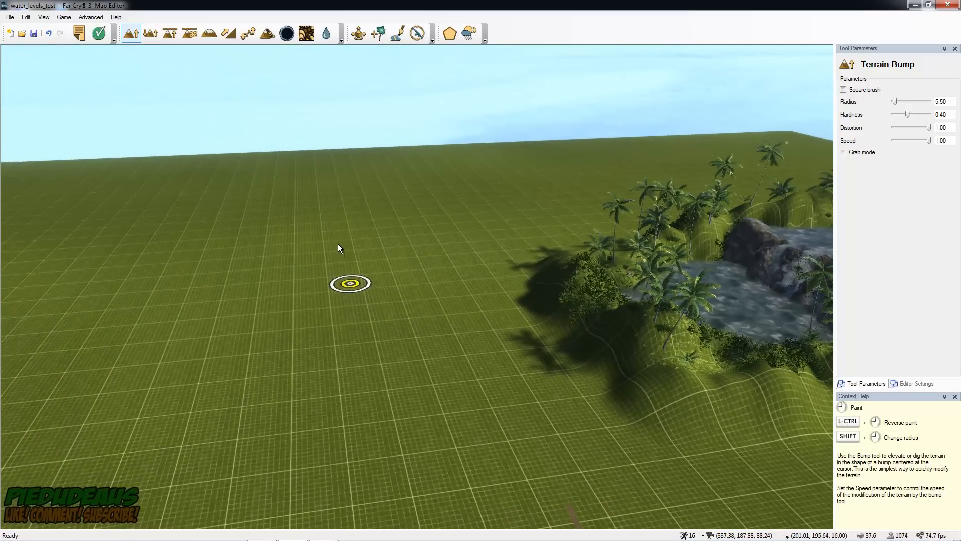
pyautogui.moveTo(354, 252)
pyautogui.mouseDown()
pyautogui.moveTo(350, 280)
pyautogui.moveTo(377, 305)
pyautogui.mouseUp()
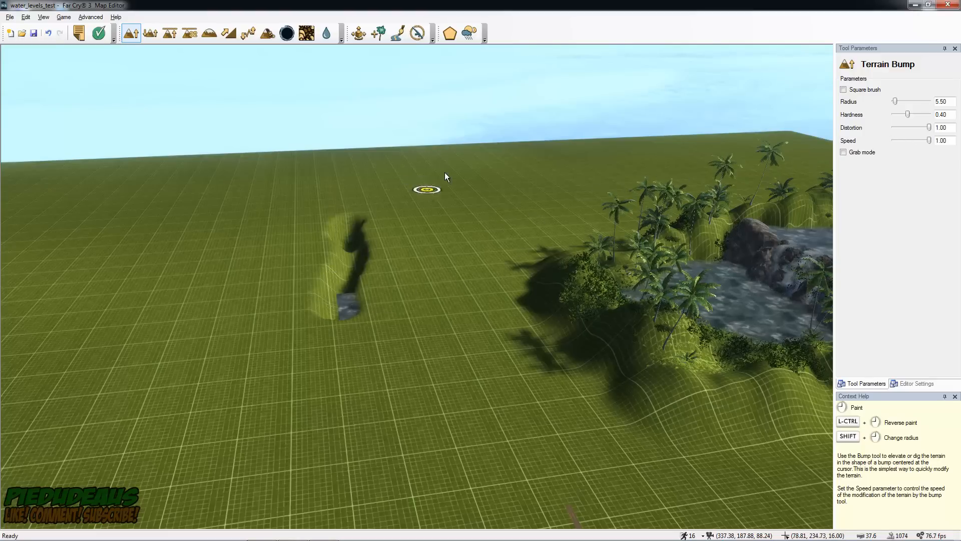
# Raise the environment's water level to 15.90 and view the trench up close
pyautogui.click(470, 33)
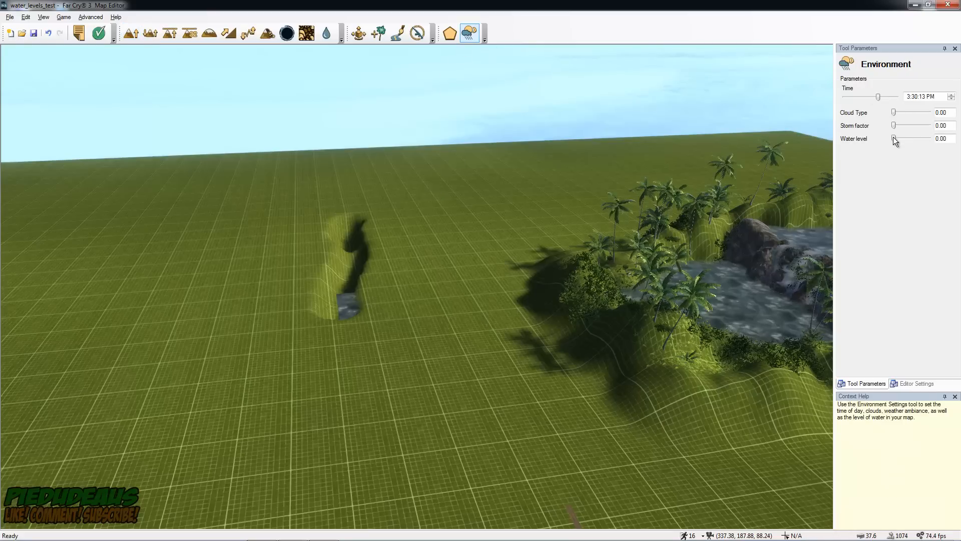
pyautogui.moveTo(893, 136); pyautogui.dragTo(895, 139)
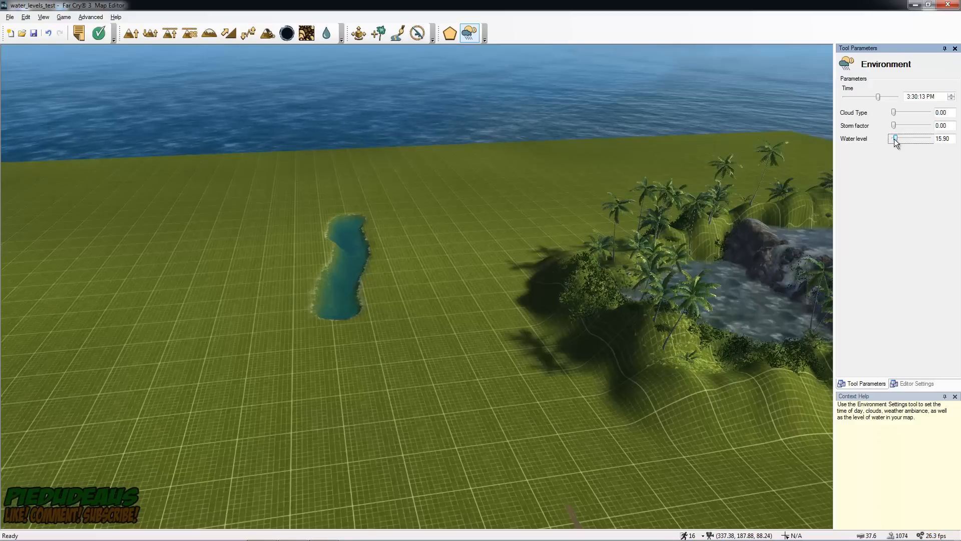
pyautogui.moveTo(701, 162); pyautogui.dragTo(766, 83, button='right')
pyautogui.press('d')
pyautogui.moveTo(721, 148); pyautogui.dragTo(473, 154, button='right')
pyautogui.press('w')
pyautogui.press('w')
pyautogui.press('w')
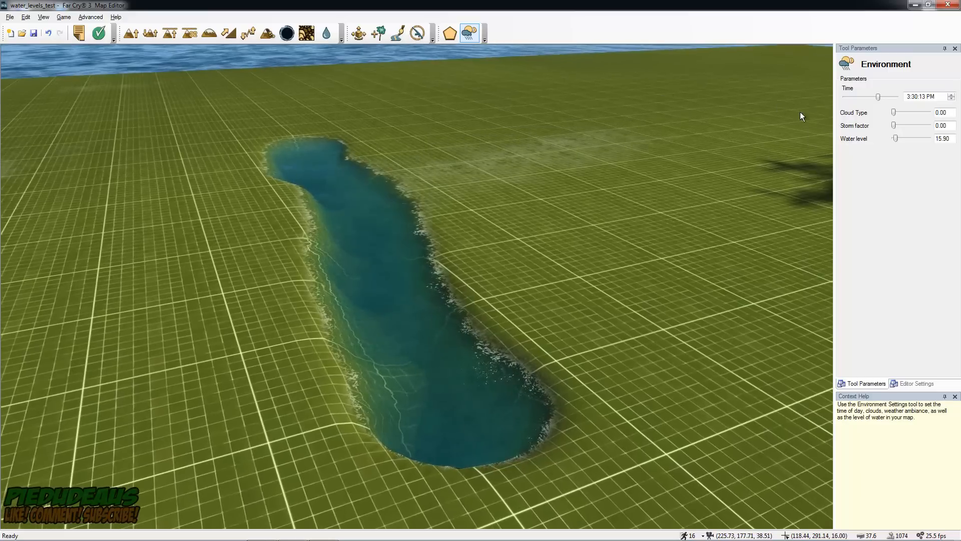
# Lower the water level to 12.70 and view the trench together with the waterfall hill
pyautogui.click(894, 139)
pyautogui.moveTo(894, 138); pyautogui.dragTo(893, 138)
pyautogui.moveTo(591, 260); pyautogui.dragTo(612, 260, button='right')
pyautogui.press('w')
pyautogui.moveTo(443, 229)
pyautogui.mouseDown(button='right')
pyautogui.moveTo(451, 225)
pyautogui.moveTo(443, 230)
pyautogui.mouseUp(button='right')
pyautogui.press('s')
# Examine the global water in the trench and compare it with the raised pools of the waterfall hill
pyautogui.press('s')
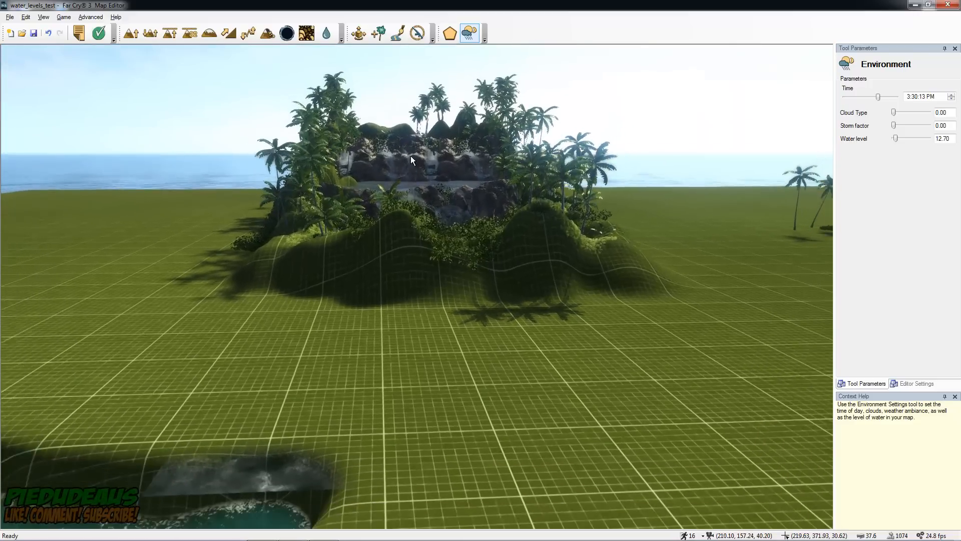
pyautogui.moveTo(390, 343)
pyautogui.mouseDown(button='right')
pyautogui.moveTo(295, 370)
pyautogui.moveTo(388, 341)
pyautogui.mouseUp(button='right')
pyautogui.press('w')
pyautogui.press('w')
pyautogui.press('a')
pyautogui.press('a')
pyautogui.press('s')
pyautogui.press('s')
pyautogui.moveTo(453, 219); pyautogui.dragTo(514, 229, button='right')
pyautogui.press('s')
pyautogui.press('a')
# Inspect the trench's full length and the sea beyond the map edge from several angles
pyautogui.press('s')
pyautogui.press('d')
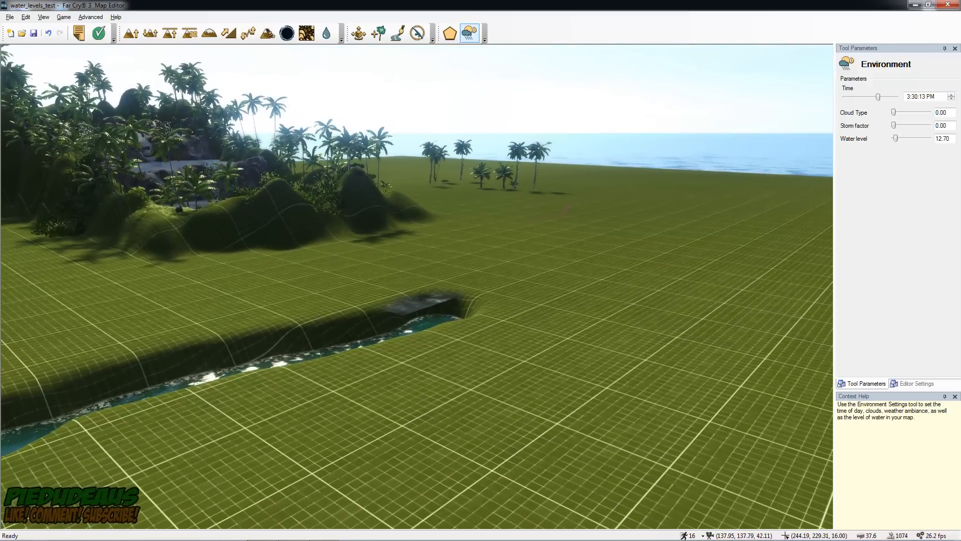
pyautogui.moveTo(415, 218); pyautogui.dragTo(353, 235, button='right')
pyautogui.press('d')
pyautogui.press('s')
pyautogui.press('d')
pyautogui.moveTo(531, 100); pyautogui.dragTo(451, 71, button='right')
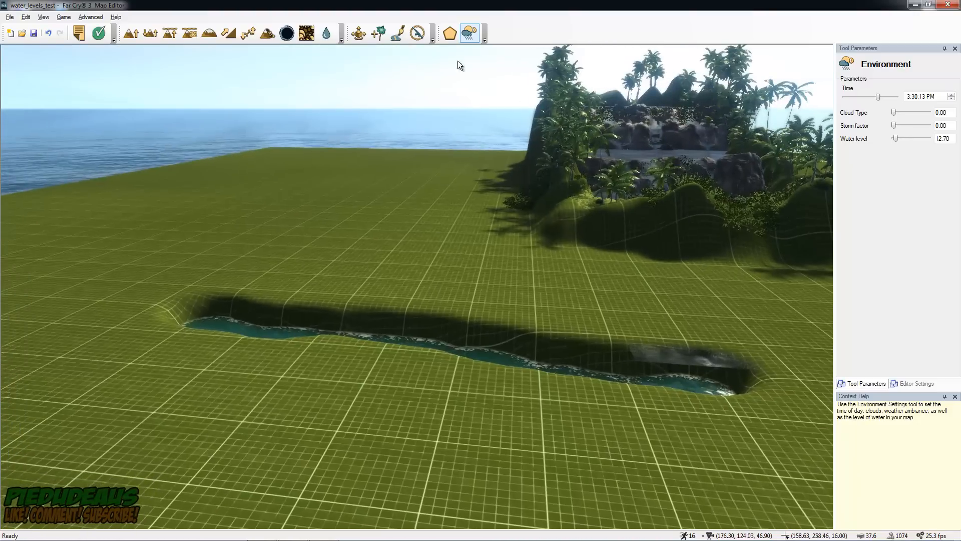
pyautogui.moveTo(472, 252); pyautogui.dragTo(541, 242, button='right')
pyautogui.moveTo(417, 251); pyautogui.dragTo(311, 235, button='right')
pyautogui.press('d')
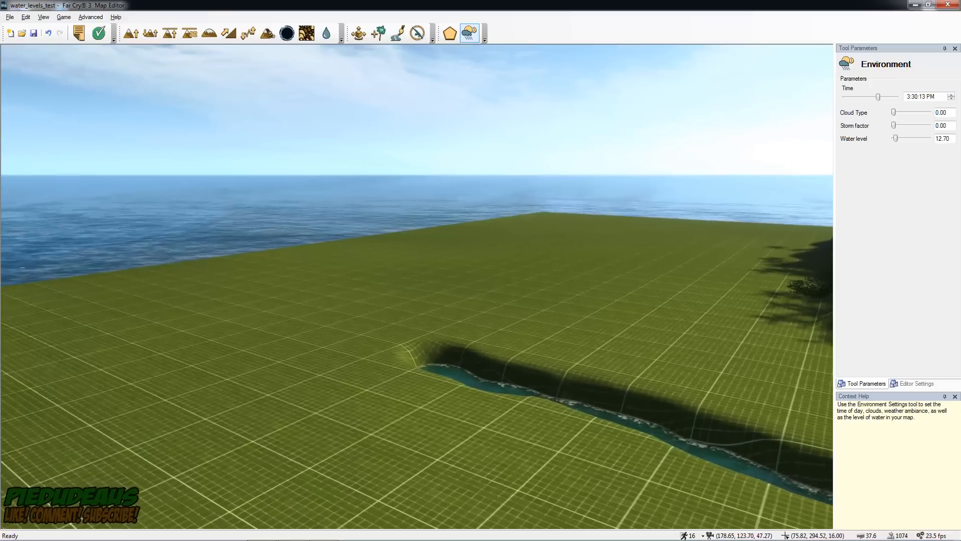
pyautogui.press('s')
pyautogui.moveTo(417, 250); pyautogui.dragTo(245, 286, button='right')
pyautogui.press('a')
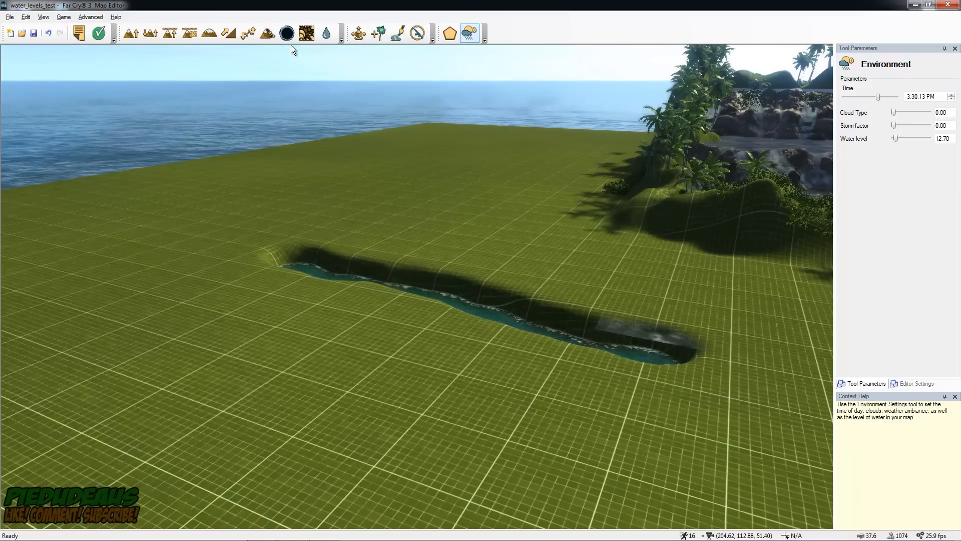
pyautogui.moveTo(498, 222); pyautogui.dragTo(507, 194, button='right')
pyautogui.moveTo(382, 268); pyautogui.dragTo(408, 291, button='right')
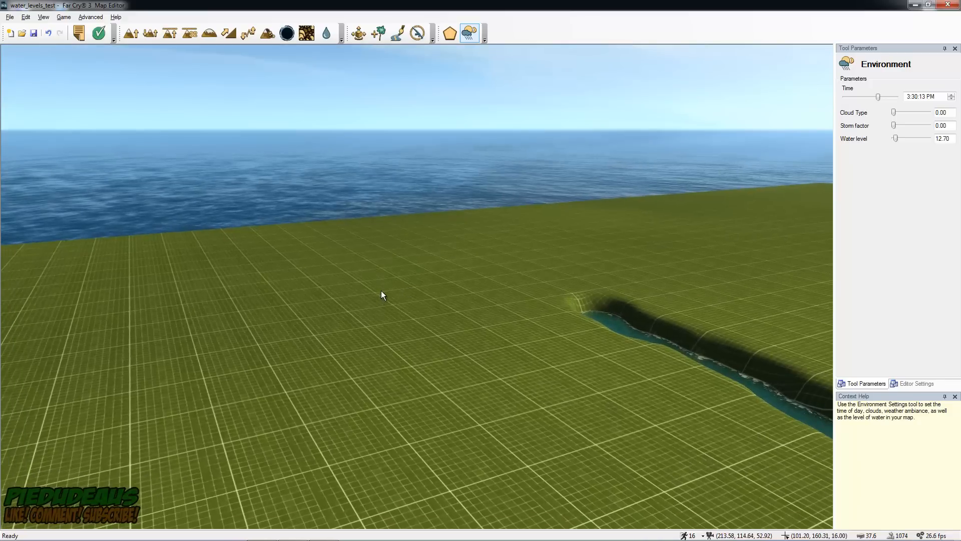